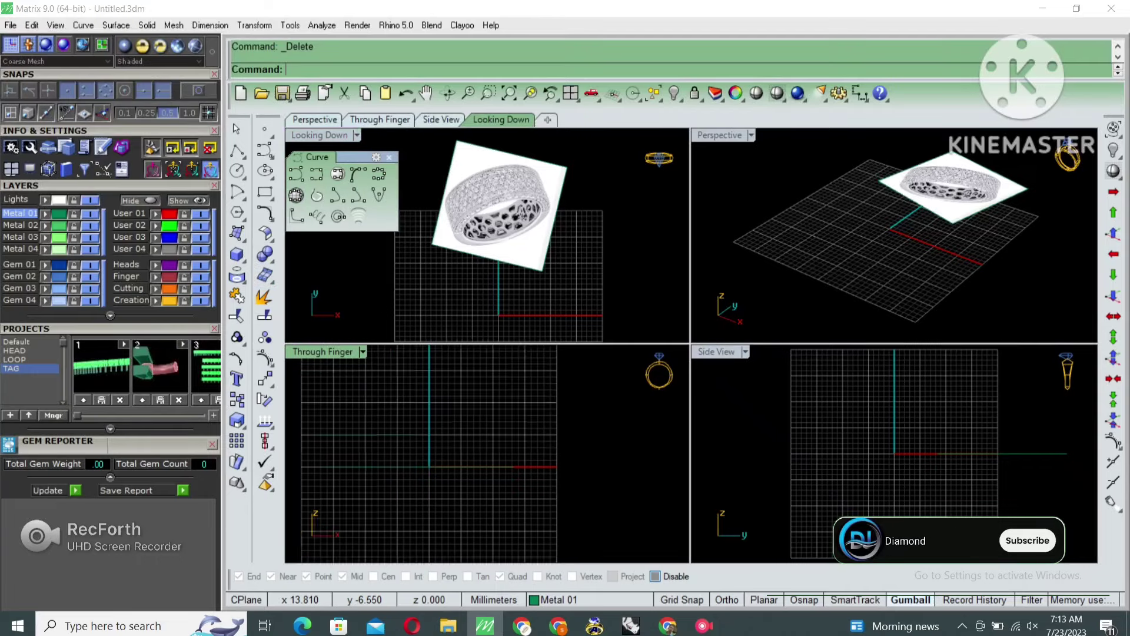
# Step: Create a size 7 ring rail circle
pyautogui.press('F6')
pyautogui.press('Up')
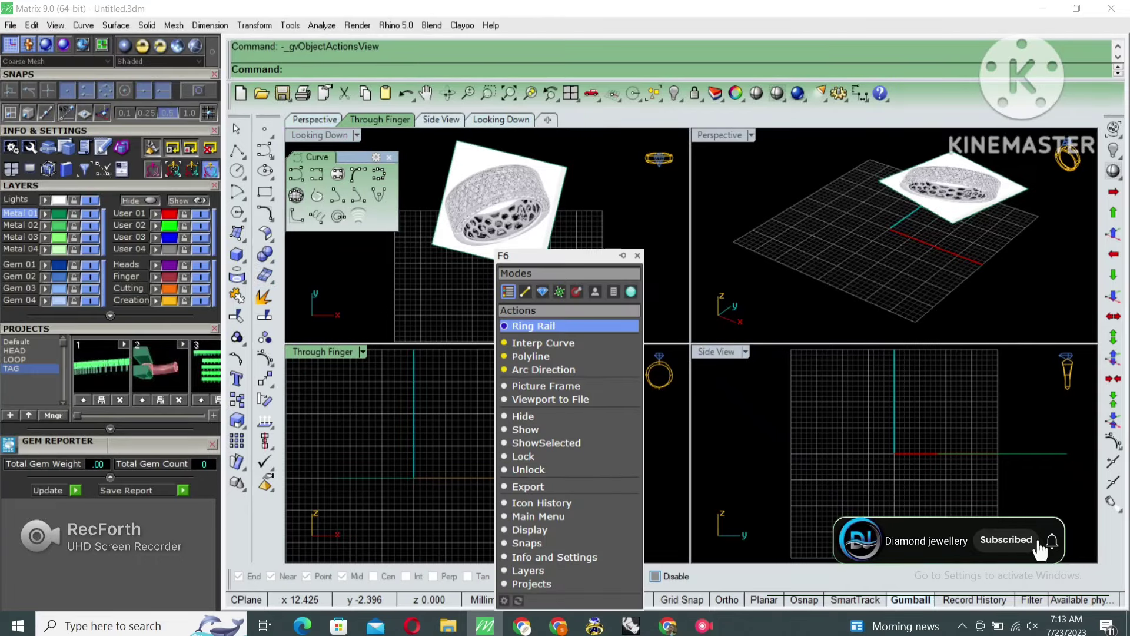
pyautogui.press('Return')
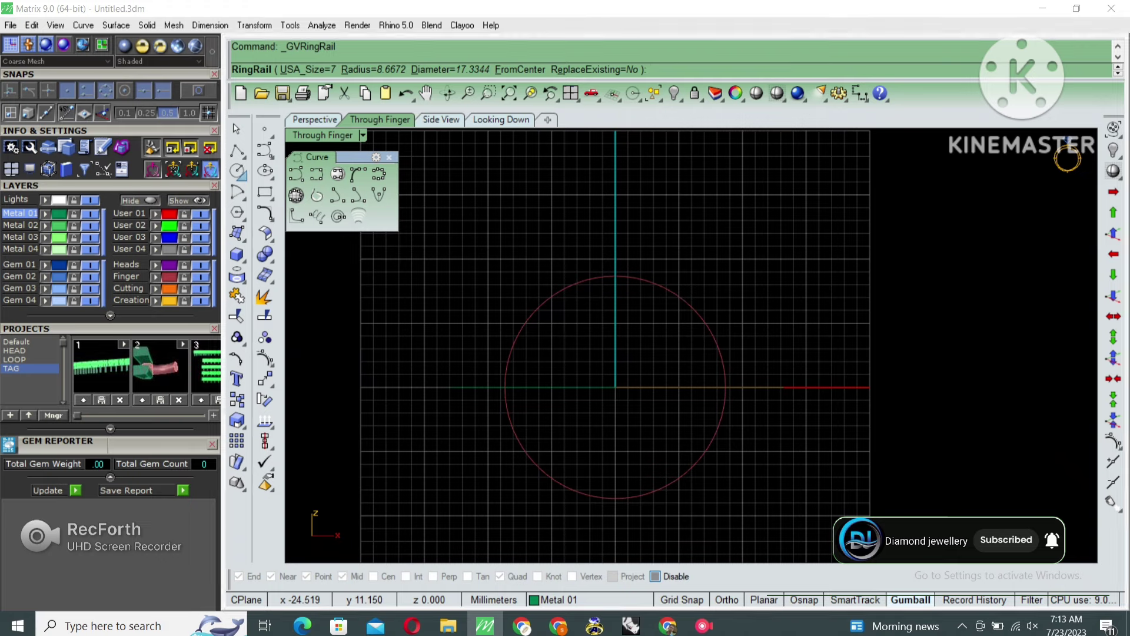
pyautogui.click(237, 171)
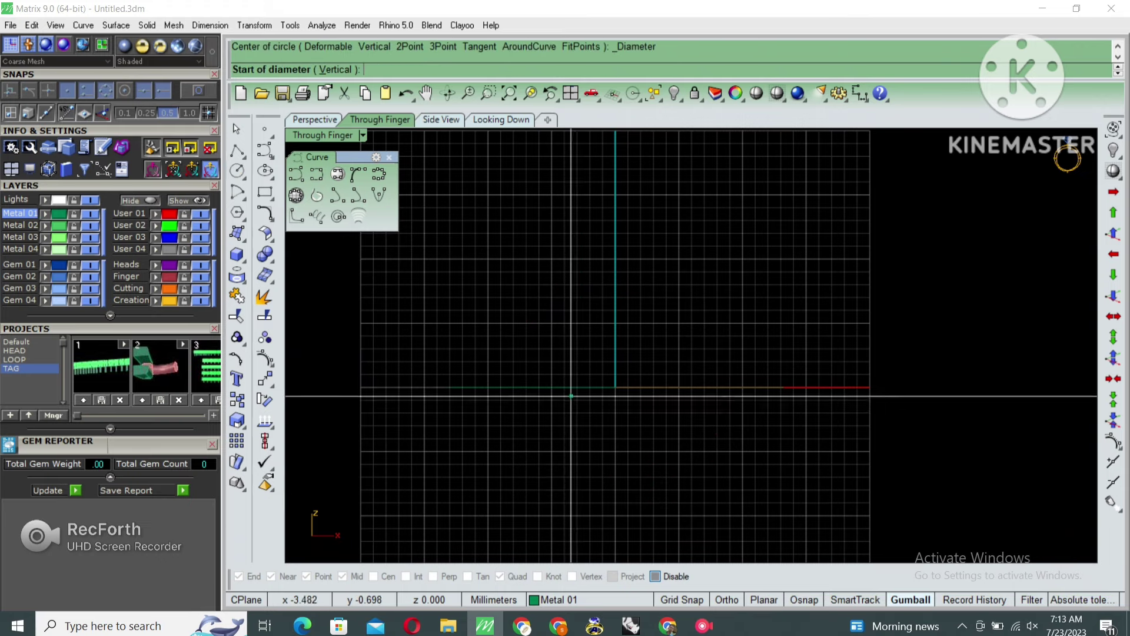
pyautogui.press('Escape')
pyautogui.press('F6')
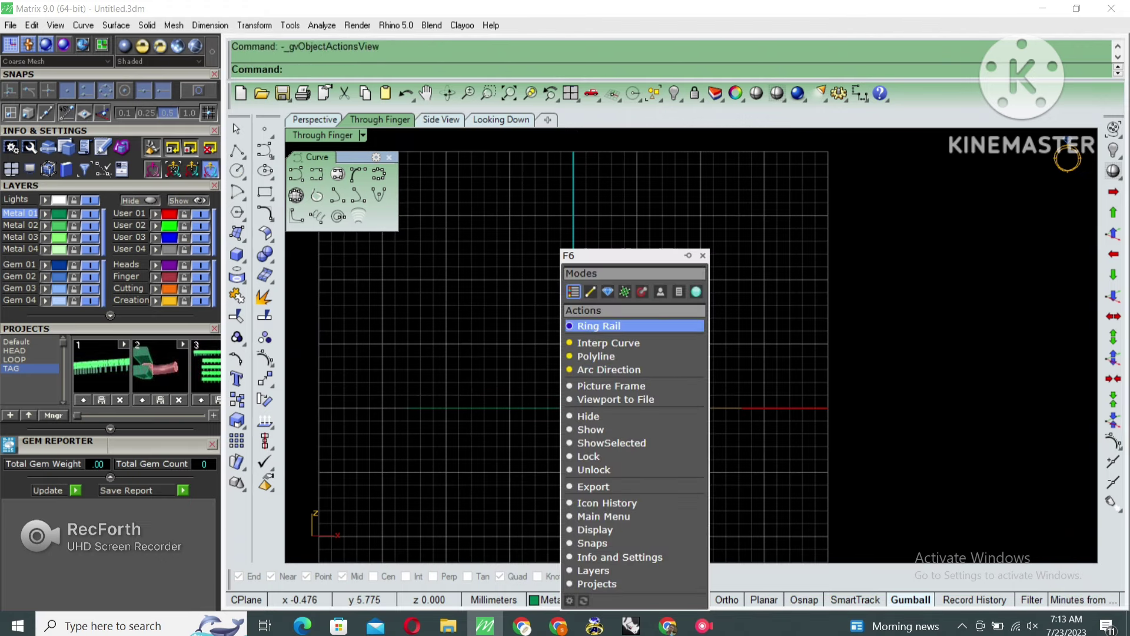
pyautogui.click(599, 326)
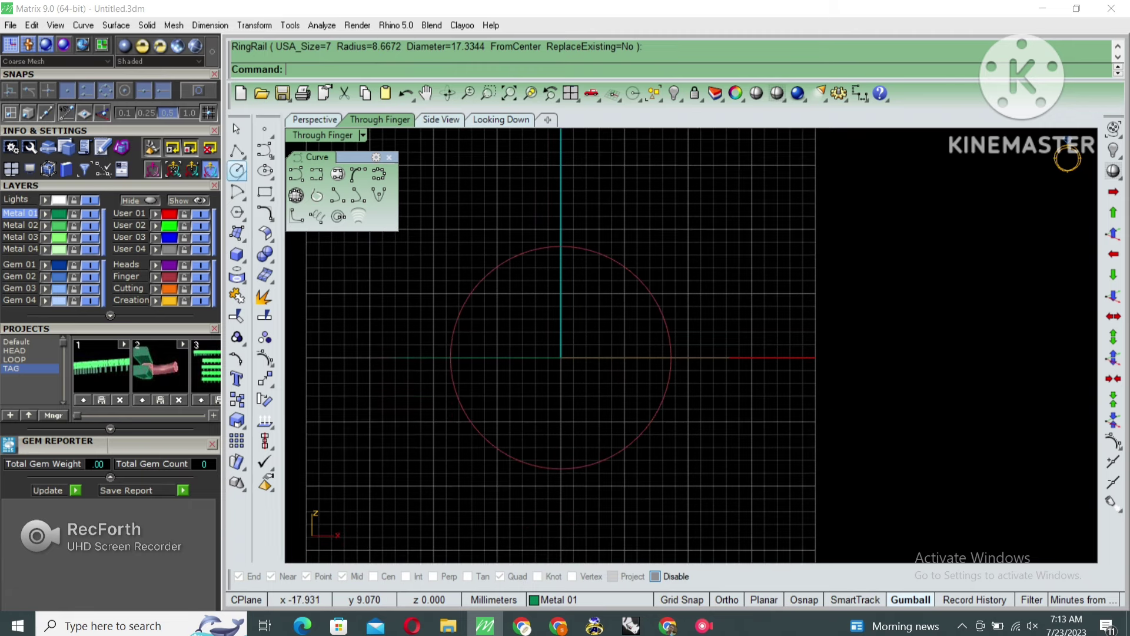
# Step: Add diameter circles at the ring's bottom (2 mm), right side and top (2.5 mm)
pyautogui.click(237, 171)
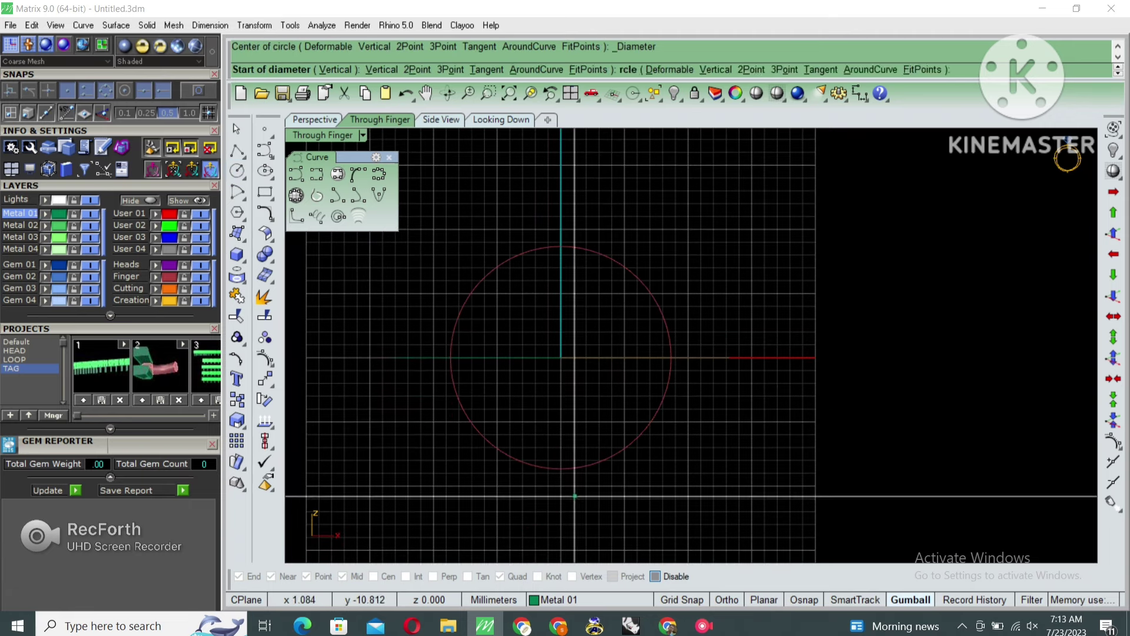
pyautogui.click(560, 469)
pyautogui.write('2')
pyautogui.press('Return')
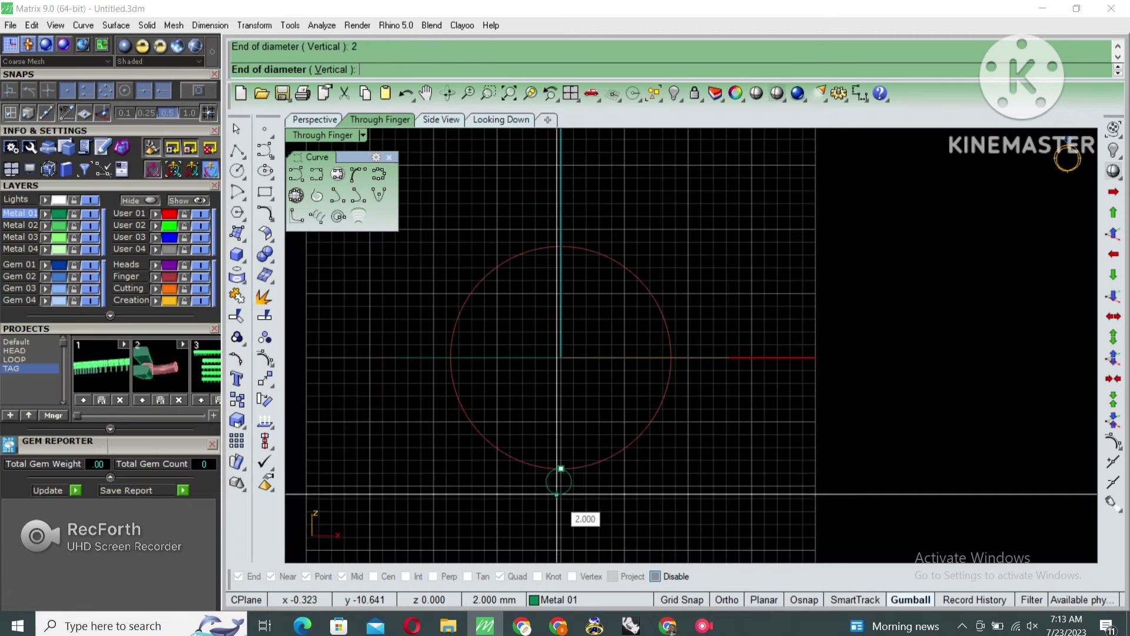
pyautogui.press('Return')
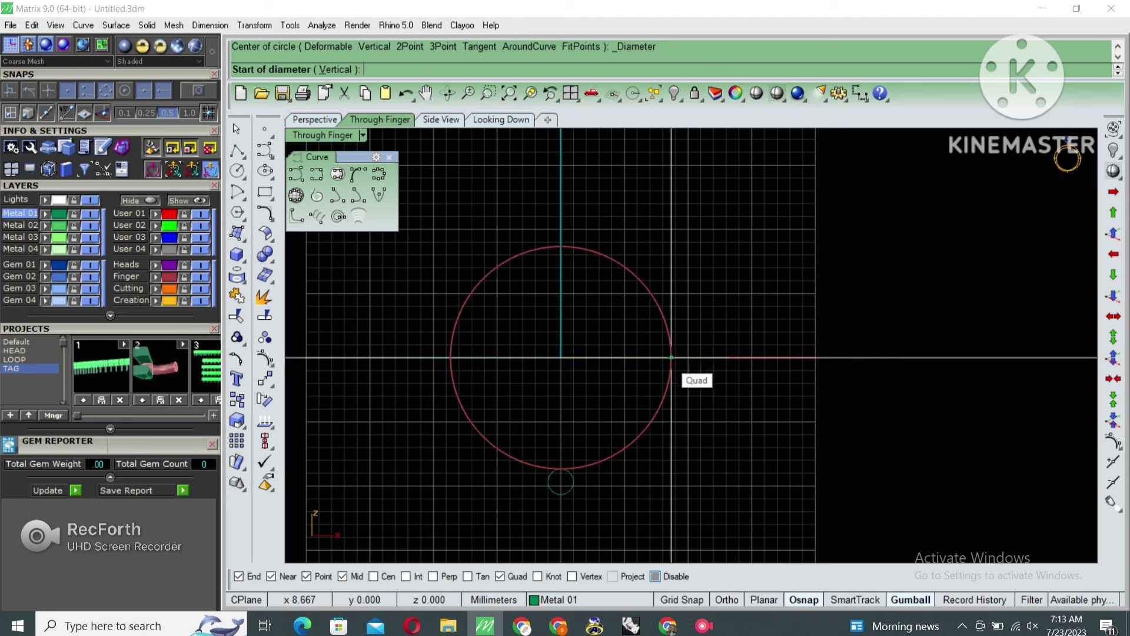
pyautogui.click(671, 357)
pyautogui.write('2.')
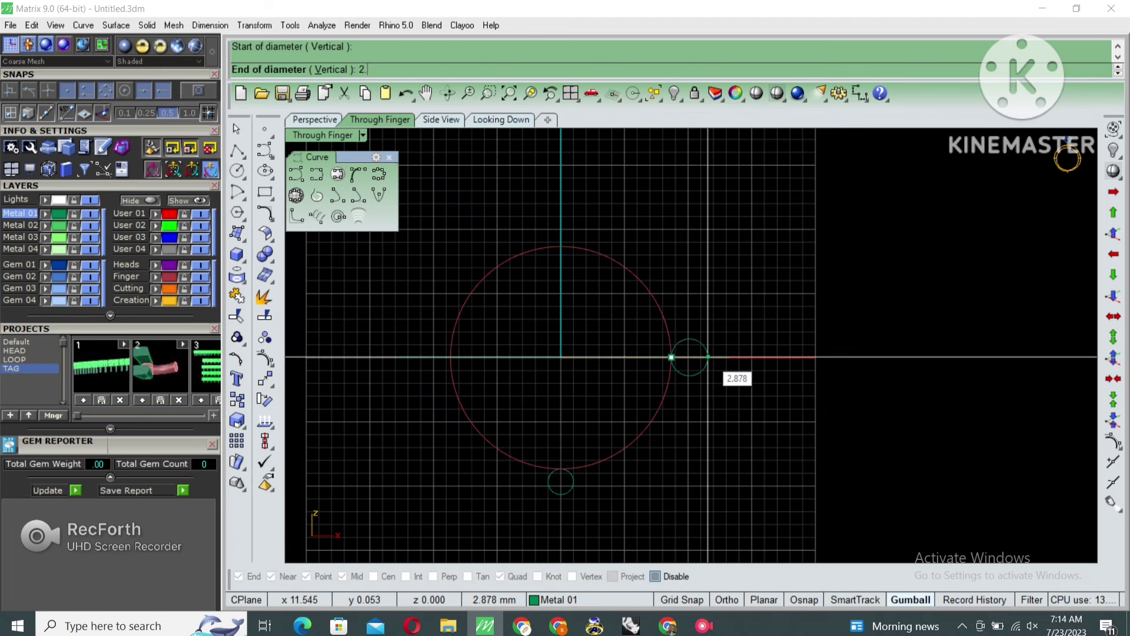
pyautogui.write('5')
pyautogui.press('Return')
pyautogui.press('Return')
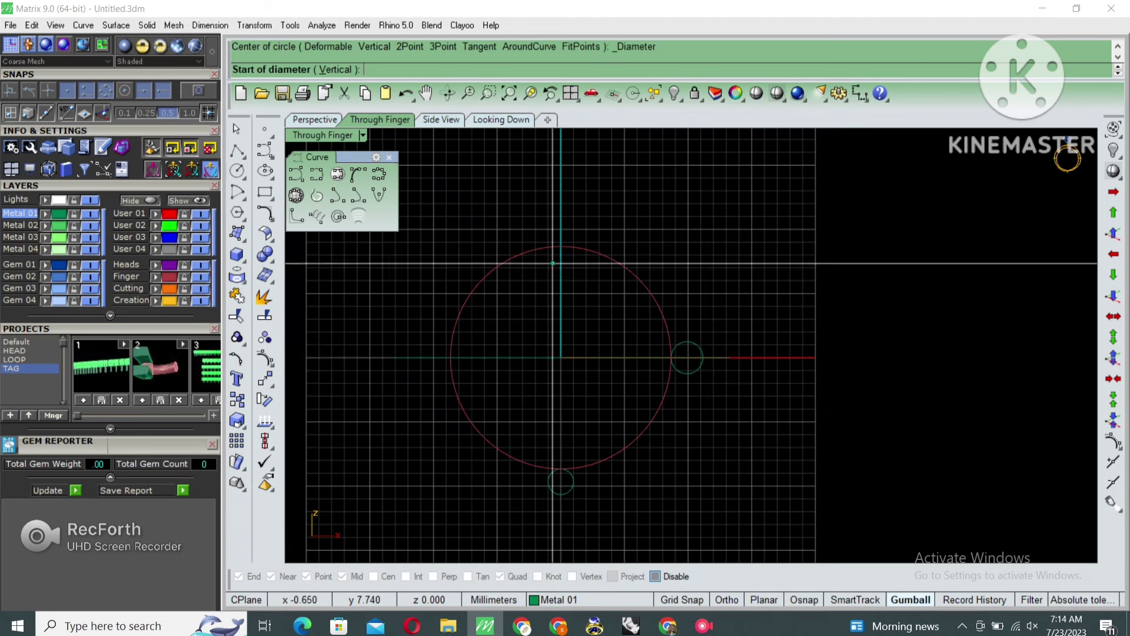
pyautogui.click(560, 246)
pyautogui.write('2.5')
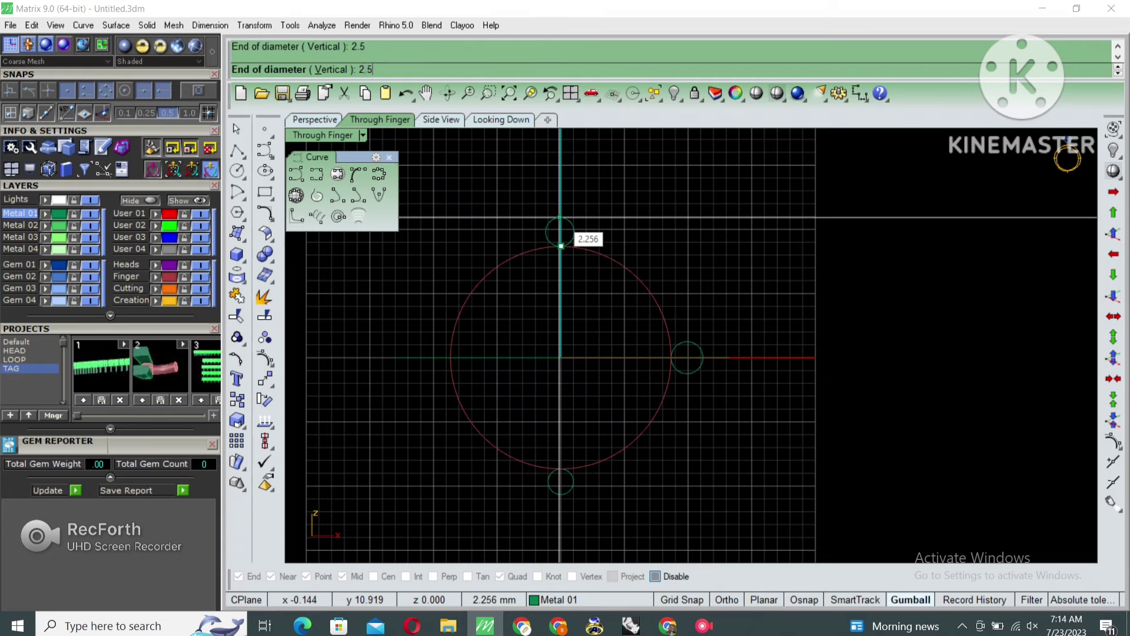
pyautogui.press('Return')
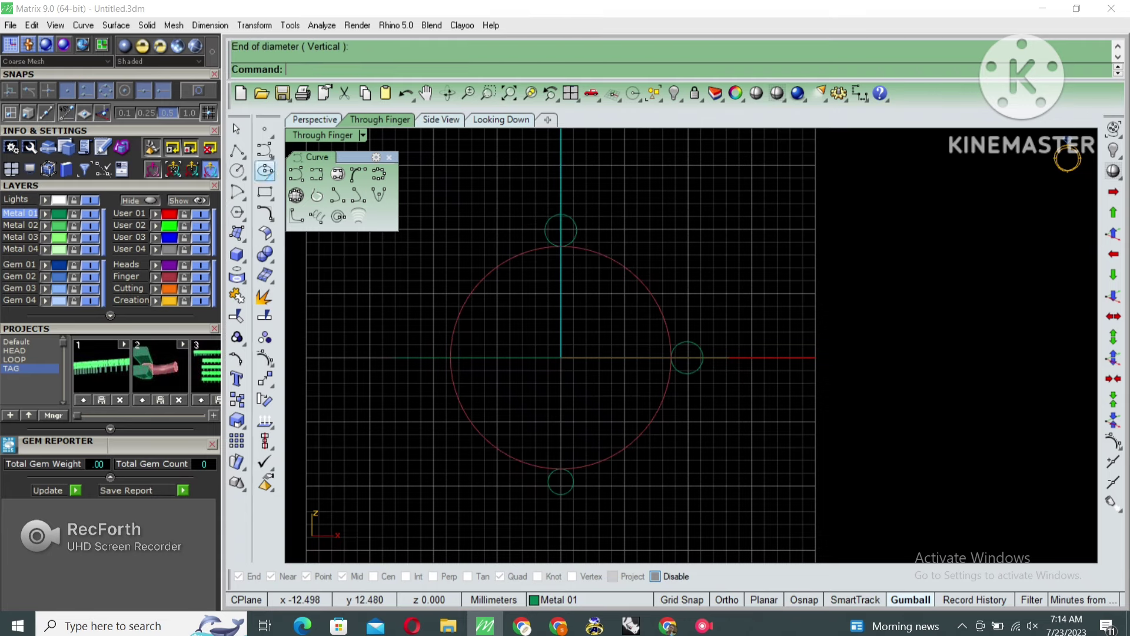
# Step: Draw an ellipse through the top, bottom and right circles' outer edges, then select all curves
pyautogui.click(265, 170)
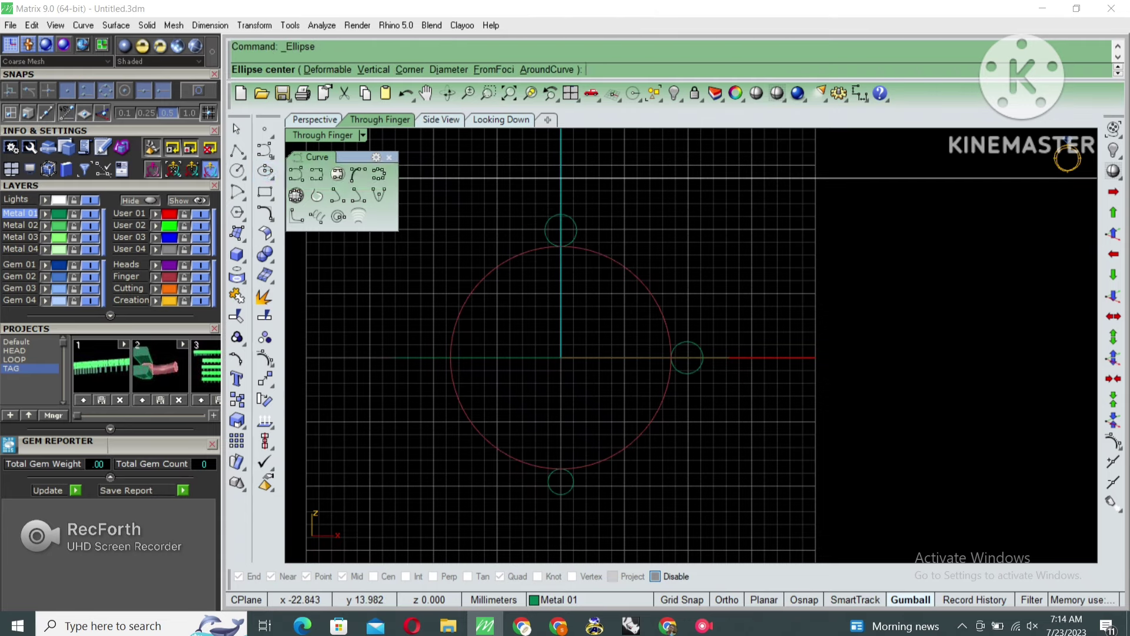
pyautogui.click(560, 215)
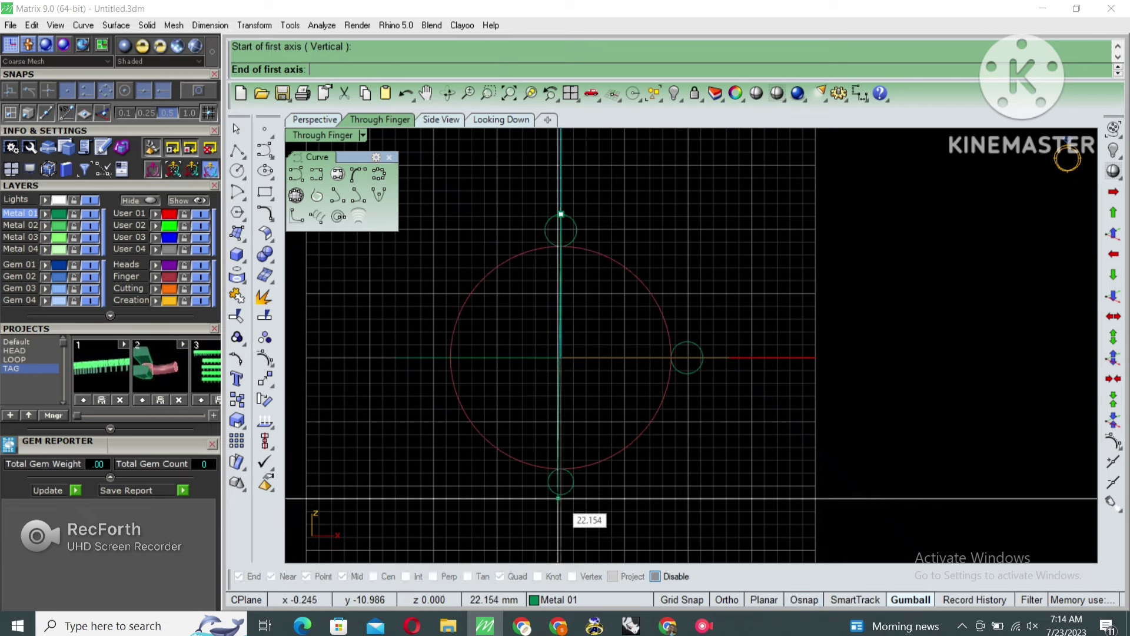
pyautogui.click(560, 494)
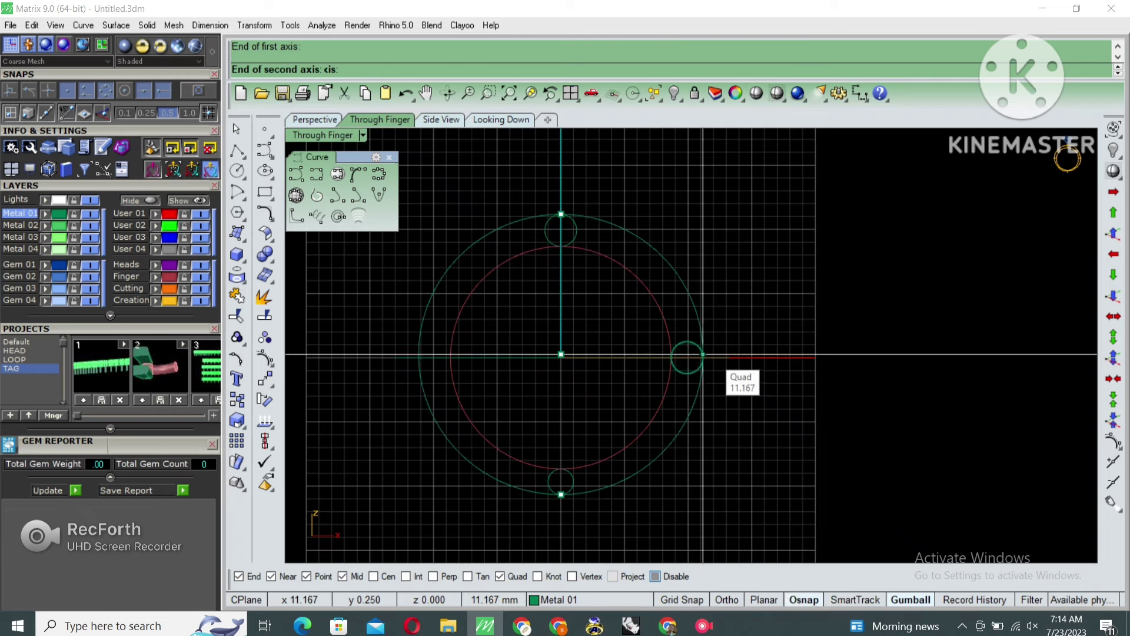
pyautogui.click(703, 357)
pyautogui.hotkey('ctrl', 'a')
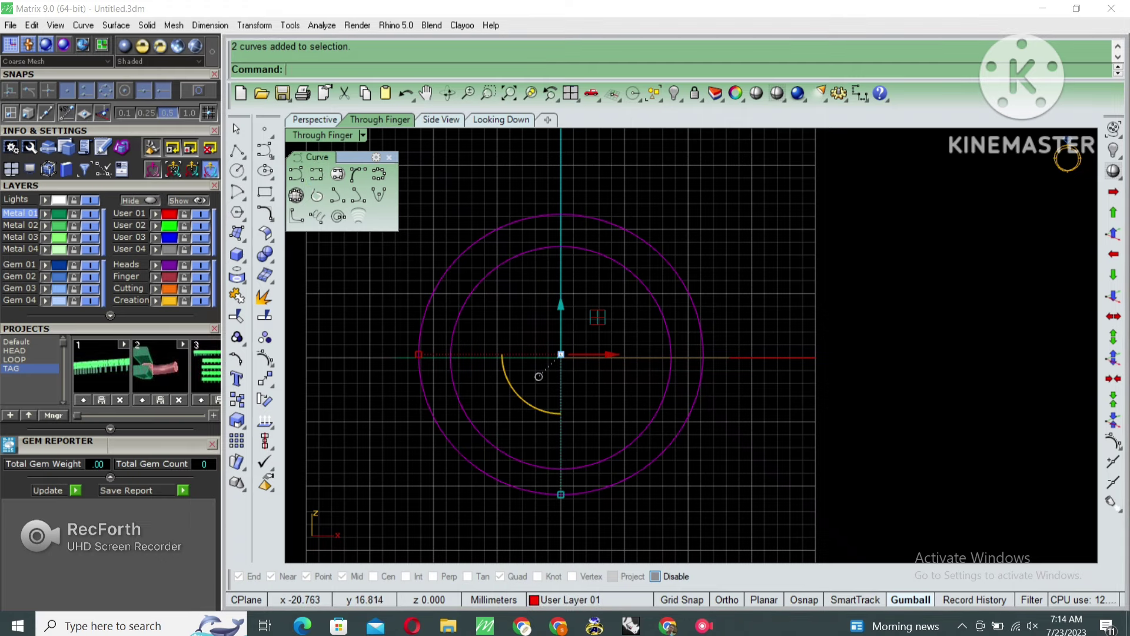
pyautogui.moveTo(692, 487); pyautogui.dragTo(618, 465, button='right')
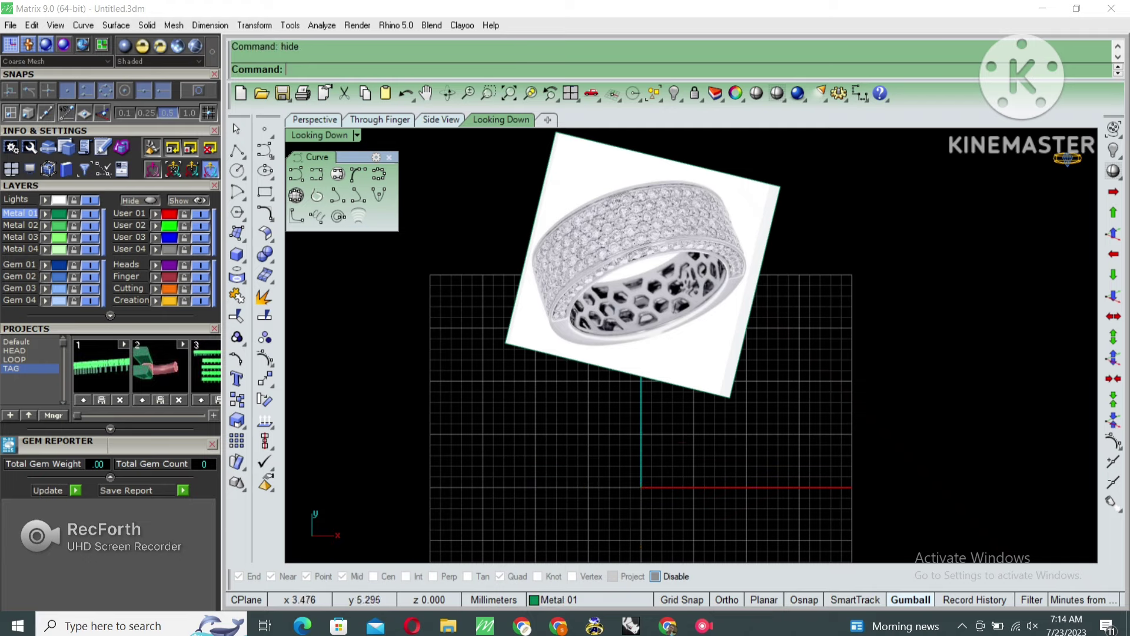
# Step: Draw a 1.5 mm diameter circle centred at the origin
pyautogui.click(237, 171)
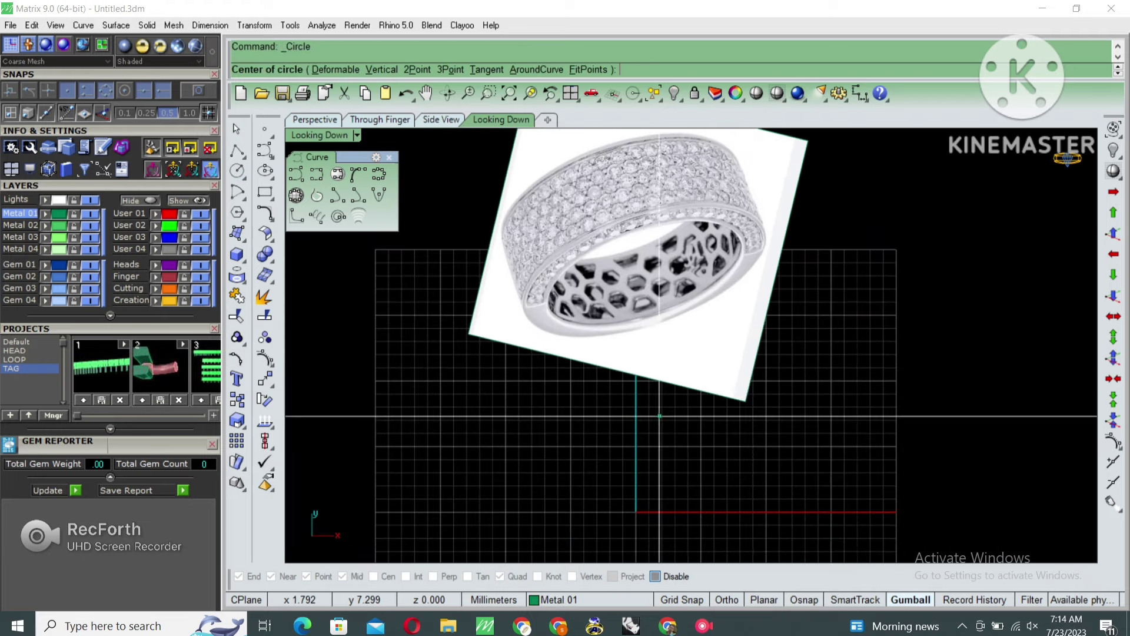
pyautogui.write('0')
pyautogui.press('Return')
pyautogui.write('1.5')
pyautogui.press('Return')
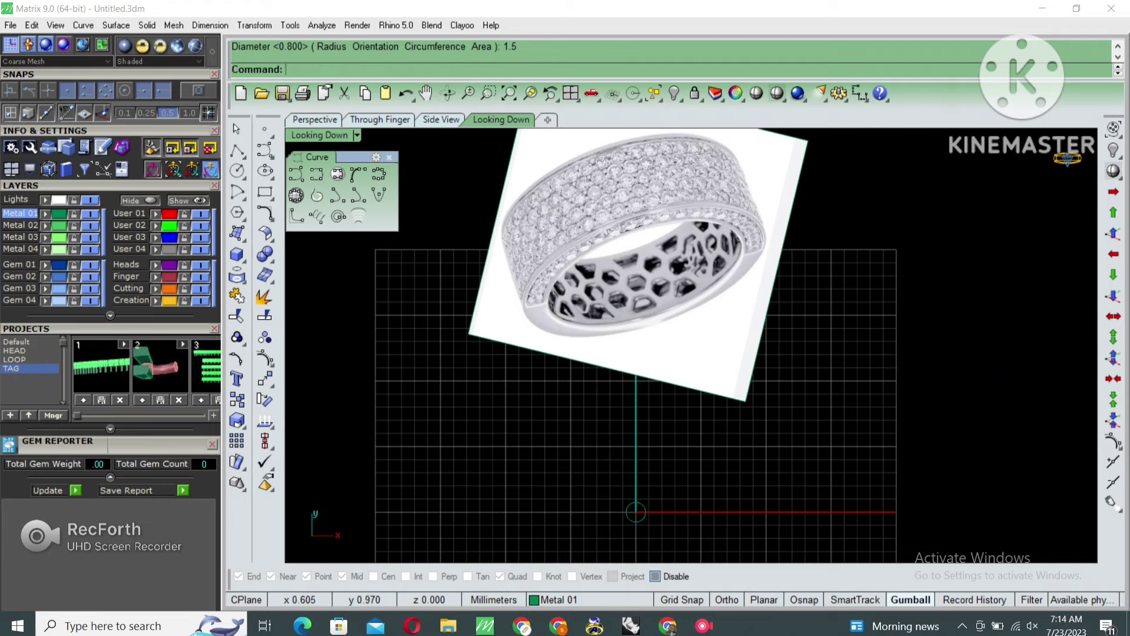
# Step: Offset the circle outward by 0.18 and select both circles
pyautogui.moveTo(632, 398); pyautogui.dragTo(550, 518)
pyautogui.write('offset')
pyautogui.press('Return')
pyautogui.scroll(3, 671, 530)
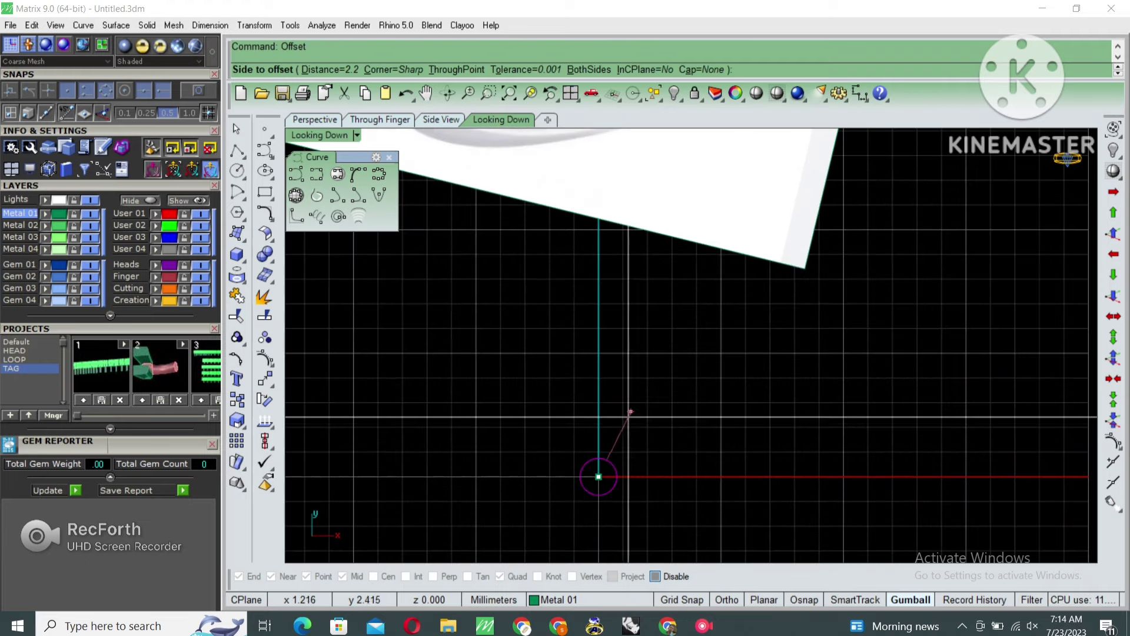
pyautogui.press('Return')
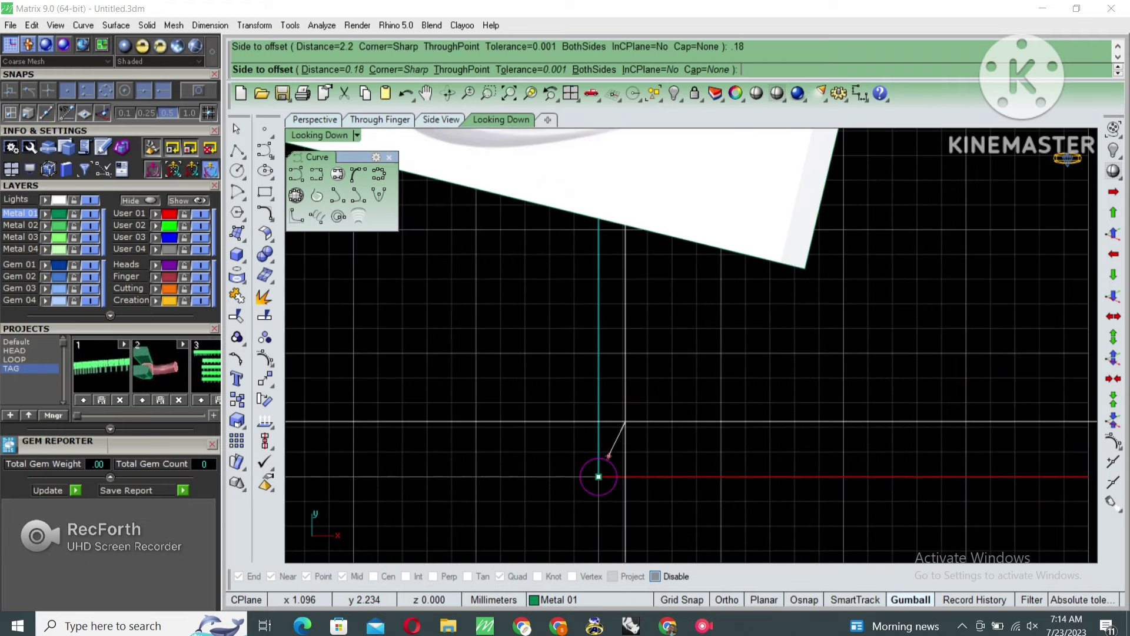
pyautogui.click(576, 499)
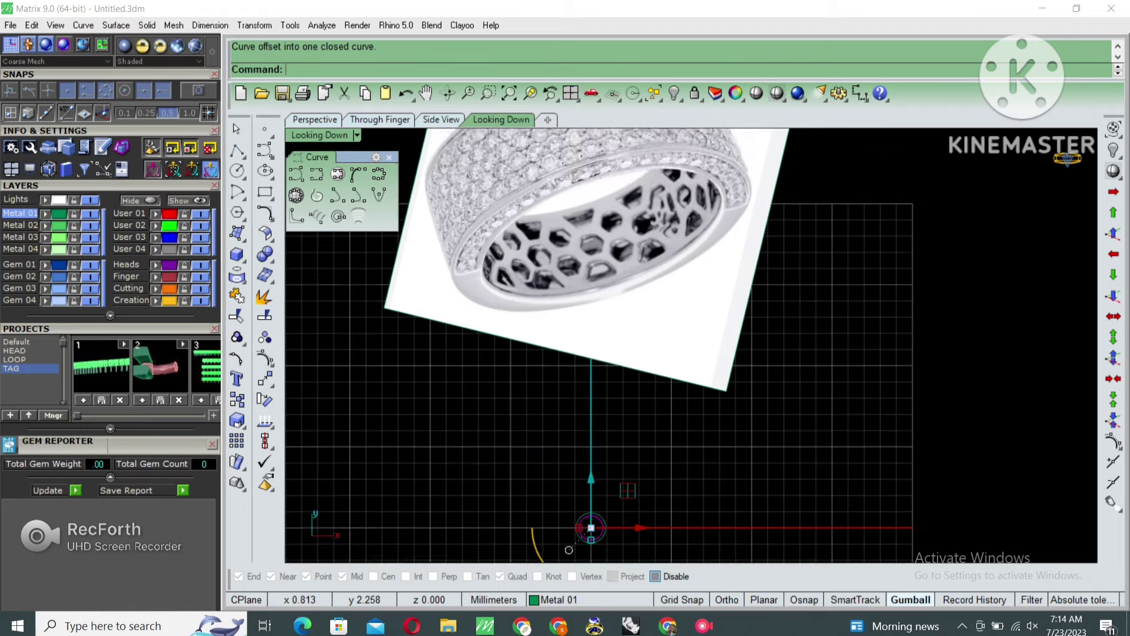
pyautogui.scroll(1, 577, 500)
pyautogui.hotkey('ctrl', 'a')
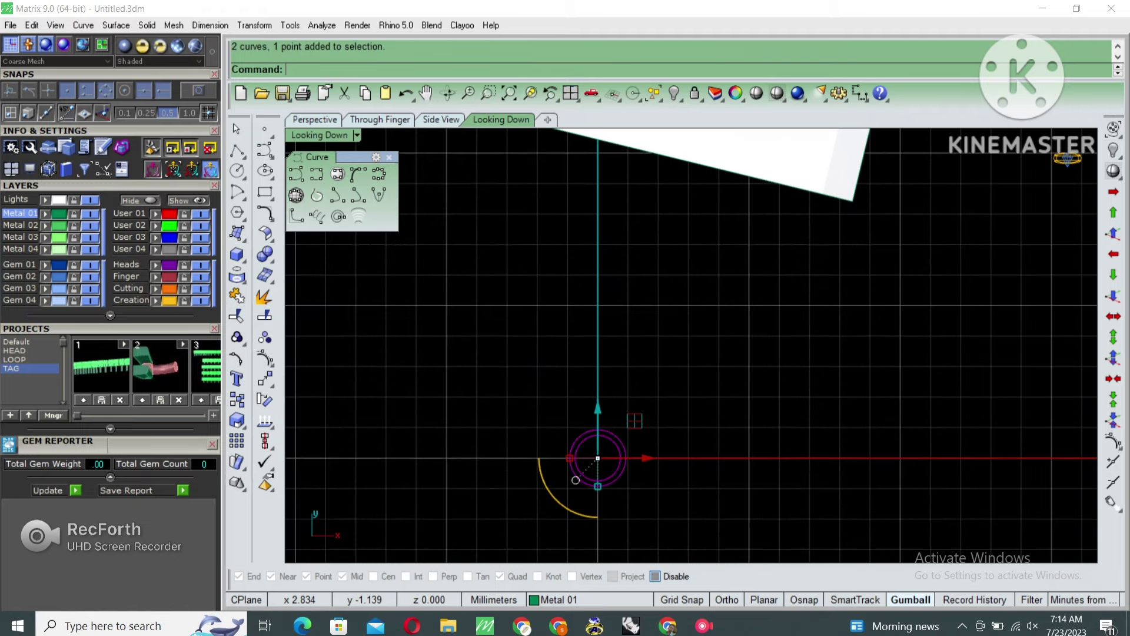
# Step: Group the circle pair and copy it repeatedly along a horizontal row
pyautogui.hotkey('ctrl', 'g')
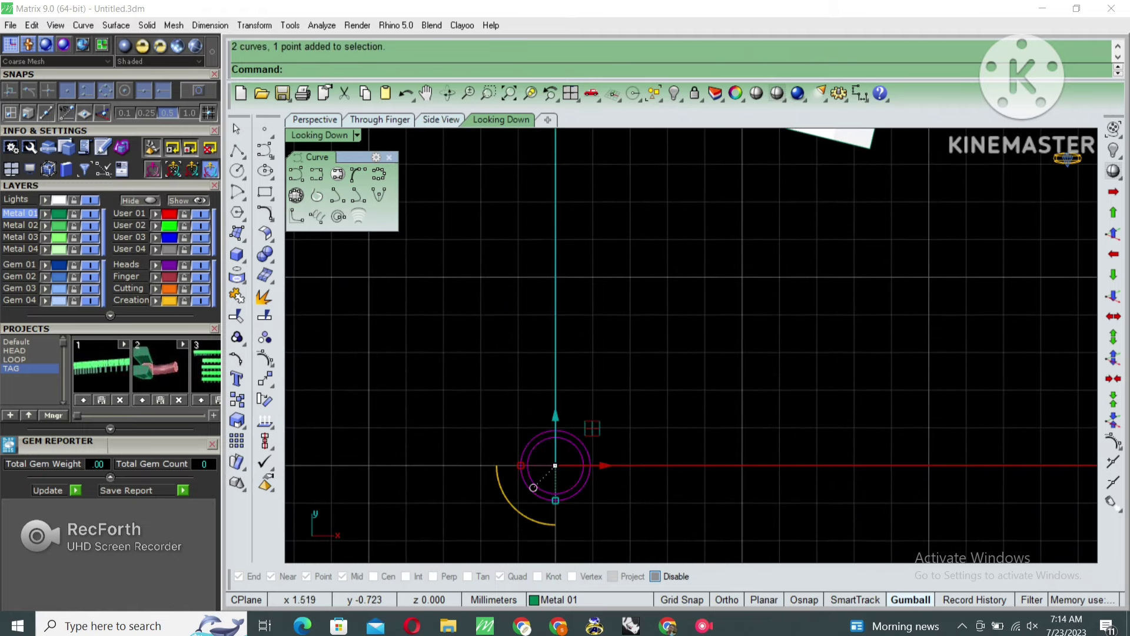
pyautogui.write('copy')
pyautogui.press('Return')
pyautogui.click(520, 465)
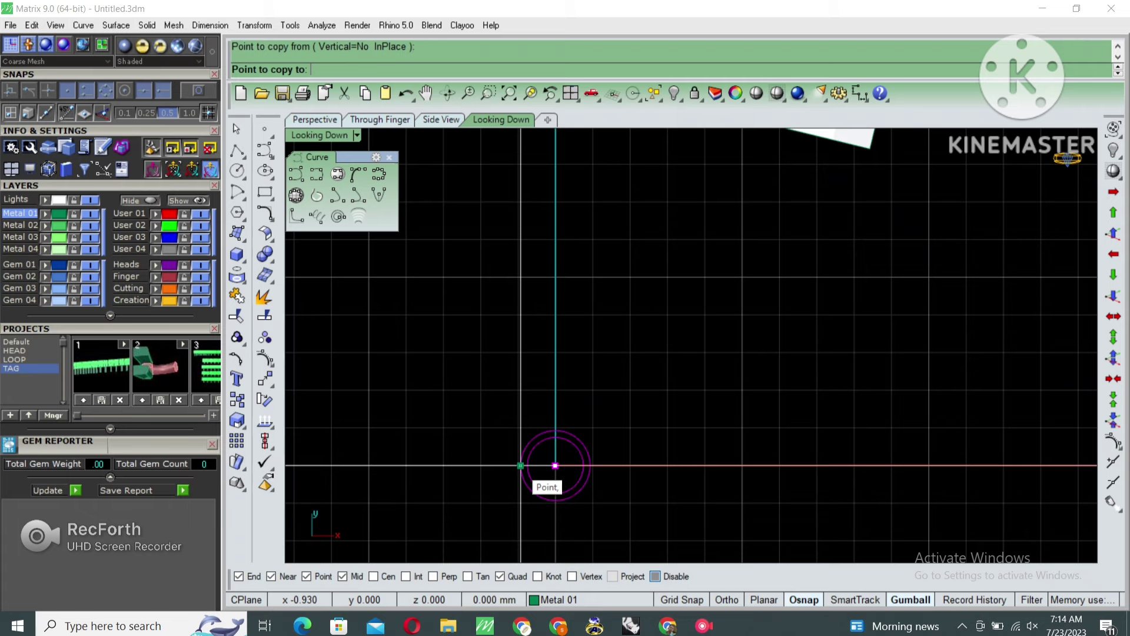
pyautogui.click(583, 465)
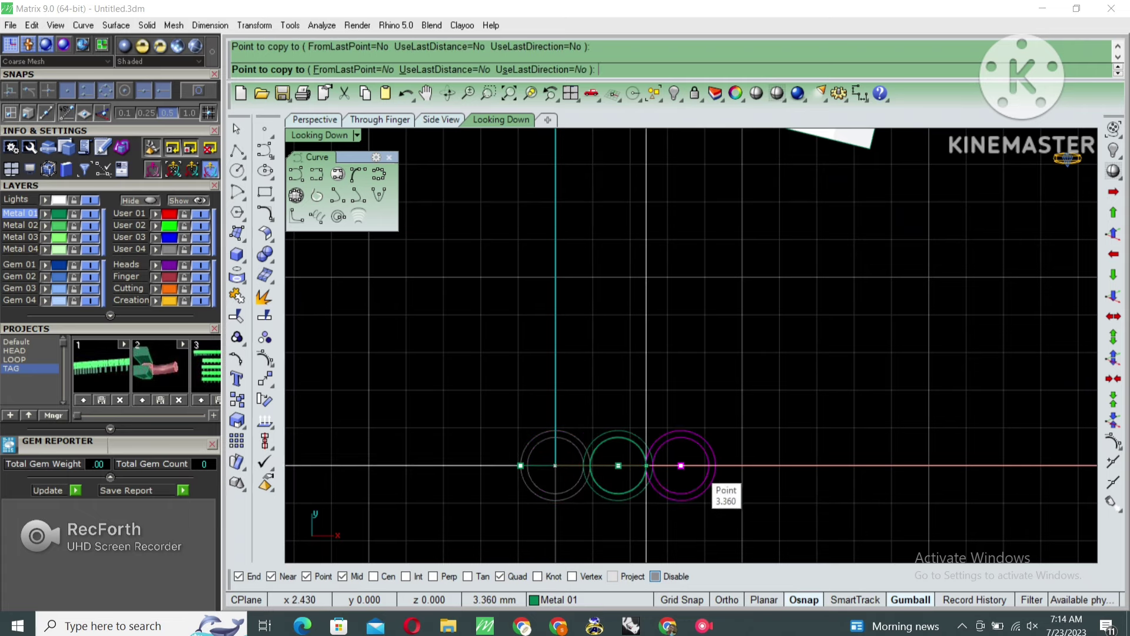
pyautogui.click(646, 465)
pyautogui.click(710, 465)
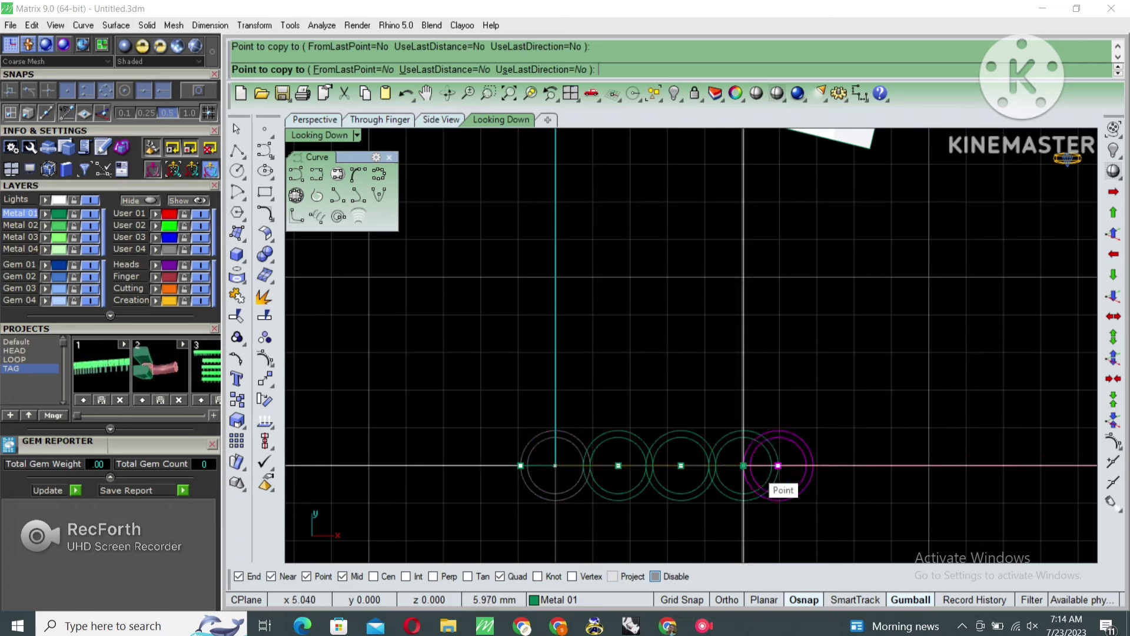
pyautogui.click(771, 465)
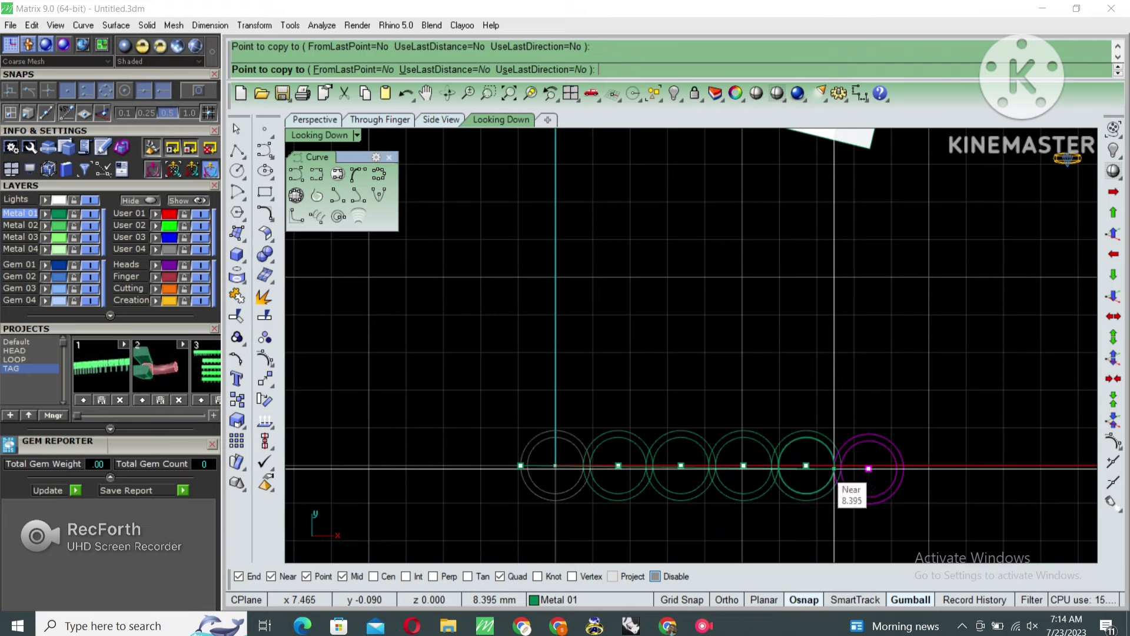
pyautogui.click(834, 466)
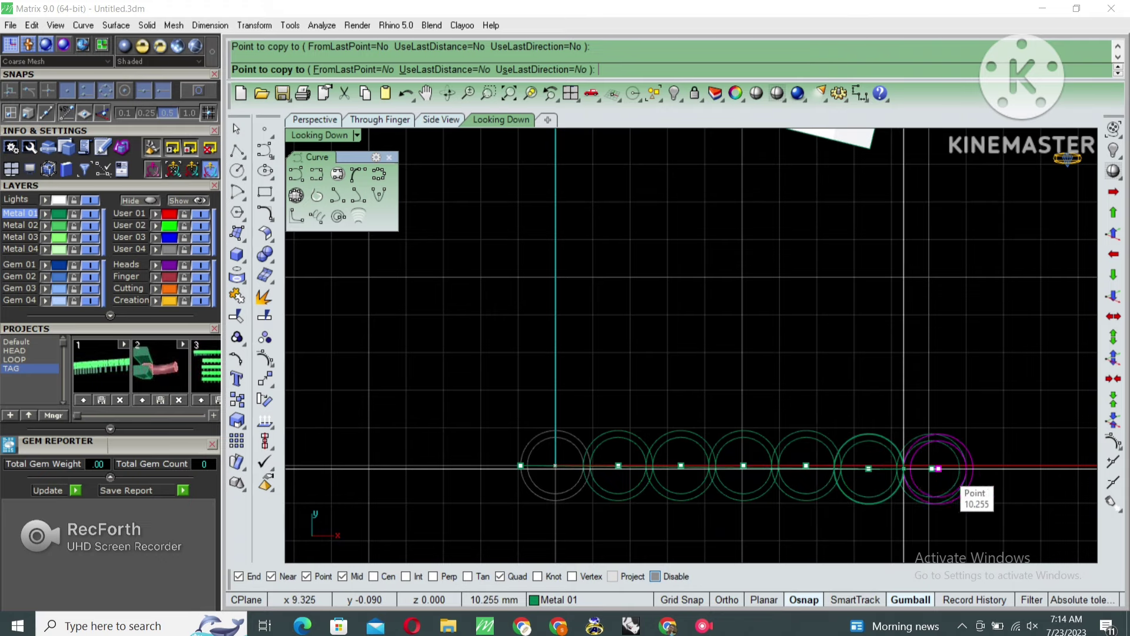
pyautogui.click(904, 468)
pyautogui.click(995, 468)
pyautogui.press('Return')
pyautogui.scroll(-3, 697, 413)
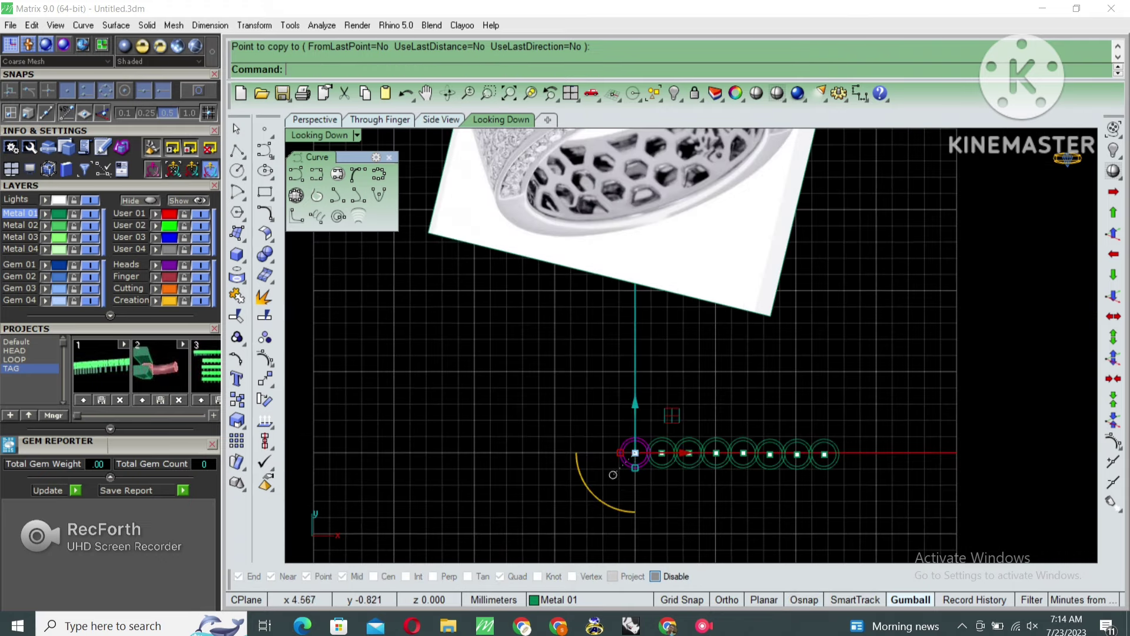
# Step: Mirror the seven gem circles about the vertical axis through the centre gem
pyautogui.moveTo(643, 366); pyautogui.dragTo(920, 541)
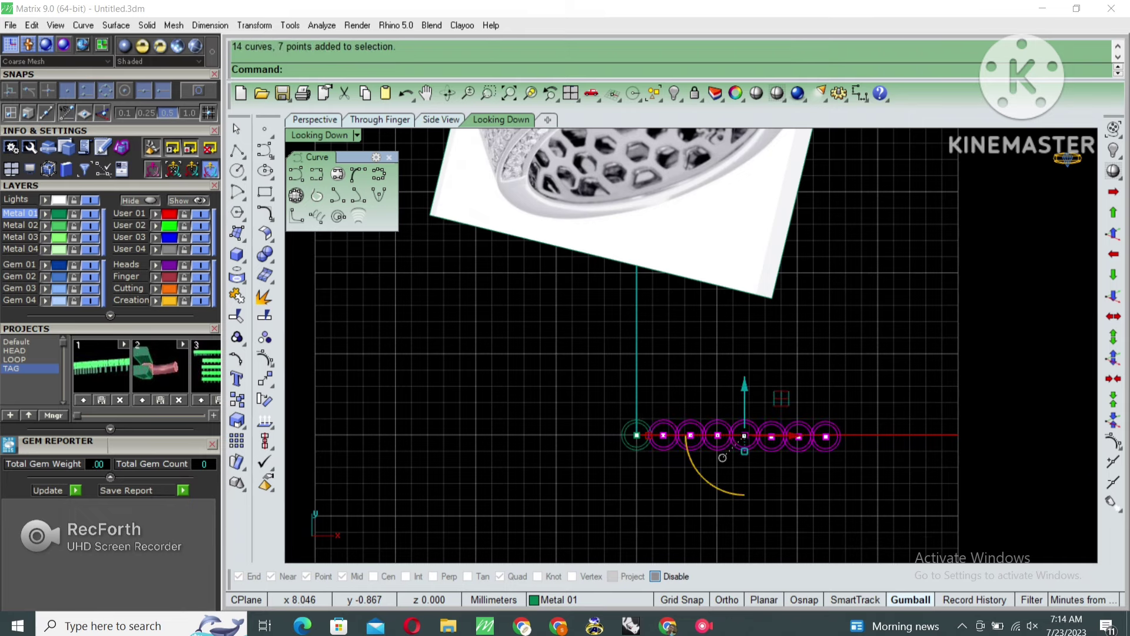
pyautogui.write('Mirror')
pyautogui.press('Return')
pyautogui.click(637, 435)
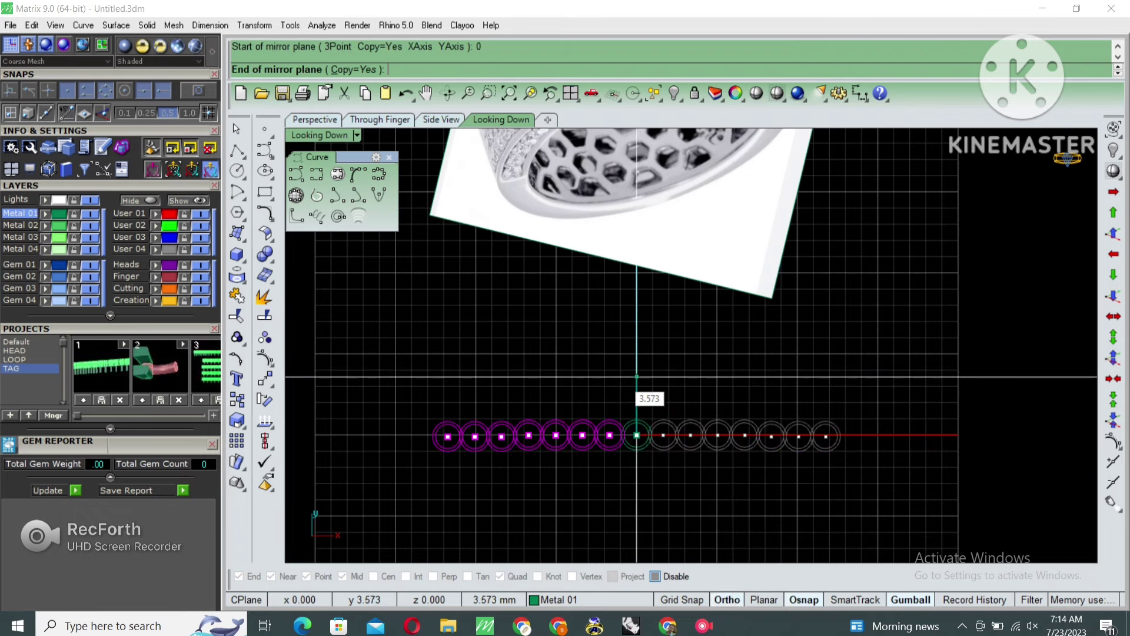
pyautogui.click(632, 402)
pyautogui.scroll(-2, 625, 402)
pyautogui.moveTo(439, 370); pyautogui.dragTo(860, 468)
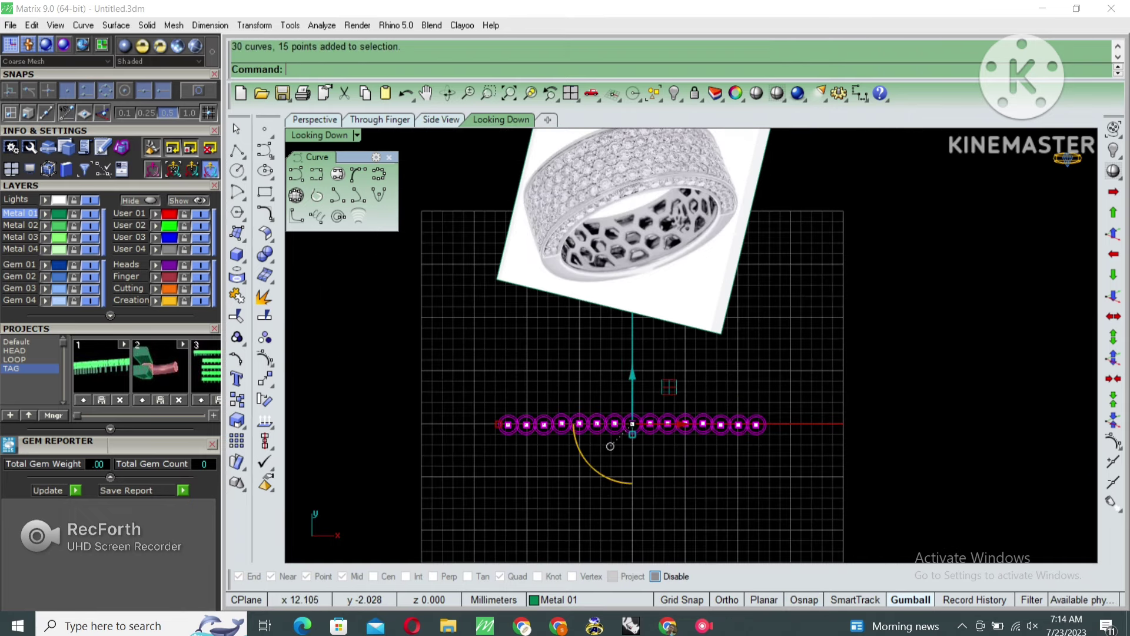
# Step: Show the hidden ring circle in four views and measure its length
pyautogui.hotkey('ctrl', 'm')
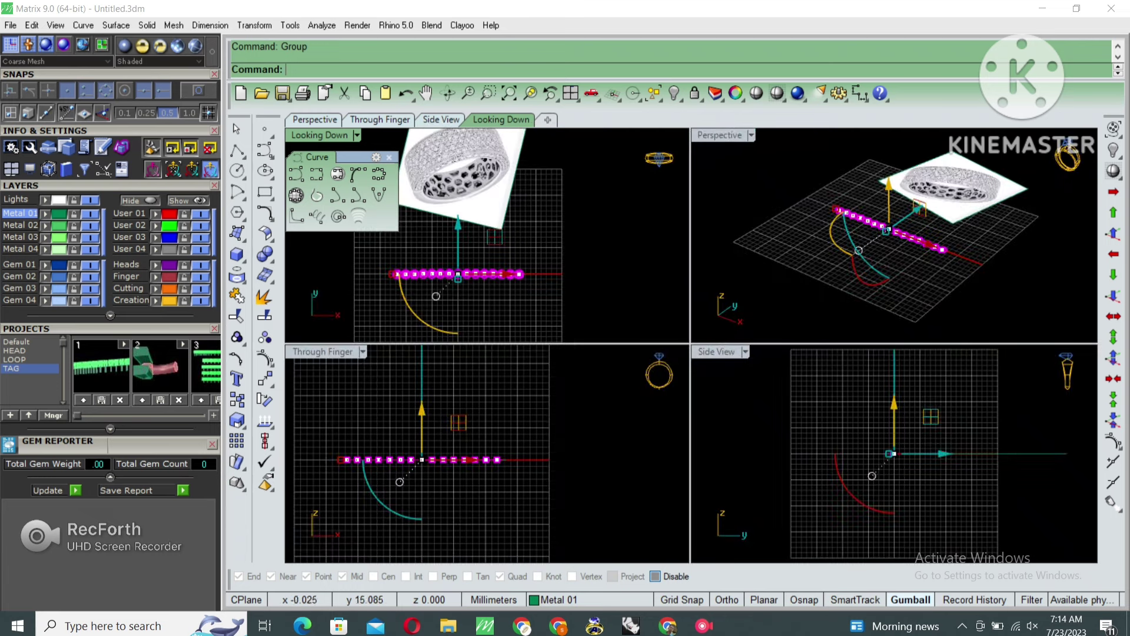
pyautogui.press('Escape')
pyautogui.hotkey('ctrl', 'shift', 'h')
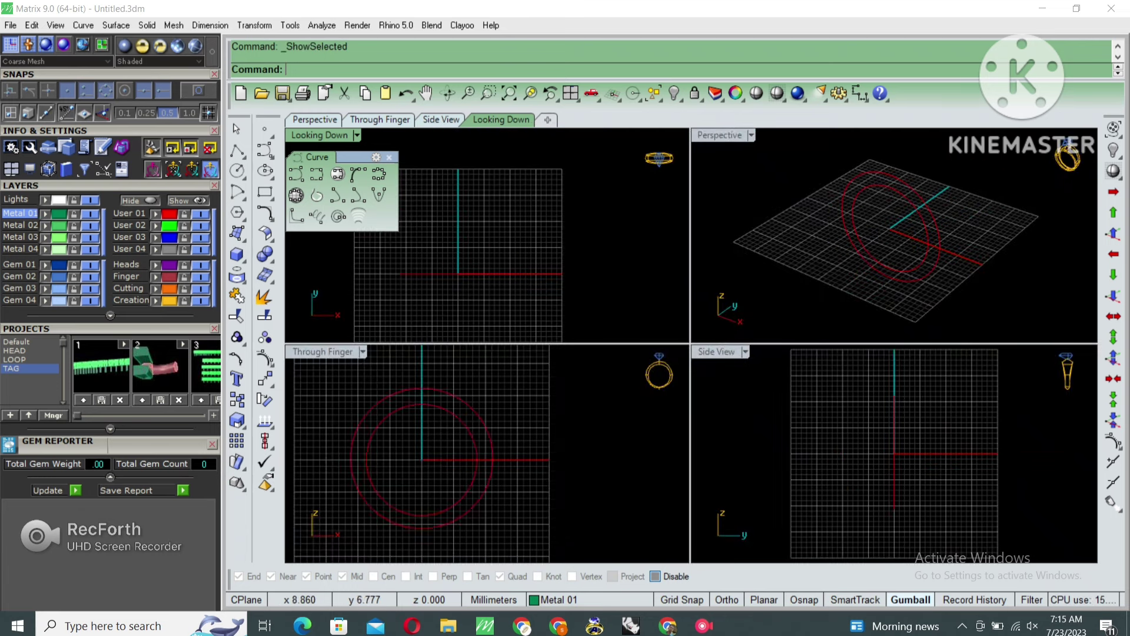
pyautogui.press('Return')
pyautogui.write('le')
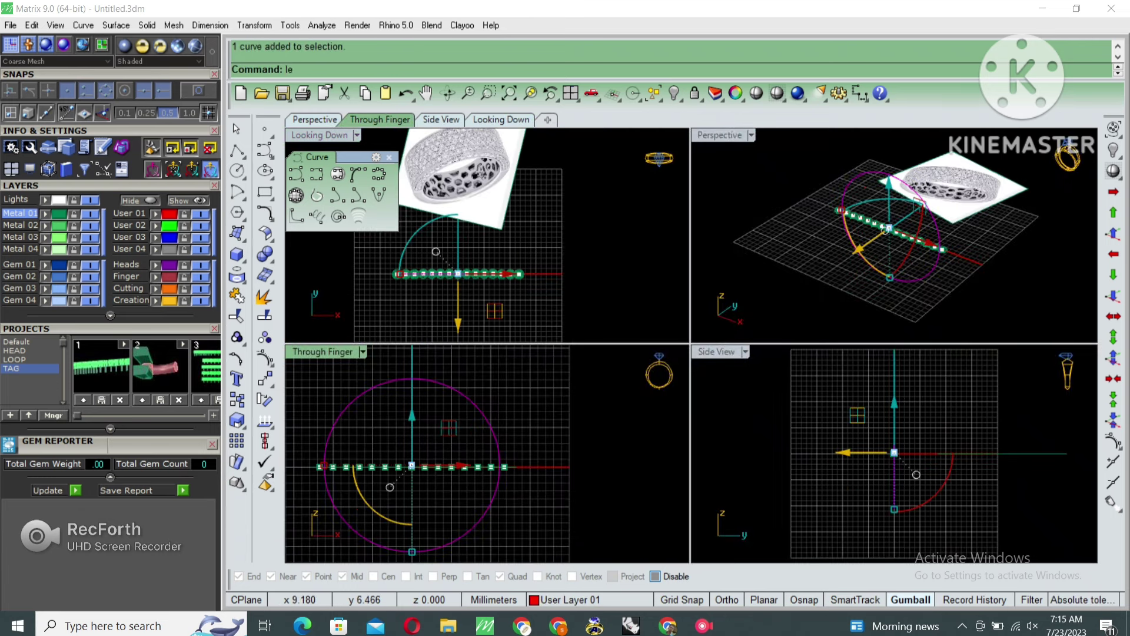
pyautogui.write('ngth')
pyautogui.press('Return')
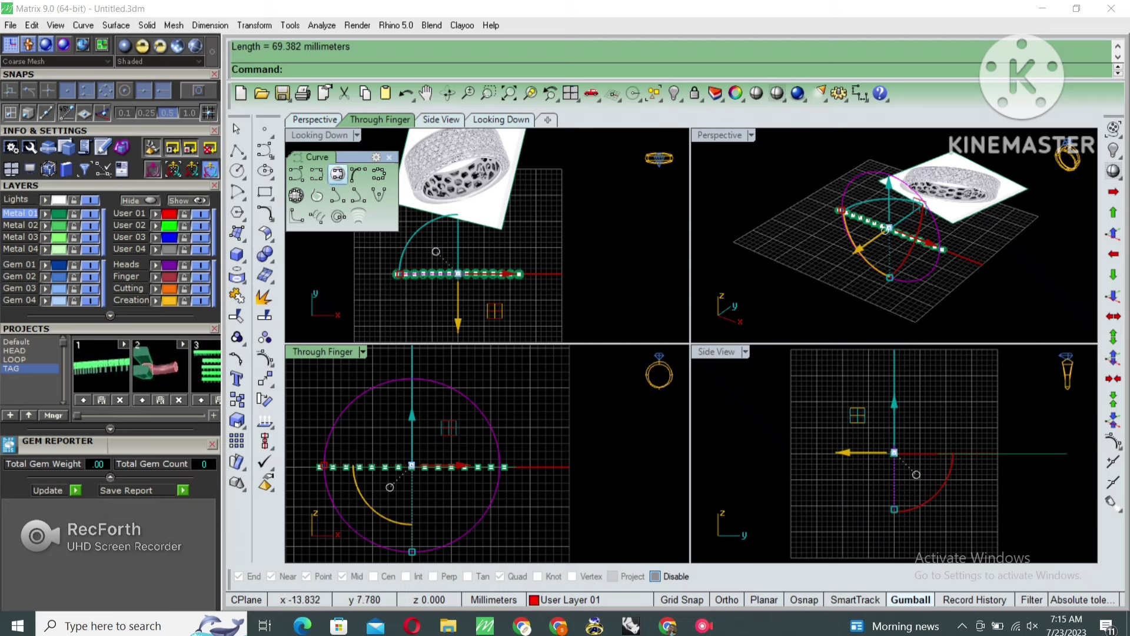
# Step: Draw a 69.382 mm line with its midpoint at the origin
pyautogui.click(237, 152)
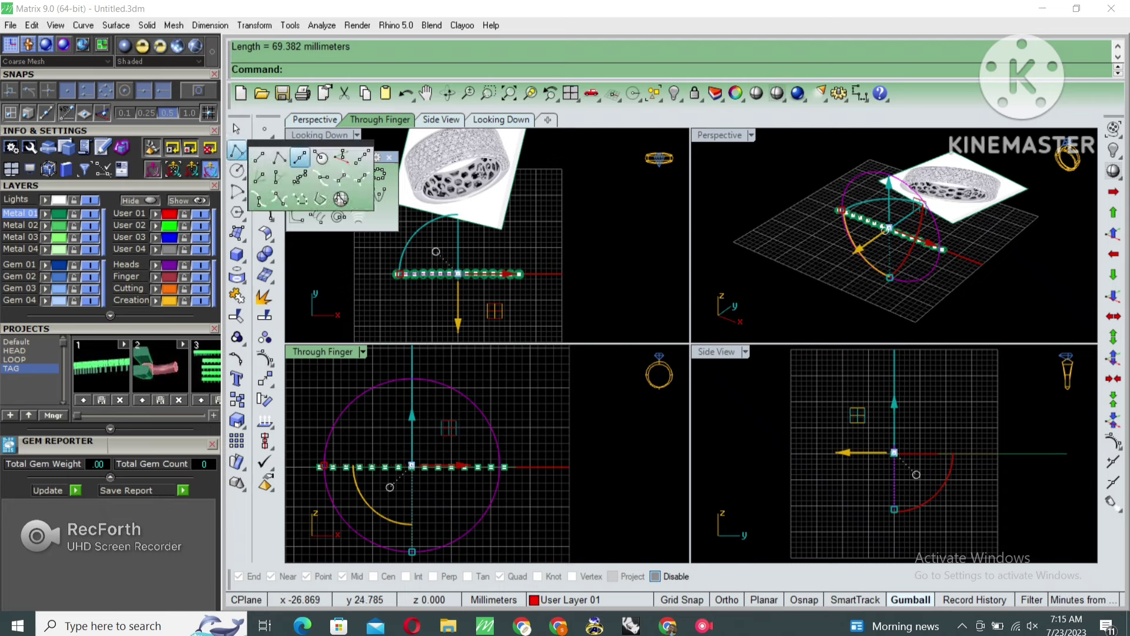
pyautogui.click(299, 156)
pyautogui.write('0')
pyautogui.press('Return')
pyautogui.write('69.382/')
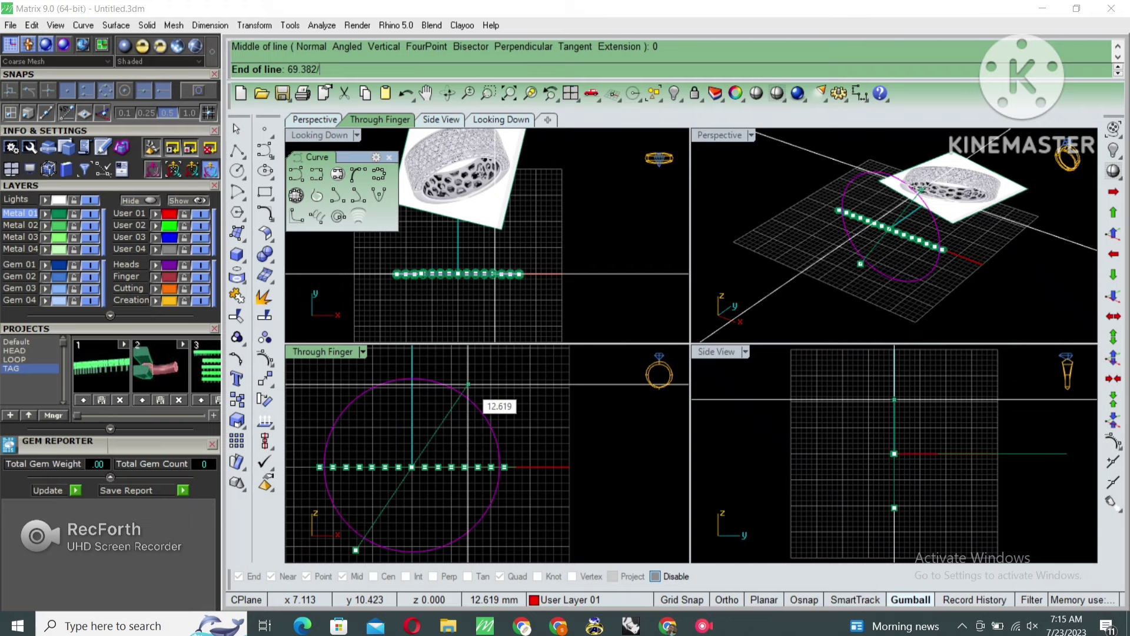
pyautogui.write('2')
pyautogui.press('Return')
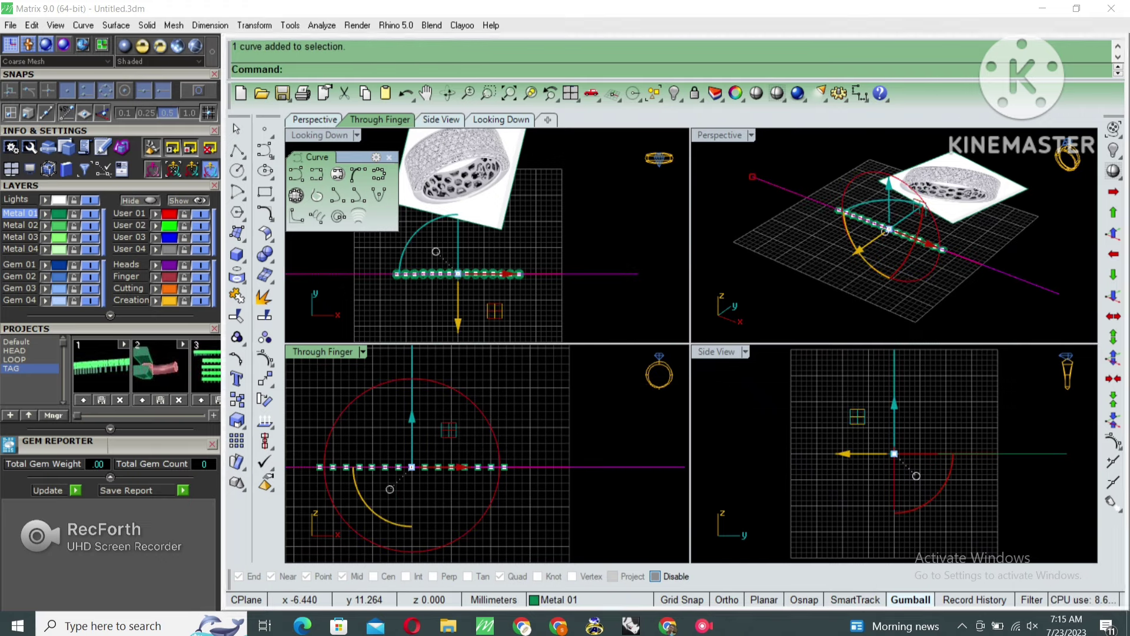
# Step: Divide the line into 4 segments with division points
pyautogui.click(501, 119)
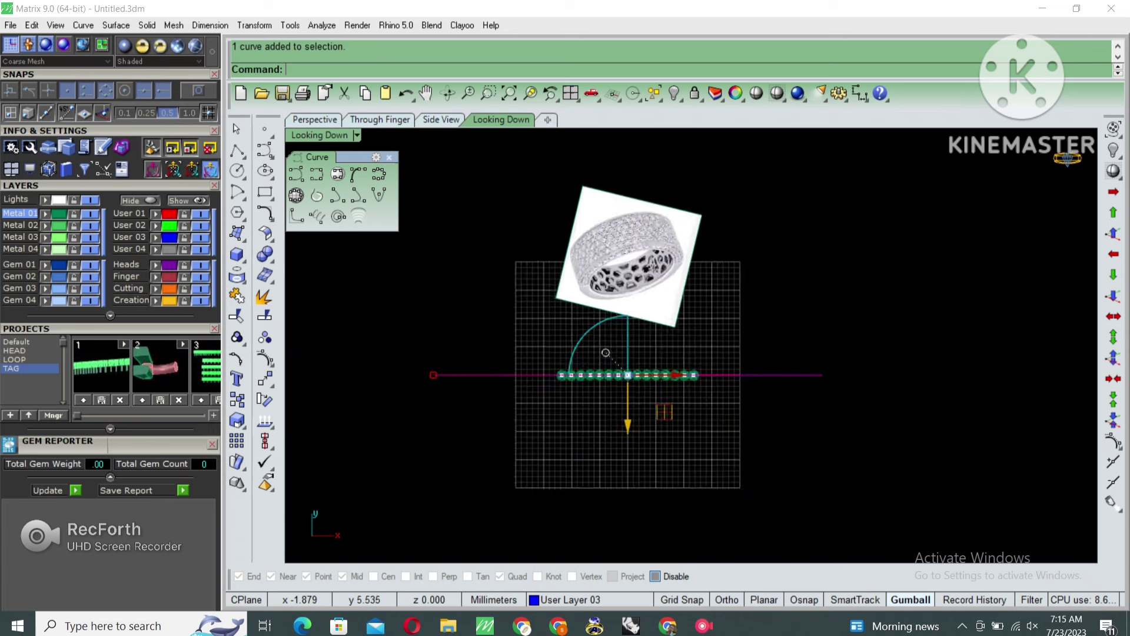
pyautogui.write('D')
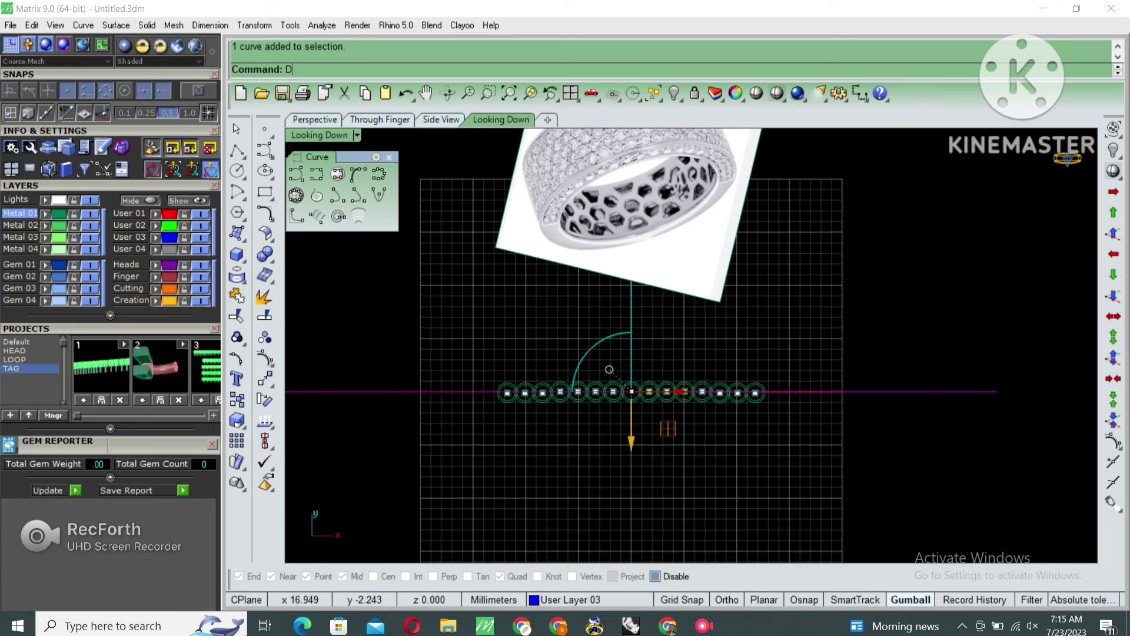
pyautogui.write('iB')
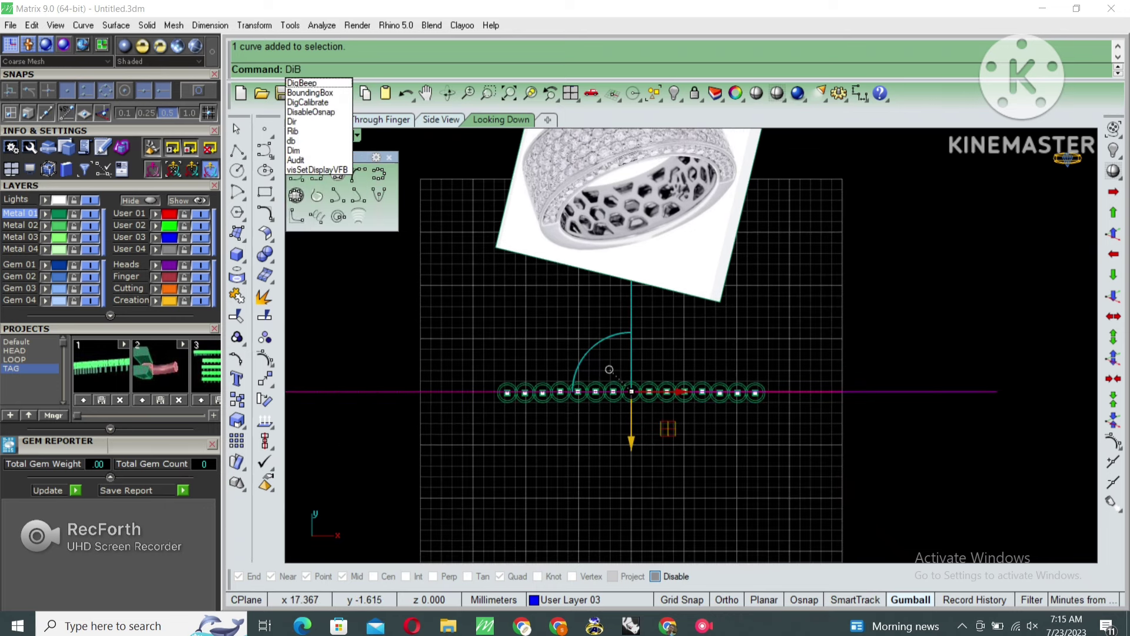
pyautogui.press('BackSpace')
pyautogui.write('vide')
pyautogui.press('Return')
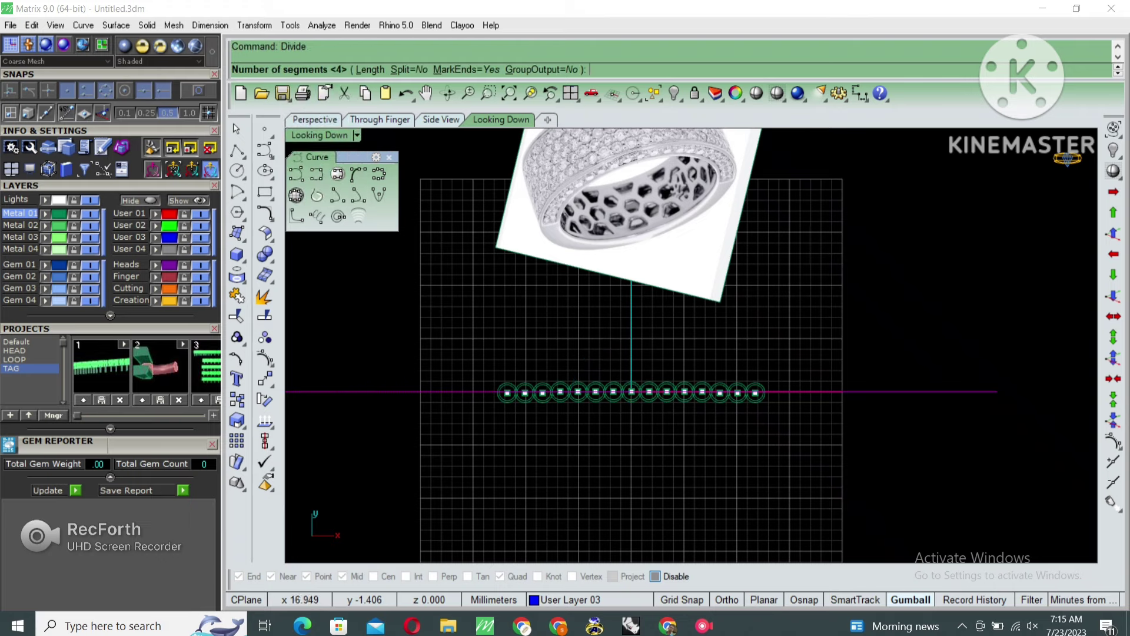
pyautogui.press('Return')
# Step: Abandon a mirror attempt and delete seven circles at the left end of the row
pyautogui.hotkey('ctrl', 'a')
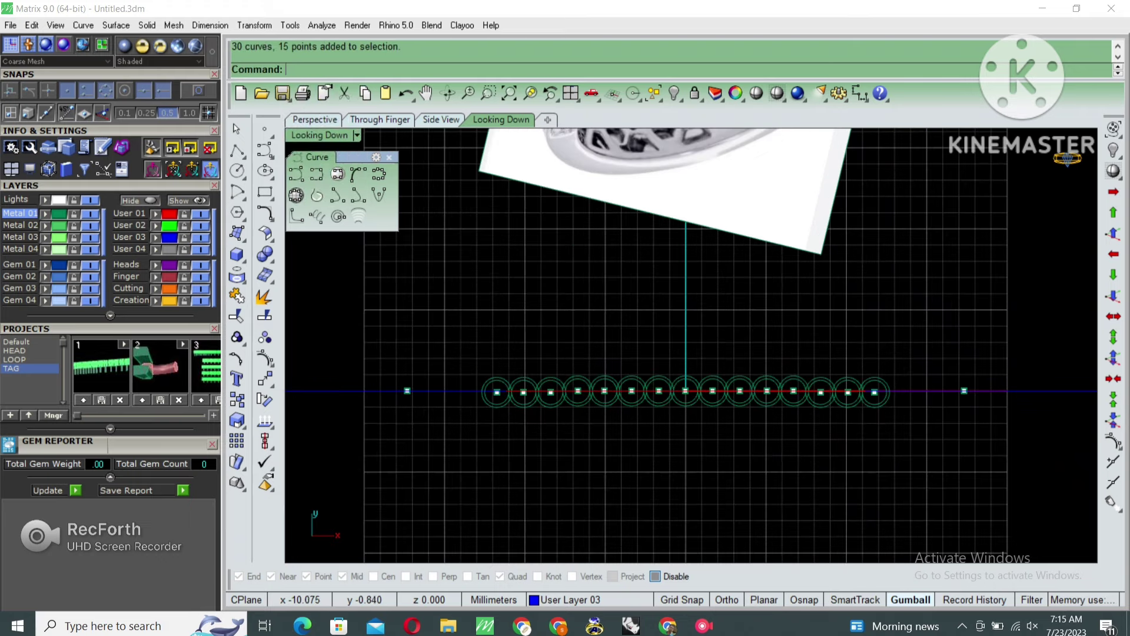
pyautogui.write('g')
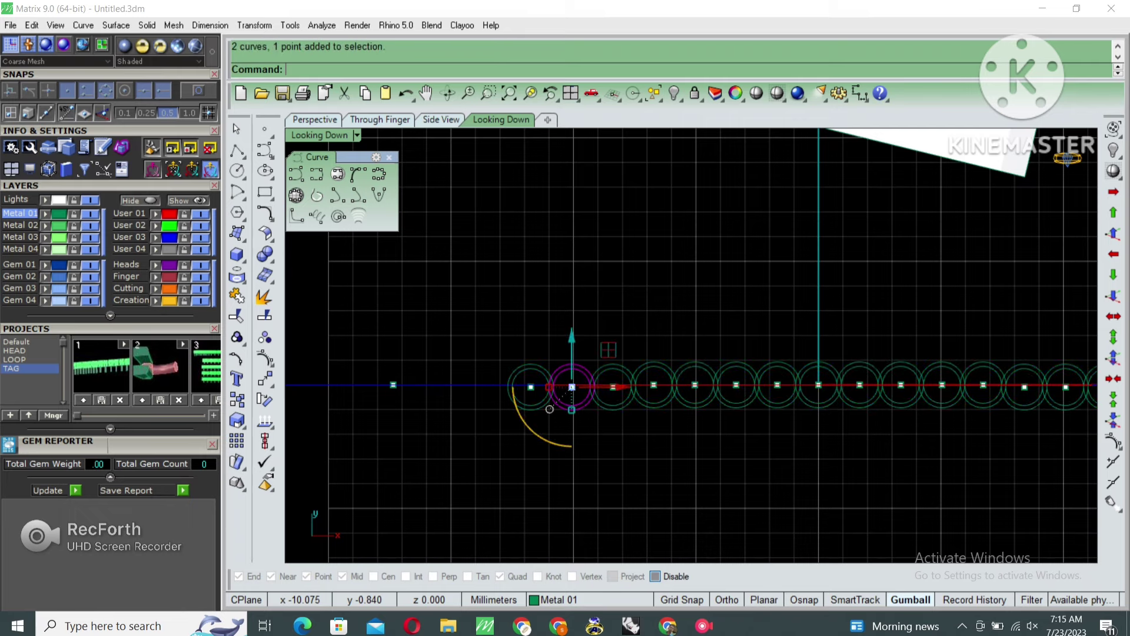
pyautogui.keyDown('shift'); pyautogui.click(613, 409); pyautogui.keyUp('shift')
pyautogui.write('irror')
pyautogui.press('Return')
pyautogui.scroll(2, 525, 384)
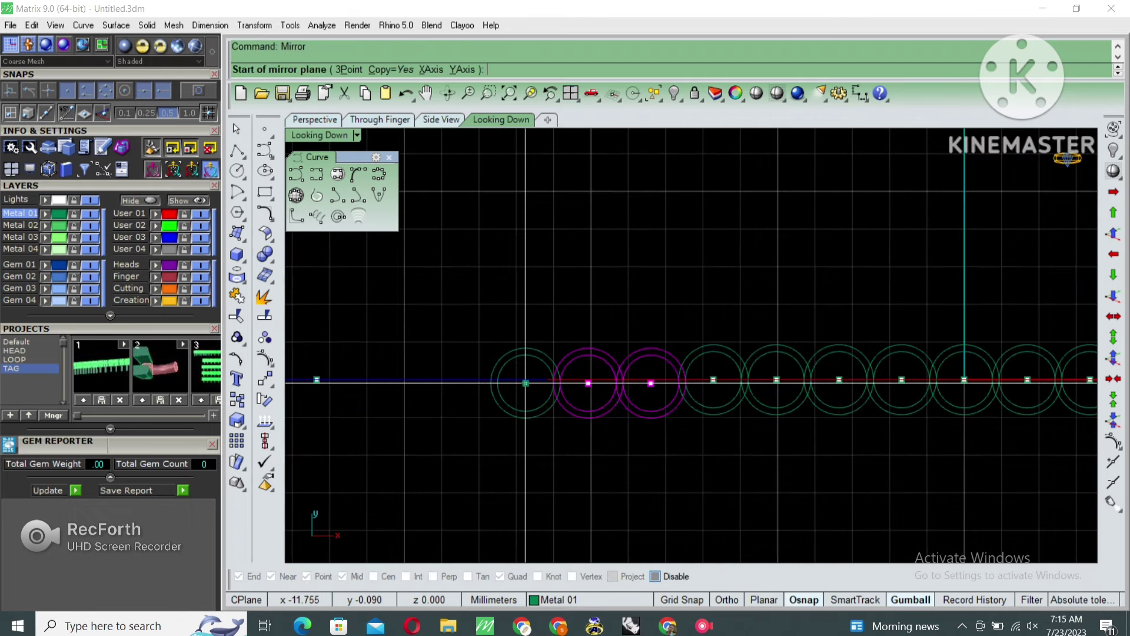
pyautogui.press('Escape')
pyautogui.scroll(-2, 526, 386)
pyautogui.moveTo(473, 450); pyautogui.dragTo(786, 323)
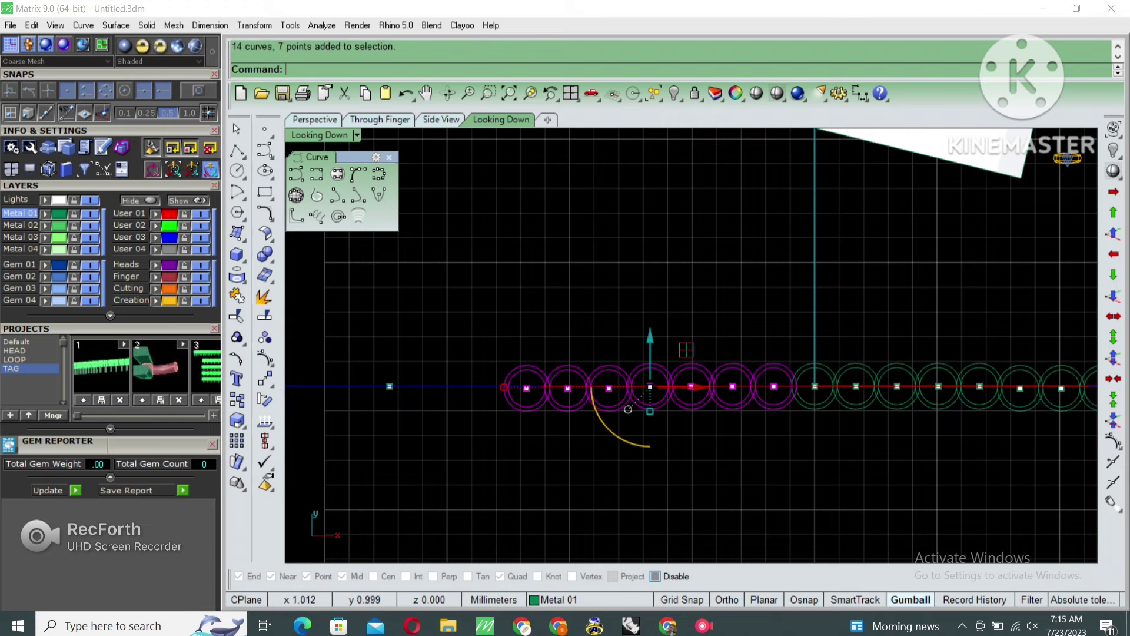
pyautogui.moveTo(628, 409); pyautogui.dragTo(504, 399, button='right')
pyautogui.press('Delete')
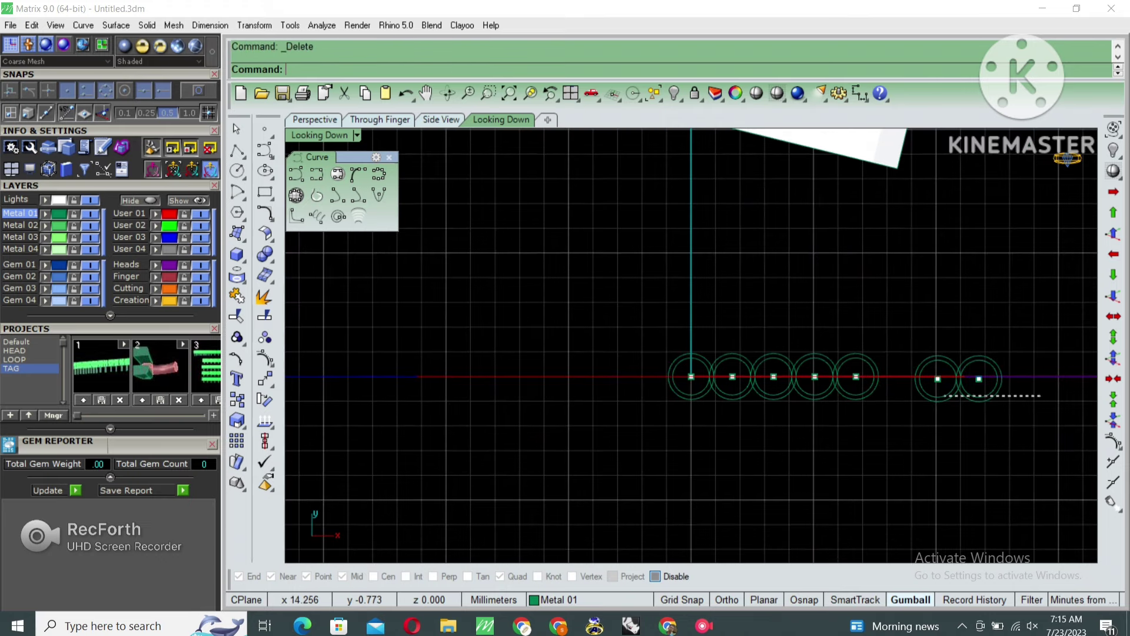
pyautogui.scroll(2, 866, 392)
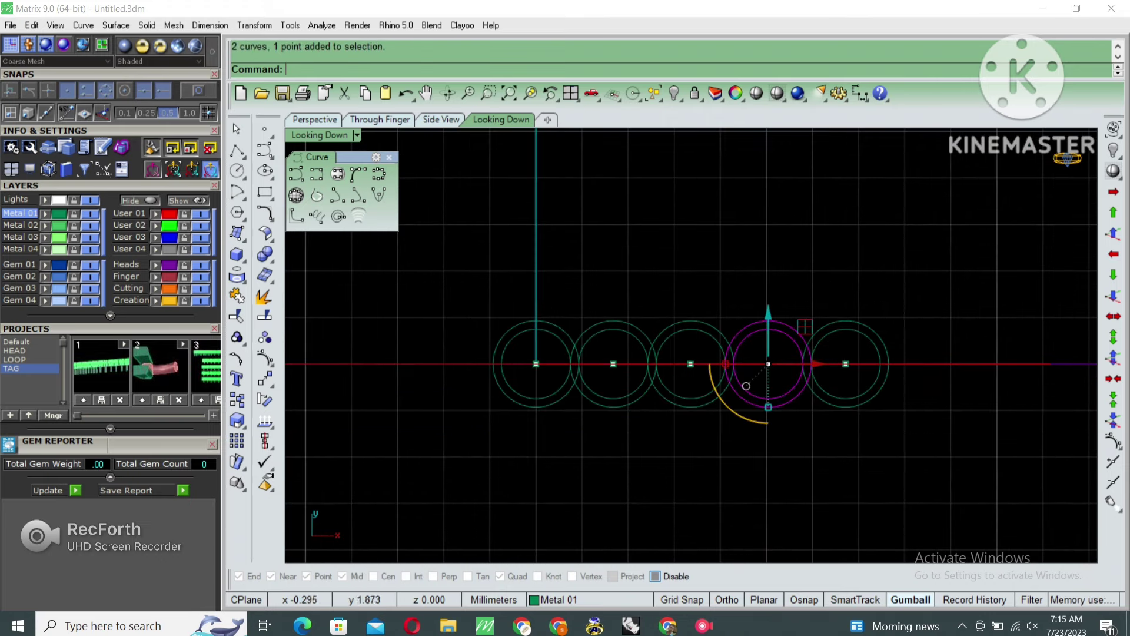
# Step: Mirror the end circles rightward twice to extend the row along the line
pyautogui.moveTo(471, 252); pyautogui.dragTo(867, 488)
pyautogui.moveTo(837, 375); pyautogui.dragTo(794, 384, button='right')
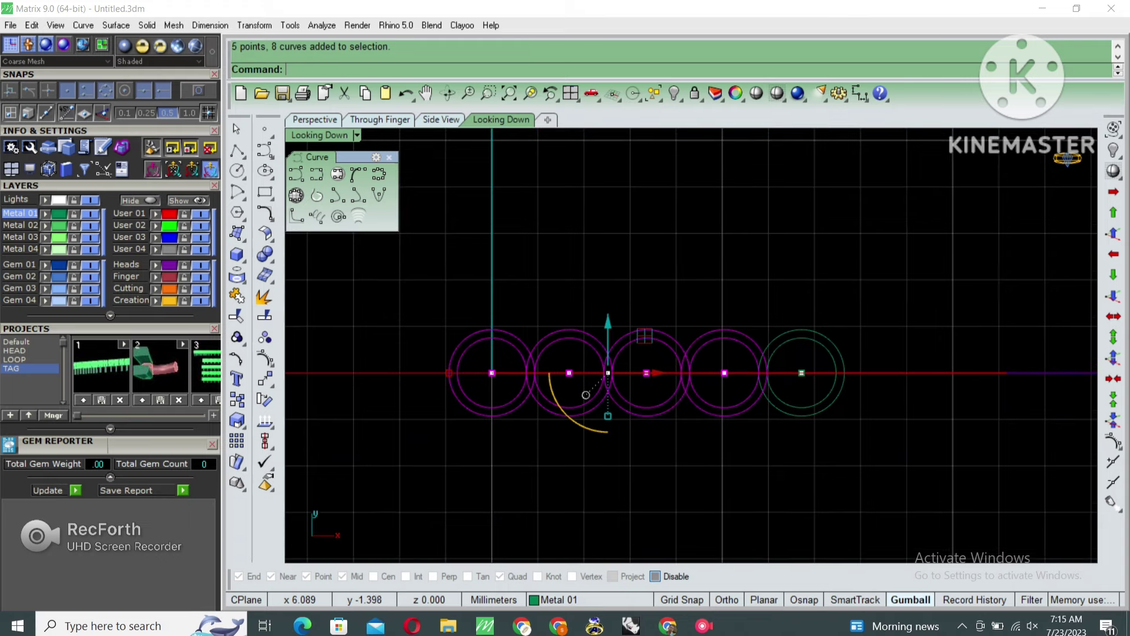
pyautogui.press('Return')
pyautogui.click(802, 372)
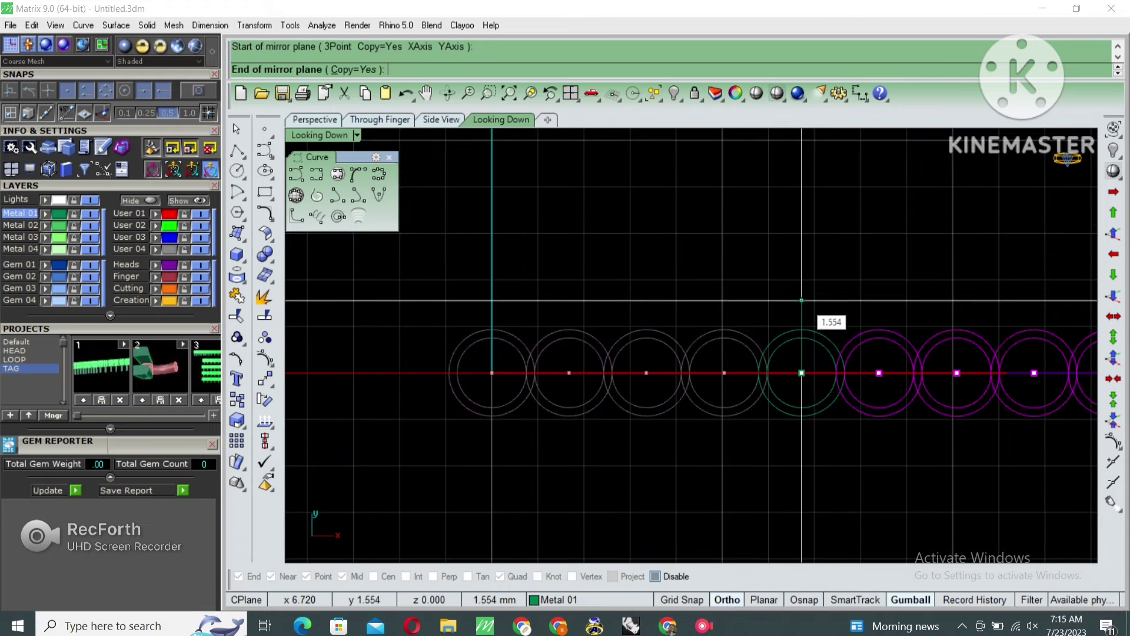
pyautogui.click(802, 327)
pyautogui.scroll(-2, 654, 328)
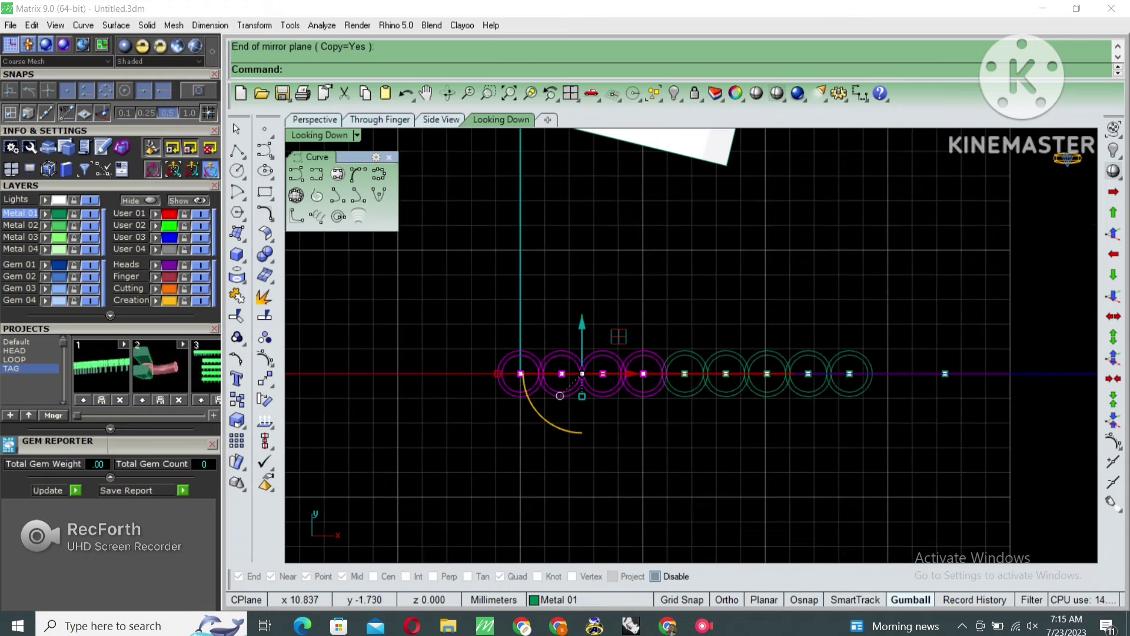
pyautogui.moveTo(697, 315); pyautogui.dragTo(842, 412)
pyautogui.press('Return')
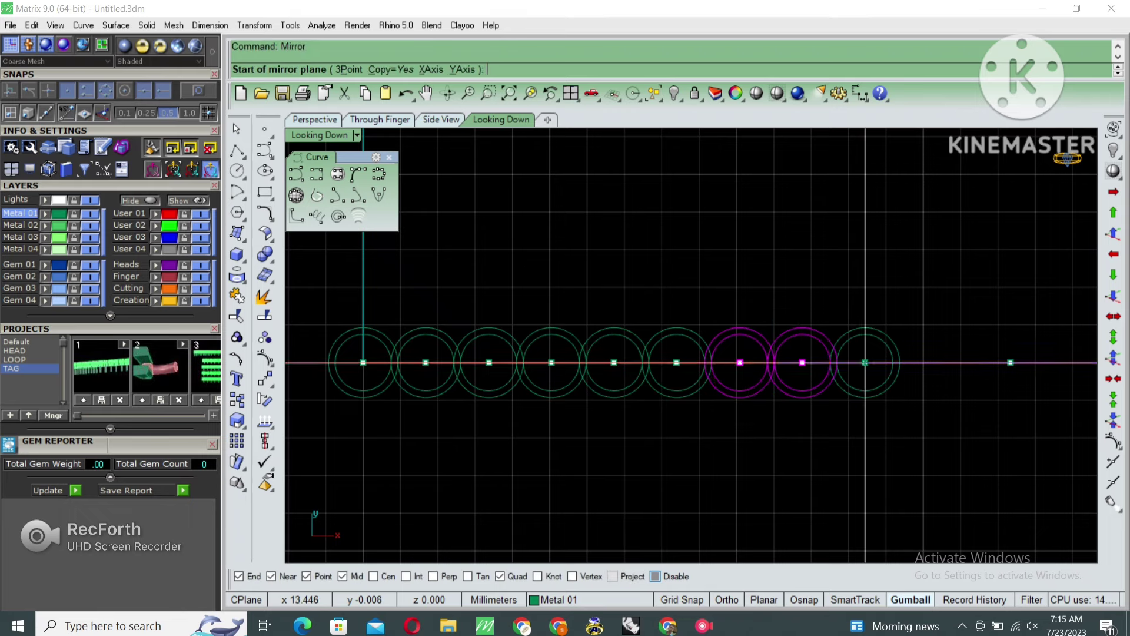
pyautogui.click(865, 363)
pyautogui.click(865, 318)
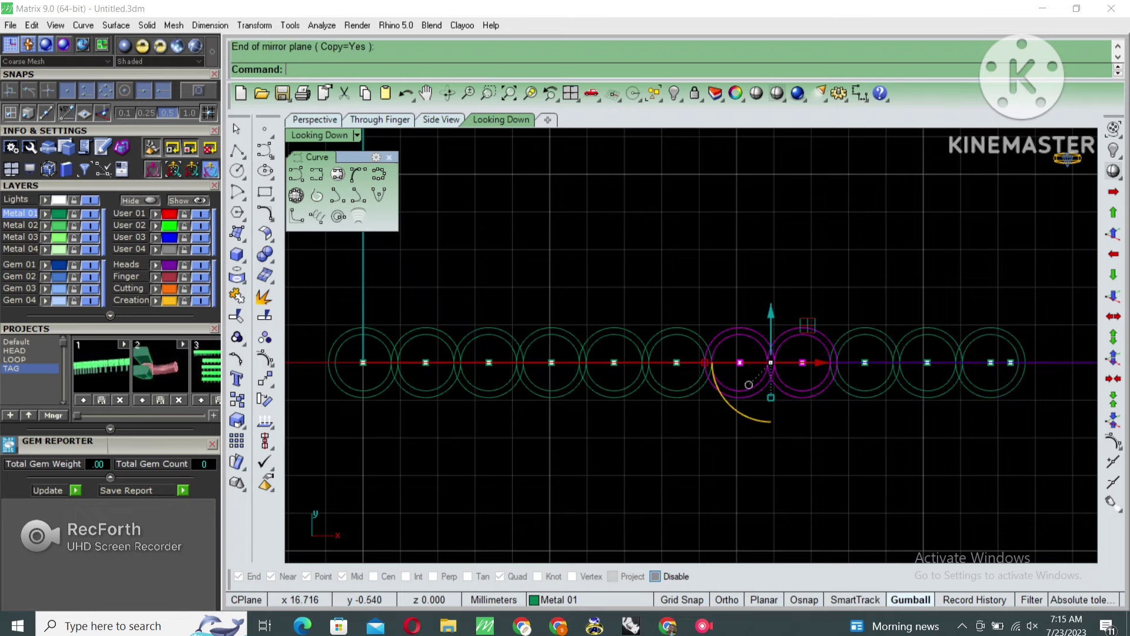
# Step: Mirror the right half across the row's centre to fill the left side, then select the ring circle
pyautogui.moveTo(988, 379); pyautogui.dragTo(432, 437)
pyautogui.scroll(-2, 686, 402)
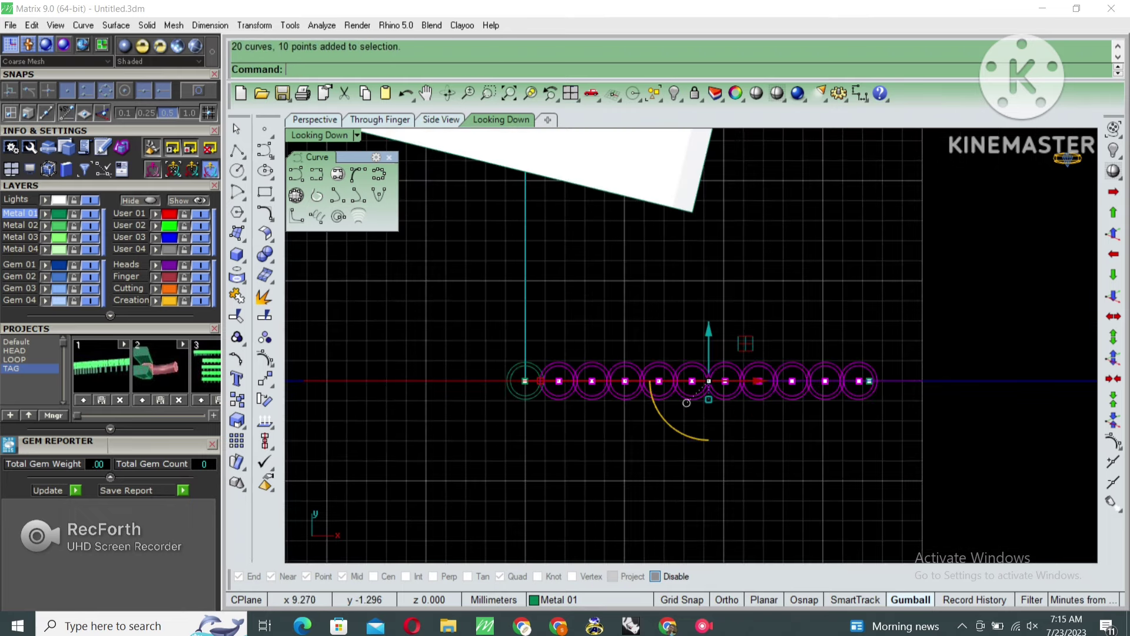
pyautogui.write('Mirror')
pyautogui.press('Return')
pyautogui.click(542, 381)
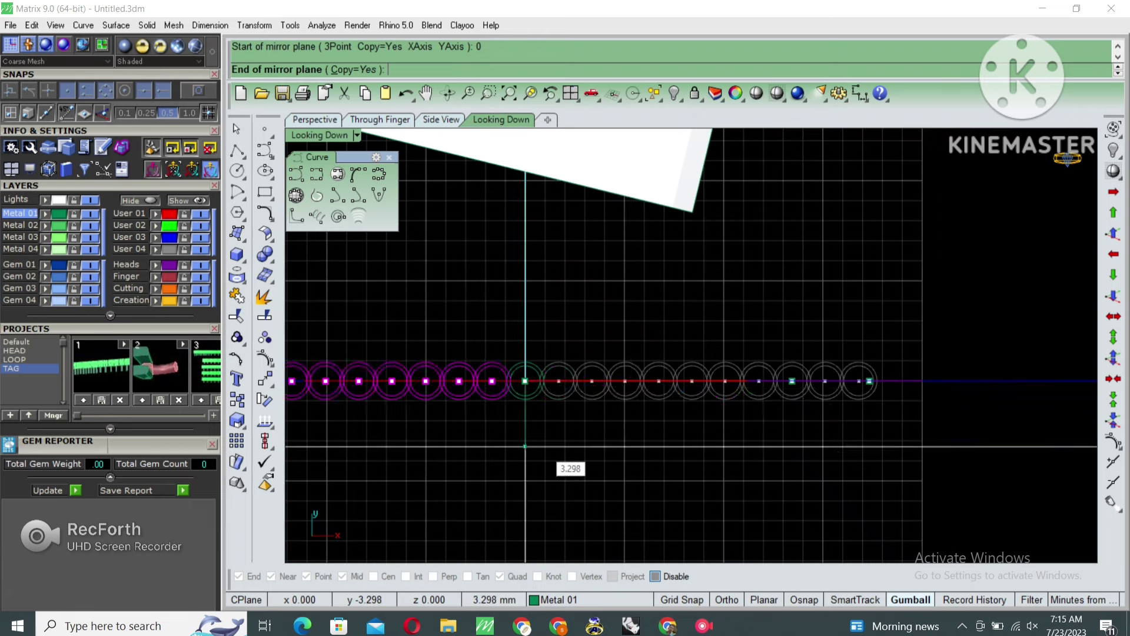
pyautogui.click(570, 465)
pyautogui.hotkey('ctrl', 'm')
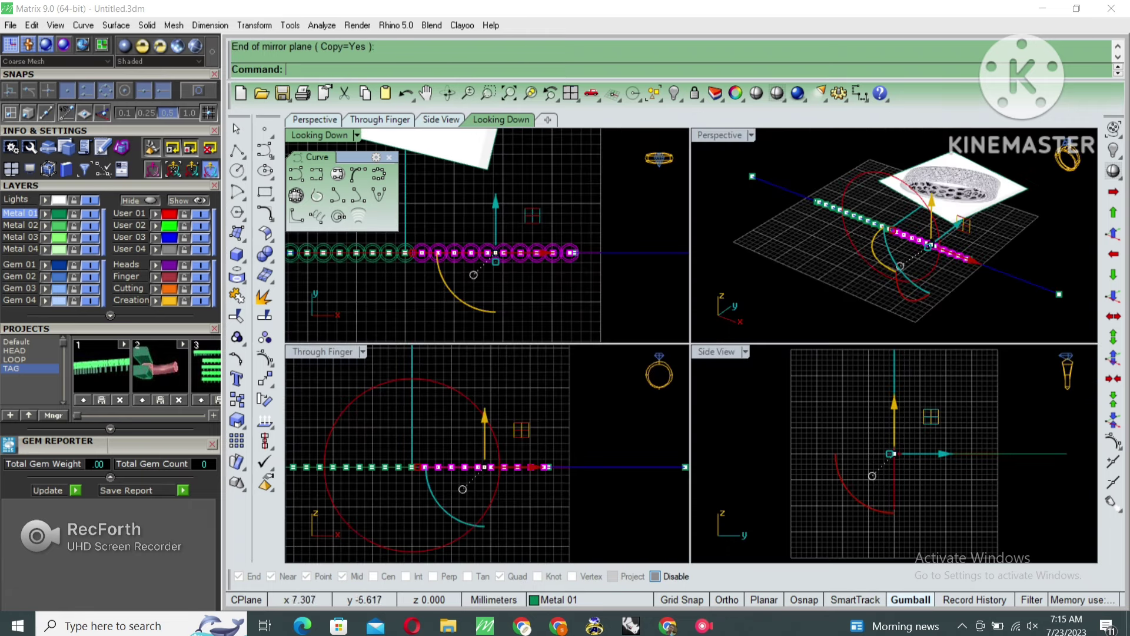
pyautogui.press('Escape')
pyautogui.click(389, 487)
# Step: Hide the ring circle and delete the circle pairs at both ends of the row
pyautogui.write('hide')
pyautogui.press('Return')
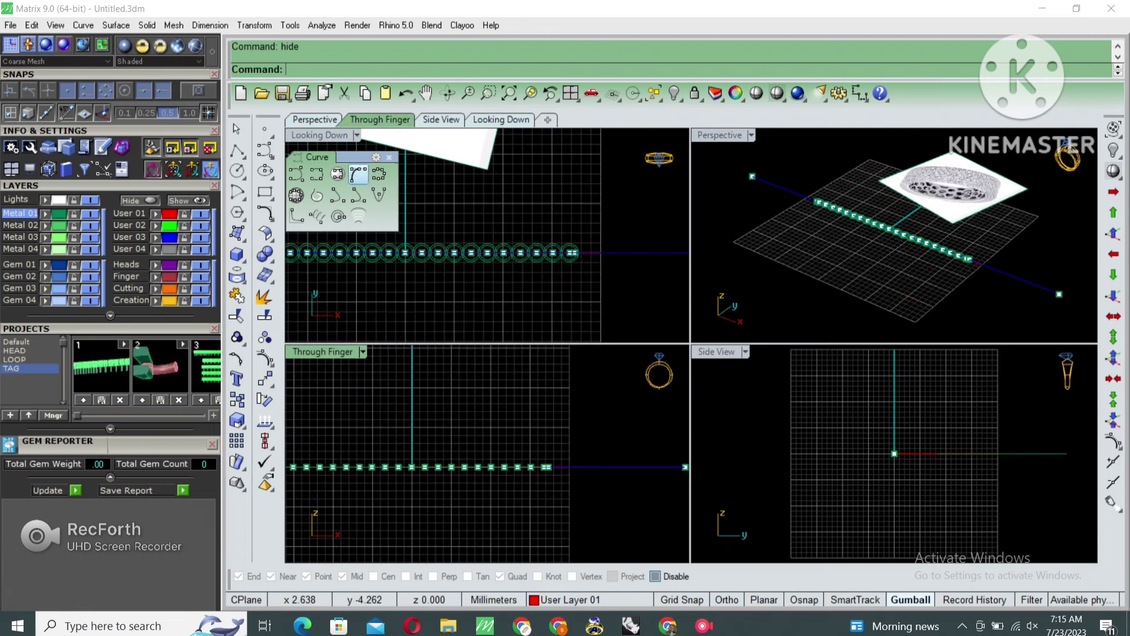
pyautogui.hotkey('ctrl', 'm')
pyautogui.scroll(1, 692, 344)
pyautogui.scroll(1, 692, 344)
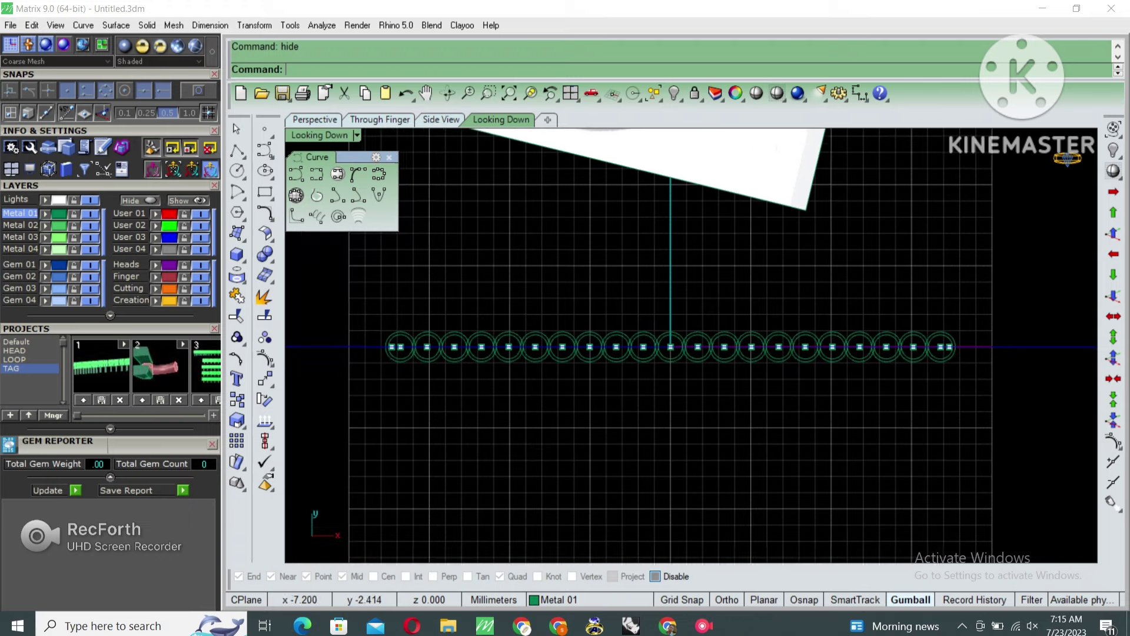
pyautogui.scroll(1, 691, 344)
pyautogui.moveTo(424, 317); pyautogui.dragTo(382, 371)
pyautogui.press('Delete')
pyautogui.scroll(-1, 692, 344)
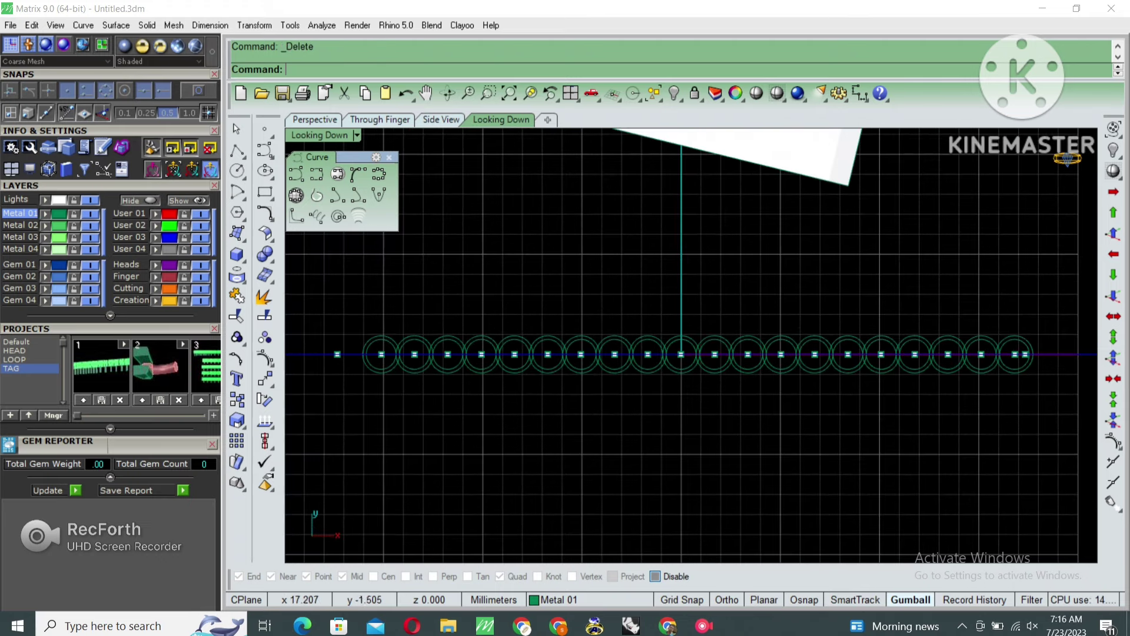
pyautogui.moveTo(1051, 318); pyautogui.dragTo(993, 376)
pyautogui.press('Delete')
# Step: Select the whole circle row and group it
pyautogui.moveTo(542, 405); pyautogui.dragTo(544, 406)
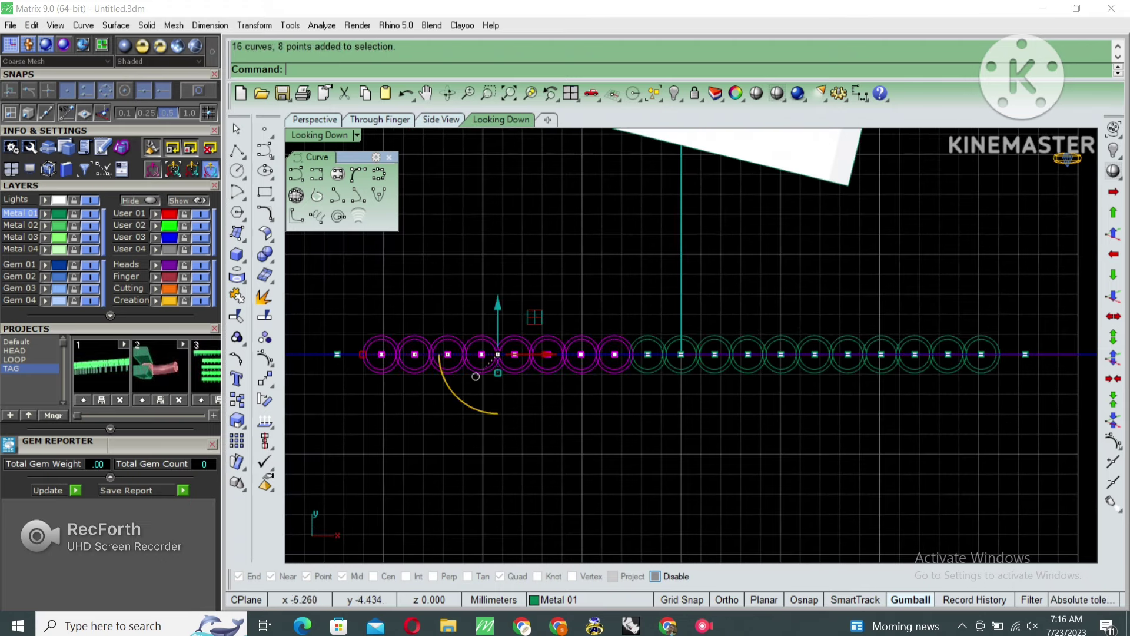
pyautogui.keyDown('shift'); pyautogui.moveTo(665, 321); pyautogui.dragTo(544, 391); pyautogui.keyUp('shift')
pyautogui.keyDown('shift'); pyautogui.moveTo(770, 323); pyautogui.dragTo(1006, 444); pyautogui.keyUp('shift')
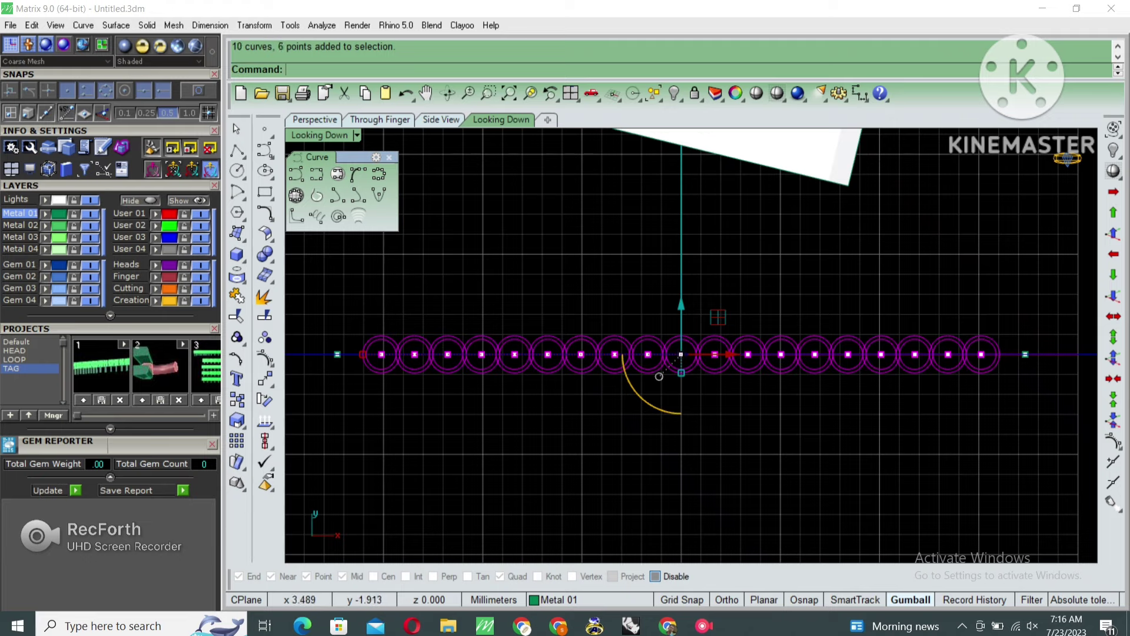
pyautogui.hotkey('ctrl', 'g')
pyautogui.write('m')
pyautogui.press('Return')
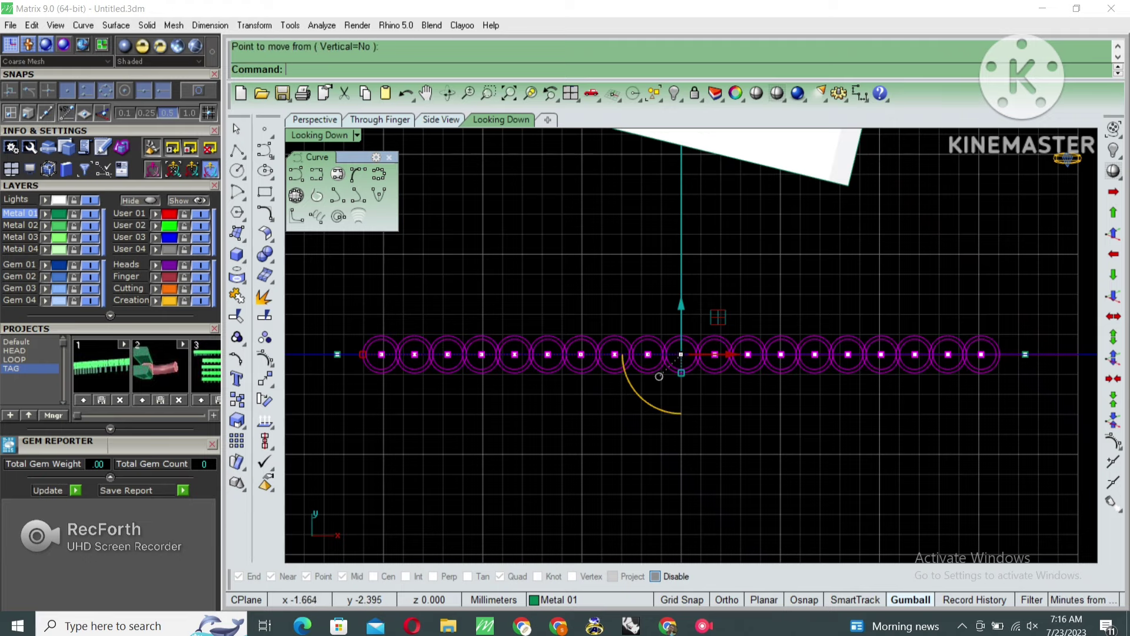
pyautogui.press('Escape')
# Step: Copy the row upward, offset half a gem pitch, as a staggered second row
pyautogui.write('copy')
pyautogui.press('Return')
pyautogui.scroll(3, 684, 350)
pyautogui.scroll(1, 684, 351)
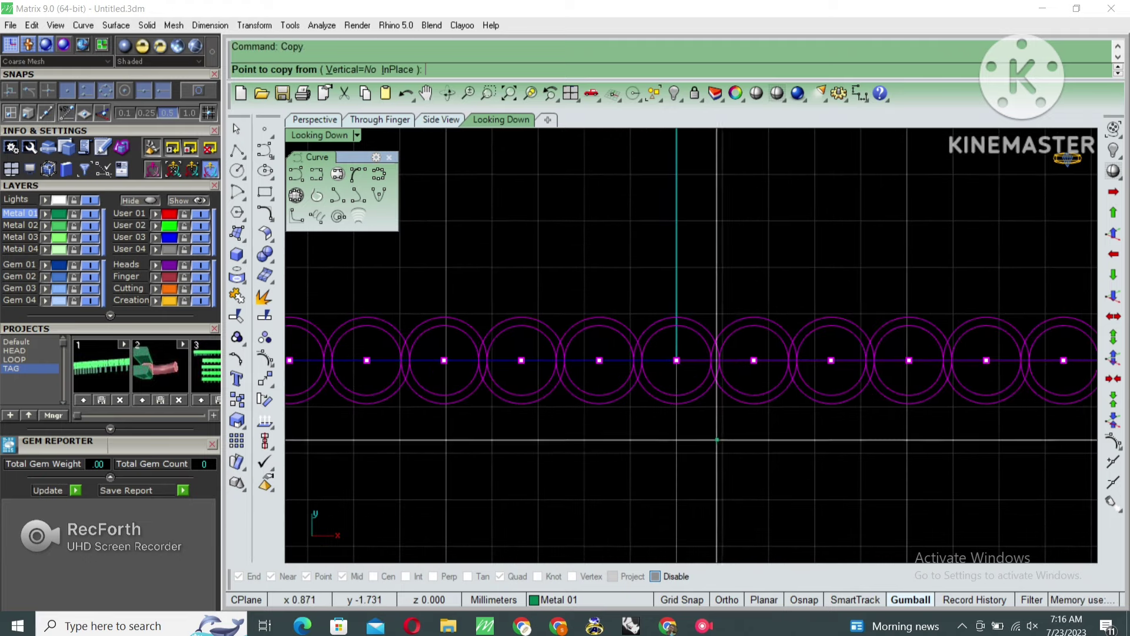
pyautogui.click(716, 438)
pyautogui.scroll(2, 748, 412)
pyautogui.scroll(2, 756, 383)
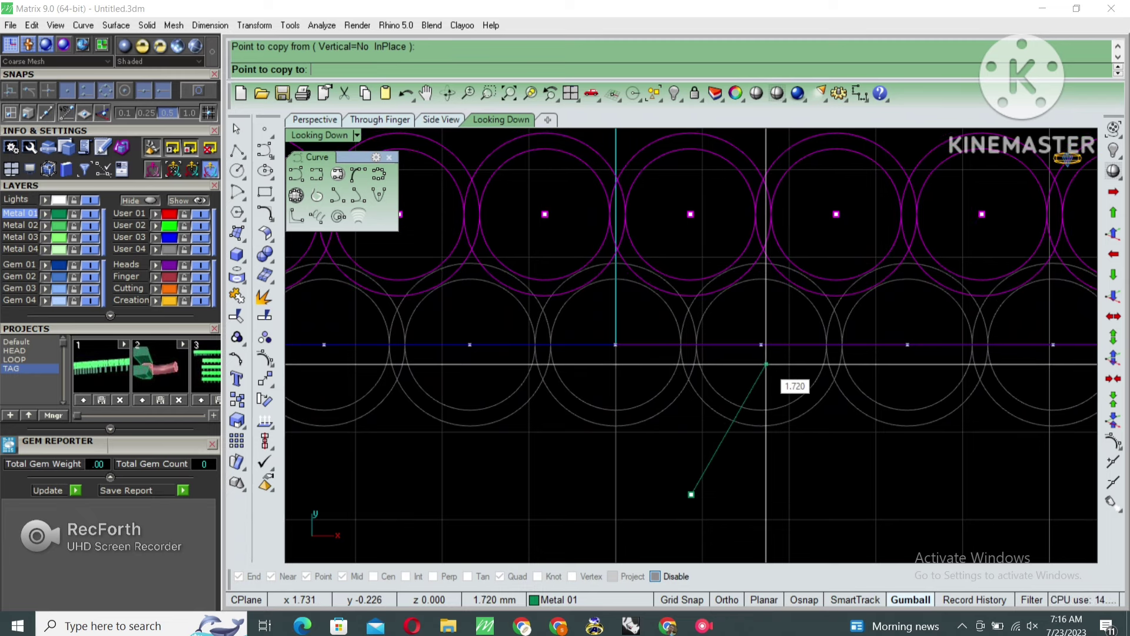
pyautogui.click(764, 364)
pyautogui.press('Return')
pyautogui.scroll(-5, 764, 365)
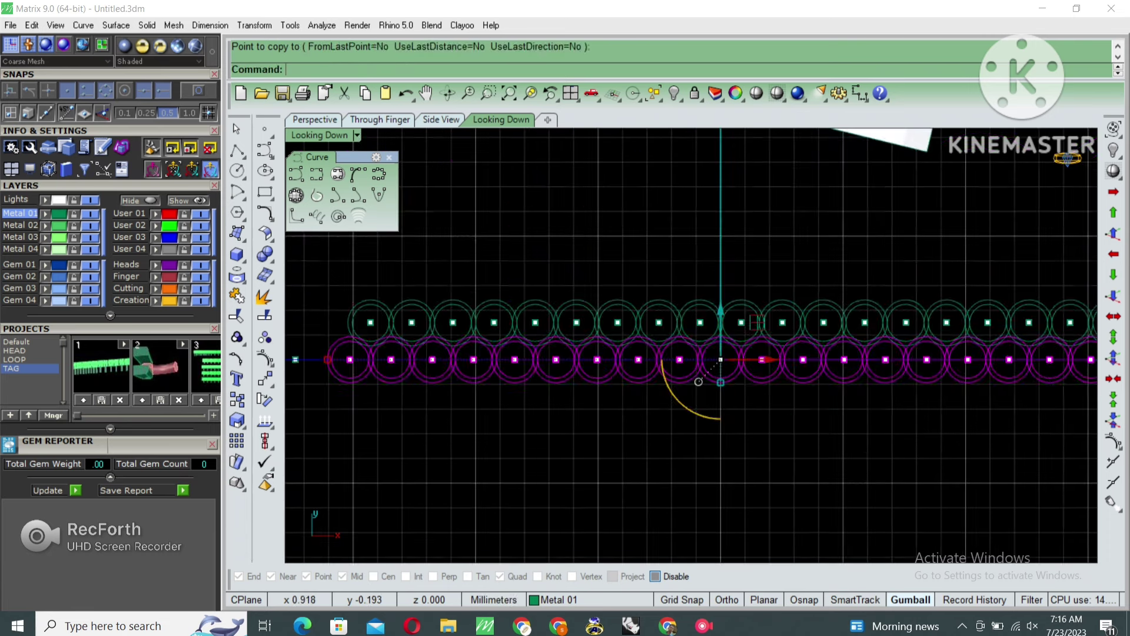
# Step: Select both gem rows and begin mirroring them
pyautogui.hotkey('ctrl', 'a')
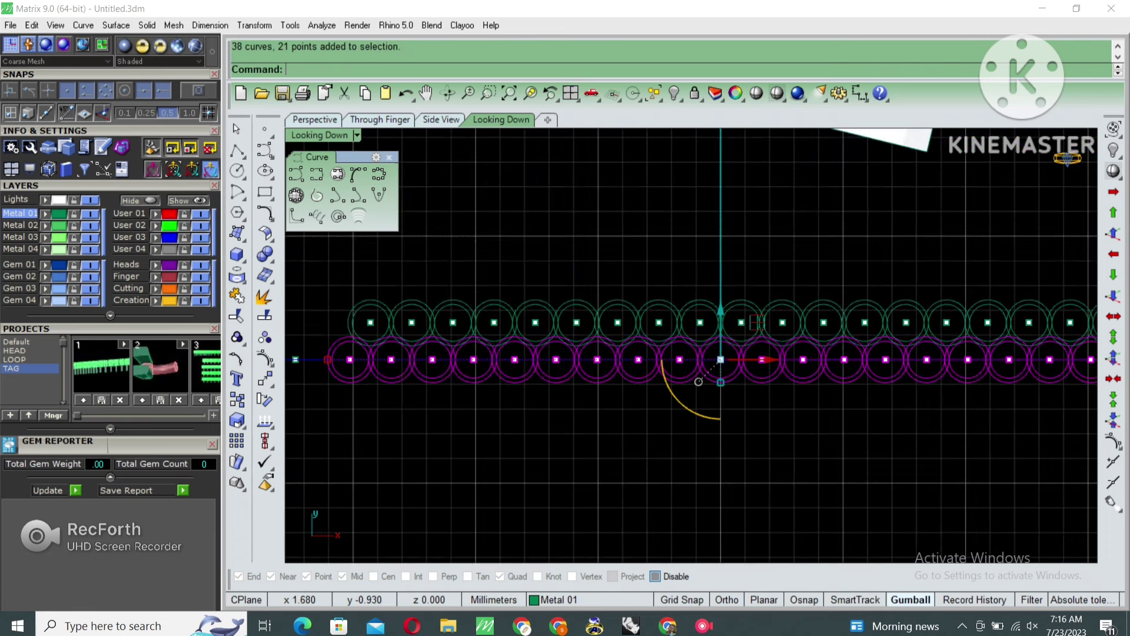
pyautogui.moveTo(706, 459); pyautogui.dragTo(680, 473, button='right')
pyautogui.write('irror')
pyautogui.press('Return')
# Step: Mirror the staggered gem rows twice across the centre to build five rows
pyautogui.click(756, 336)
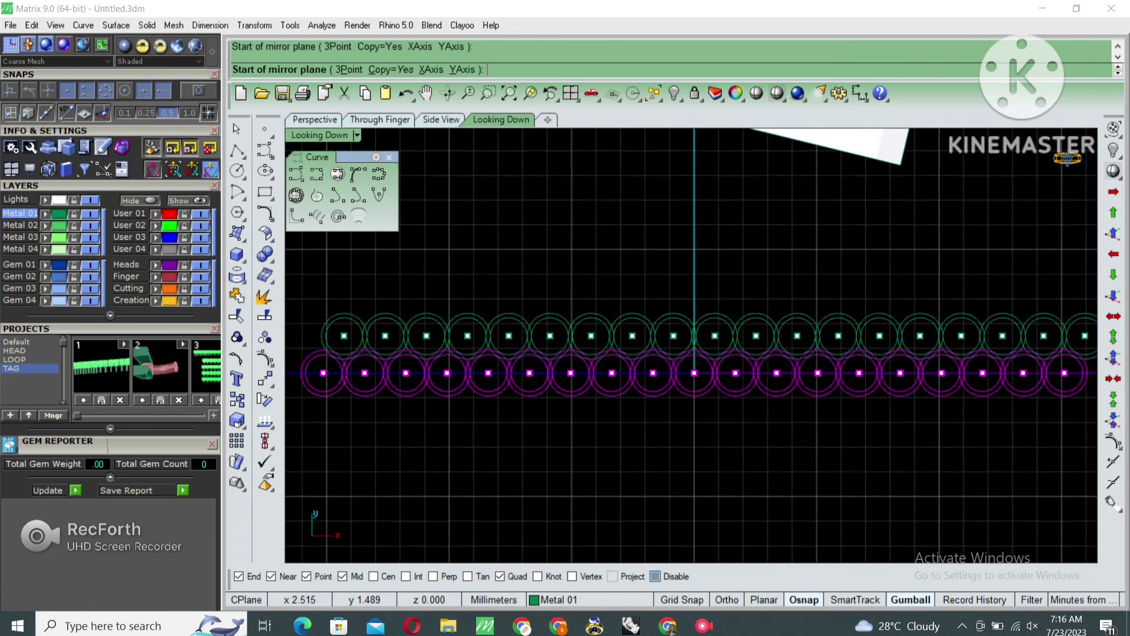
pyautogui.click(695, 373)
pyautogui.hotkey('ctrl', 'a')
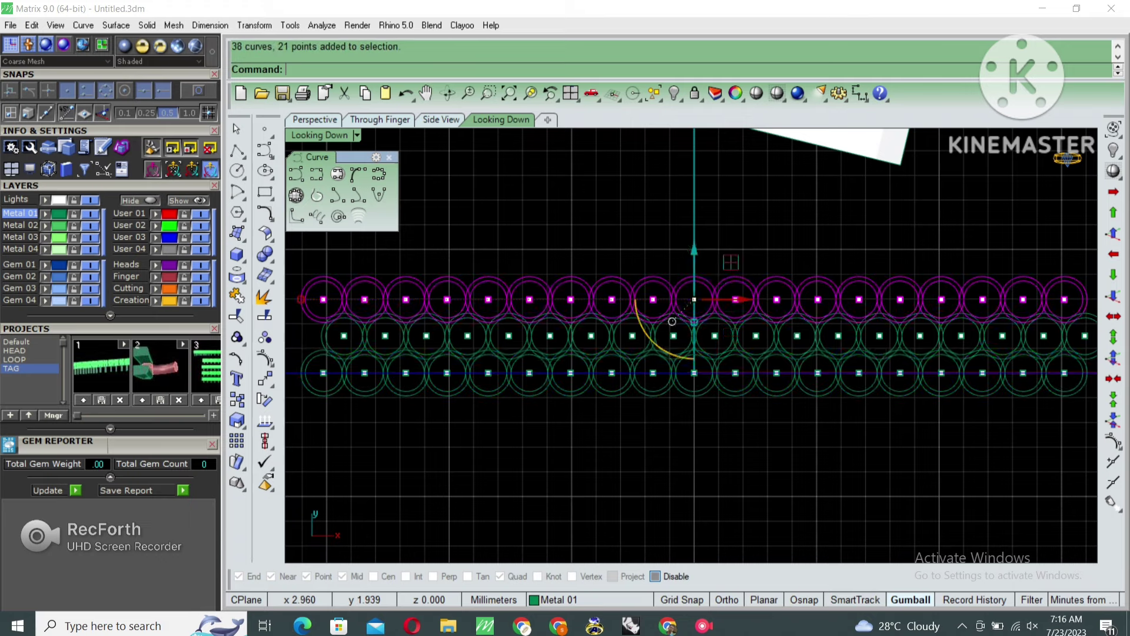
pyautogui.scroll(-3, 760, 341)
pyautogui.press('Return')
pyautogui.click(859, 356)
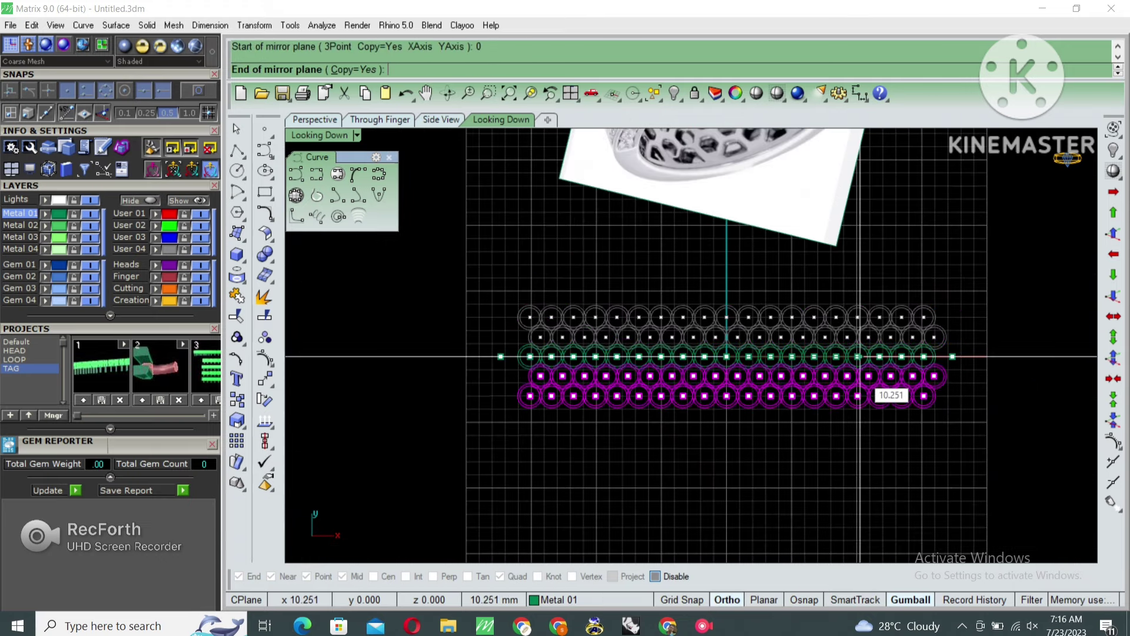
pyautogui.click(701, 356)
pyautogui.moveTo(701, 356); pyautogui.dragTo(707, 382, button='right')
pyautogui.scroll(-2, 732, 454)
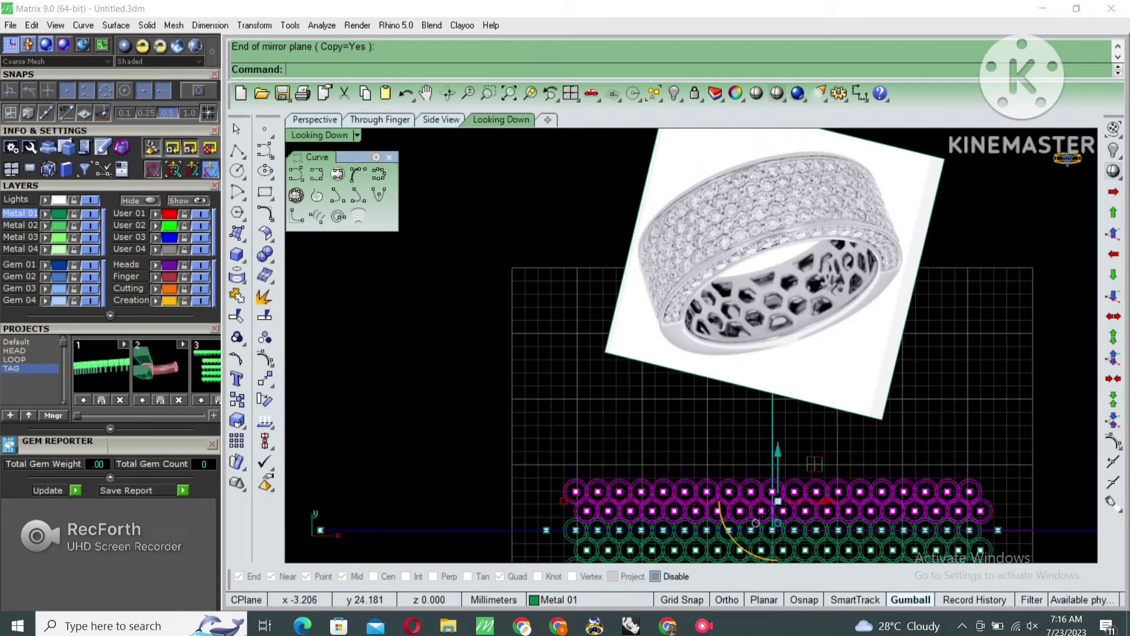
# Step: Move the lower mirrored rows up to close the gap and group the gem field
pyautogui.click(740, 487)
pyautogui.scroll(2, 740, 487)
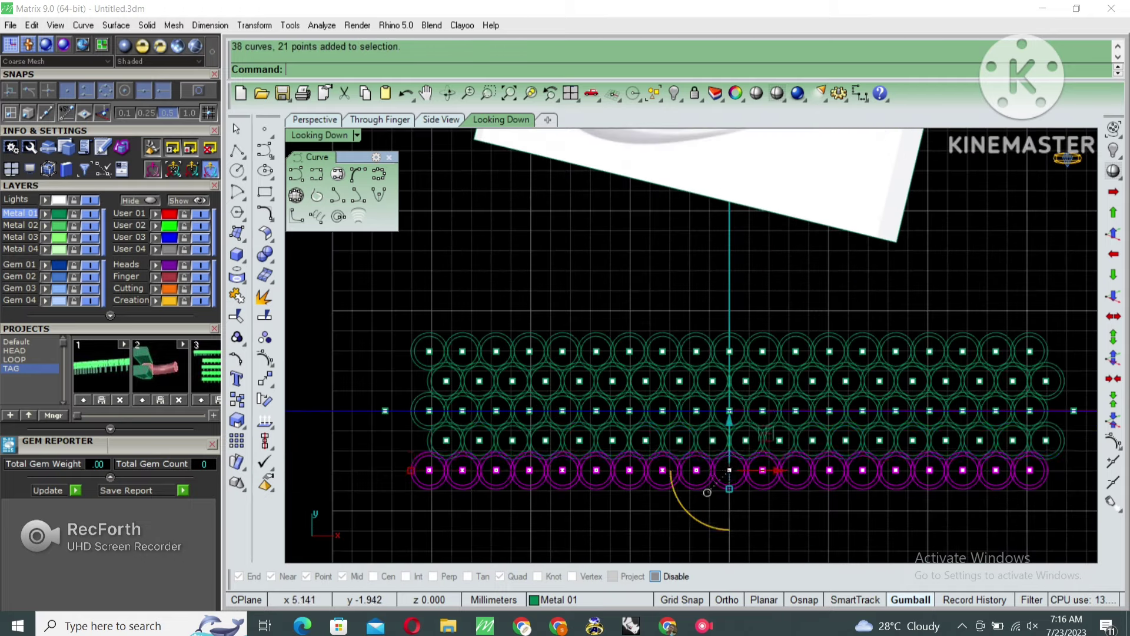
pyautogui.moveTo(738, 455); pyautogui.dragTo(737, 440)
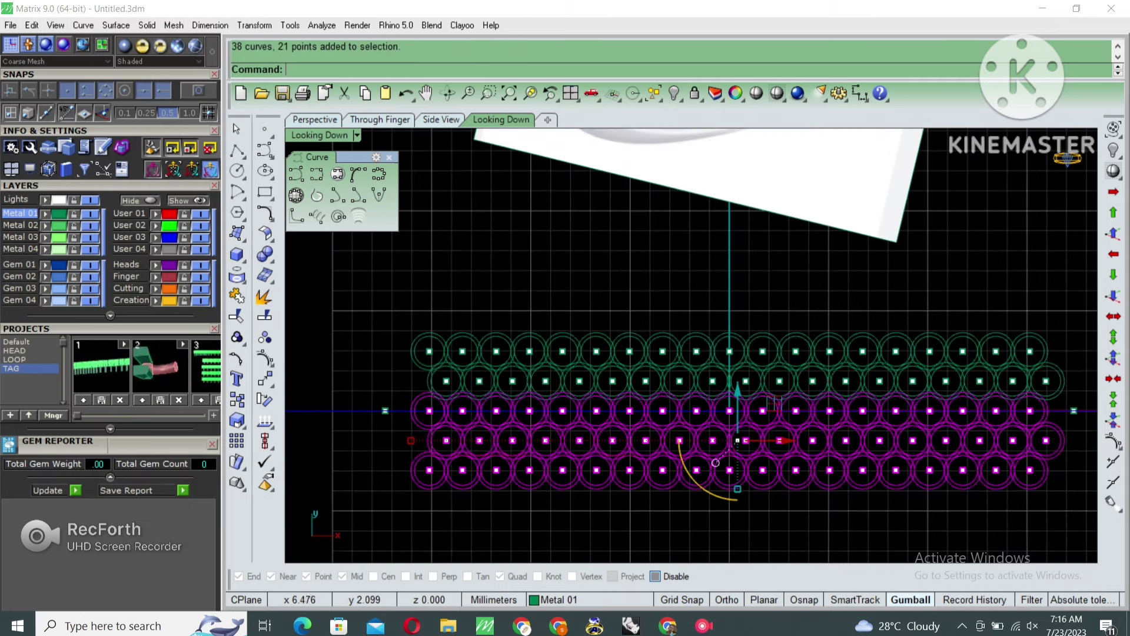
pyautogui.scroll(-3, 715, 463)
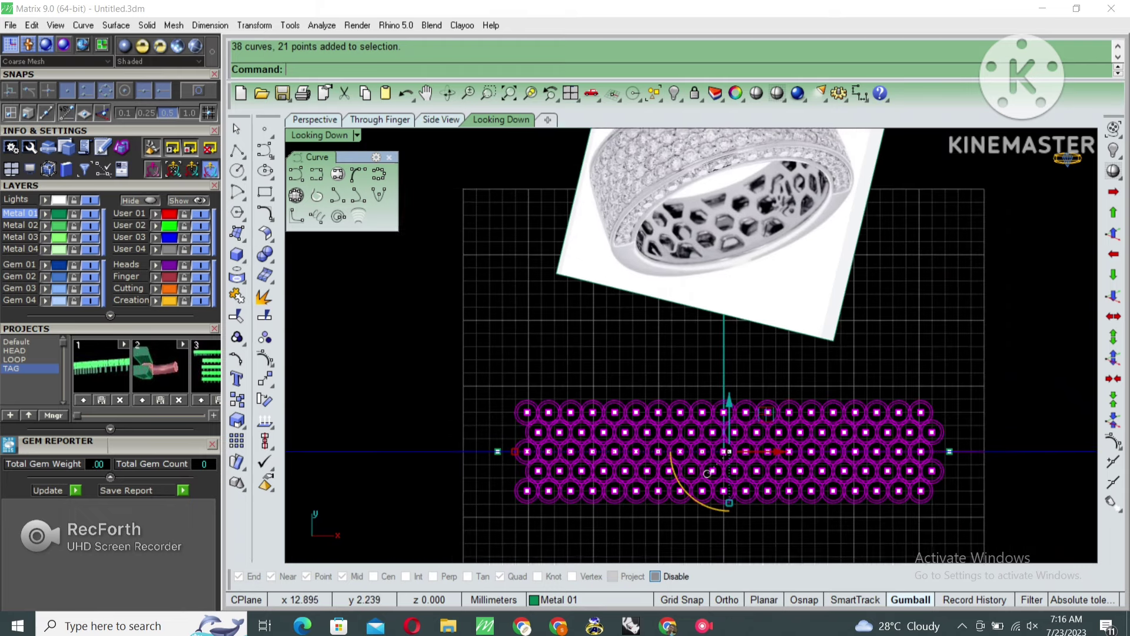
pyautogui.write('g')
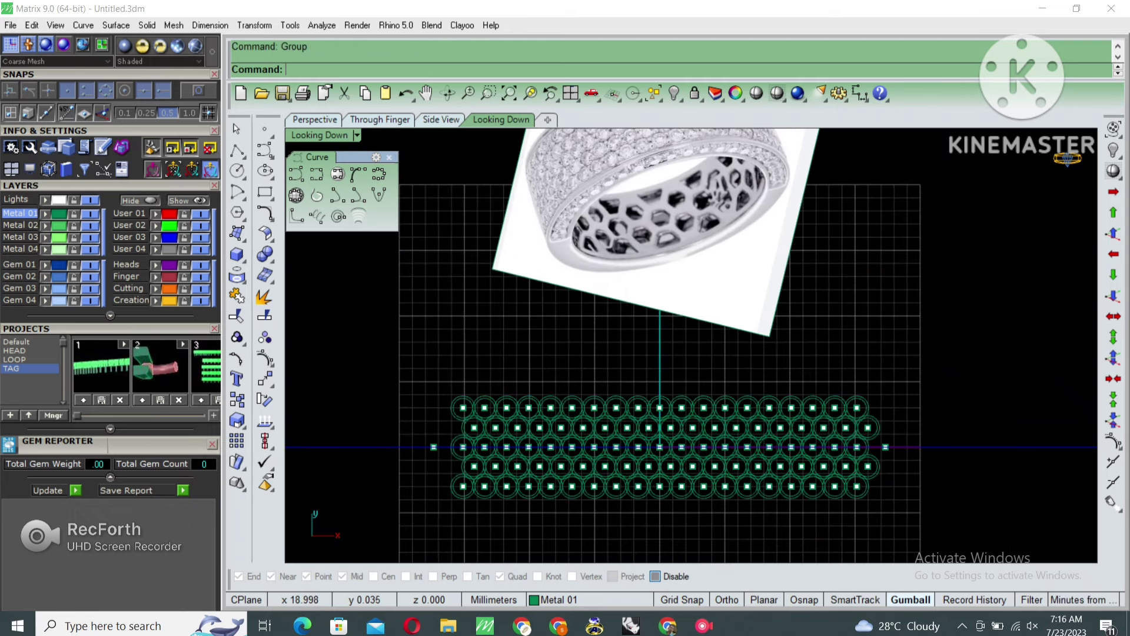
pyautogui.click(638, 425)
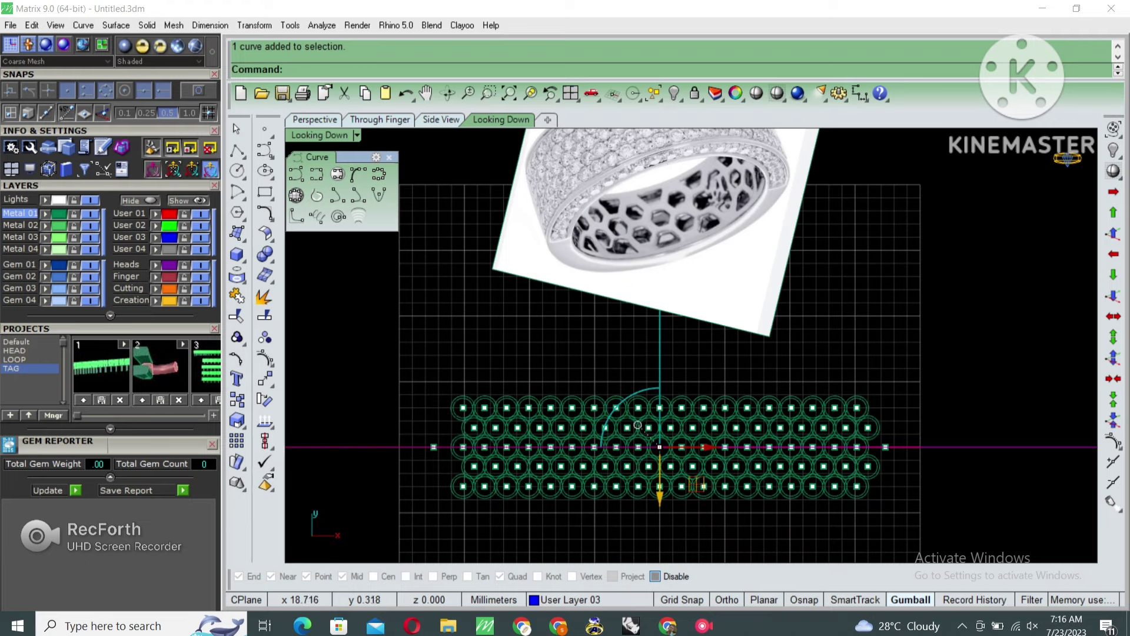
# Step: Copy the centre line 4.119 mm up above the gem field
pyautogui.moveTo(637, 425); pyautogui.dragTo(597, 423, button='right')
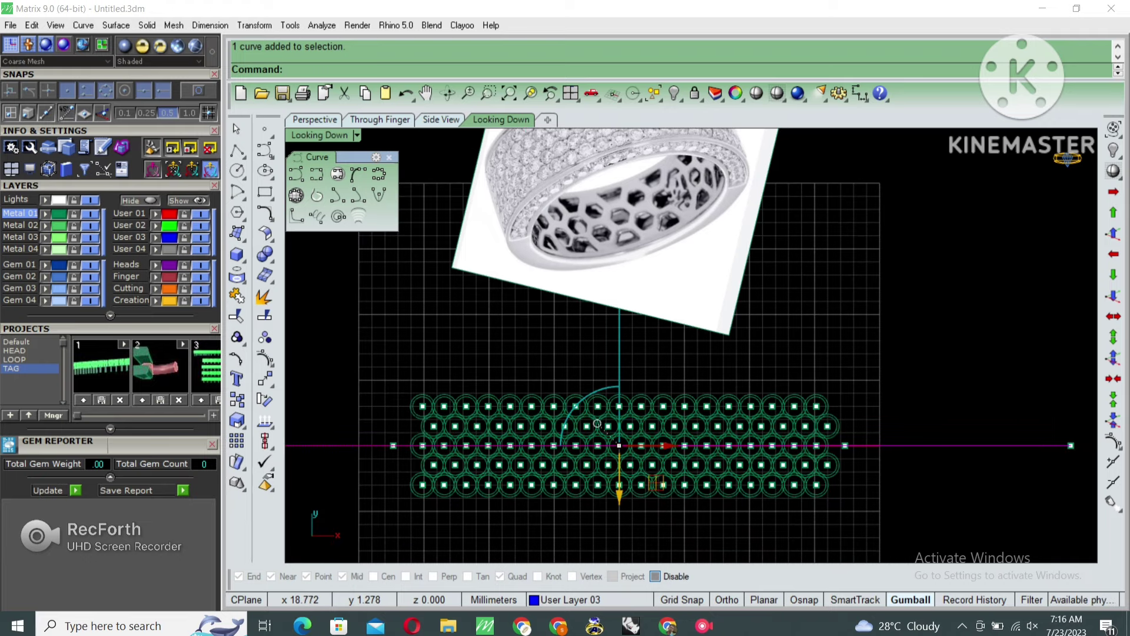
pyautogui.press('Return')
pyautogui.scroll(2, 840, 455)
pyautogui.click(566, 443)
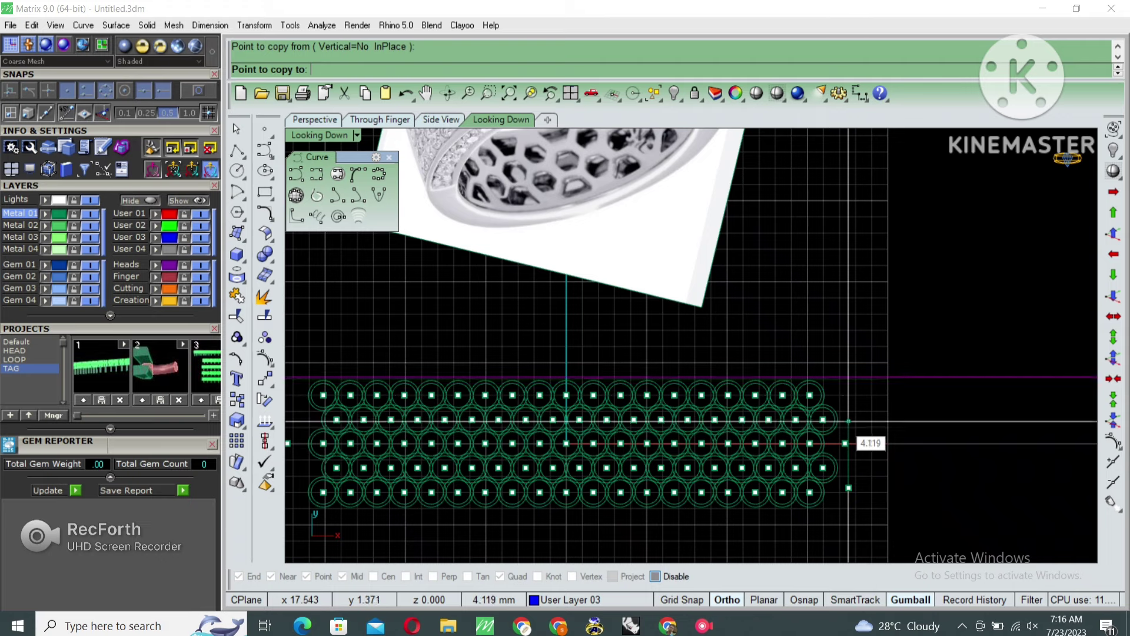
pyautogui.click(845, 443)
pyautogui.scroll(2, 845, 443)
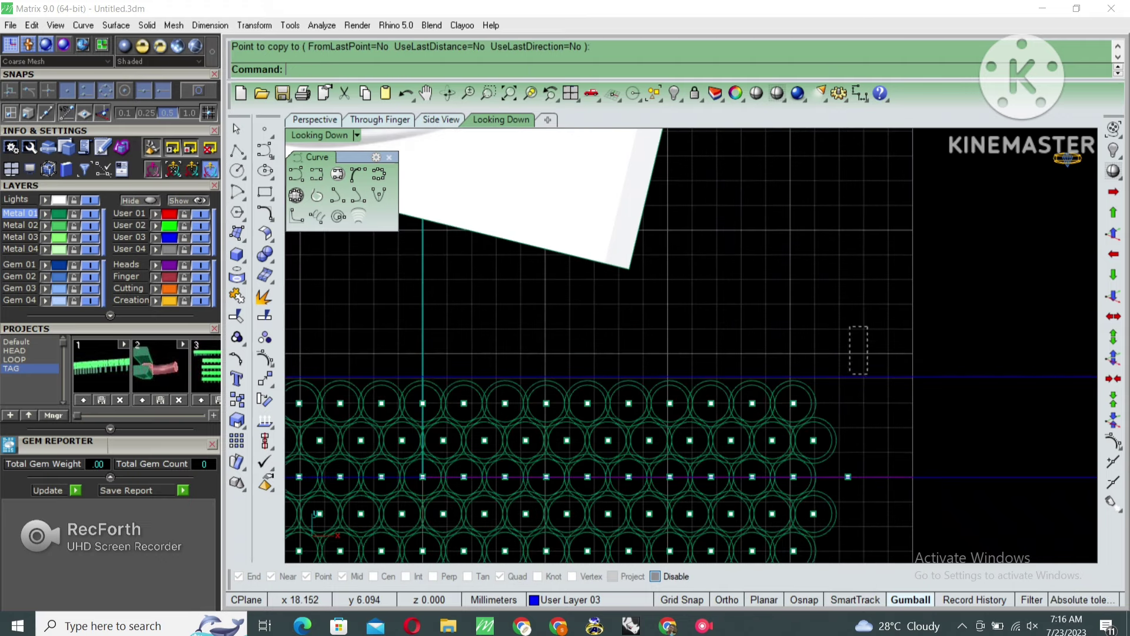
# Step: Offset the copied line by 0.18 to form a thin rail pair
pyautogui.press('Return')
pyautogui.click(420, 447)
pyautogui.write('ffset')
pyautogui.press('Return')
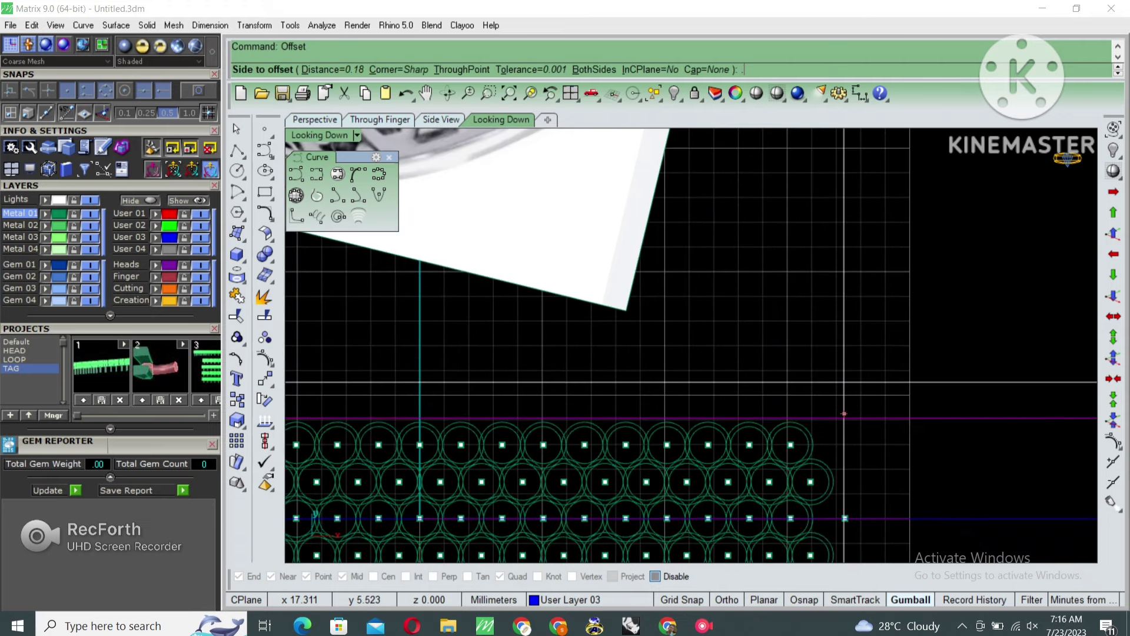
pyautogui.click(398, 396)
# Step: Mirror both rail lines about the centre line so they border the field below
pyautogui.click(379, 377)
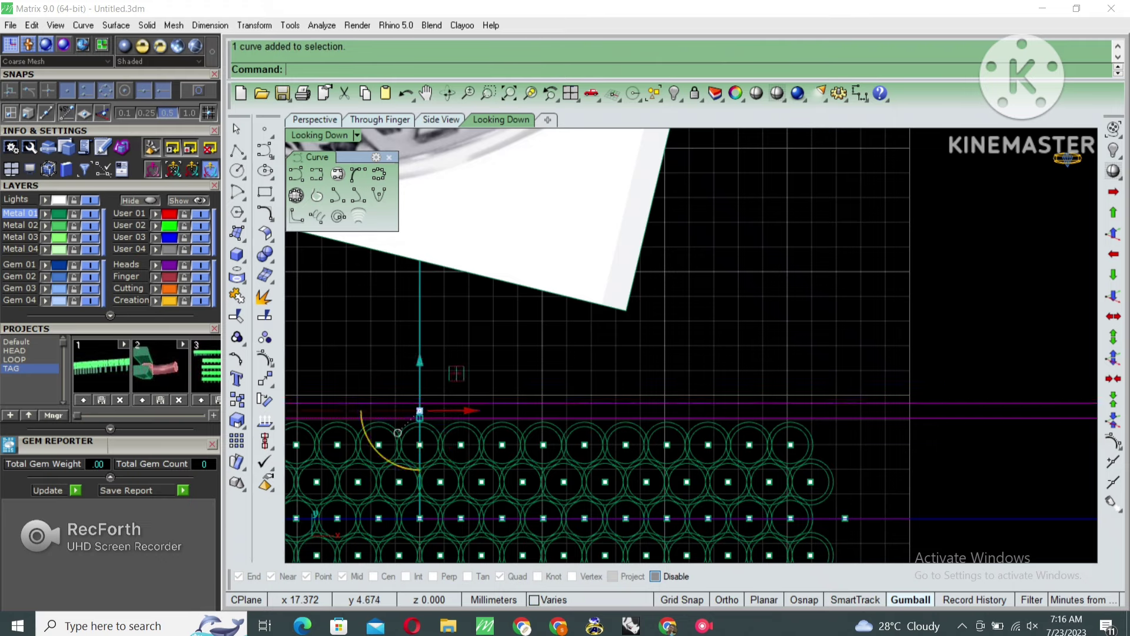
pyautogui.scroll(-2, 521, 377)
pyautogui.write('mirror')
pyautogui.press('Return')
pyautogui.click(1011, 469)
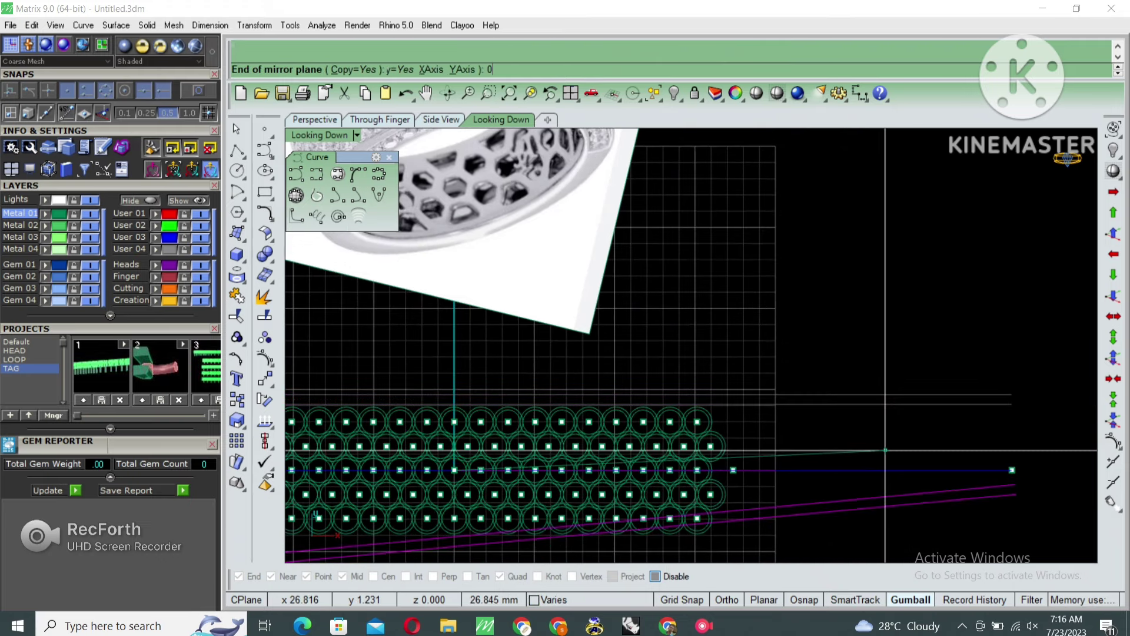
pyautogui.click(908, 469)
pyautogui.moveTo(861, 502); pyautogui.dragTo(814, 548)
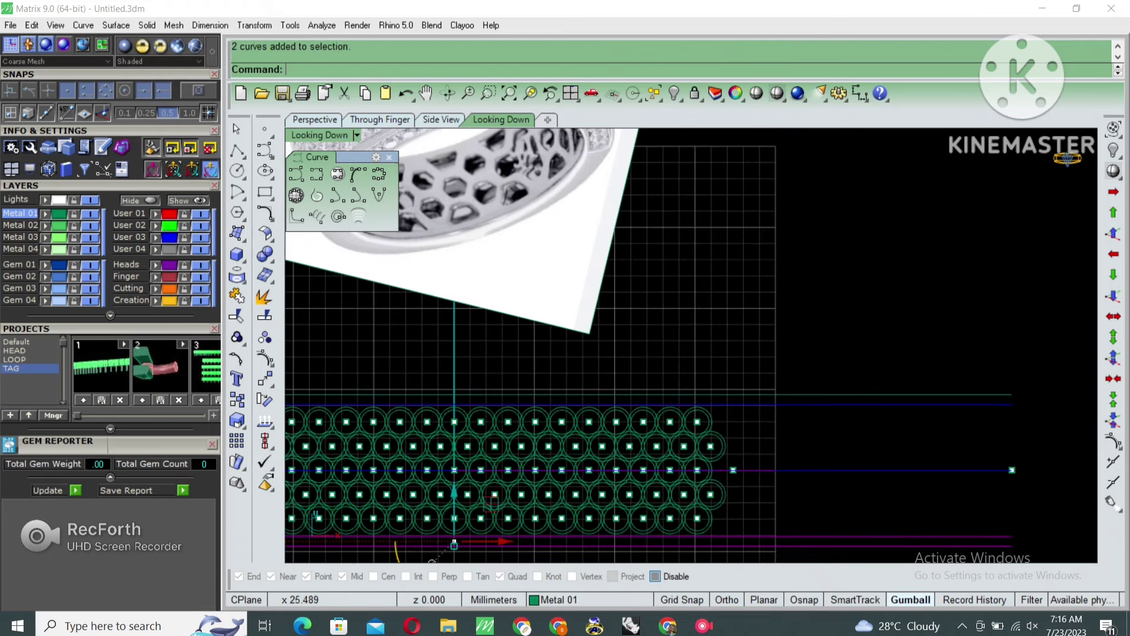
pyautogui.moveTo(814, 549); pyautogui.dragTo(731, 492, button='right')
pyautogui.press('Delete')
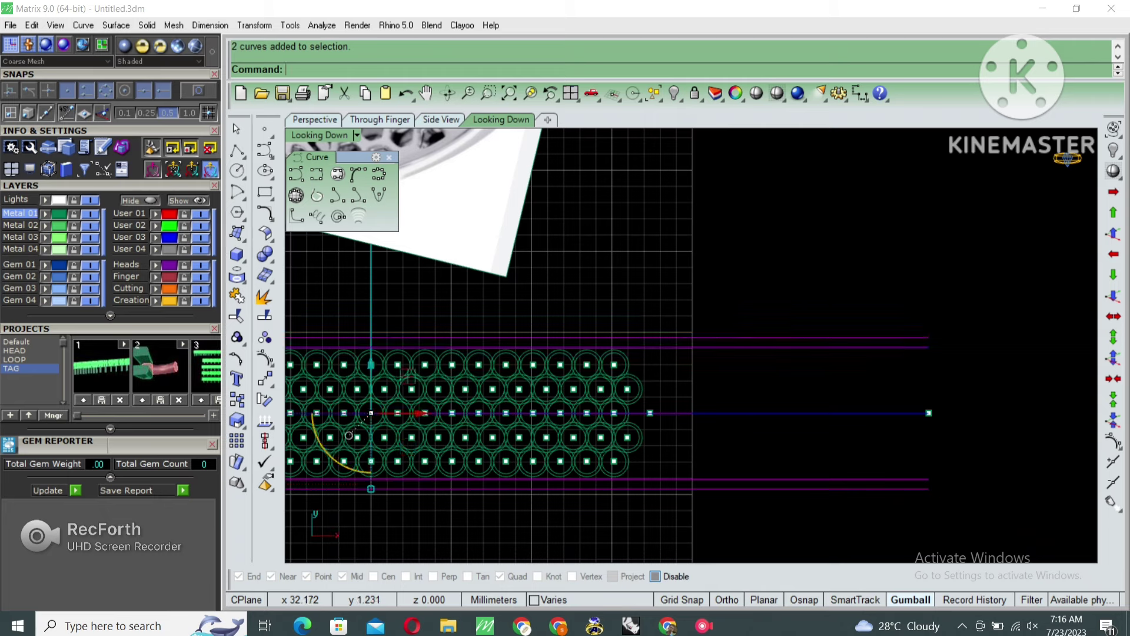
pyautogui.write('dimaligned')
pyautogui.press('Return')
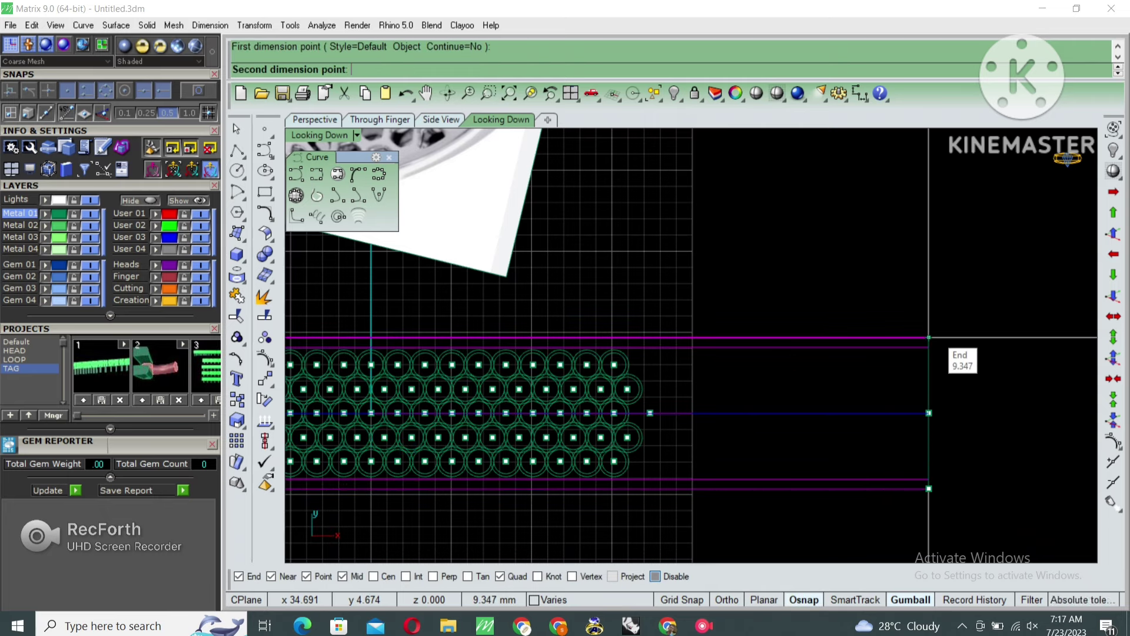
# Step: Measure the 9.35 mm band width between the outer rails, then delete the dimension
pyautogui.click(928, 337)
pyautogui.click(979, 412)
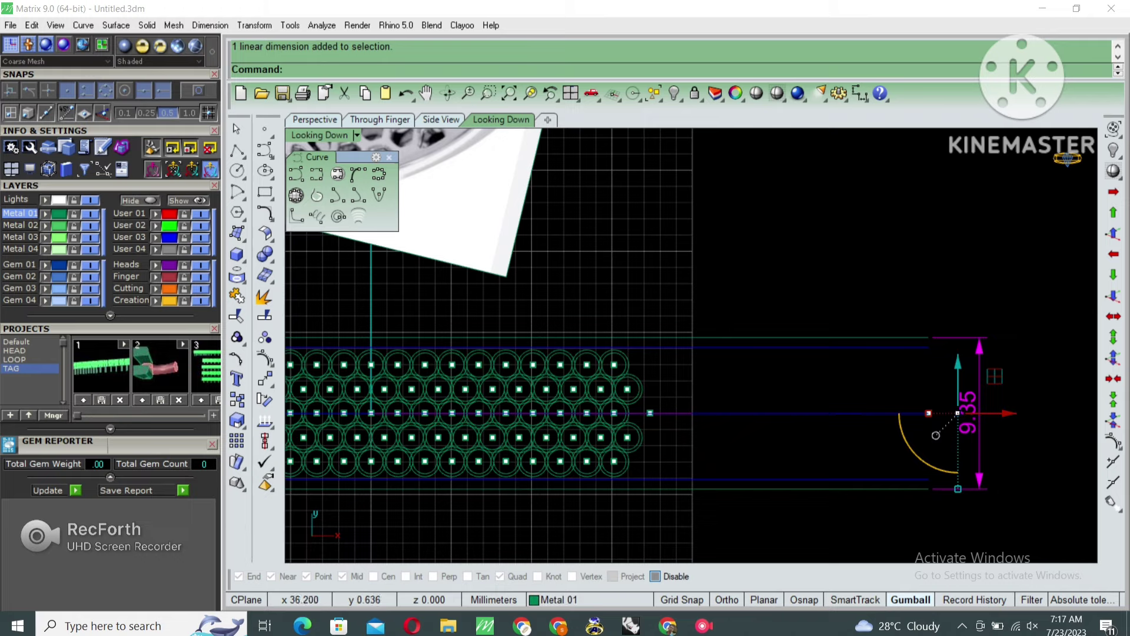
pyautogui.press('Delete')
# Step: Restore the four viewports, maximize Perspective and orbit down onto the gem band
pyautogui.hotkey('ctrl', 'm')
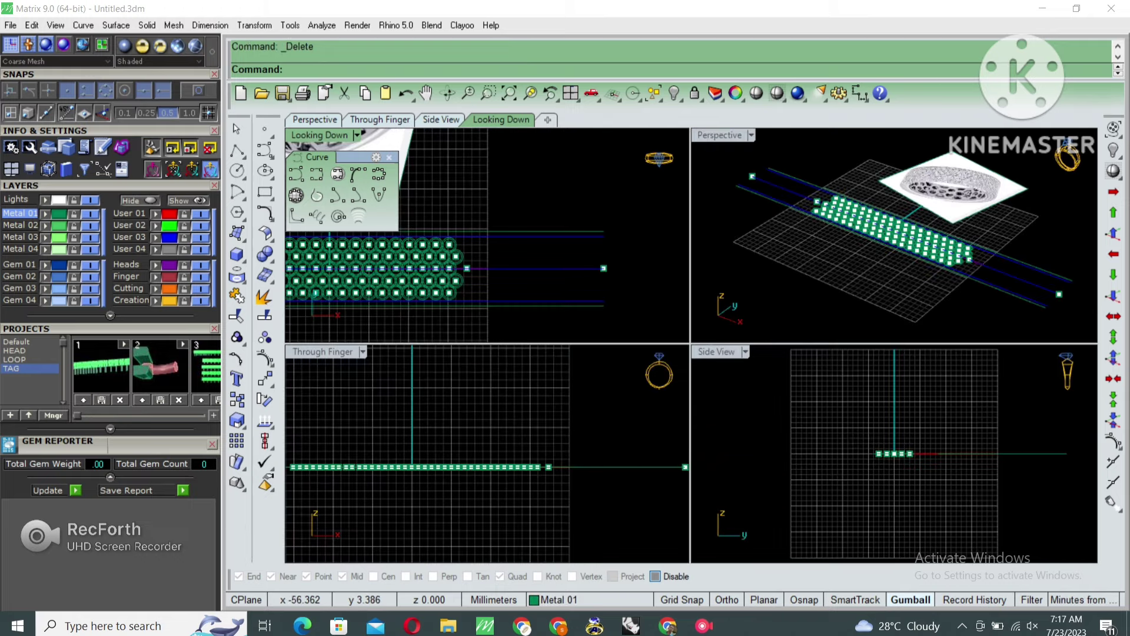
pyautogui.doubleClick(719, 134)
pyautogui.moveTo(766, 353); pyautogui.dragTo(765, 412, button='right')
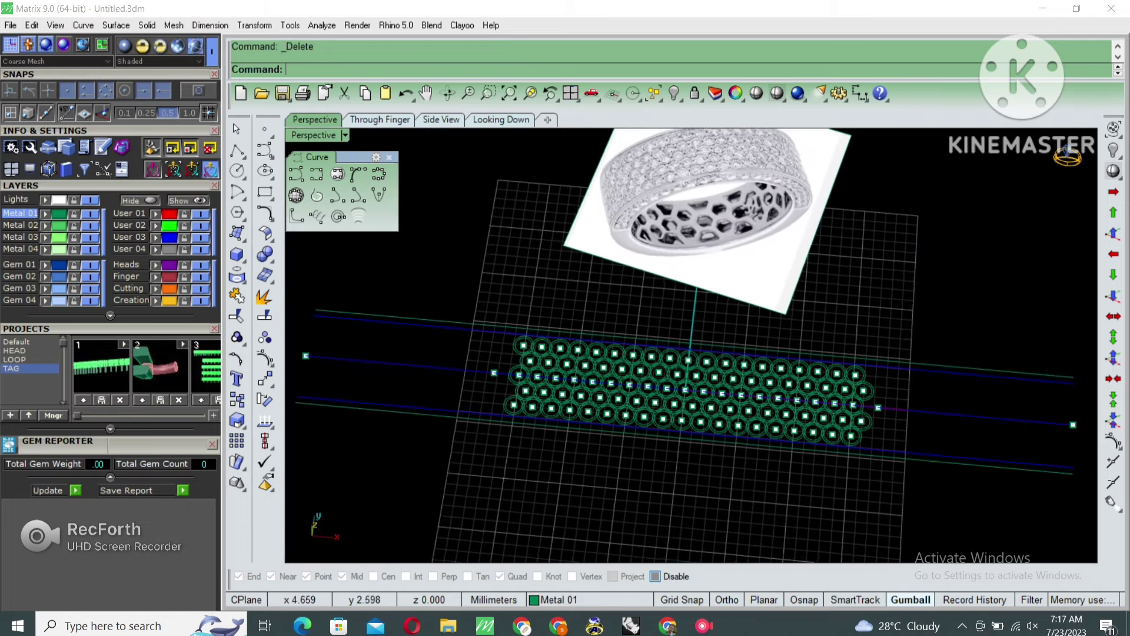
pyautogui.scroll(2, 912, 388)
pyautogui.scroll(2, 912, 388)
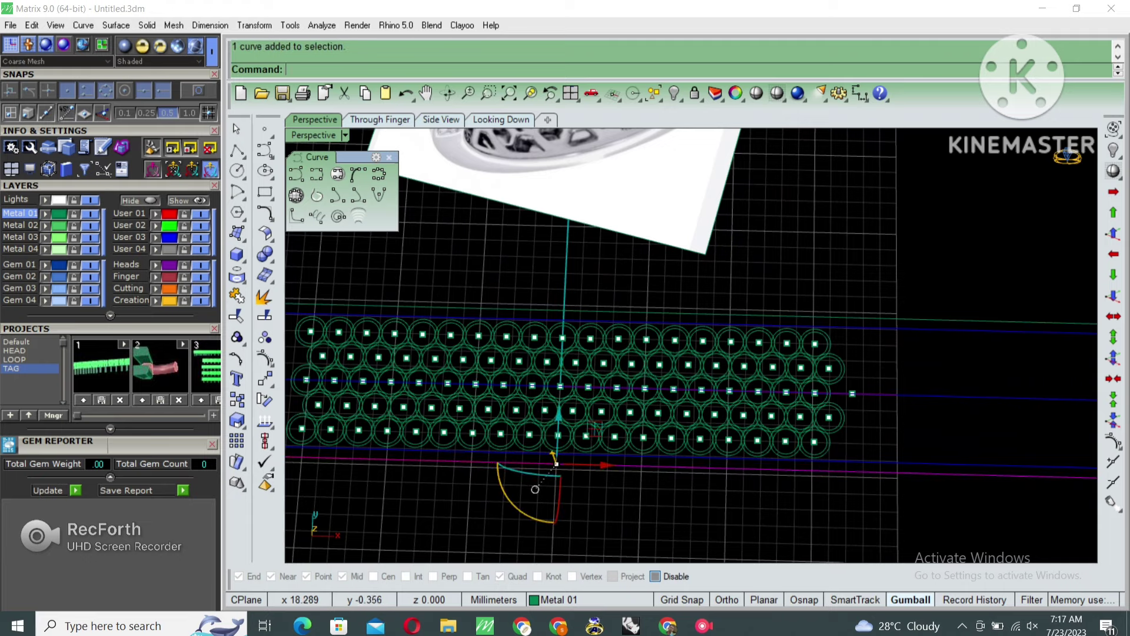
# Step: Loft a surface across the gem band curves
pyautogui.scroll(-2, 538, 412)
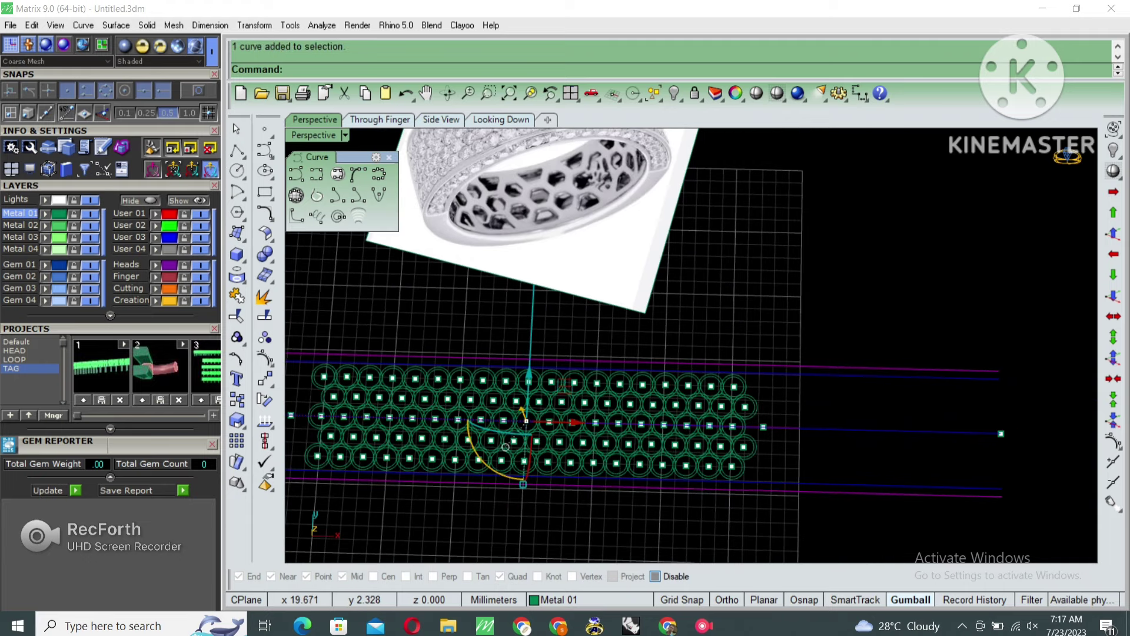
pyautogui.write('loft')
pyautogui.press('Return')
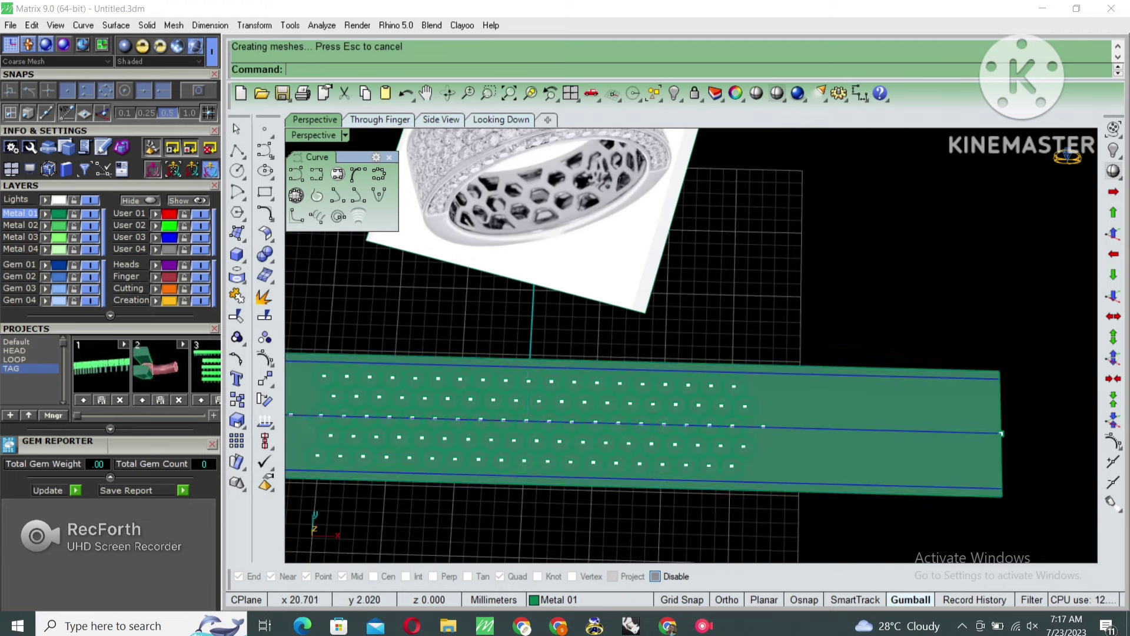
pyautogui.click(501, 447)
# Step: Extrude the lofted band surface into an initial 9 mm slab
pyautogui.moveTo(501, 447); pyautogui.dragTo(603, 400, button='right')
pyautogui.write('ex')
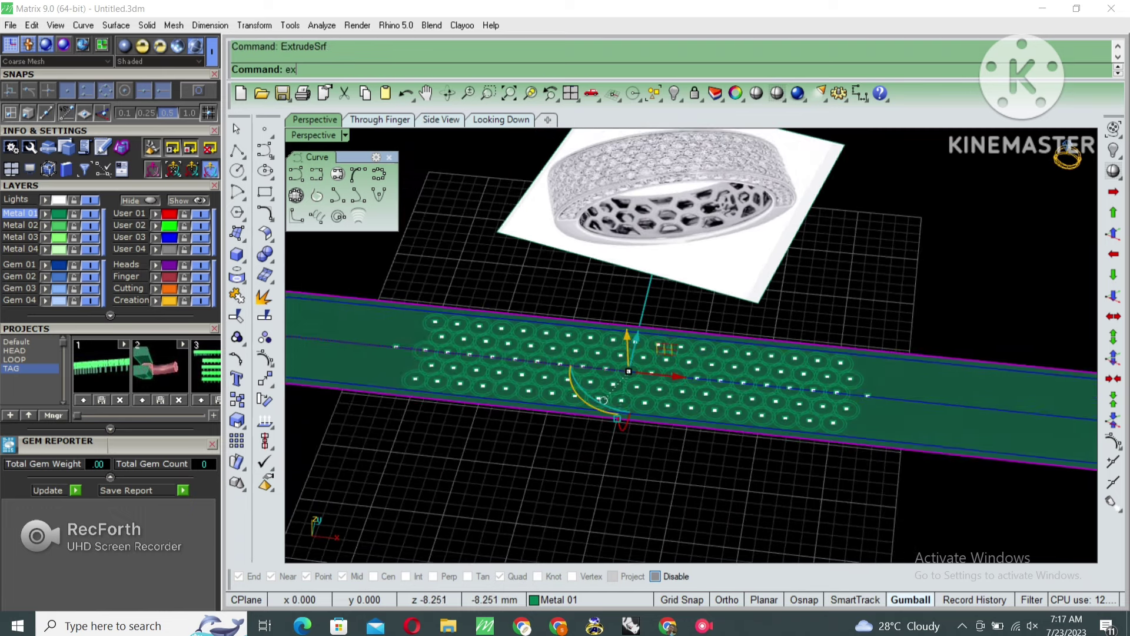
pyautogui.press('Return')
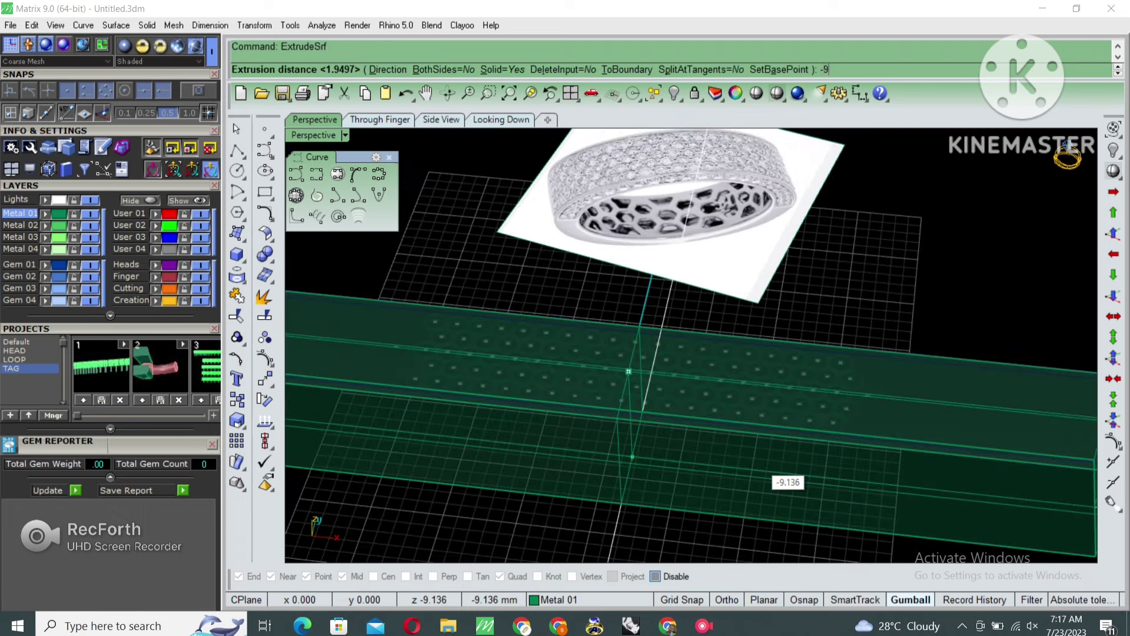
pyautogui.press('Return')
pyautogui.moveTo(765, 474)
pyautogui.mouseDown(button='right')
pyautogui.moveTo(618, 437)
pyautogui.moveTo(617, 374)
pyautogui.mouseUp(button='right')
pyautogui.scroll(3, 616, 374)
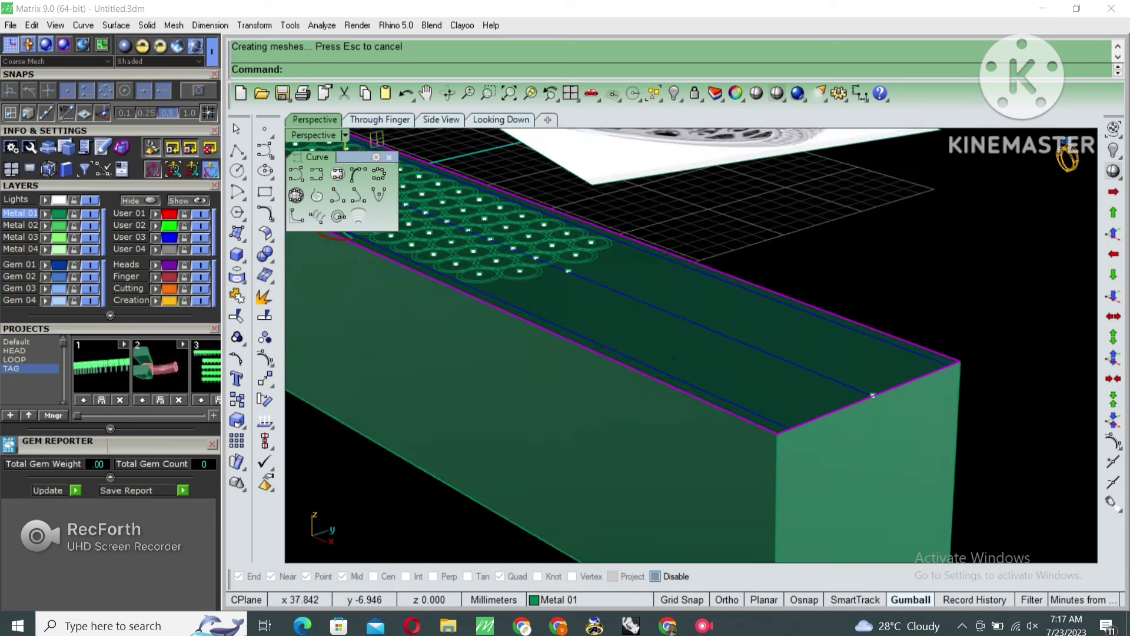
pyautogui.scroll(3, 617, 374)
pyautogui.click(925, 360)
pyautogui.scroll(-5, 1015, 431)
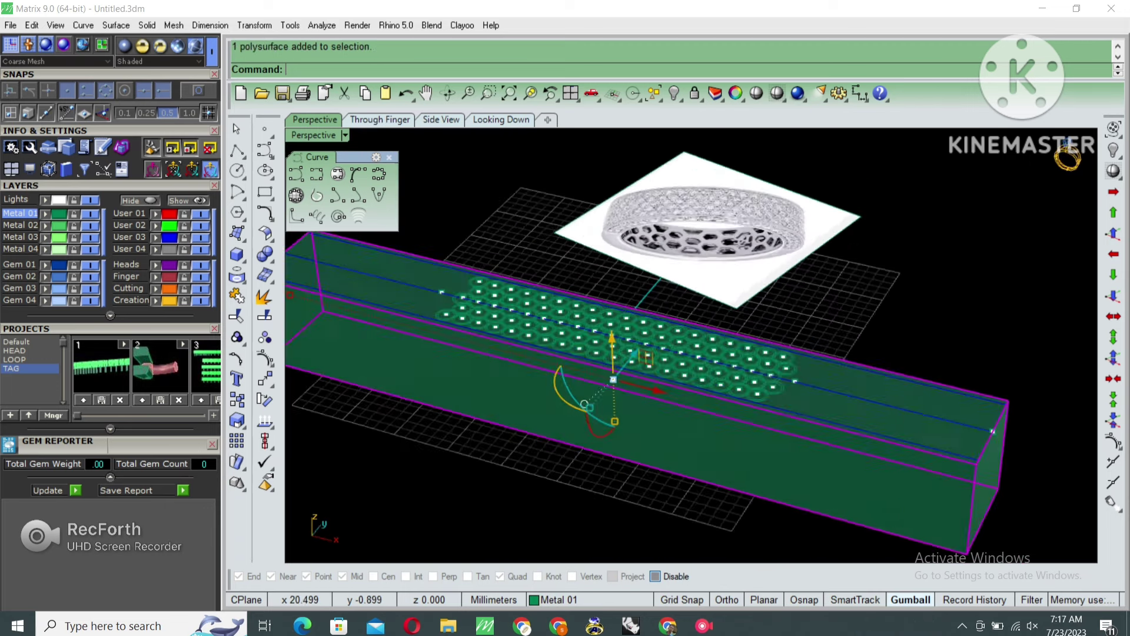
# Step: Undo that extrusion and extrude the band surface again into the final solid slab
pyautogui.hotkey('ctrl', 'z')
pyautogui.write('e')
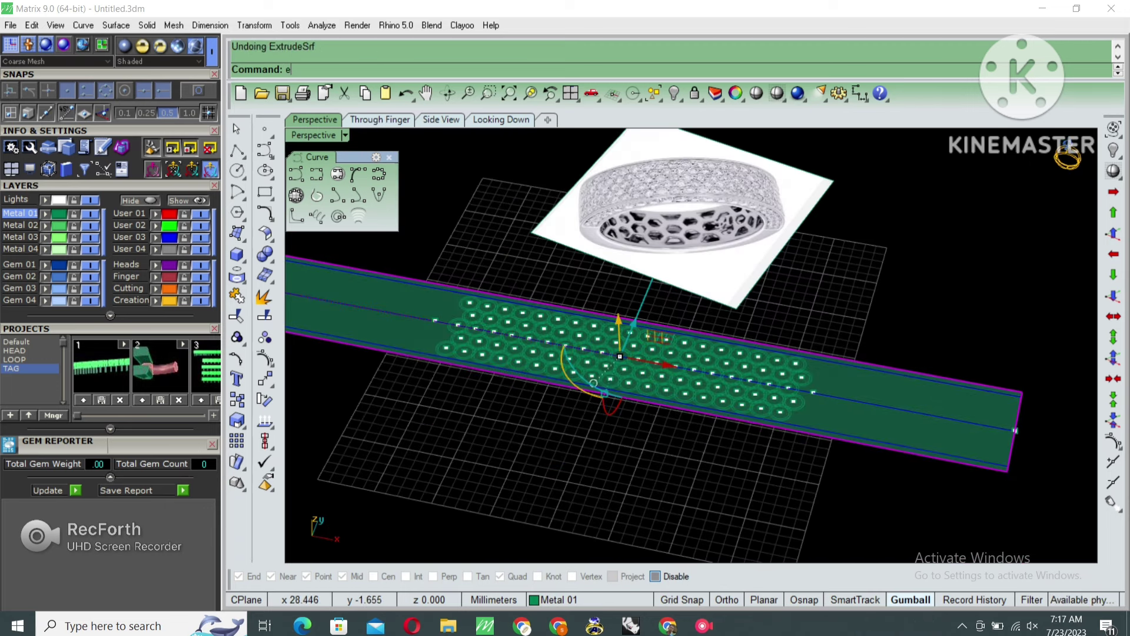
pyautogui.press('Return')
pyautogui.click(1015, 430)
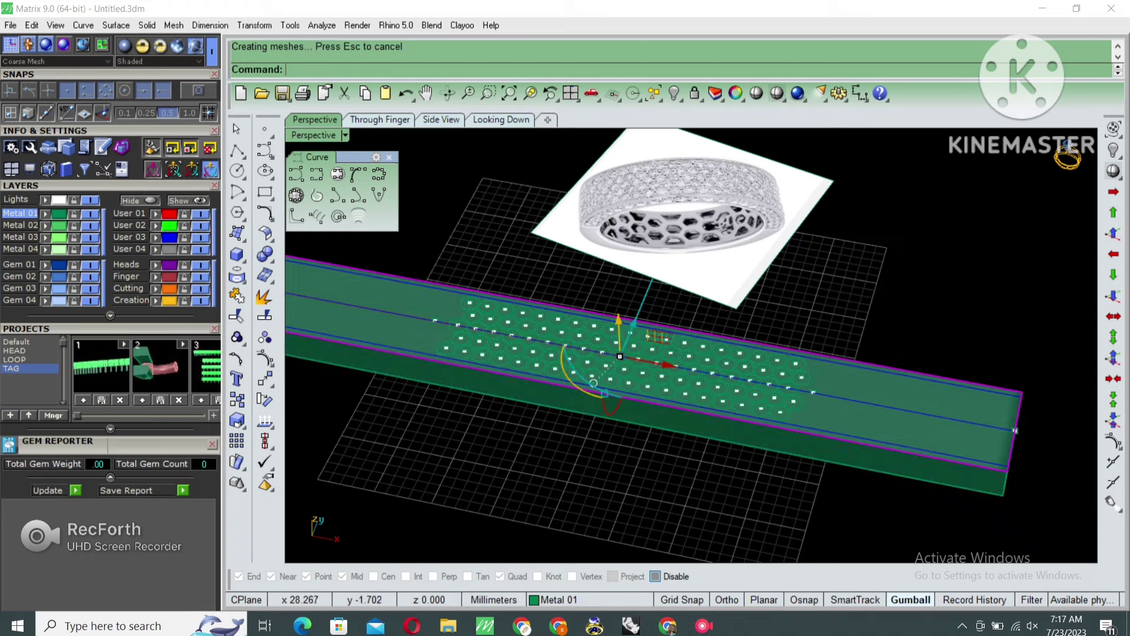
pyautogui.click(647, 382)
pyautogui.moveTo(647, 383); pyautogui.dragTo(707, 424, button='right')
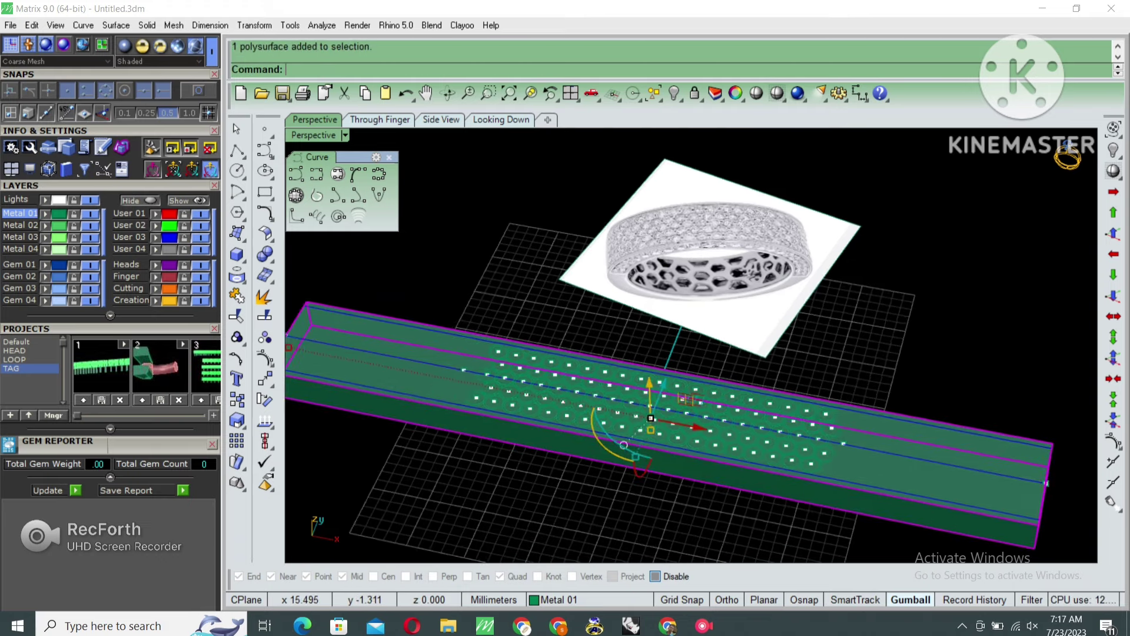
pyautogui.press('Escape')
# Step: Draw a bounding rectangle around the window-selected gem field
pyautogui.moveTo(489, 377); pyautogui.dragTo(865, 495)
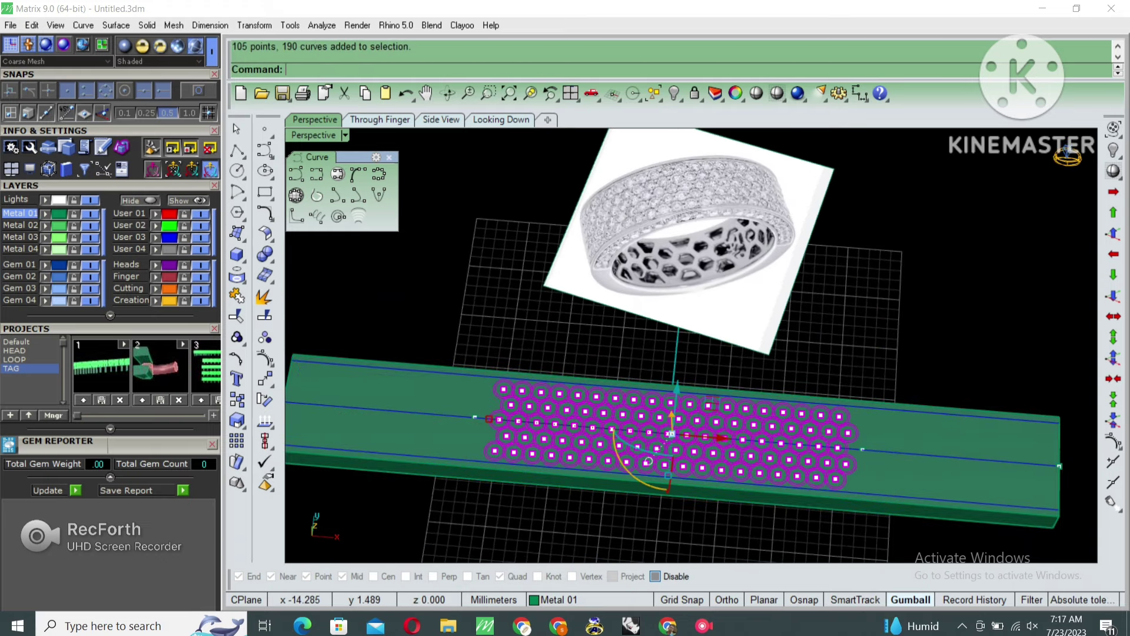
pyautogui.moveTo(671, 434); pyautogui.dragTo(656, 467, button='right')
pyautogui.write('bo')
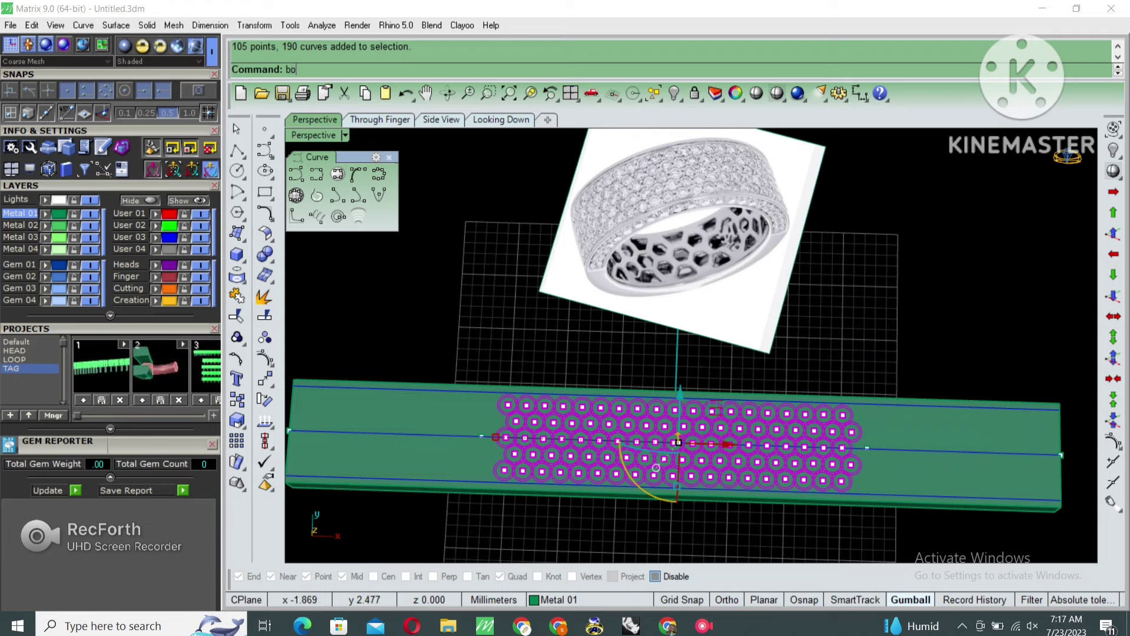
pyautogui.press('Return')
pyautogui.press('Return')
pyautogui.moveTo(656, 467); pyautogui.dragTo(653, 448, button='right')
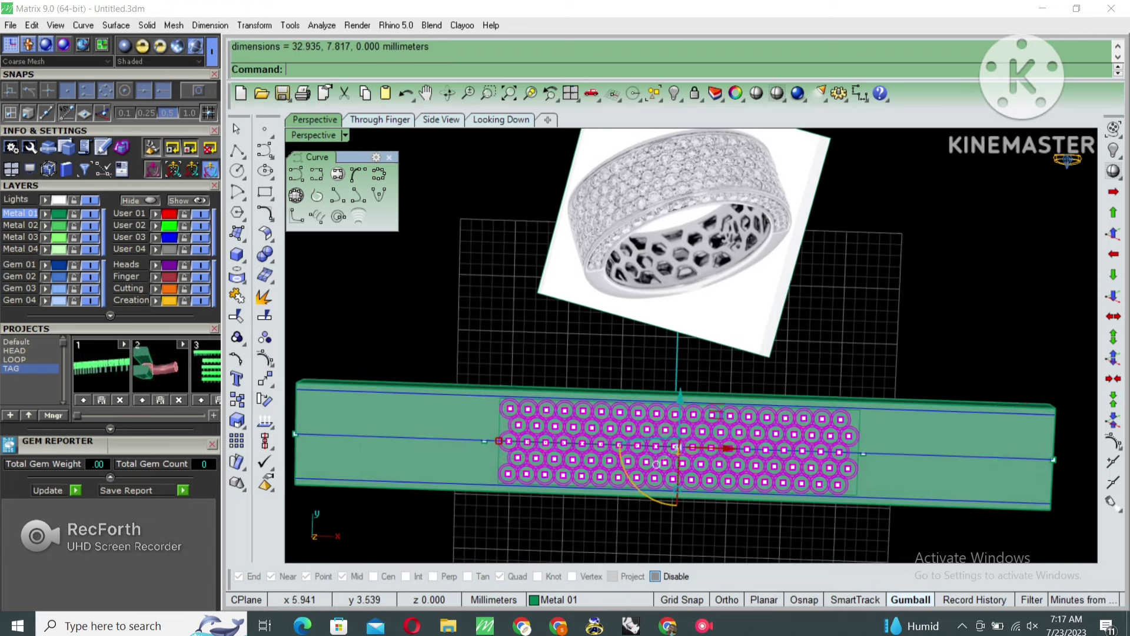
pyautogui.press('Escape')
# Step: Offset the bounding rectangle by 0.15
pyautogui.scroll(5, 653, 447)
pyautogui.click(881, 437)
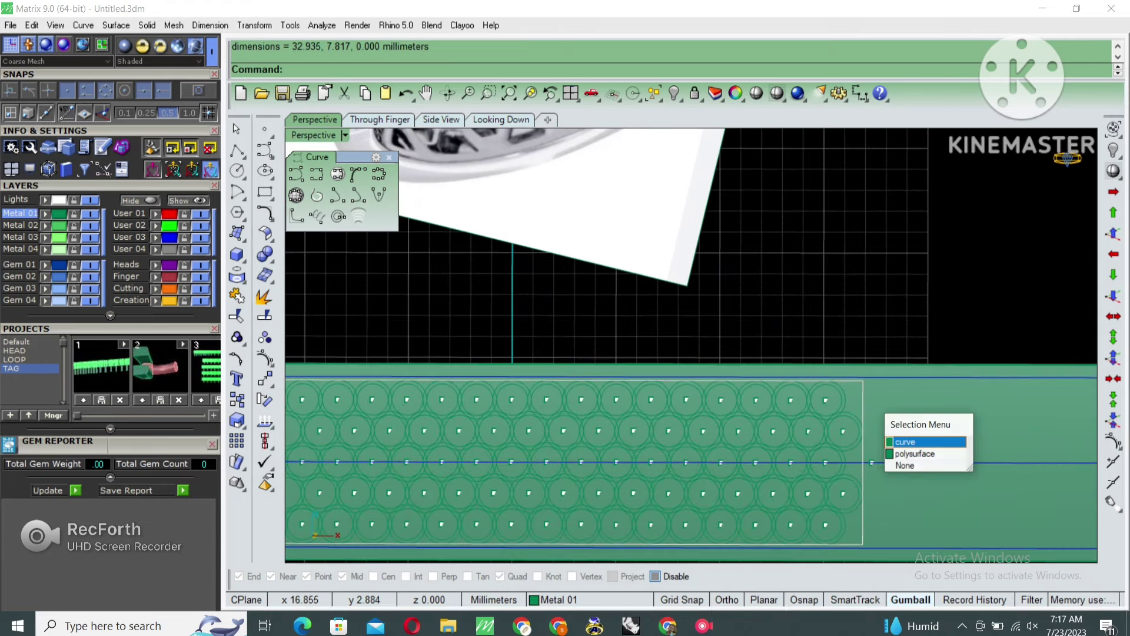
pyautogui.keyDown('shift'); pyautogui.moveTo(907, 443); pyautogui.dragTo(900, 416, button='right'); pyautogui.keyUp('shift')
pyautogui.write('offset')
pyautogui.press('Return')
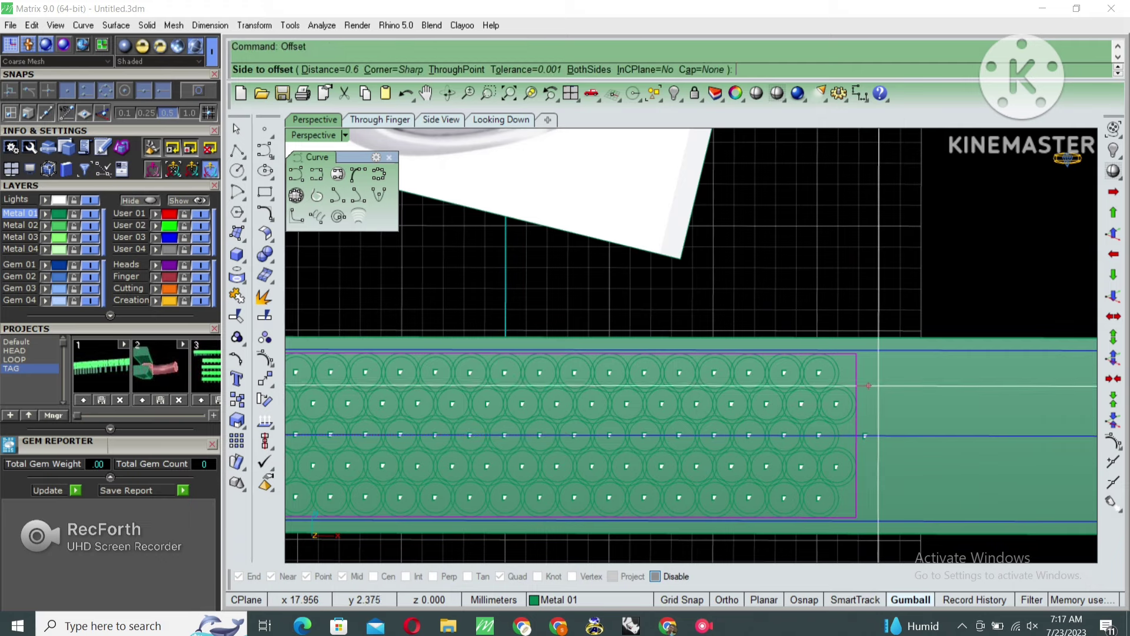
pyautogui.write('5')
pyautogui.press('Return')
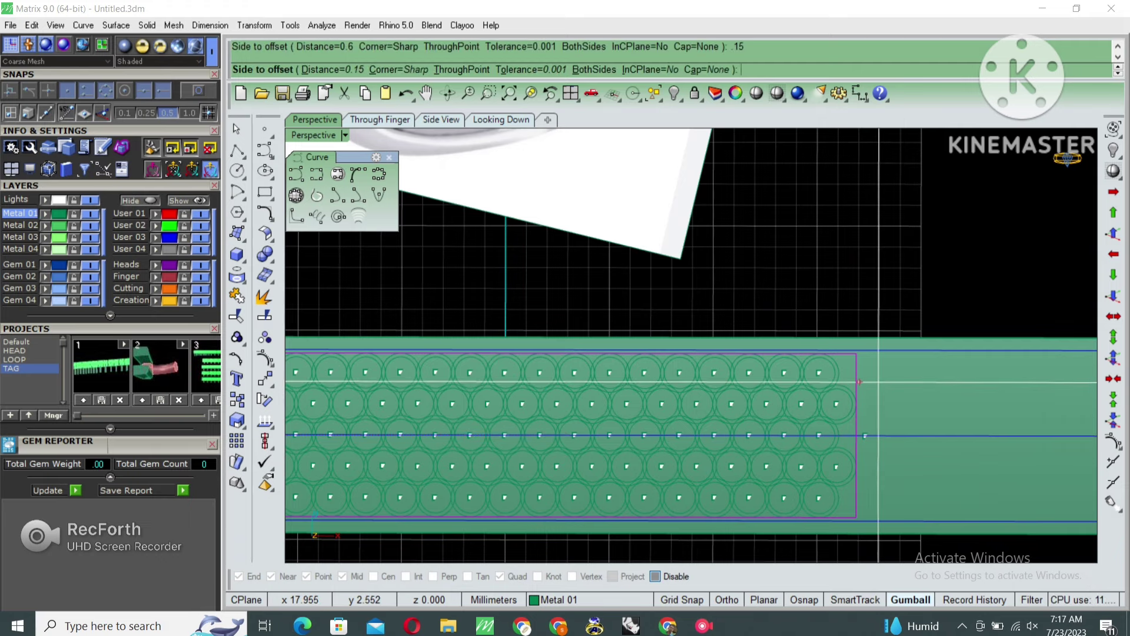
pyautogui.click(859, 382)
# Step: Shift a curve down to the band's lower edge with the gumball
pyautogui.scroll(-2, 859, 381)
pyautogui.scroll(5, 484, 420)
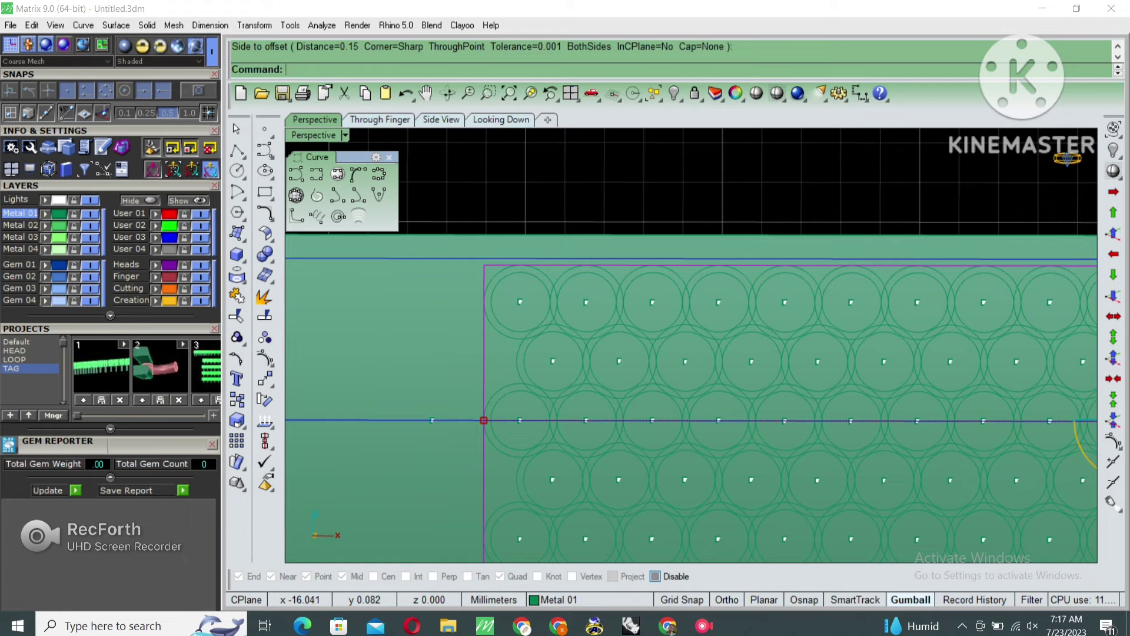
pyautogui.moveTo(483, 420); pyautogui.dragTo(474, 420)
pyautogui.scroll(-3, 782, 370)
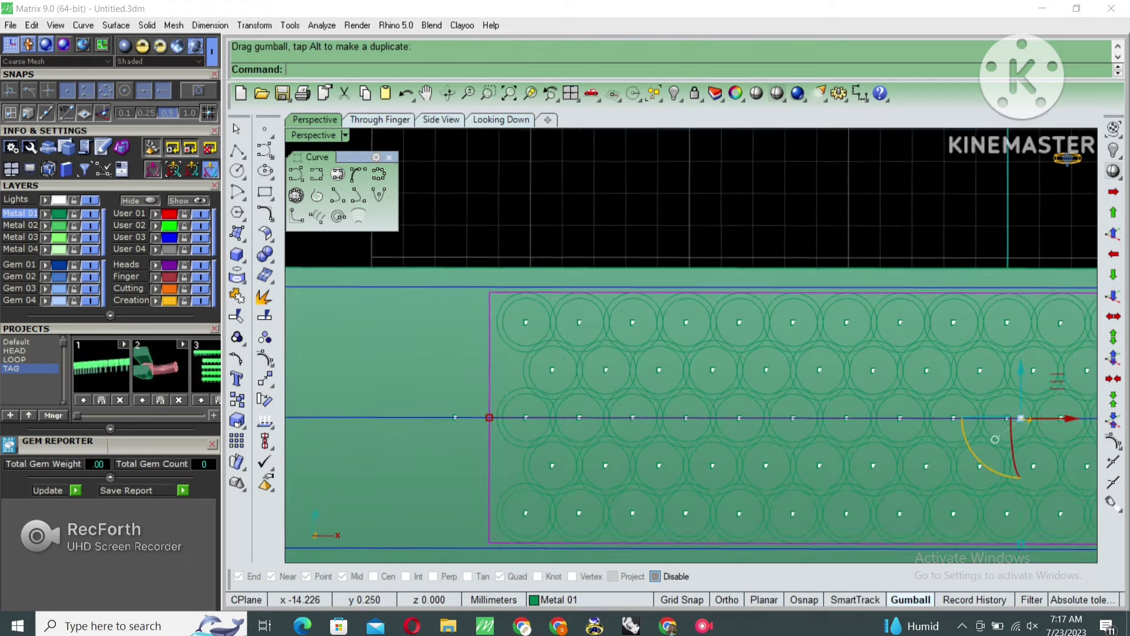
pyautogui.scroll(1, 782, 370)
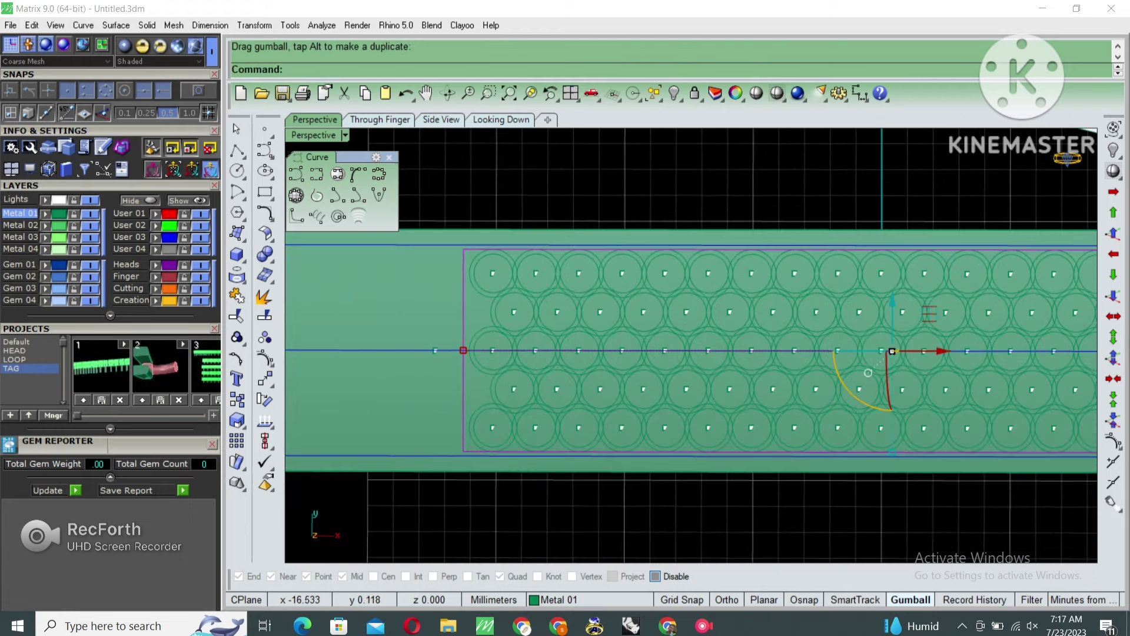
pyautogui.moveTo(464, 350); pyautogui.dragTo(460, 351)
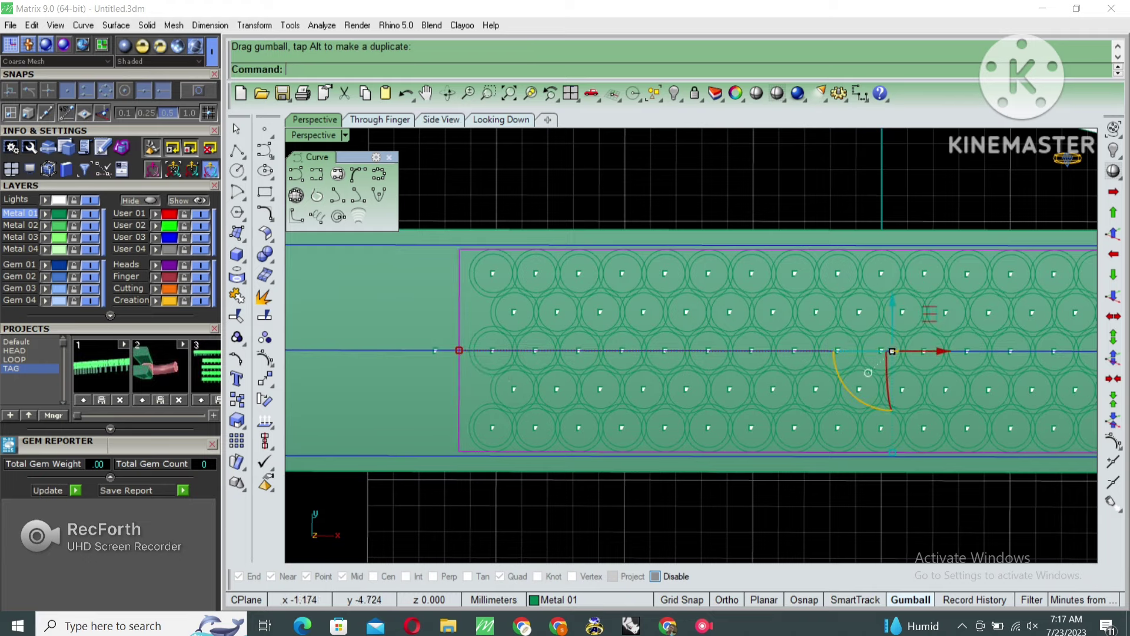
pyautogui.scroll(3, 886, 353)
pyautogui.scroll(2, 886, 353)
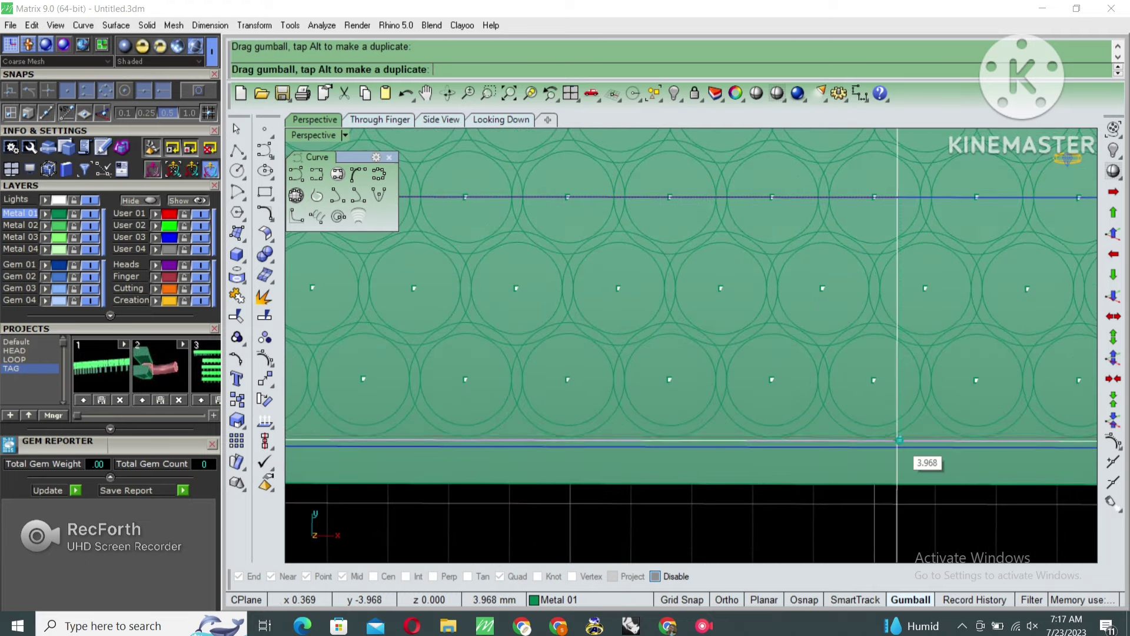
pyautogui.moveTo(899, 436); pyautogui.dragTo(900, 442)
pyautogui.scroll(-4, 486, 470)
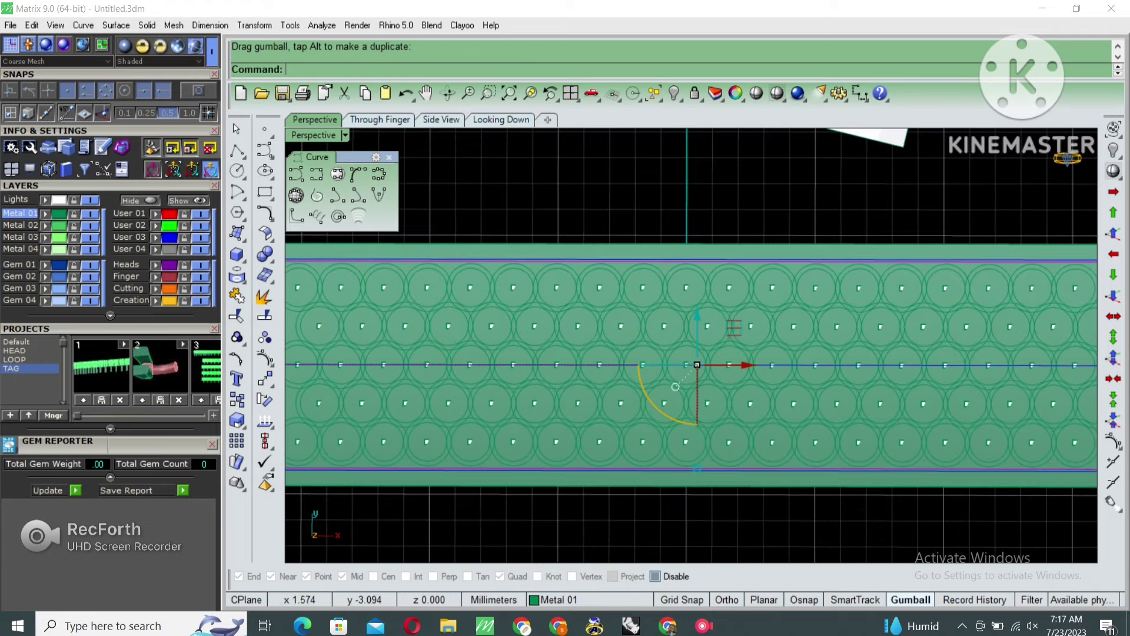
pyautogui.scroll(-2, 486, 471)
# Step: Offset the rectangle curve by 0.15 again
pyautogui.write('offset')
pyautogui.press('Return')
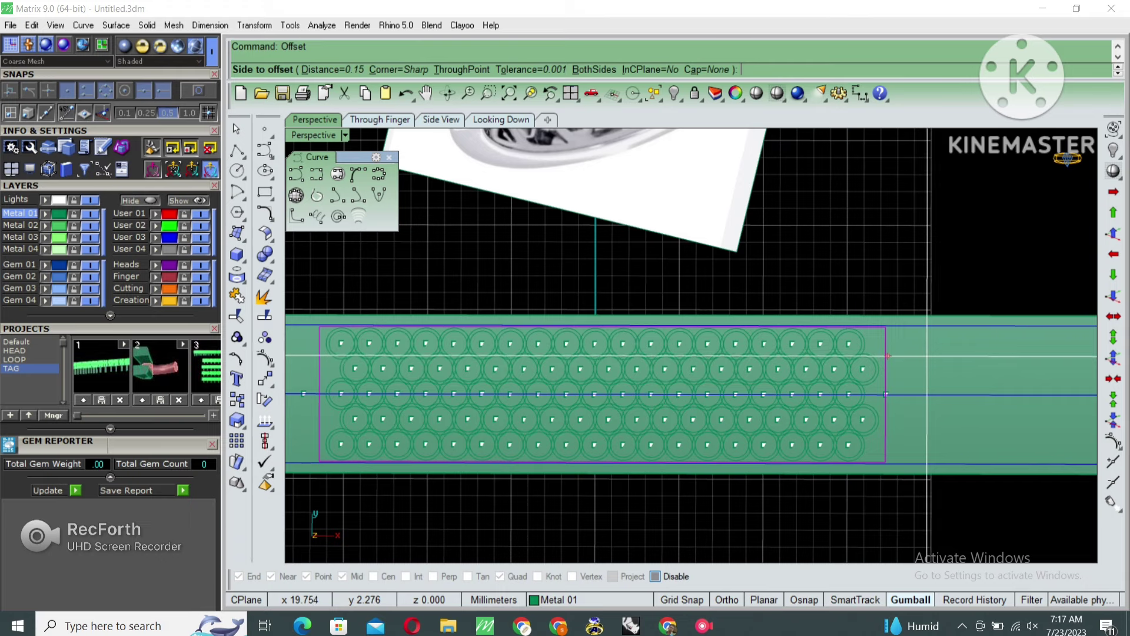
pyautogui.write('5')
pyautogui.press('Return')
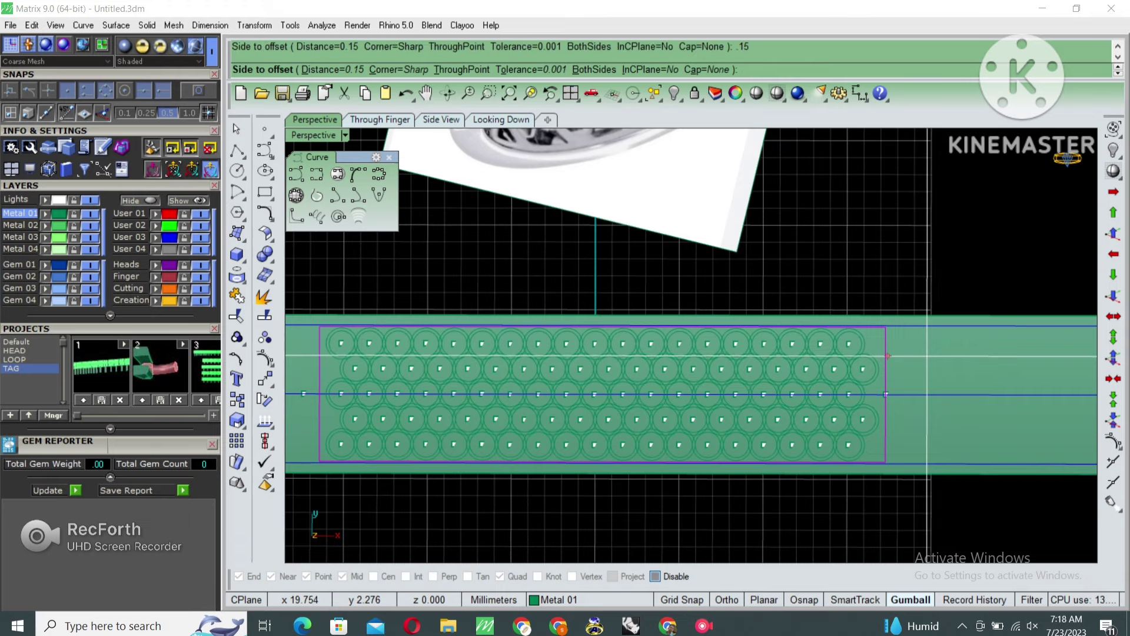
pyautogui.write('2')
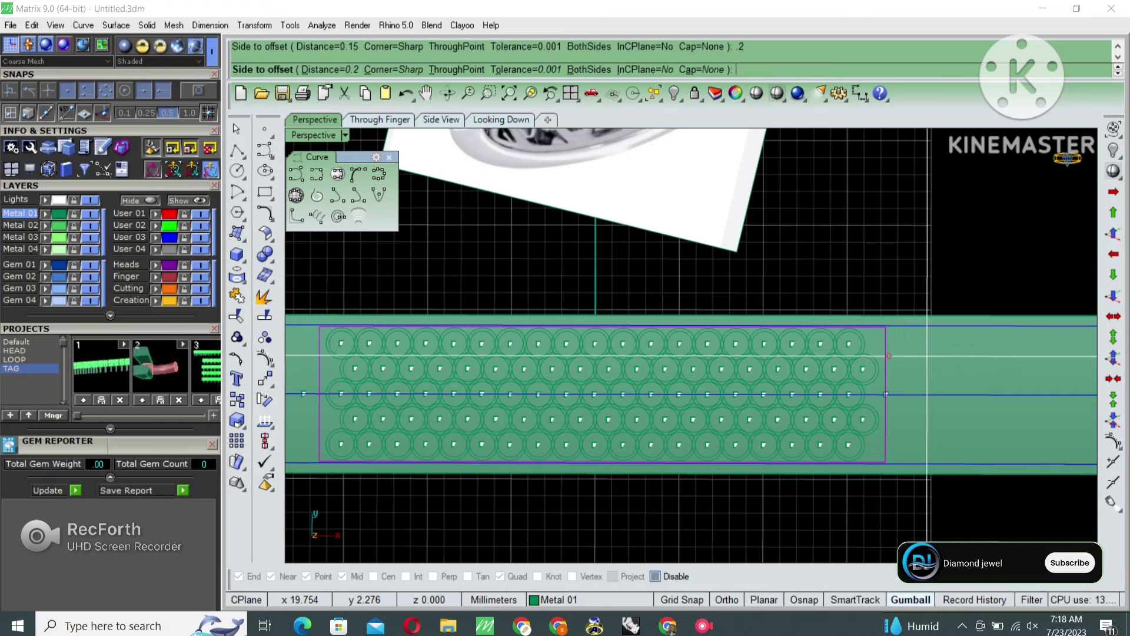
pyautogui.click(889, 356)
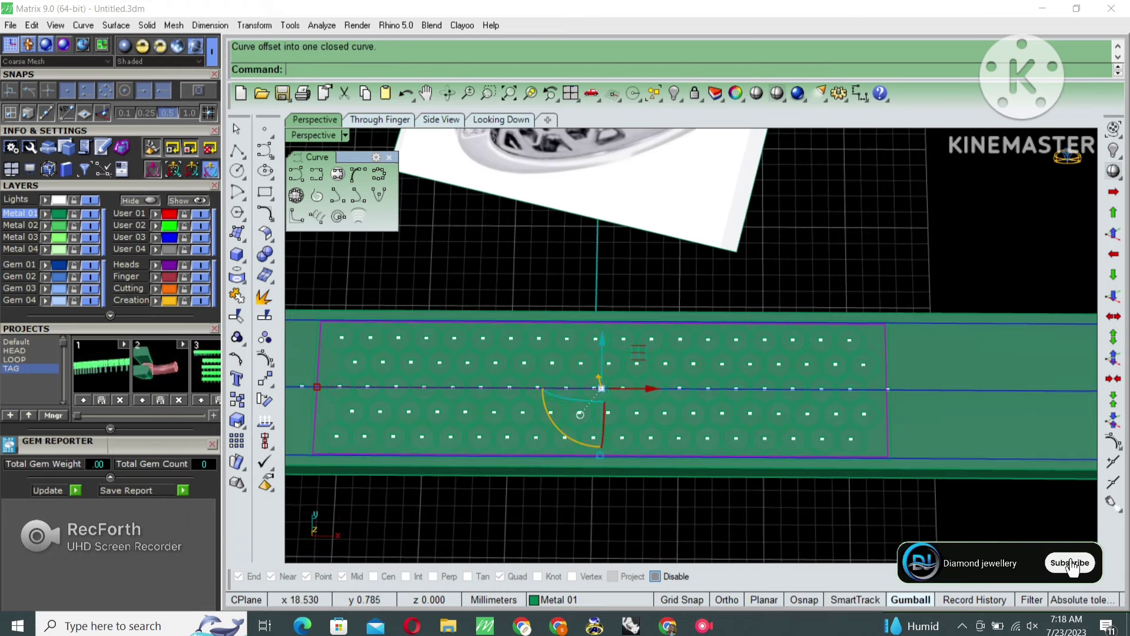
pyautogui.scroll(3, 900, 412)
# Step: Extract the slab's top face, split it, and delete the unwanted piece
pyautogui.write('ExtractSrf')
pyautogui.press('Return')
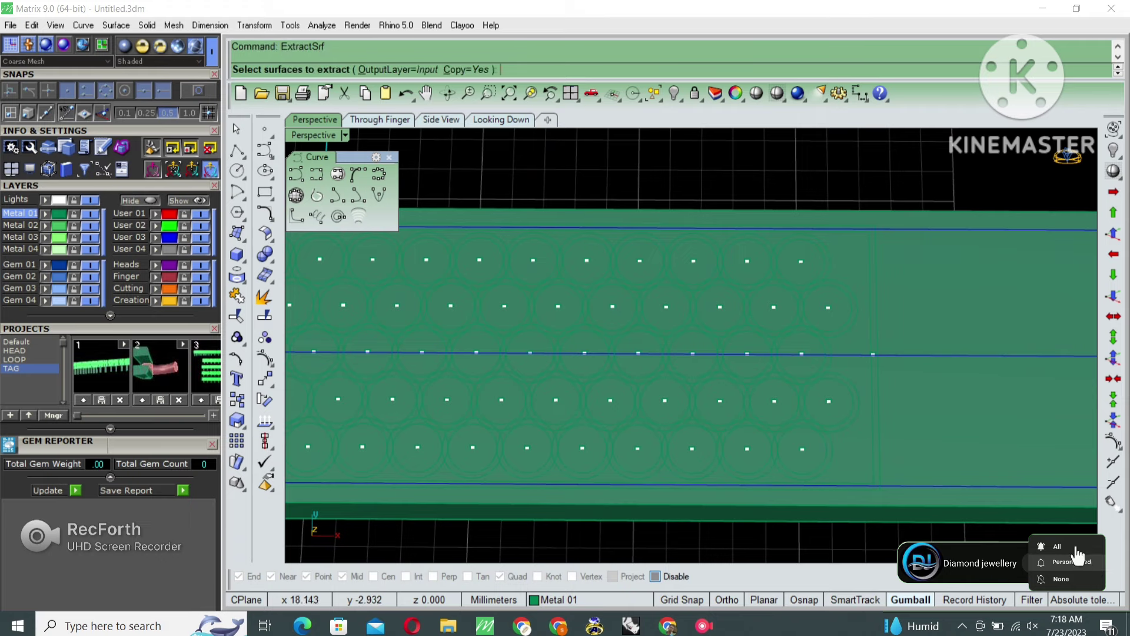
pyautogui.press('Return')
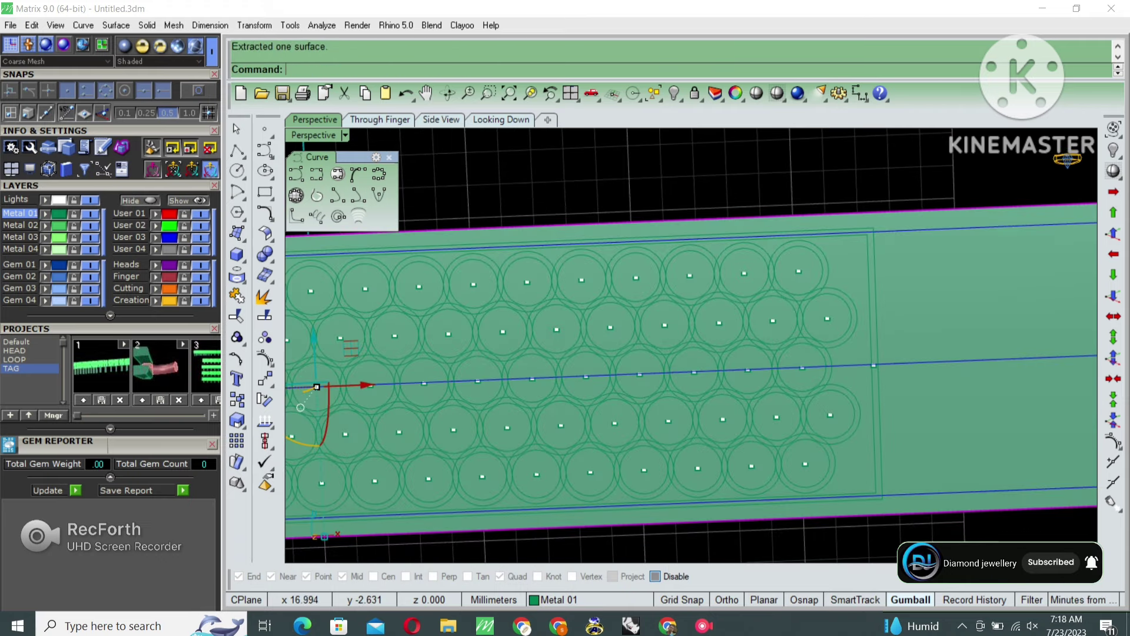
pyautogui.write('Split')
pyautogui.press('Return')
pyautogui.press('Return')
pyautogui.scroll(3, 877, 431)
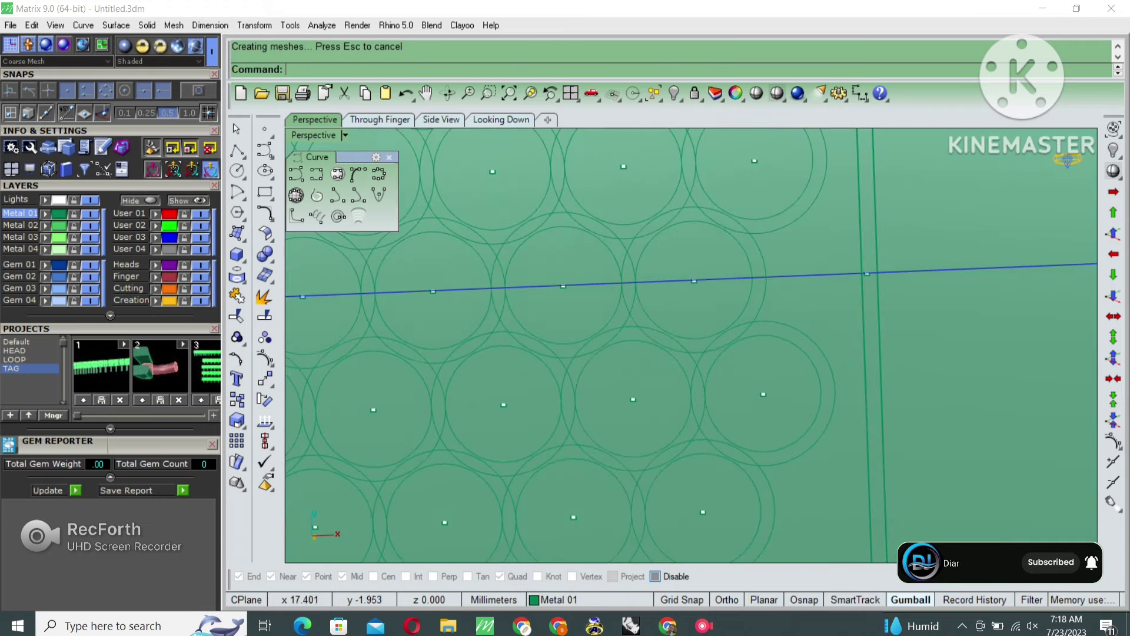
pyautogui.click(877, 412)
pyautogui.press('Delete')
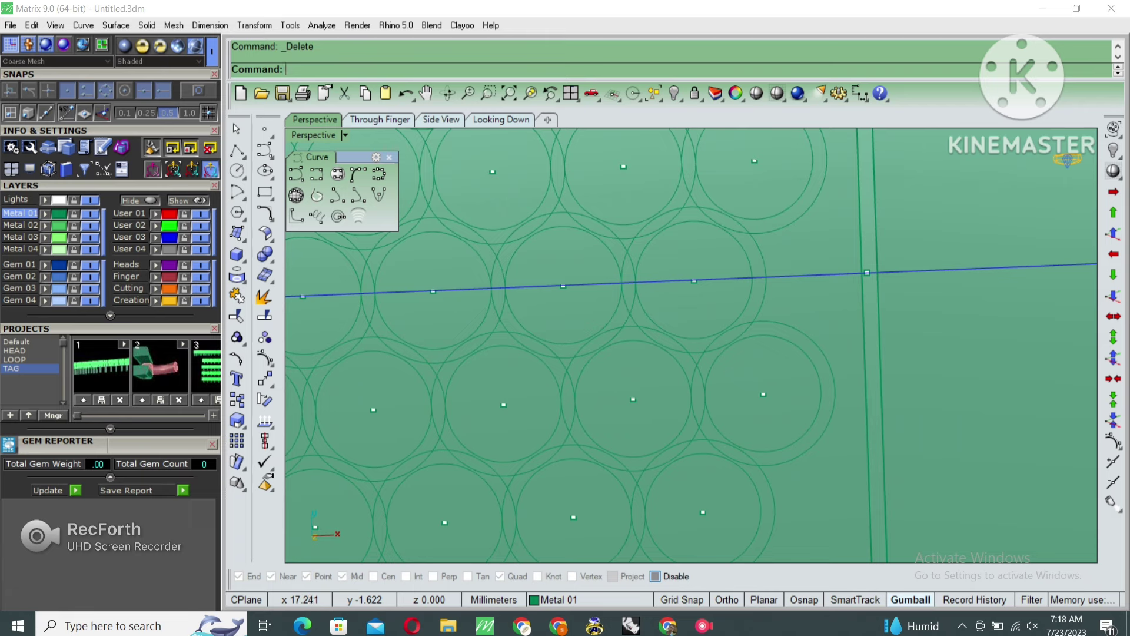
pyautogui.click(882, 412)
pyautogui.click(891, 436)
pyautogui.scroll(-3, 892, 435)
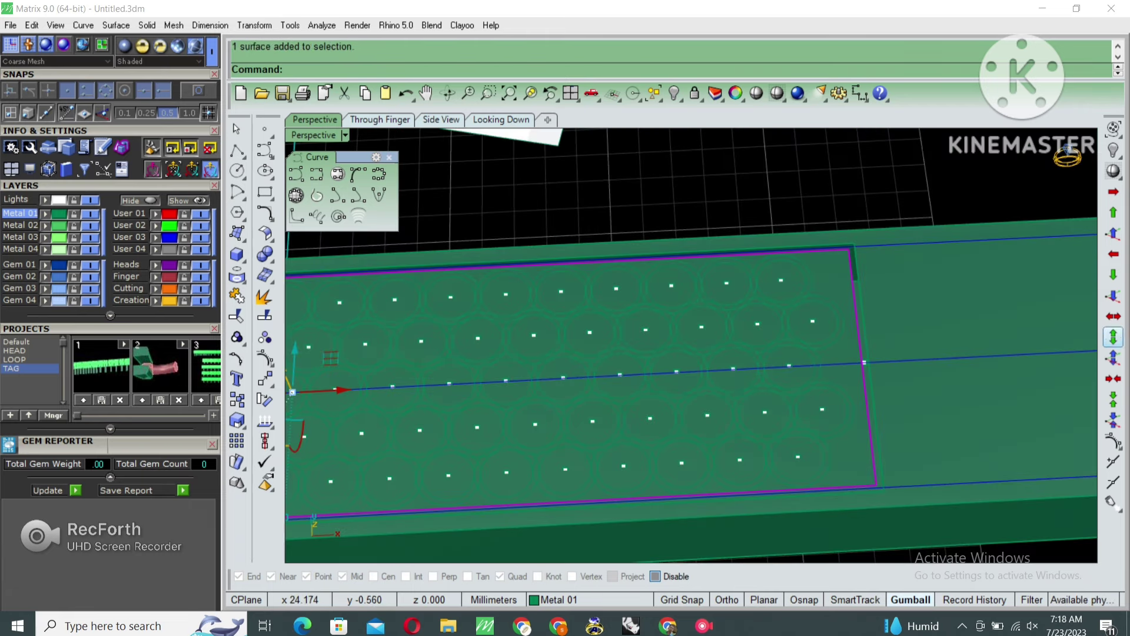
pyautogui.click(1113, 295)
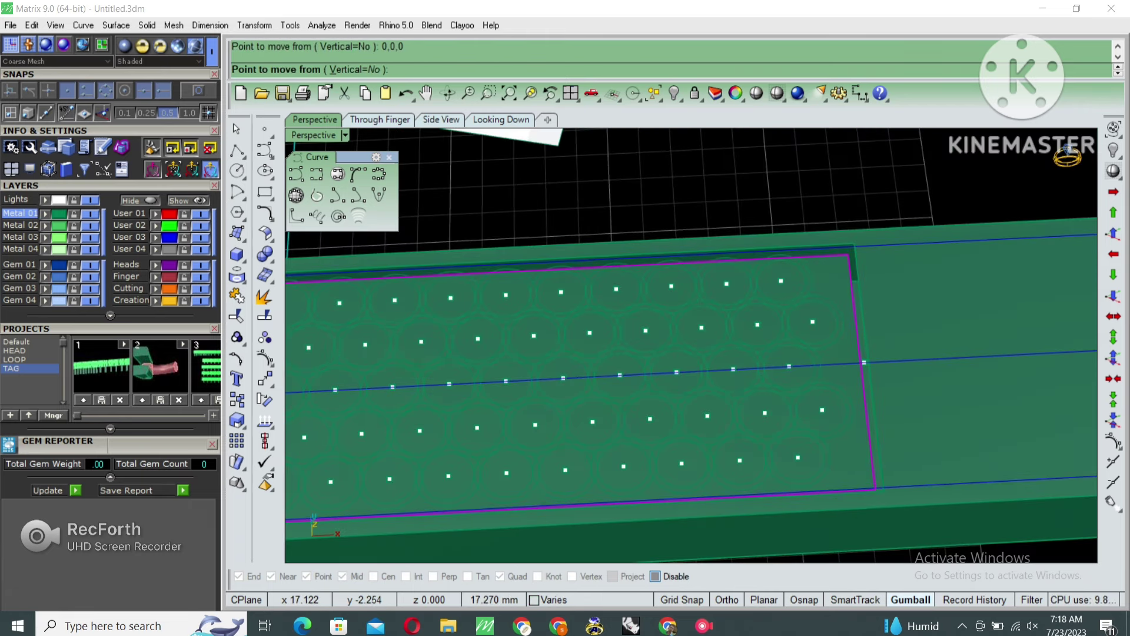
# Step: Build a surface from the outline curve at the field's right edge and delete the leftover edge
pyautogui.click(916, 449)
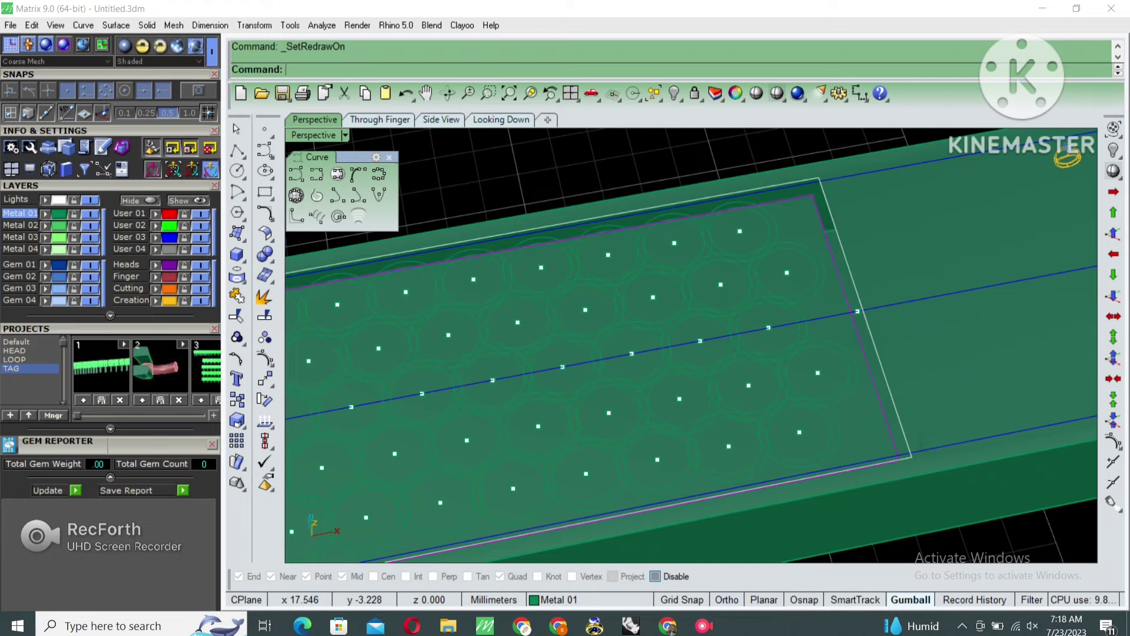
pyautogui.click(916, 449)
pyautogui.click(965, 462)
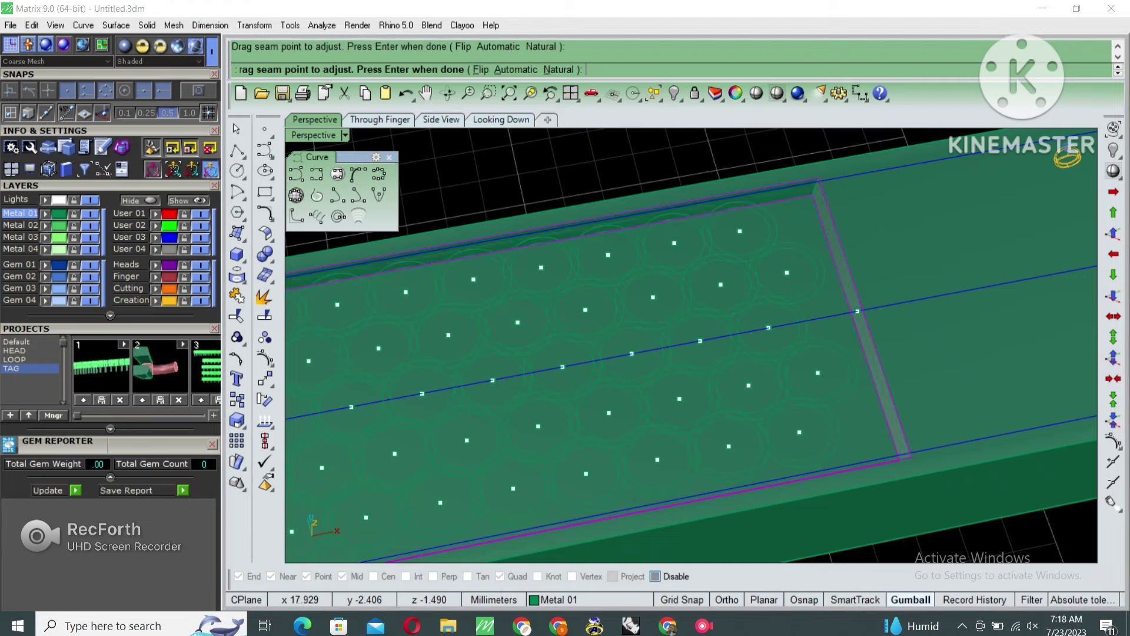
pyautogui.press('Return')
pyautogui.press('Delete')
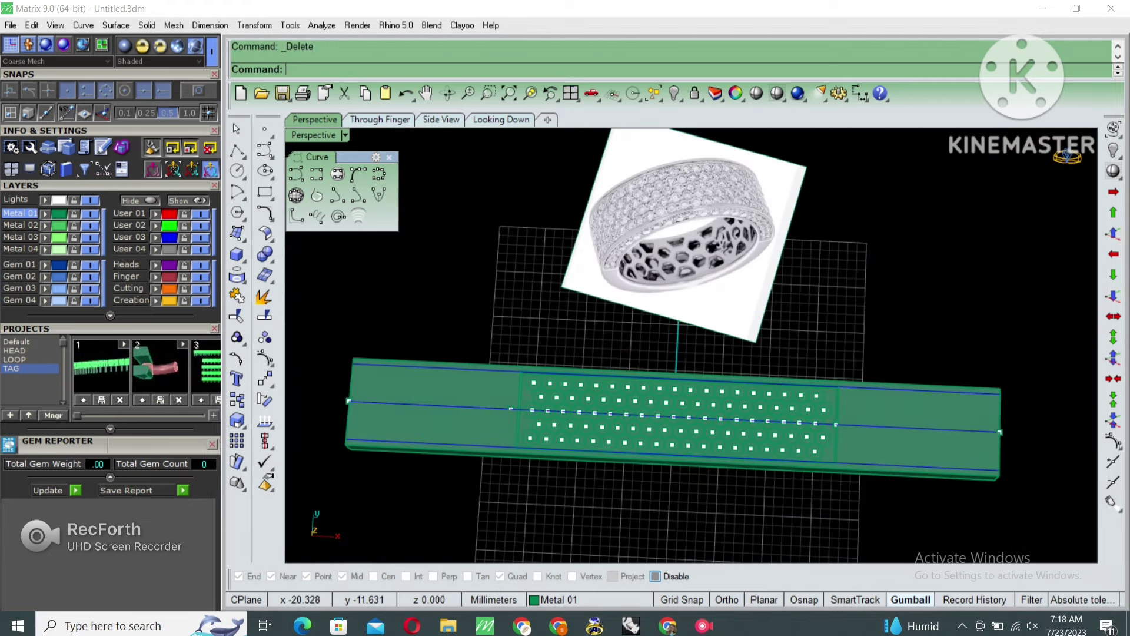
# Step: Move only the gem circles and prong points 0,0,-1 down into the band
pyautogui.moveTo(850, 516); pyautogui.dragTo(850, 515)
pyautogui.scroll(2, 824, 406)
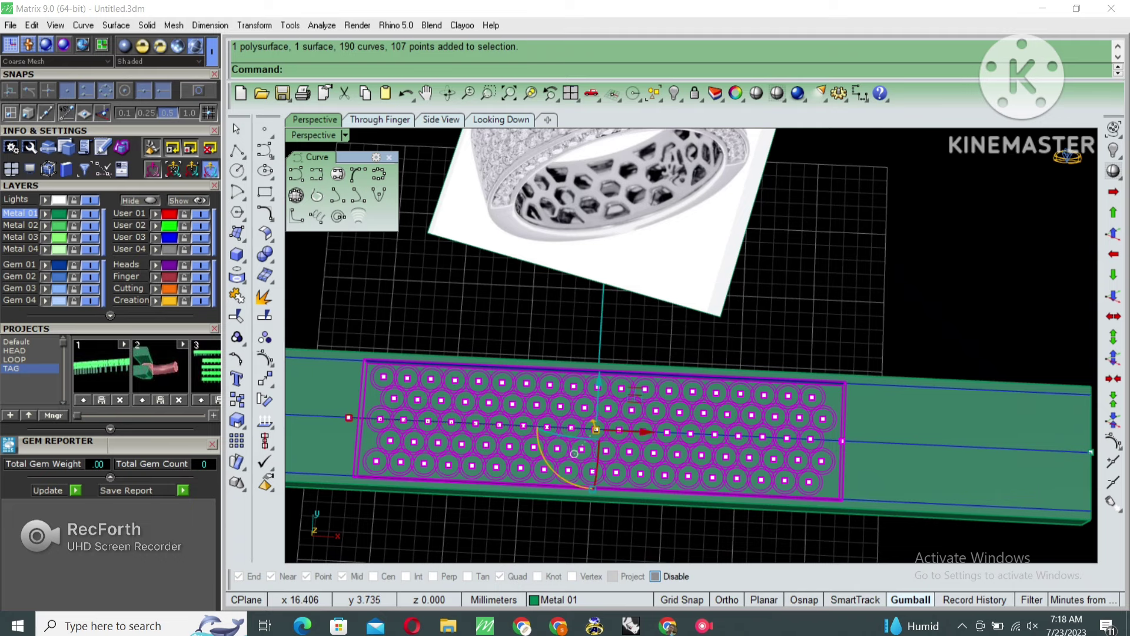
pyautogui.keyDown('shift'); pyautogui.click(574, 453); pyautogui.keyUp('shift')
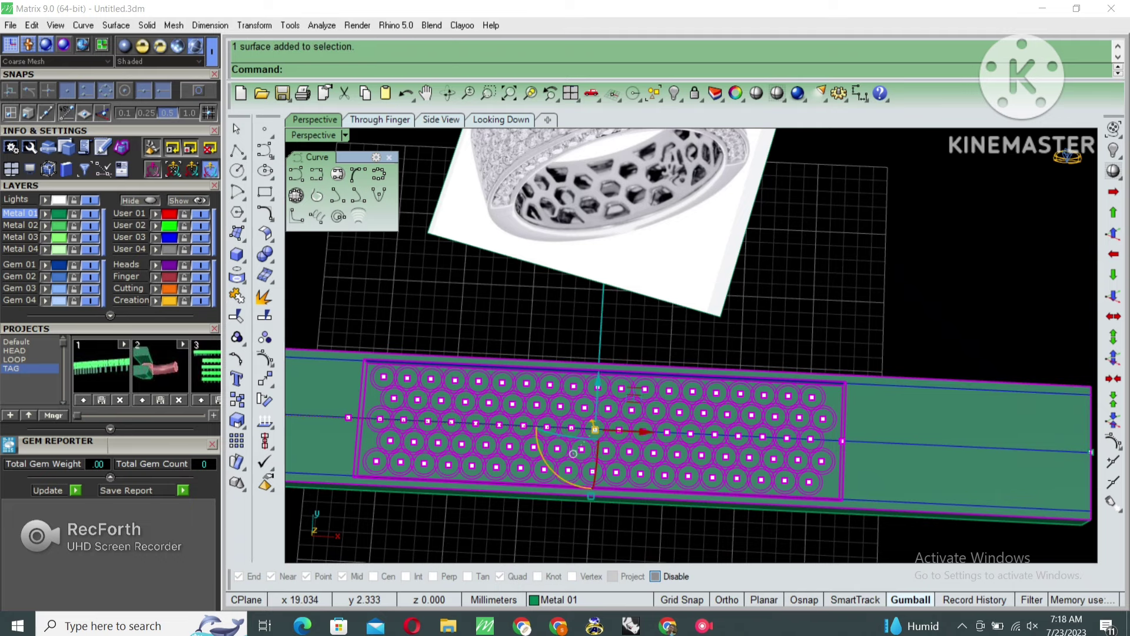
pyautogui.hotkey('ctrl', 'i')
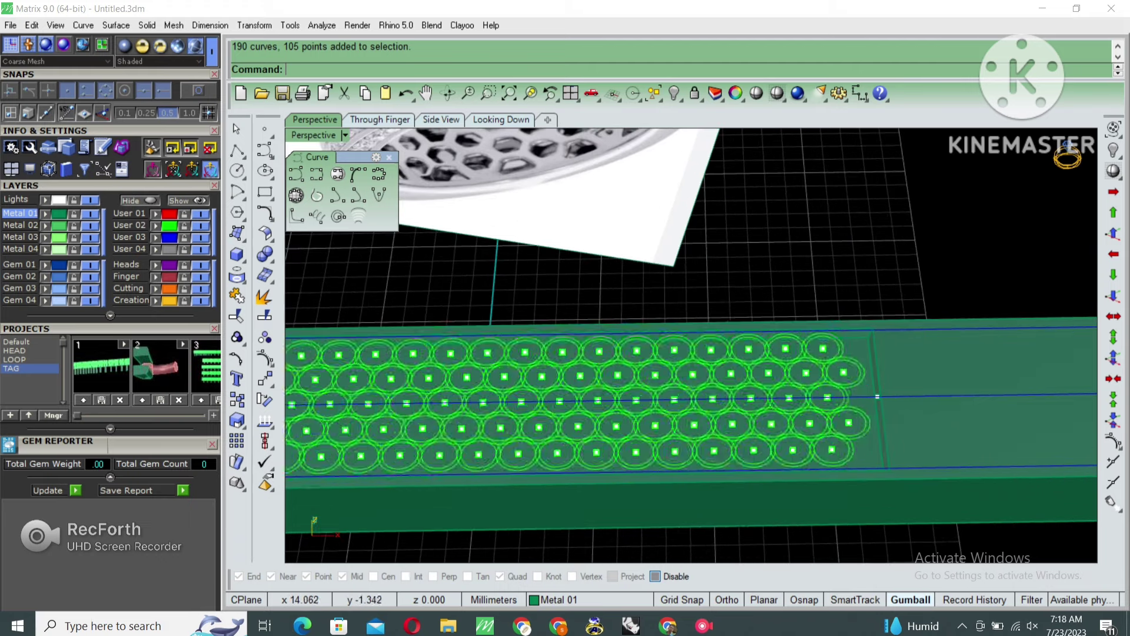
pyautogui.click(1113, 296)
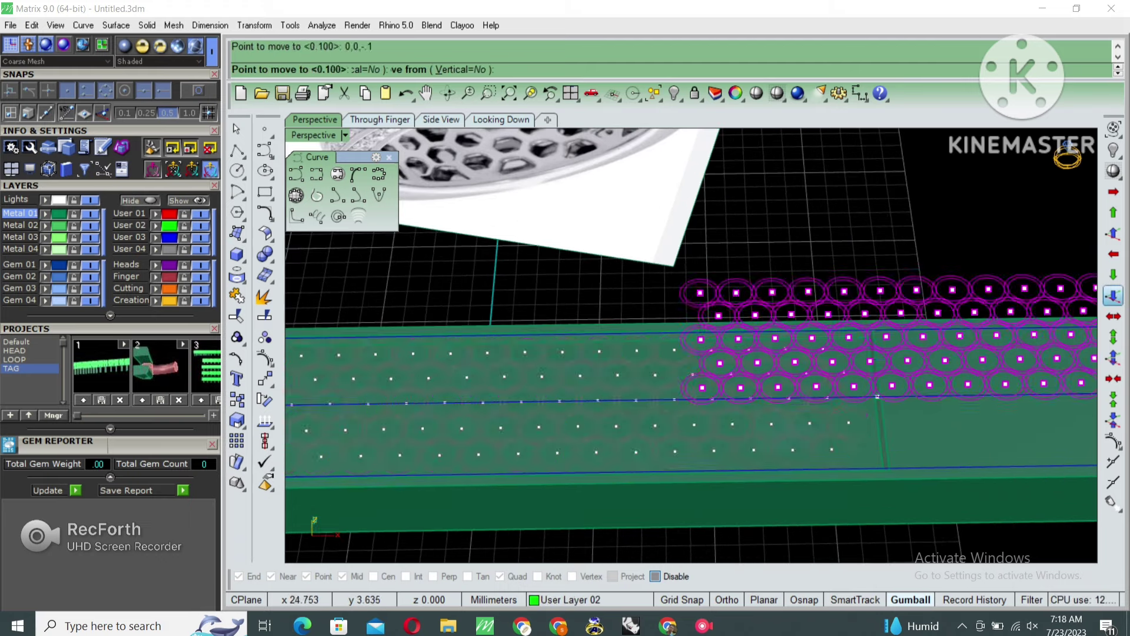
pyautogui.press('Escape')
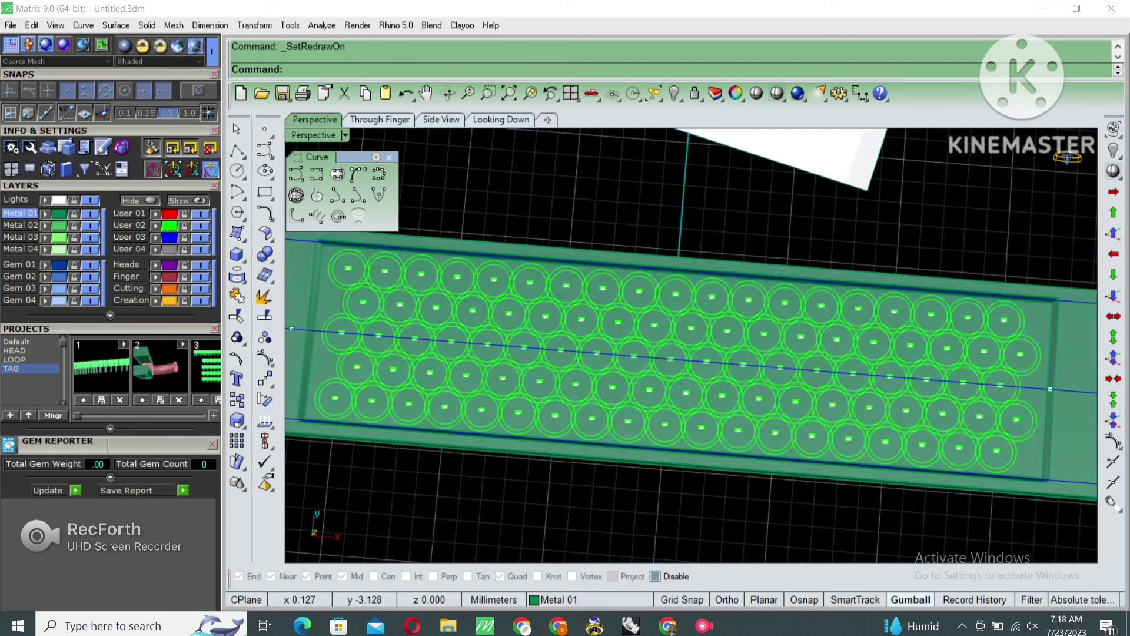
pyautogui.scroll(5, 635, 342)
pyautogui.click(635, 342)
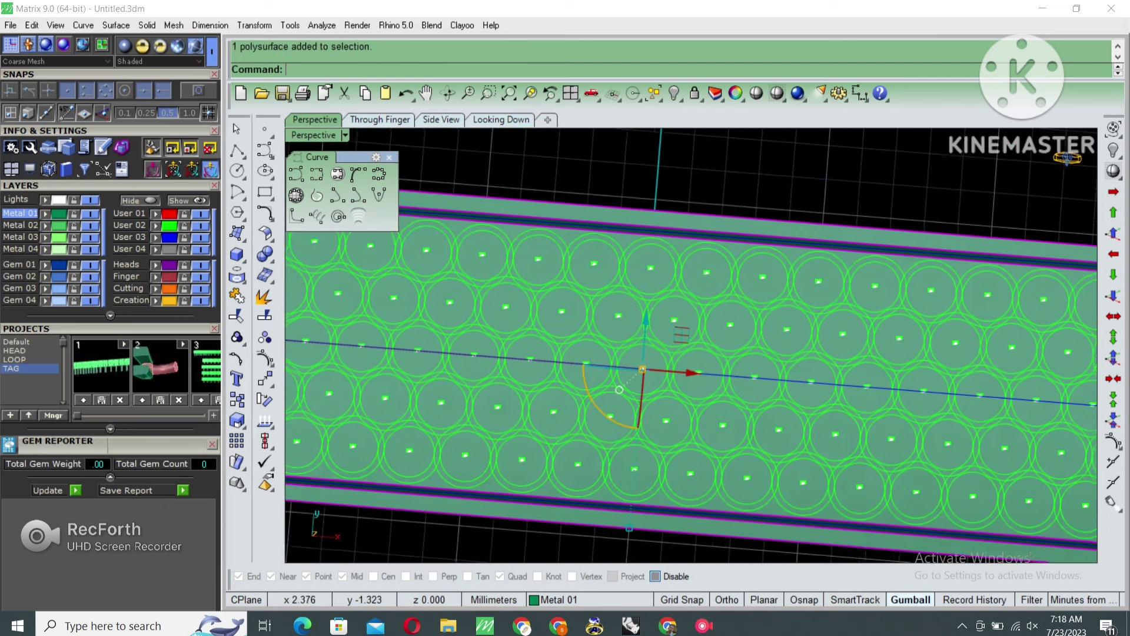
# Step: Start Gem on Surface and raise the gem scale from 0.9 to 1.5 mm
pyautogui.press('F6')
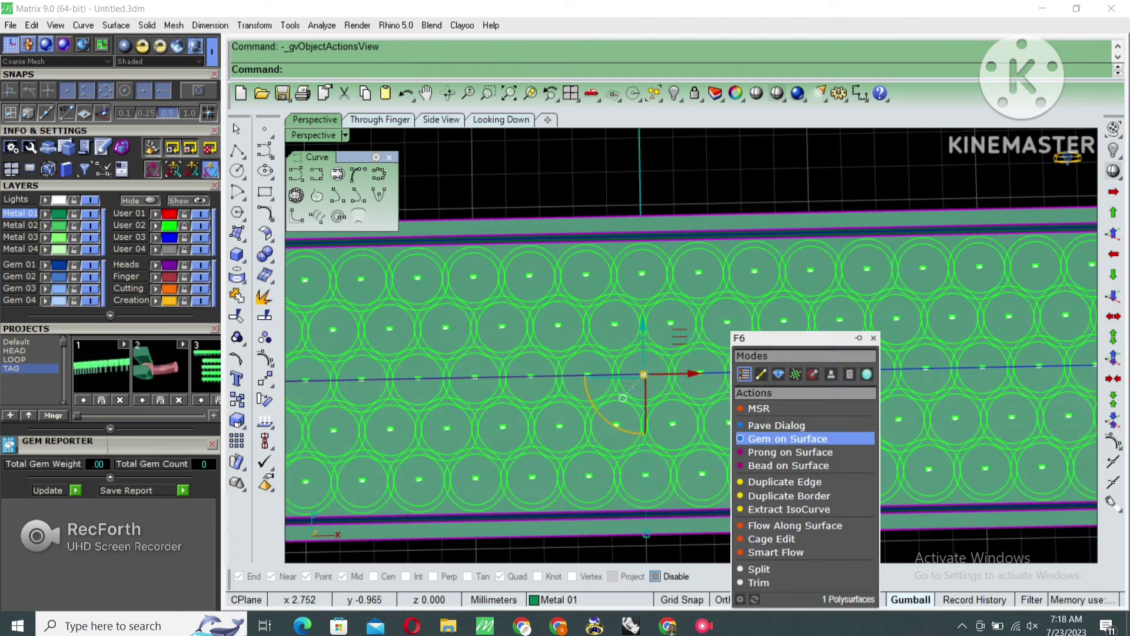
pyautogui.click(788, 439)
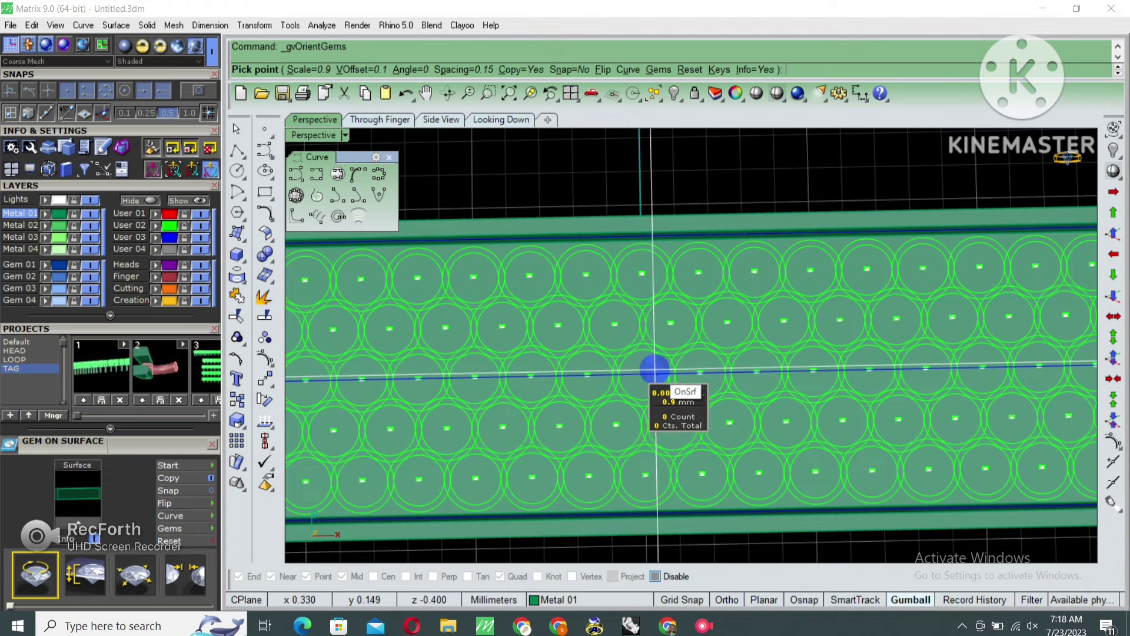
pyautogui.scroll(1, 651, 369)
pyautogui.scroll(1, 646, 383)
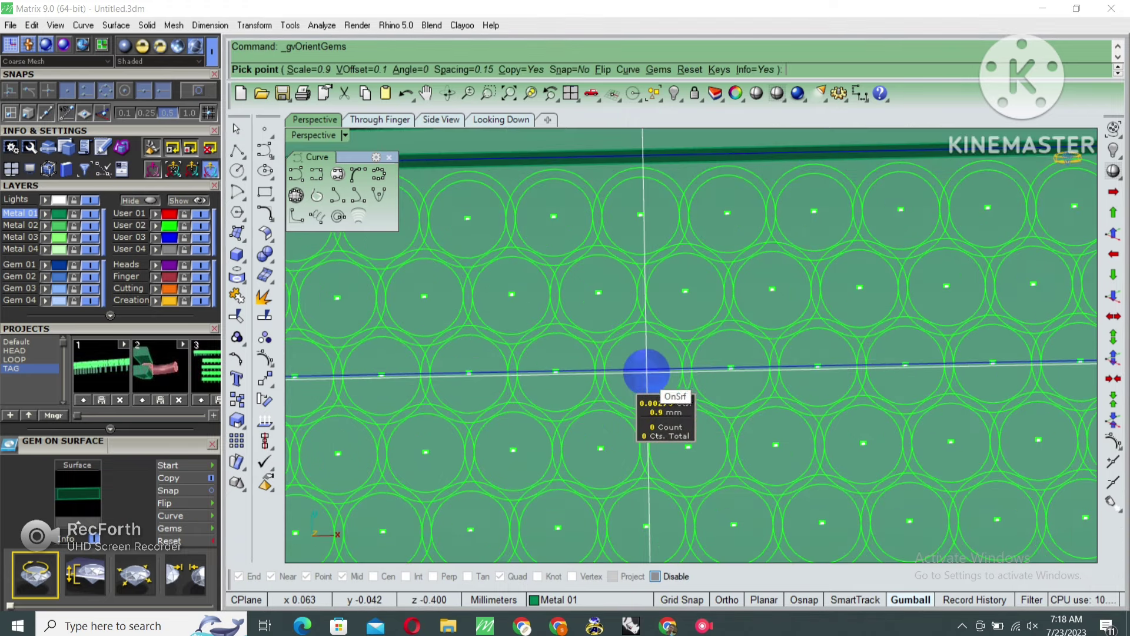
pyautogui.scroll(1, 646, 372)
pyautogui.scroll(1, 644, 387)
pyautogui.press('Up')
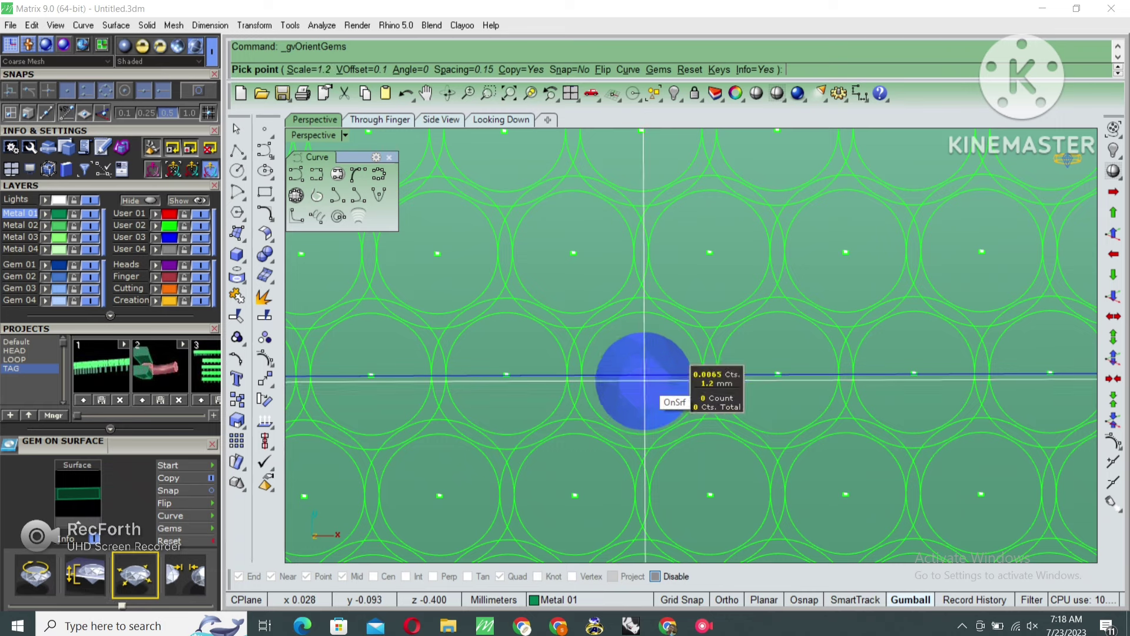
pyautogui.press('Up')
pyautogui.press('Up')
pyautogui.press('Up')
pyautogui.press('Up')
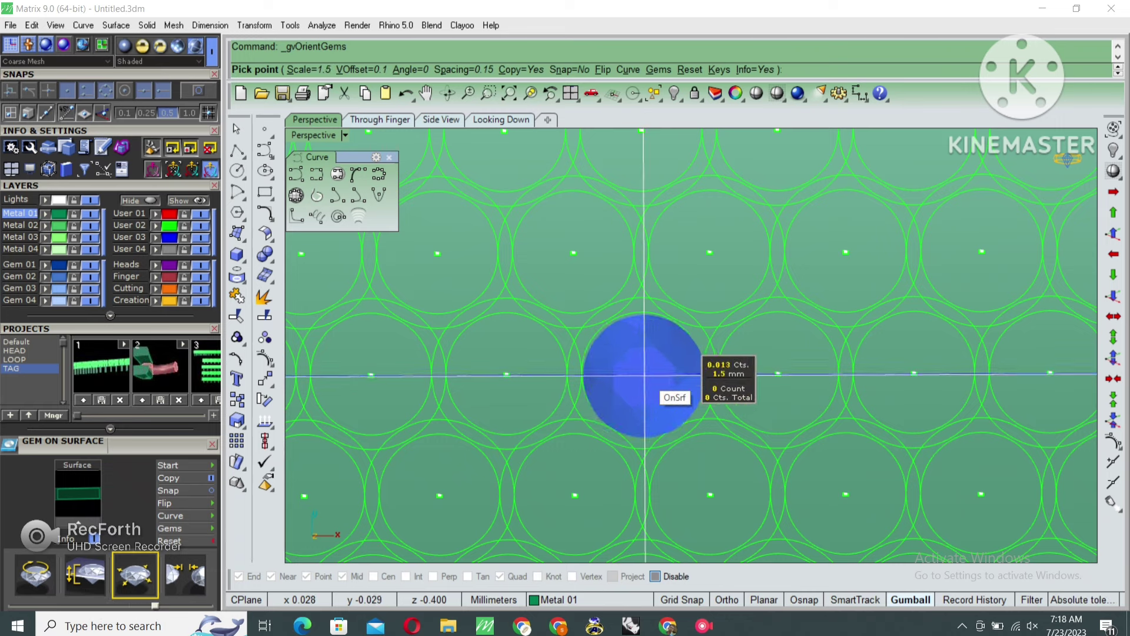
# Step: Place three 1.5 mm gems side by side along the band's centre line
pyautogui.click(644, 375)
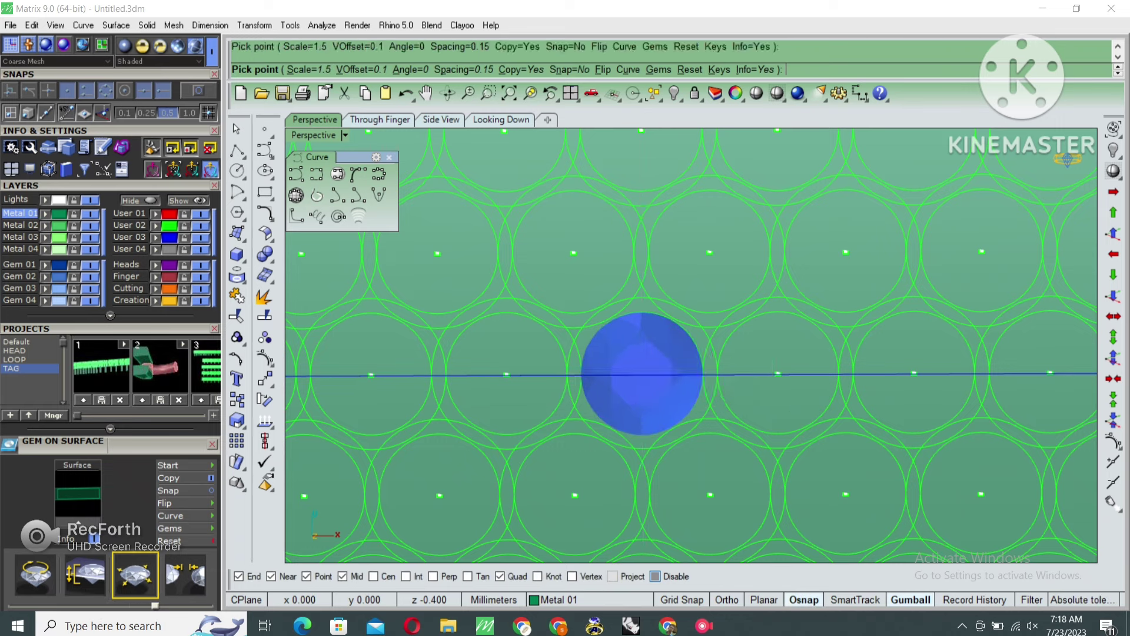
pyautogui.click(506, 375)
pyautogui.scroll(-2, 600, 375)
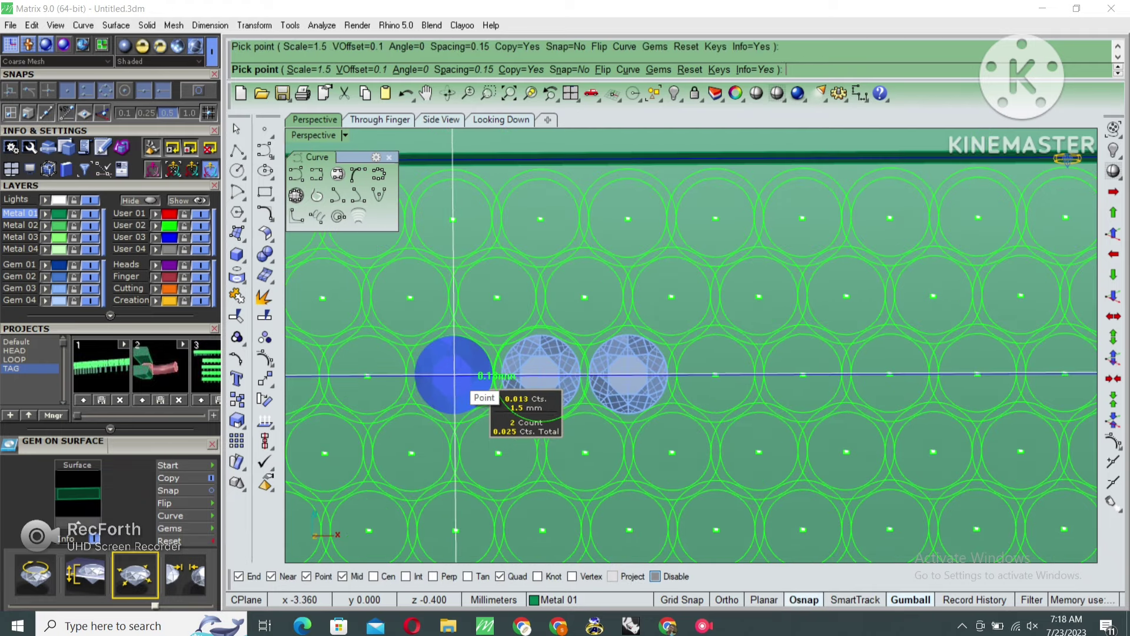
pyautogui.click(453, 374)
pyautogui.press('Return')
pyautogui.scroll(-1, 454, 375)
pyautogui.scroll(-1, 529, 365)
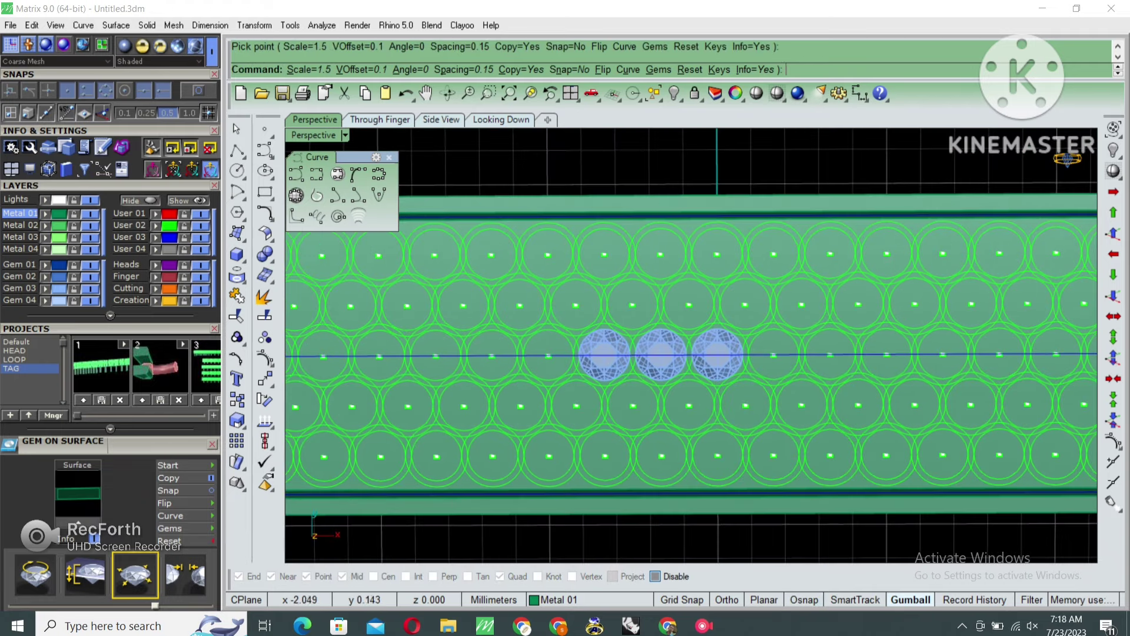
pyautogui.click(589, 367)
# Step: Mirror the selected gems across a vertical plane to extend the centre-line row
pyautogui.keyDown('shift'); pyautogui.click(640, 375); pyautogui.keyUp('shift')
pyautogui.keyDown('shift'); pyautogui.click(715, 362); pyautogui.keyUp('shift')
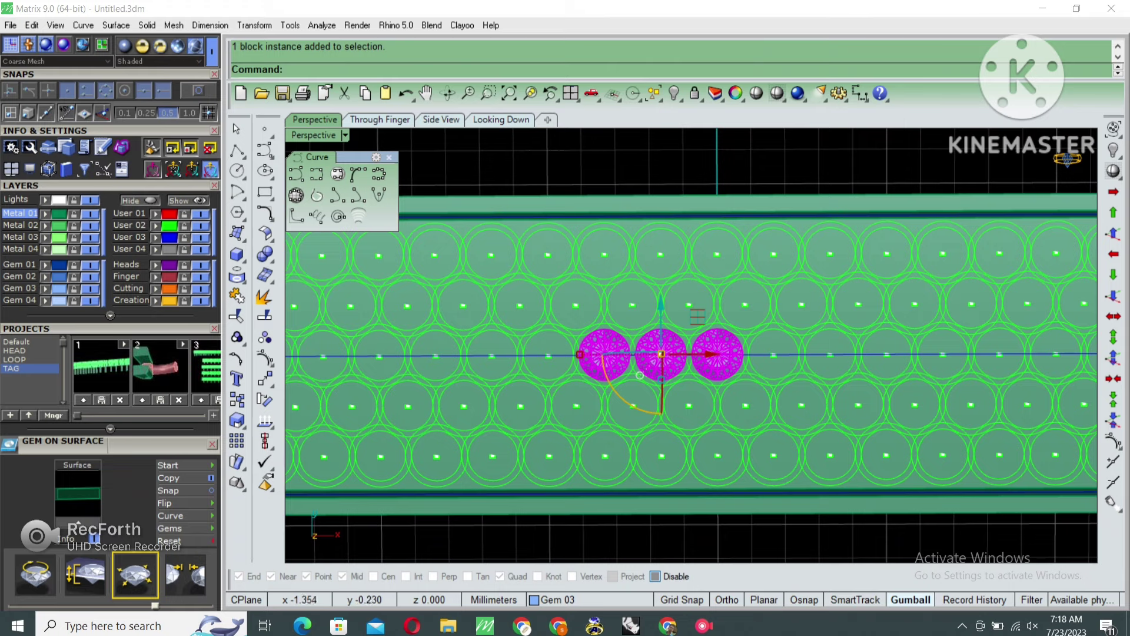
pyautogui.write('mm')
pyautogui.press('Return')
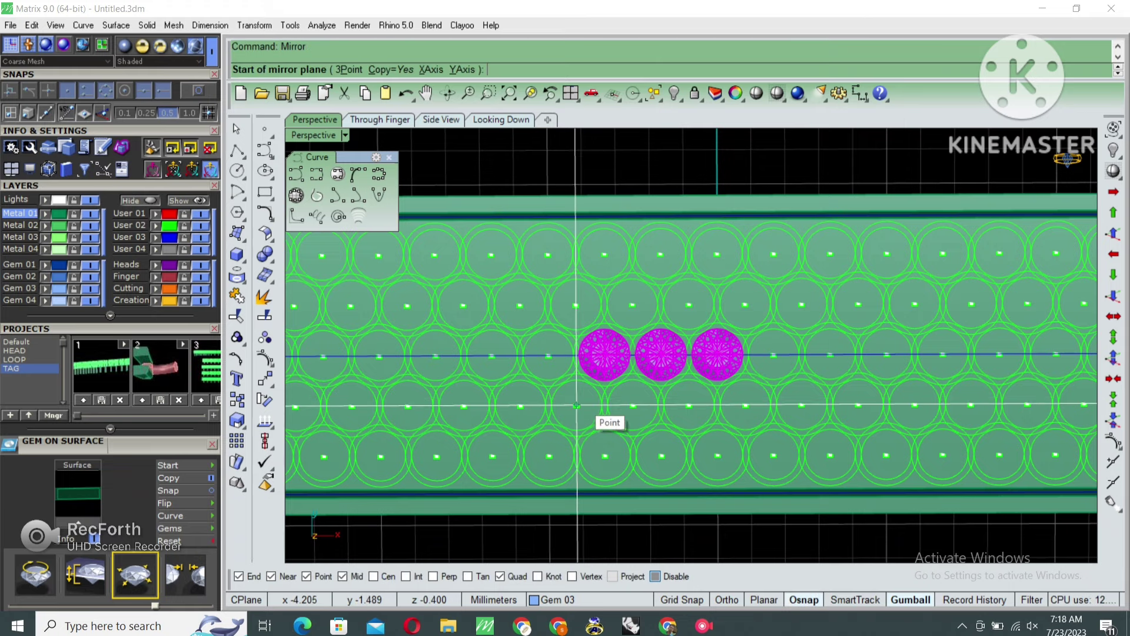
pyautogui.click(576, 404)
pyautogui.click(573, 344)
pyautogui.keyDown('shift'); pyautogui.moveTo(572, 344); pyautogui.dragTo(698, 342, button='right'); pyautogui.keyUp('shift')
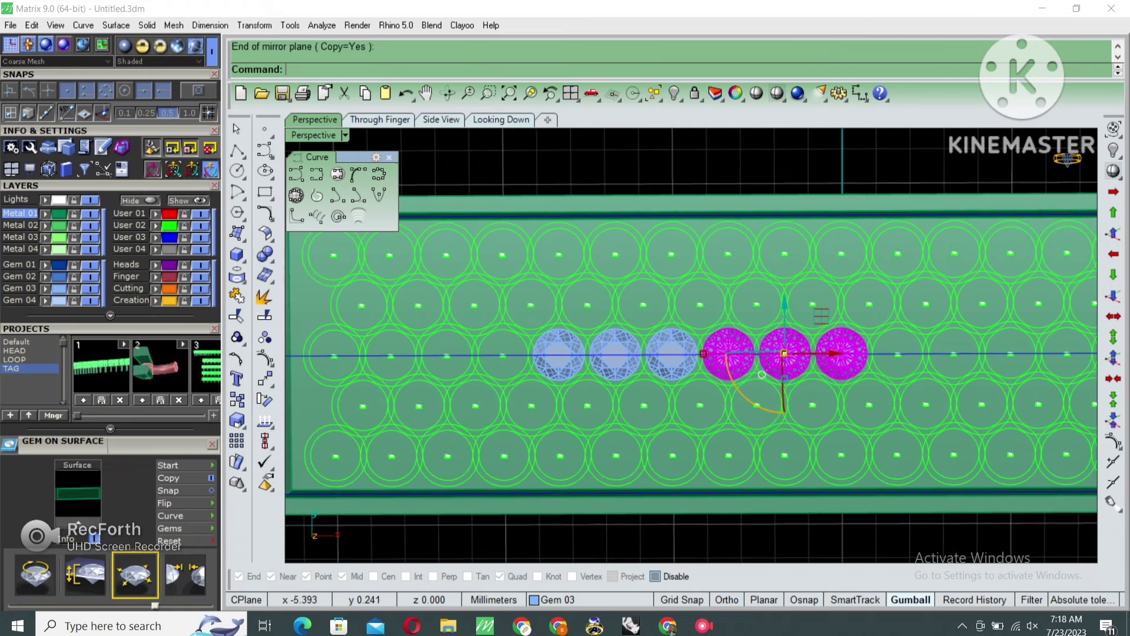
# Step: Select the four row-end gems and mirror them with mm to lengthen the row
pyautogui.click(671, 353)
pyautogui.keyDown('shift'); pyautogui.click(615, 353); pyautogui.keyUp('shift')
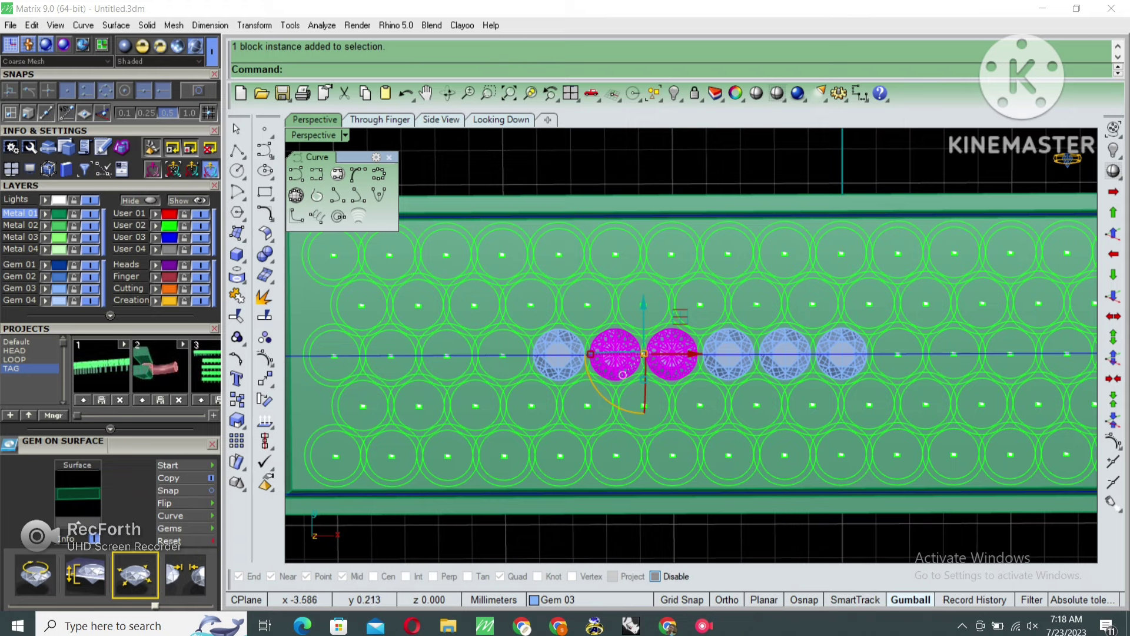
pyautogui.keyDown('shift'); pyautogui.click(728, 353); pyautogui.keyUp('shift')
pyautogui.keyDown('shift'); pyautogui.click(559, 354); pyautogui.keyUp('shift')
pyautogui.write('mm')
pyautogui.press('Return')
pyautogui.click(561, 455)
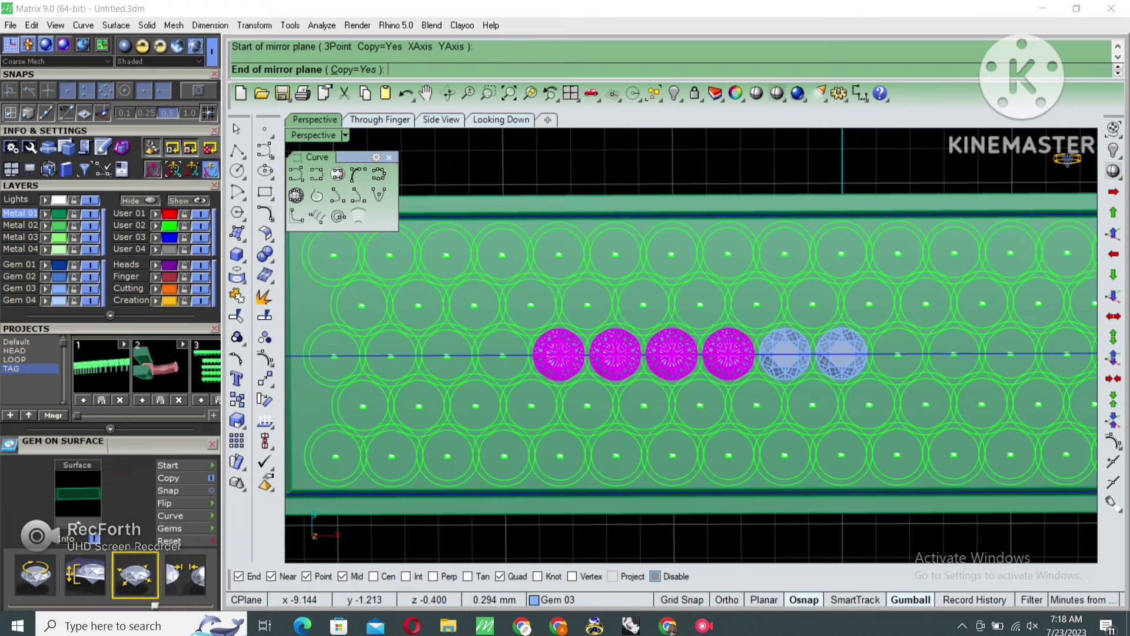
pyautogui.click(555, 355)
pyautogui.keyDown('shift'); pyautogui.moveTo(555, 356); pyautogui.dragTo(611, 351, button='right'); pyautogui.keyUp('shift')
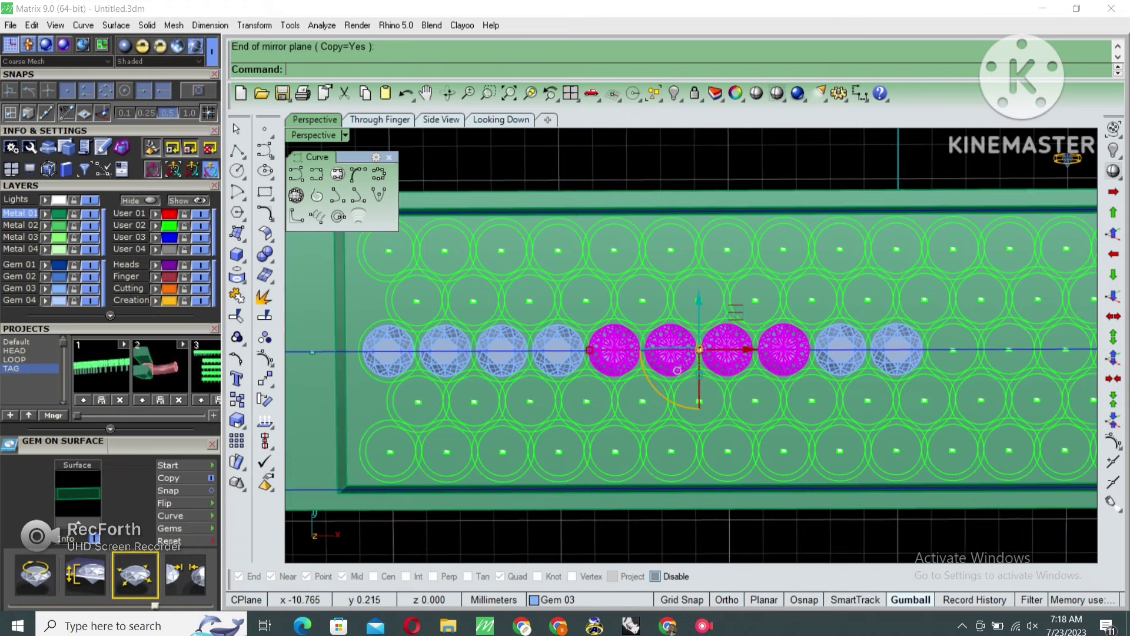
# Step: Select all ten 1.5 mm gems in the centre-line row
pyautogui.keyDown('shift'); pyautogui.click(559, 351); pyautogui.keyUp('shift')
pyautogui.keyDown('shift'); pyautogui.click(502, 350); pyautogui.keyUp('shift')
pyautogui.keyDown('shift'); pyautogui.click(445, 351); pyautogui.keyUp('shift')
pyautogui.keyDown('shift'); pyautogui.click(389, 351); pyautogui.keyUp('shift')
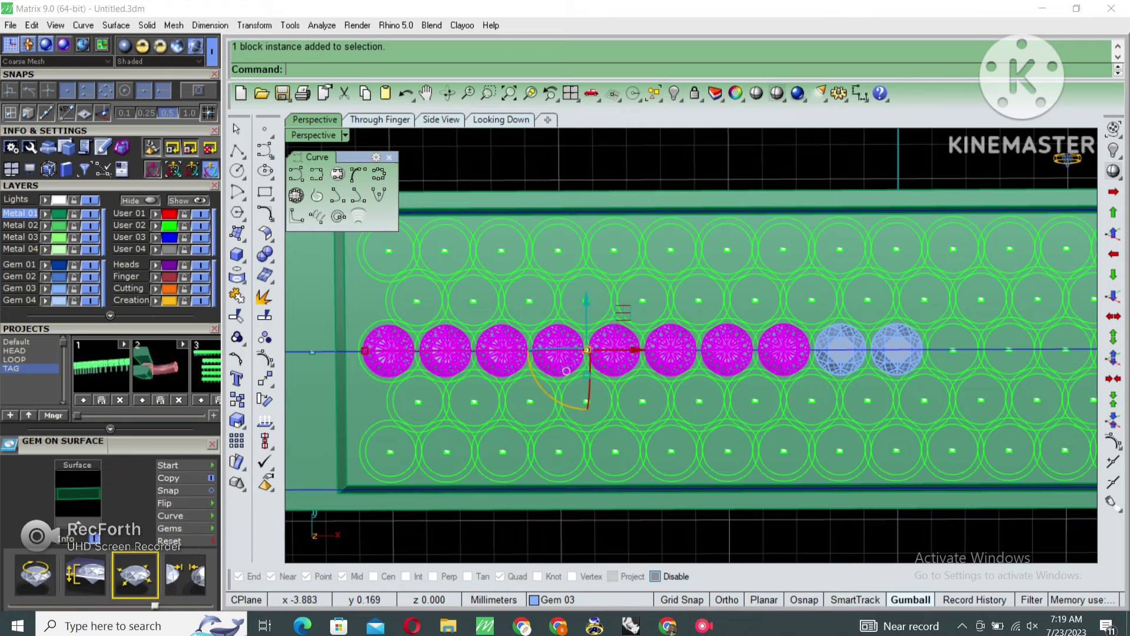
pyautogui.keyDown('shift'); pyautogui.click(840, 350); pyautogui.keyUp('shift')
pyautogui.keyDown('shift'); pyautogui.click(897, 350); pyautogui.keyUp('shift')
pyautogui.keyDown('shift'); pyautogui.moveTo(896, 350); pyautogui.dragTo(757, 398, button='right'); pyautogui.keyUp('shift')
# Step: Group the ten-gem row and copy it into the two rows above with point snapping
pyautogui.press('Return')
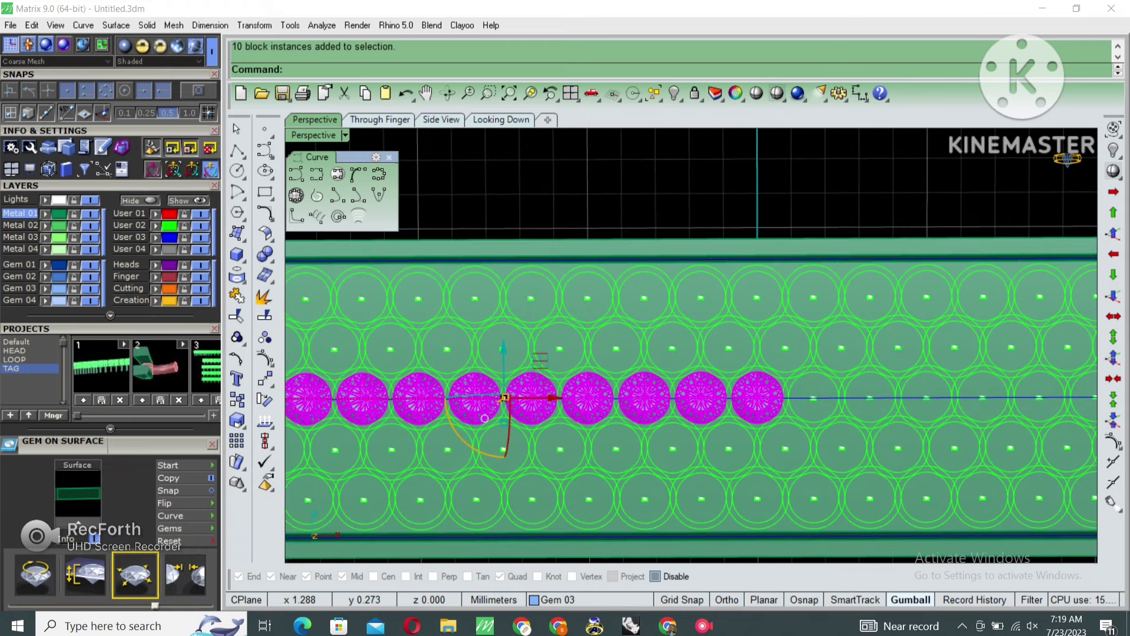
pyautogui.write('copy')
pyautogui.press('Return')
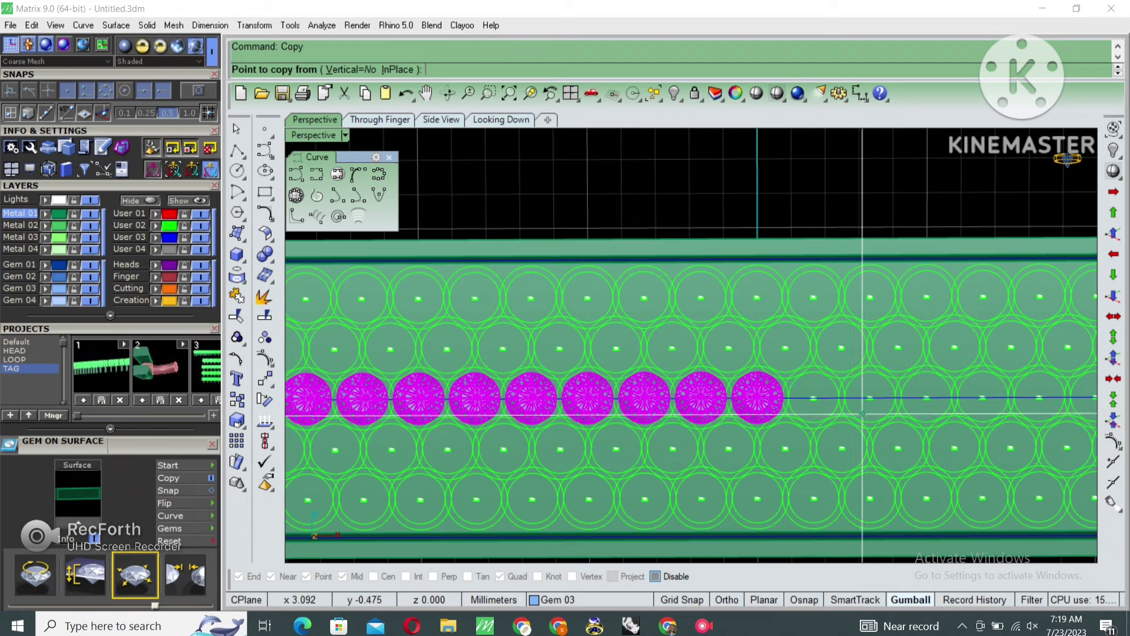
pyautogui.click(804, 599)
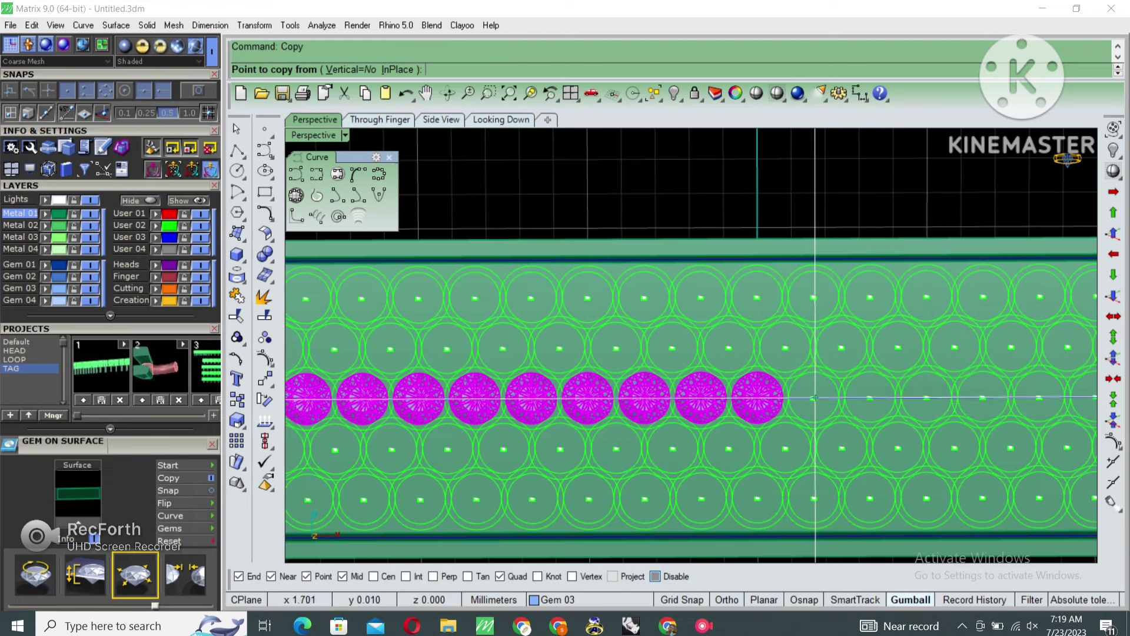
pyautogui.click(814, 398)
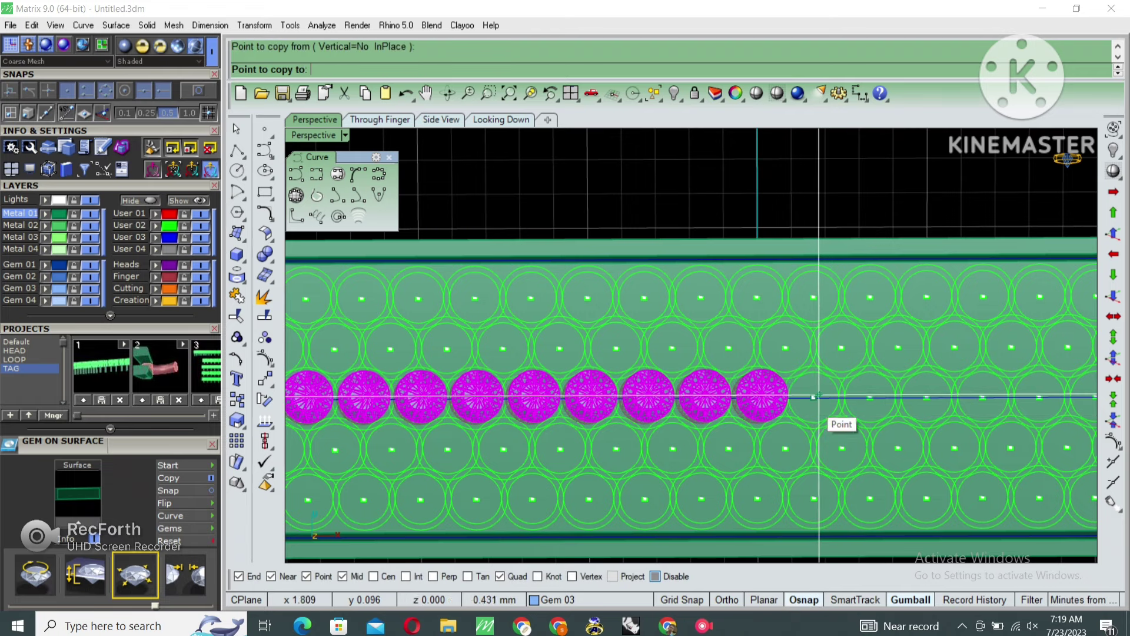
pyautogui.click(842, 347)
pyautogui.click(814, 297)
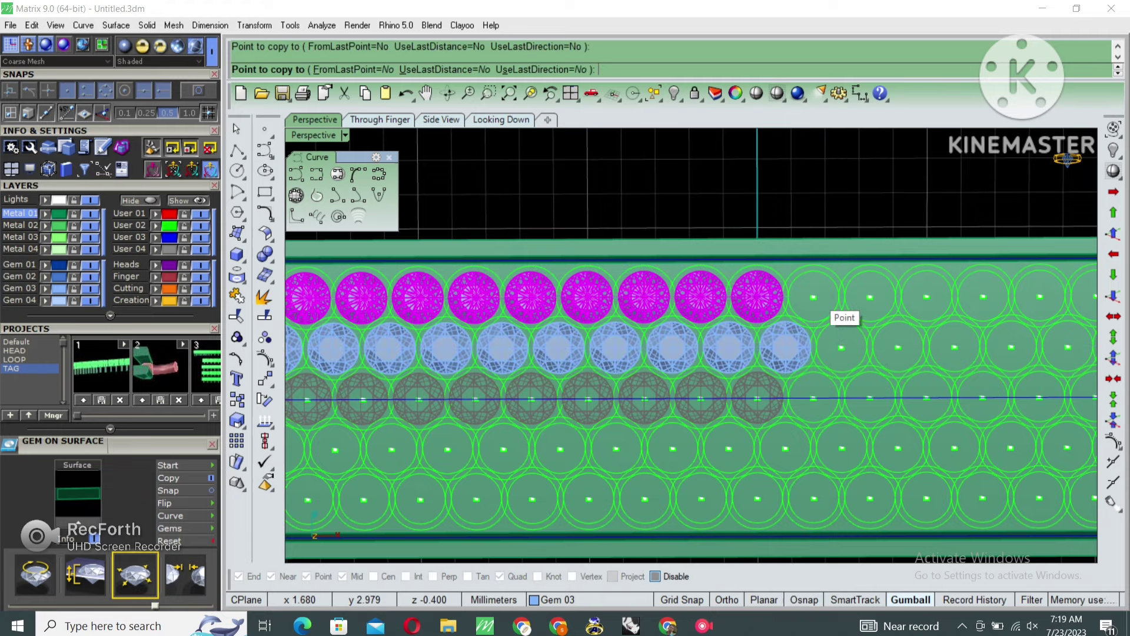
pyautogui.press('Return')
pyautogui.scroll(-2, 691, 345)
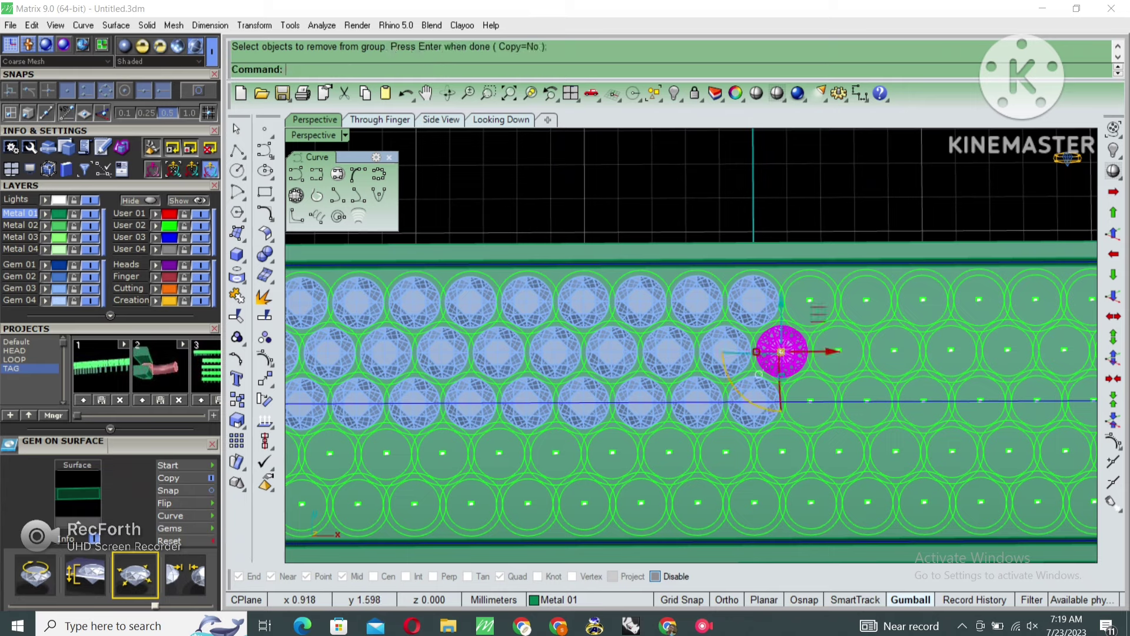
# Step: Select the upper gem rows and mirror them downward to fill the lower rows
pyautogui.click(753, 402)
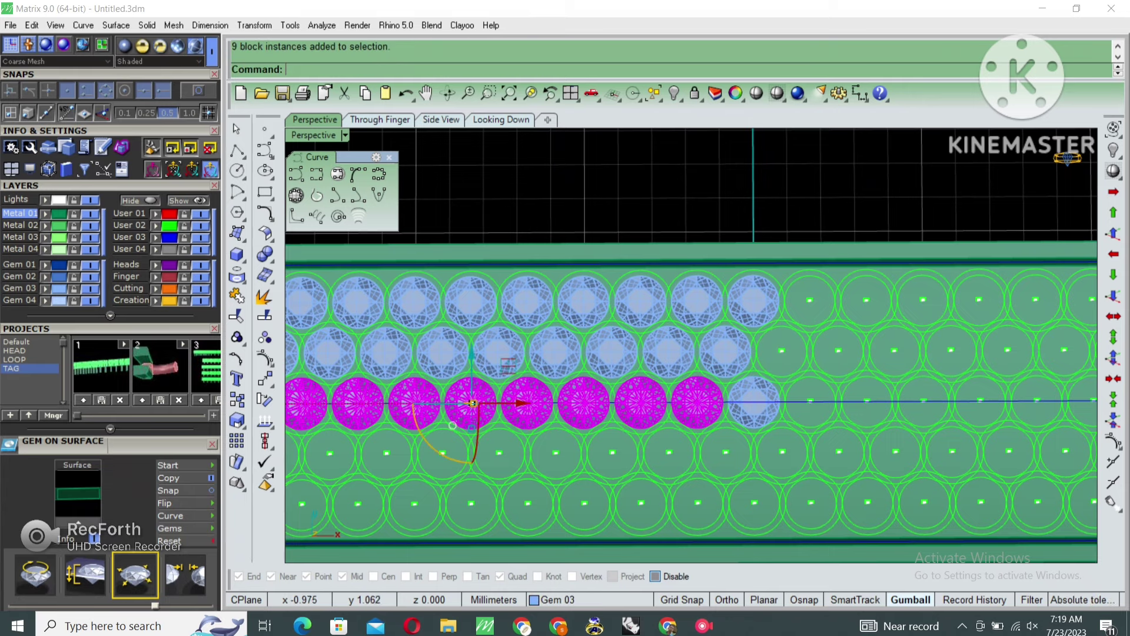
pyautogui.click(466, 297)
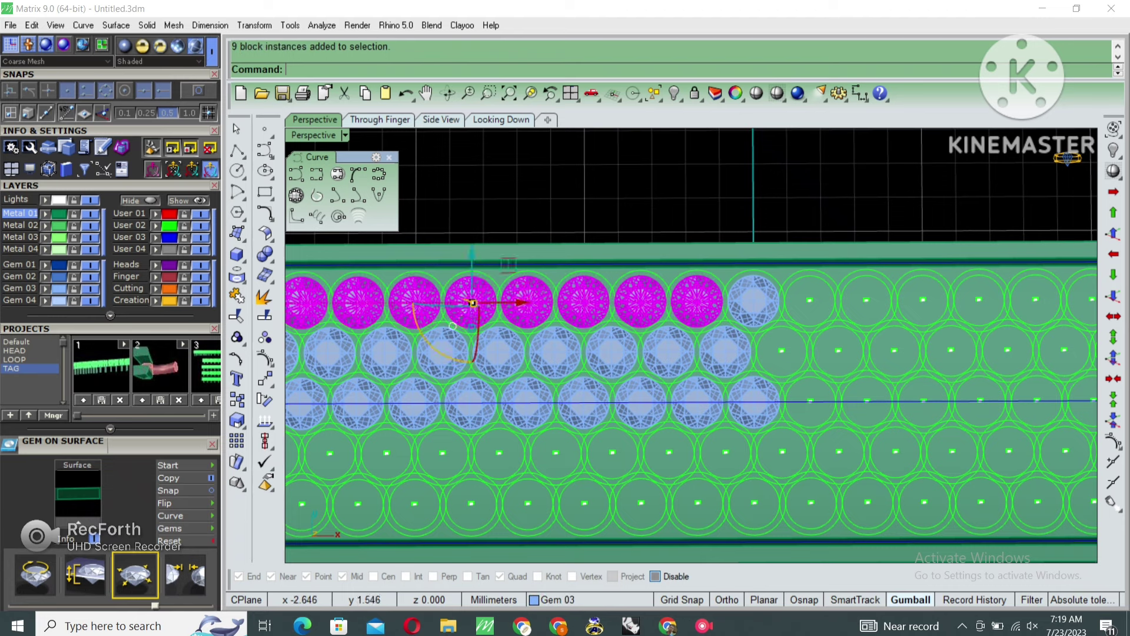
pyautogui.keyDown('shift'); pyautogui.click(500, 351); pyautogui.keyUp('shift')
pyautogui.keyDown('shift'); pyautogui.click(466, 375); pyautogui.keyUp('shift')
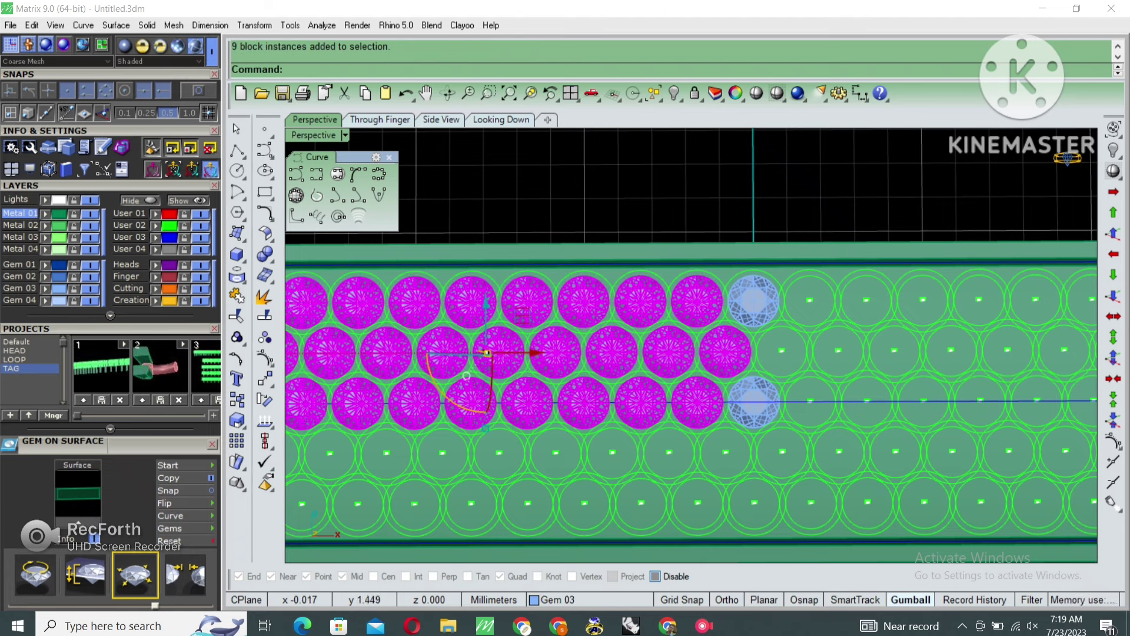
pyautogui.keyDown('ctrl'); pyautogui.click(466, 374); pyautogui.keyUp('ctrl')
pyautogui.keyDown('shift'); pyautogui.click(753, 301); pyautogui.keyUp('shift')
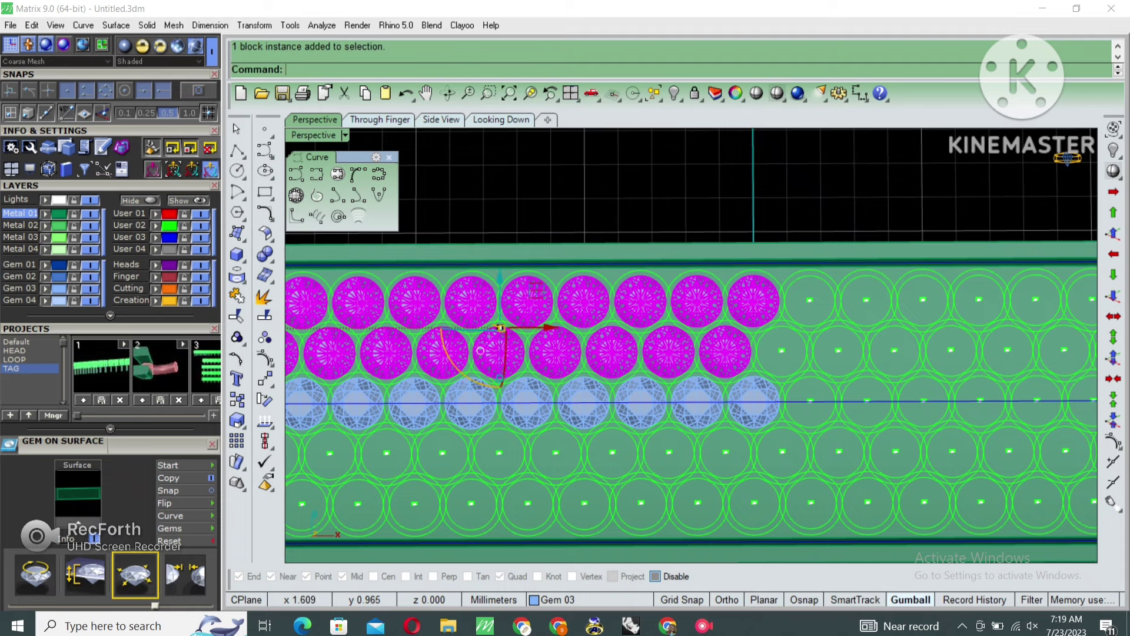
pyautogui.write('Mirror')
pyautogui.press('Return')
pyautogui.click(754, 401)
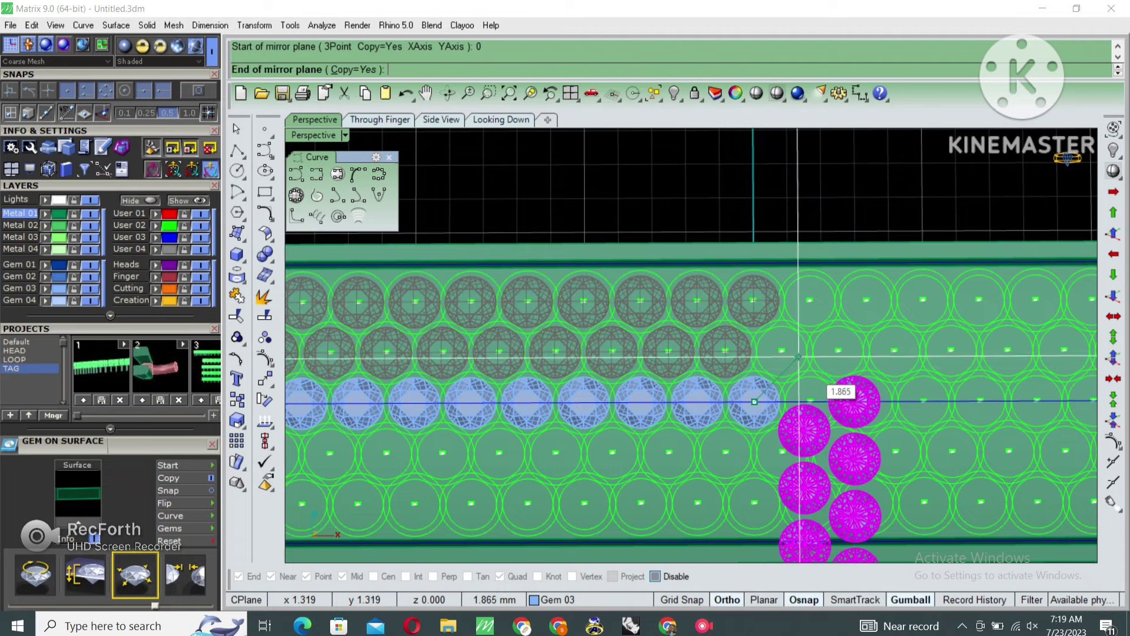
pyautogui.click(889, 401)
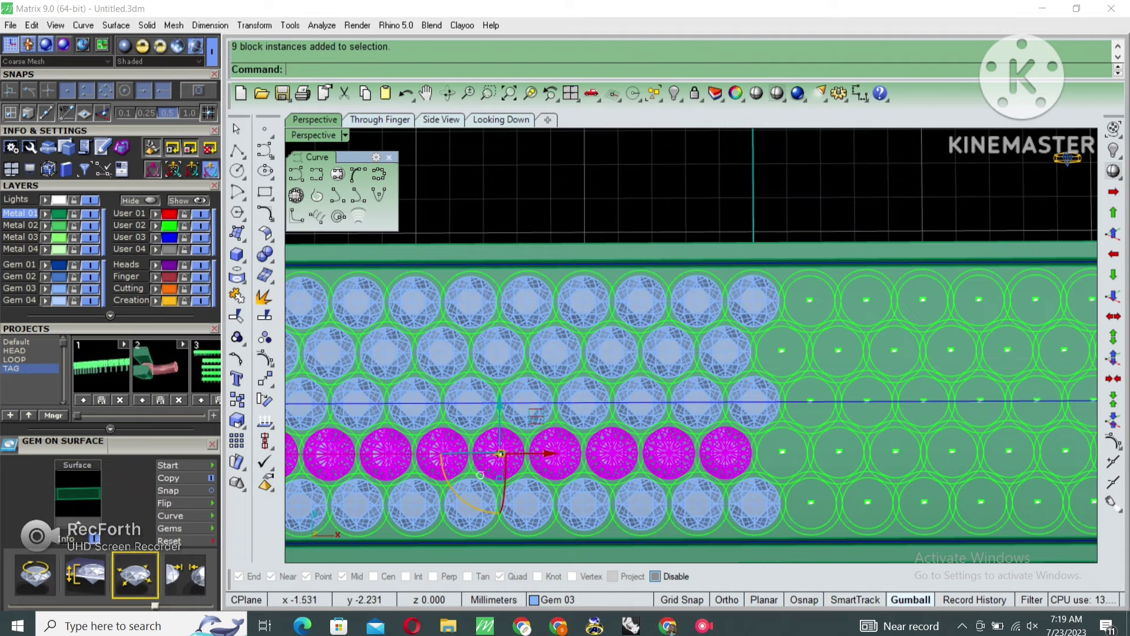
# Step: Select the newly mirrored lower gem rows and show the hidden ring objects again
pyautogui.keyDown('shift'); pyautogui.click(719, 419); pyautogui.keyUp('shift')
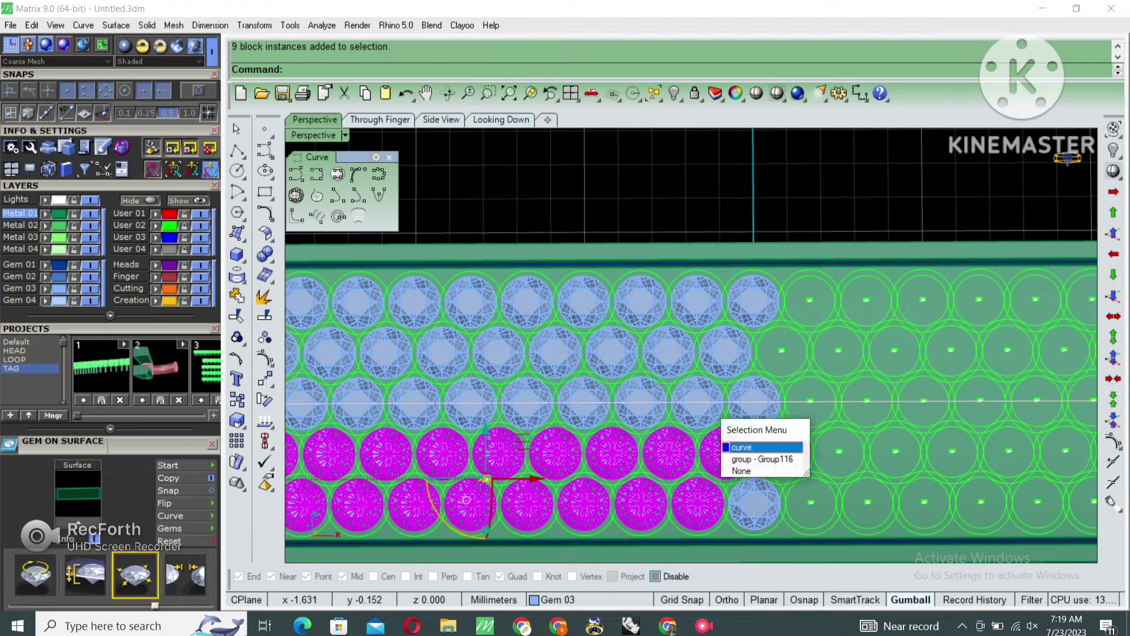
pyautogui.click(742, 456)
pyautogui.scroll(1, 690, 367)
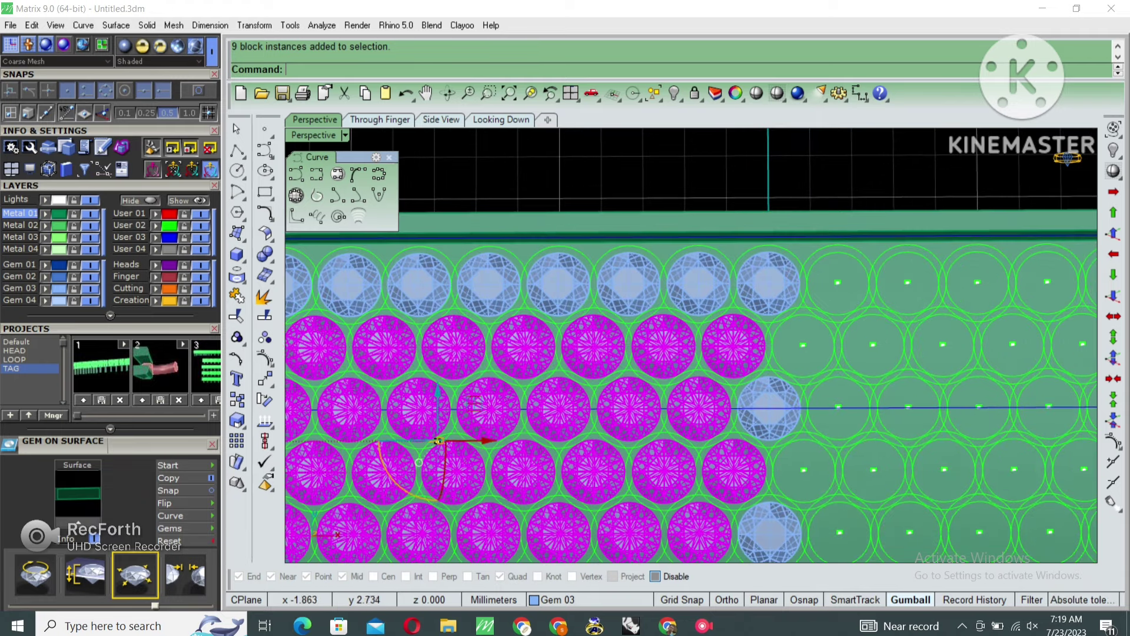
pyautogui.scroll(-3, 602, 323)
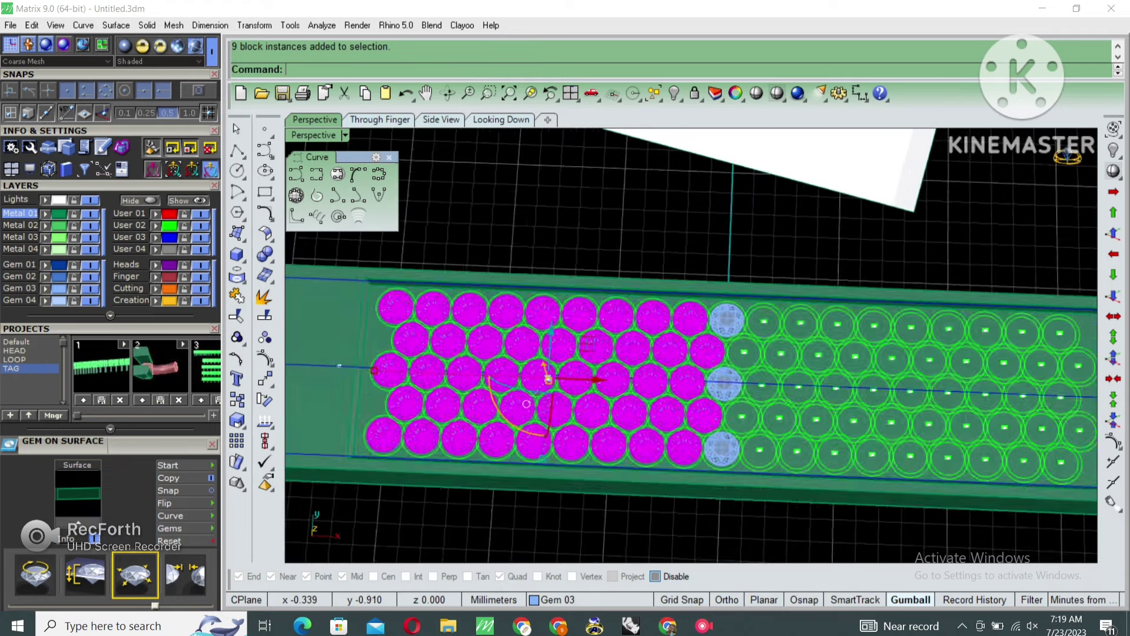
pyautogui.scroll(-2, 545, 384)
pyautogui.hotkey('ctrl', 'shift', 'h')
# Step: Bring the hidden gem strip back into view
pyautogui.scroll(-2, 692, 365)
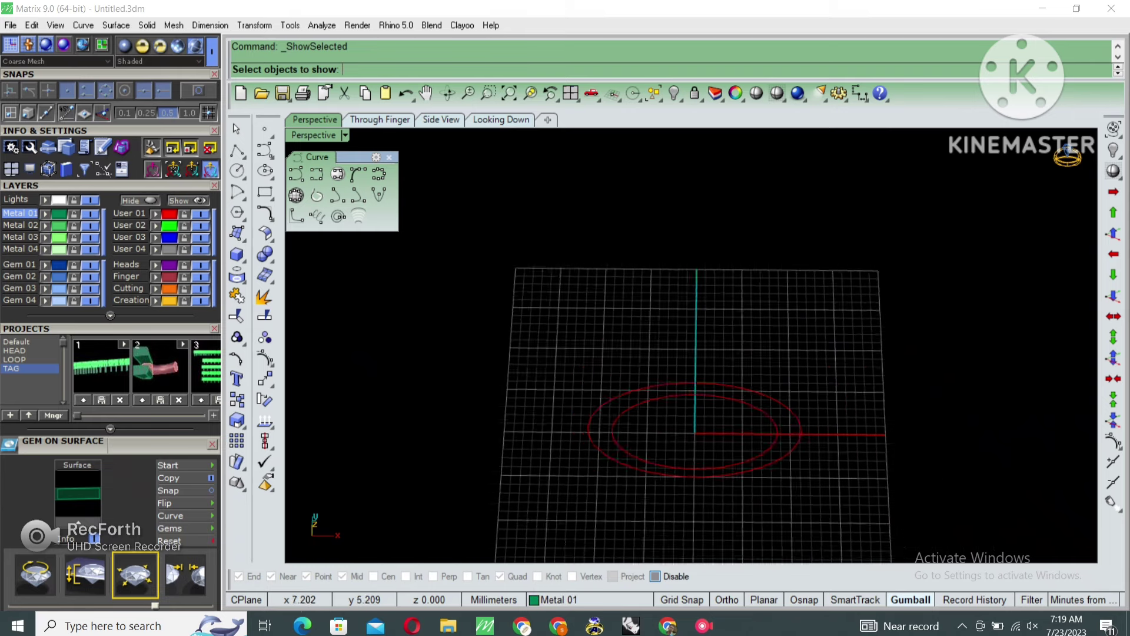
pyautogui.moveTo(757, 297); pyautogui.dragTo(795, 341)
pyautogui.press('Return')
pyautogui.keyDown('shift'); pyautogui.moveTo(706, 353); pyautogui.dragTo(739, 331, button='right'); pyautogui.keyUp('shift')
pyautogui.scroll(3, 730, 424)
# Step: Group the edge column's three gems together
pyautogui.click(729, 445)
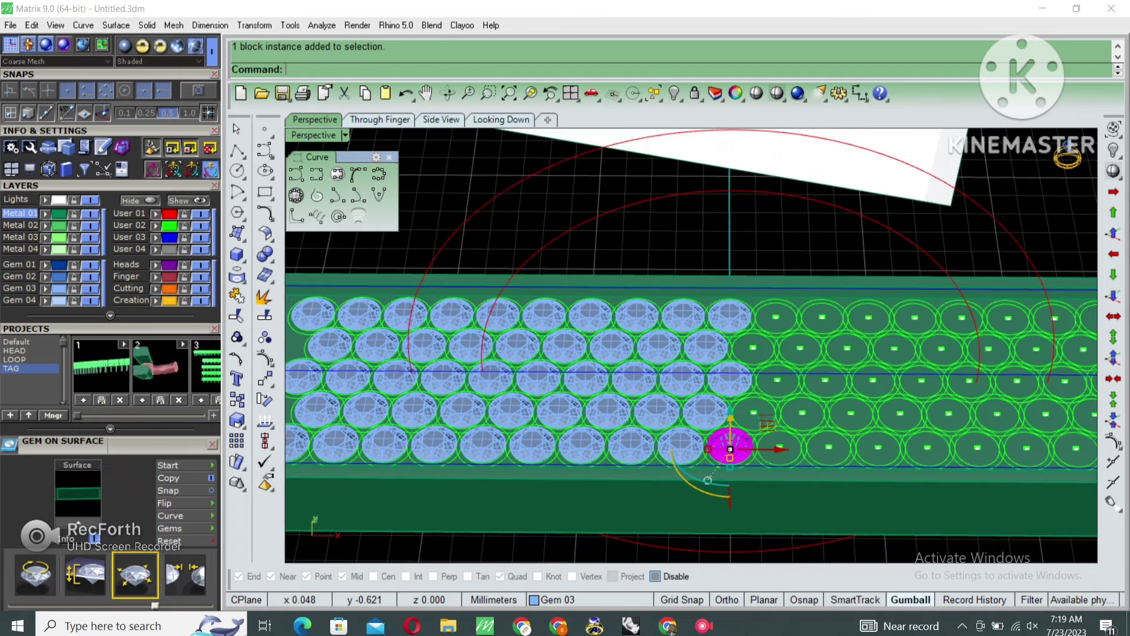
pyautogui.keyDown('shift'); pyautogui.click(729, 380); pyautogui.keyUp('shift')
pyautogui.keyDown('shift'); pyautogui.click(729, 316); pyautogui.keyUp('shift')
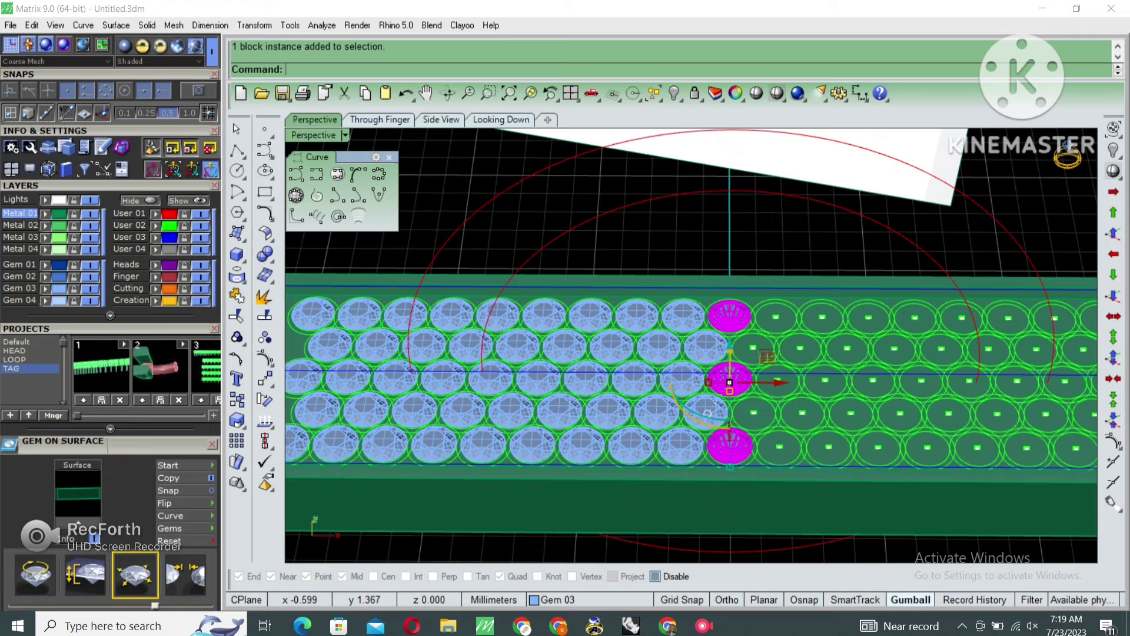
pyautogui.scroll(-4, 708, 414)
pyautogui.hotkey('ctrl', 'g')
# Step: Create a vertical cutting plane across the band strip where the gems end
pyautogui.keyDown('shift'); pyautogui.click(759, 339); pyautogui.keyUp('shift')
pyautogui.moveTo(760, 338); pyautogui.dragTo(728, 365, button='right')
pyautogui.keyDown('shift'); pyautogui.click(736, 359); pyautogui.keyUp('shift')
pyautogui.write('utplane')
pyautogui.press('Return')
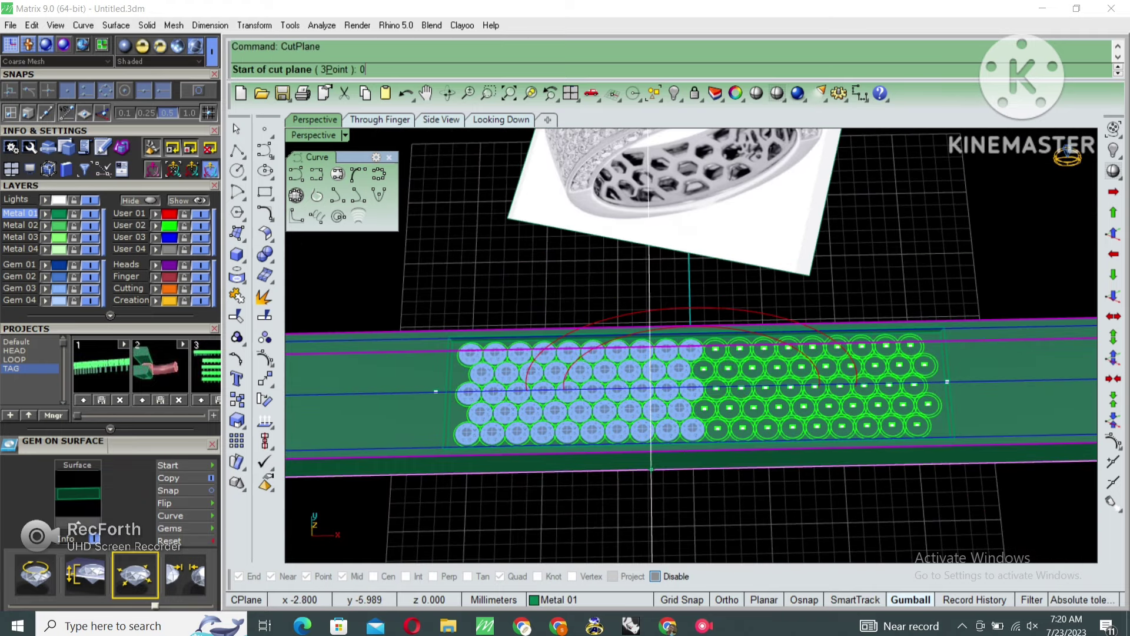
pyautogui.click(676, 490)
pyautogui.click(689, 382)
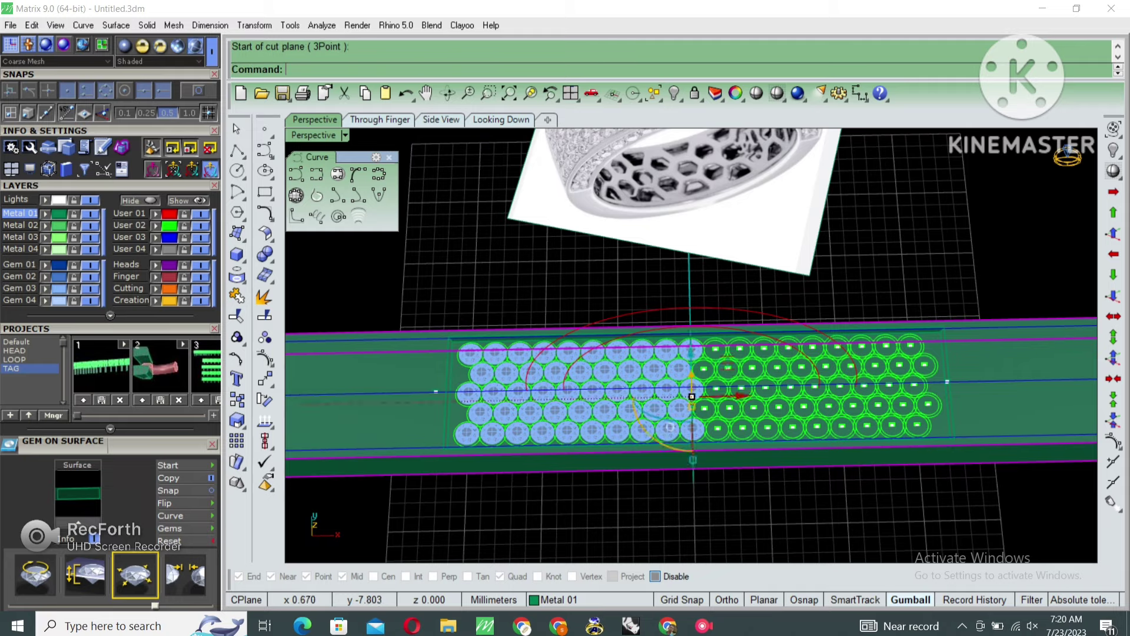
pyautogui.moveTo(690, 382); pyautogui.dragTo(692, 349, button='right')
pyautogui.scroll(3, 692, 349)
# Step: Try splitting the band with the plane, then delete, restore and reselect the cutting plane
pyautogui.press('Return')
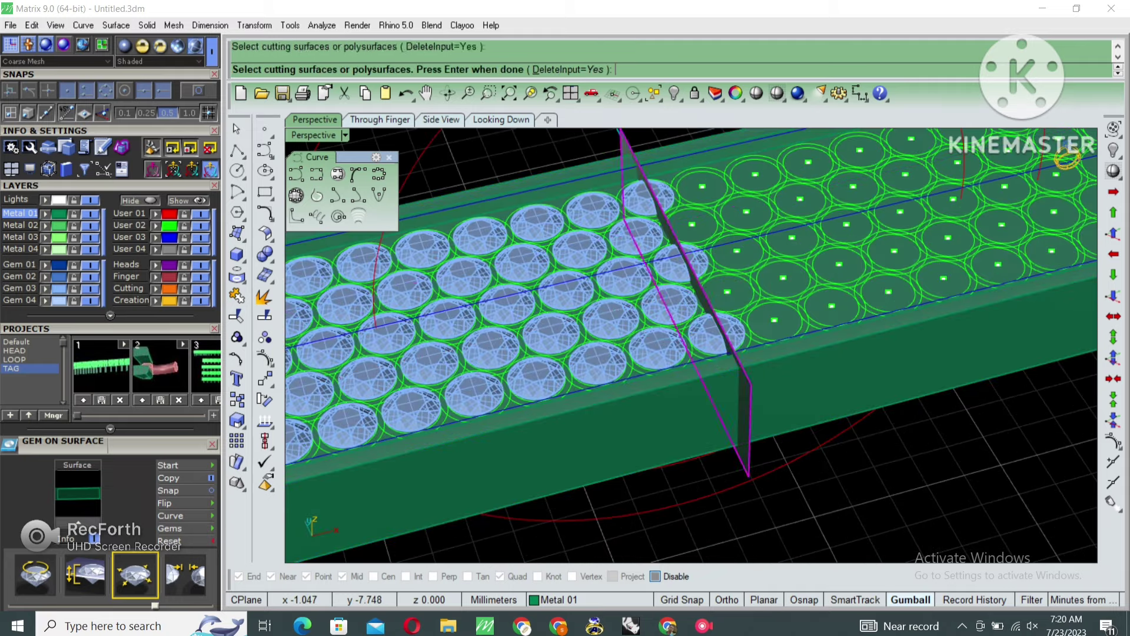
pyautogui.press('Return')
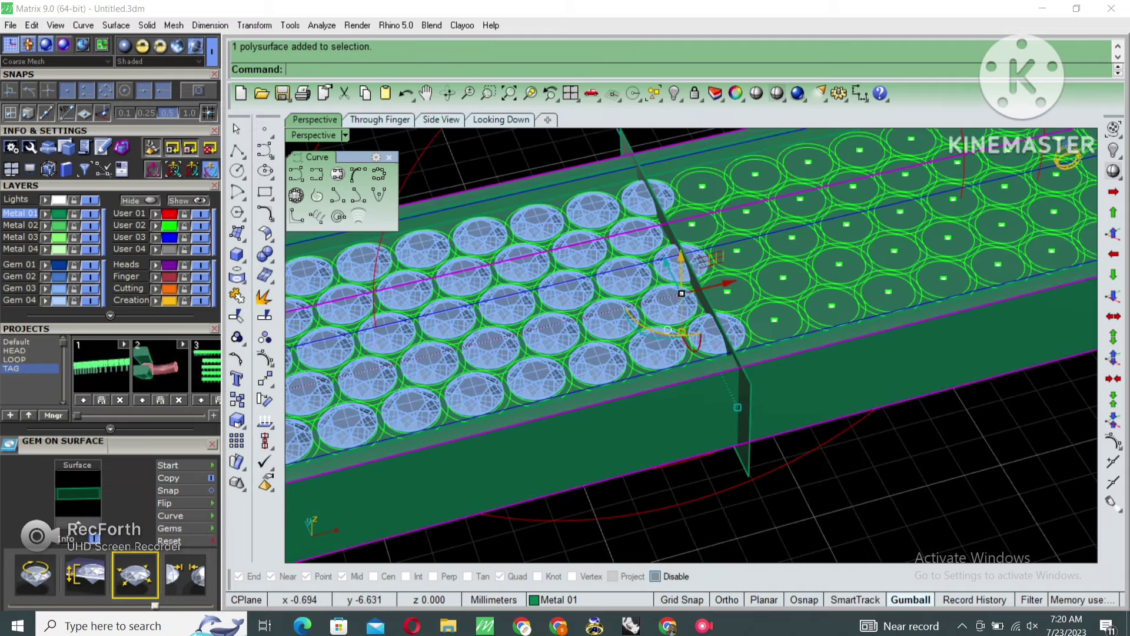
pyautogui.moveTo(686, 412)
pyautogui.mouseDown(button='right')
pyautogui.moveTo(692, 421)
pyautogui.moveTo(721, 365)
pyautogui.mouseUp(button='right')
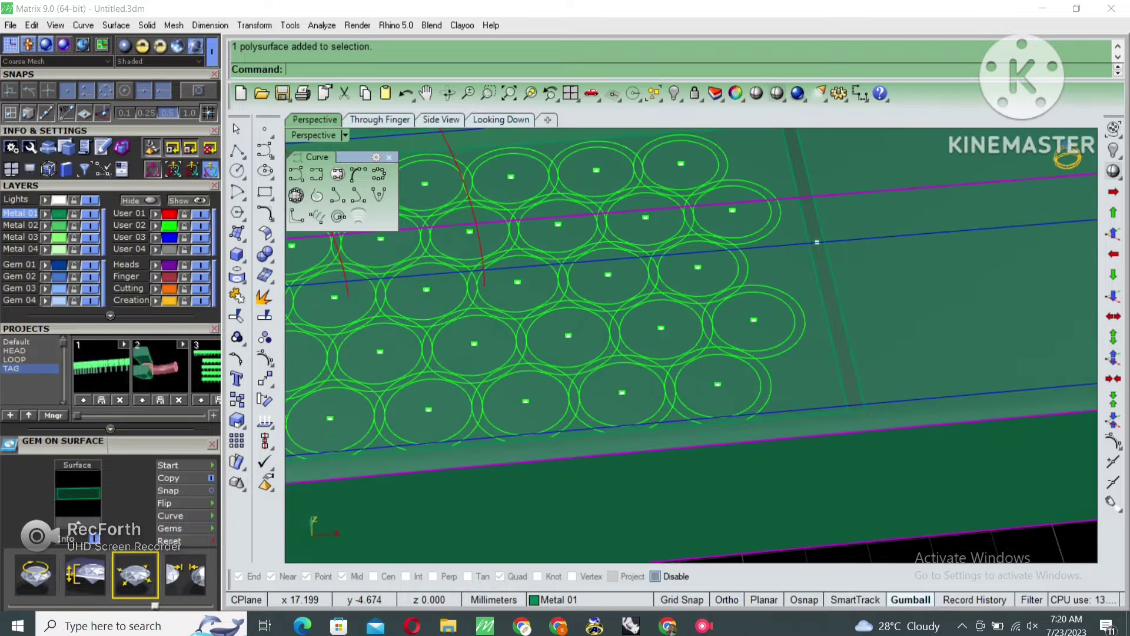
pyautogui.press('Delete')
pyautogui.scroll(-3, 692, 344)
pyautogui.moveTo(692, 344); pyautogui.dragTo(698, 365, button='right')
pyautogui.hotkey('ctrl', 'z')
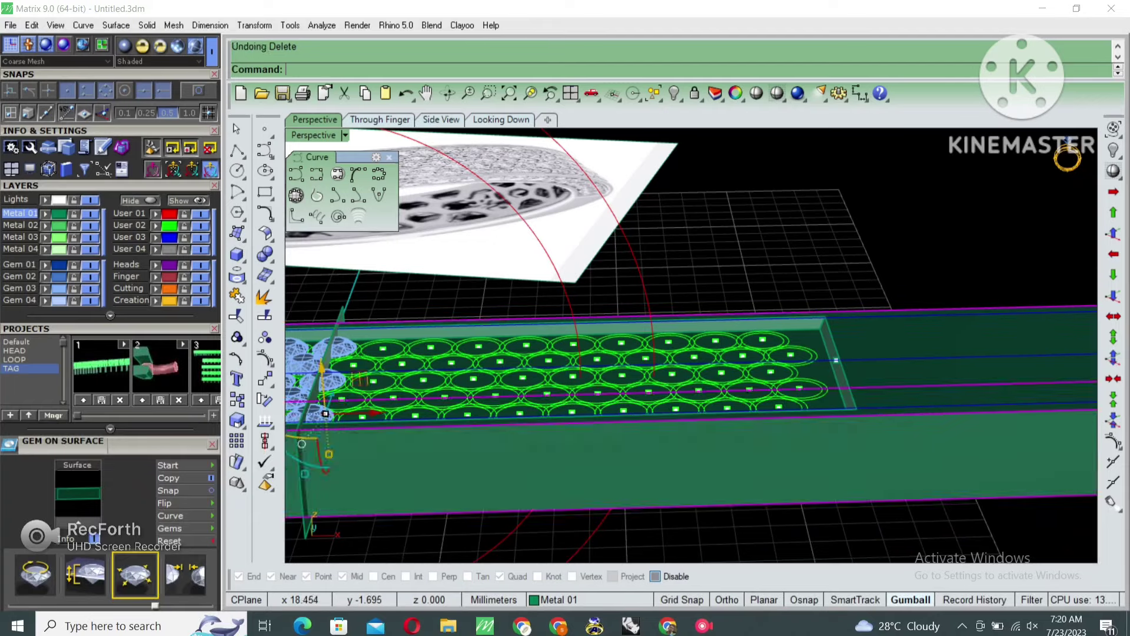
pyautogui.click(694, 460)
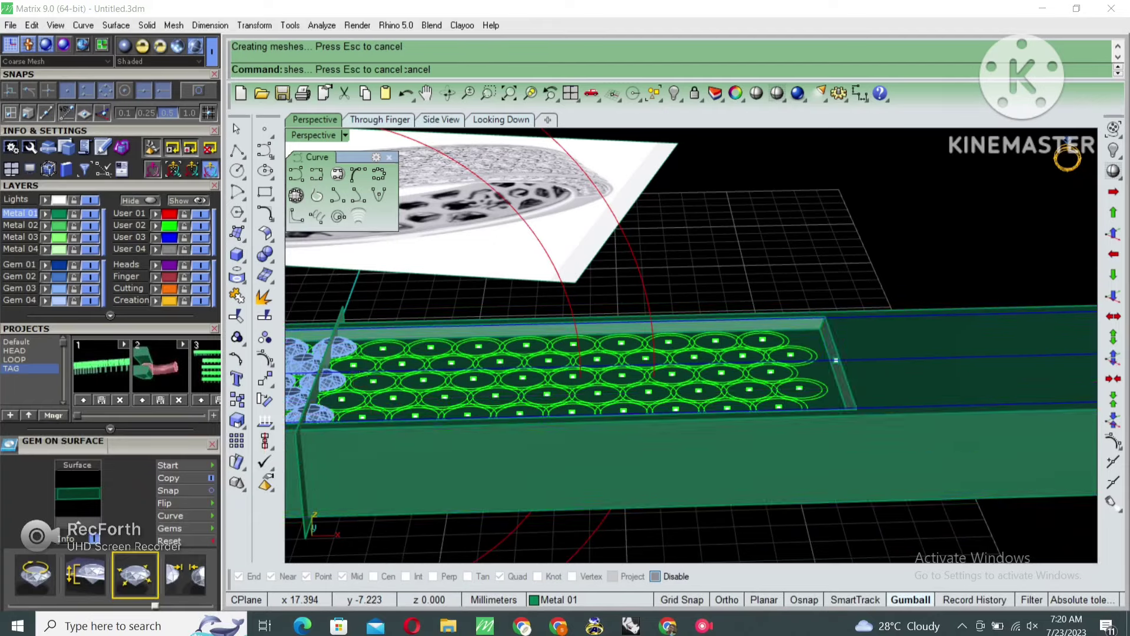
pyautogui.scroll(-3, 691, 344)
# Step: Split the band, extrude the circle into a cylinder and subtract it, leaving a C-shaped arc
pyautogui.write('n')
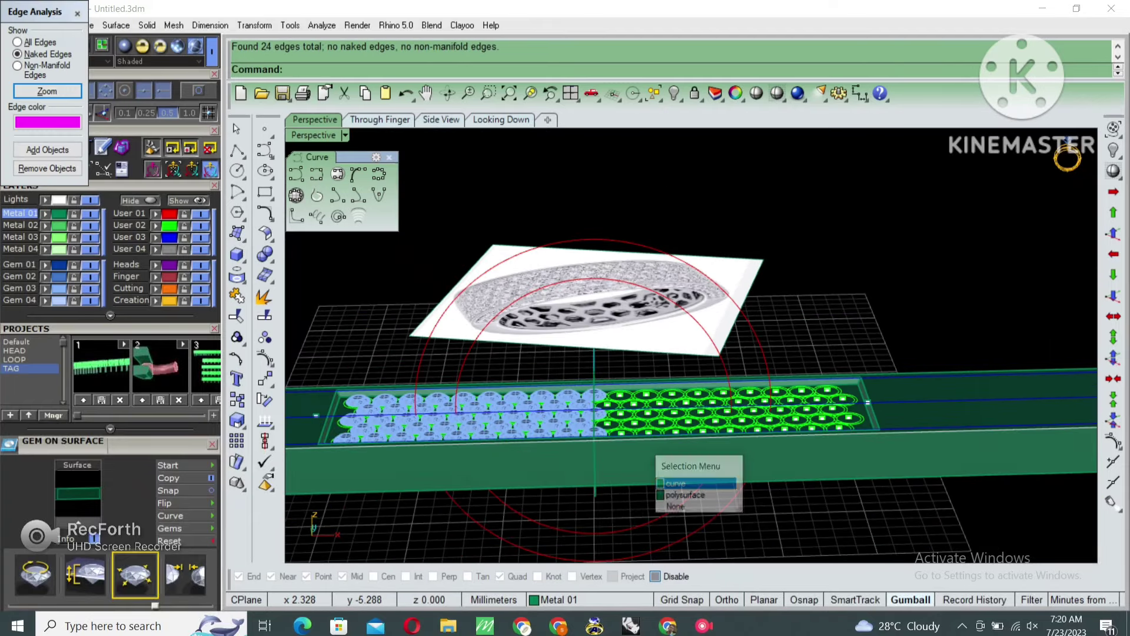
pyautogui.click(684, 493)
pyautogui.press('Return')
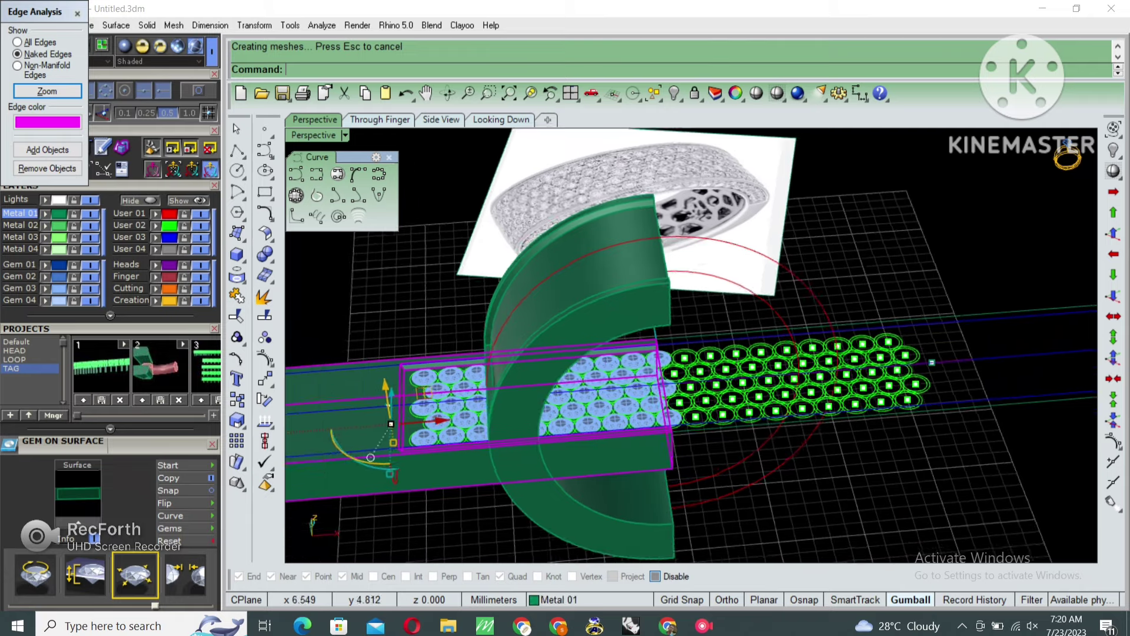
pyautogui.write('e')
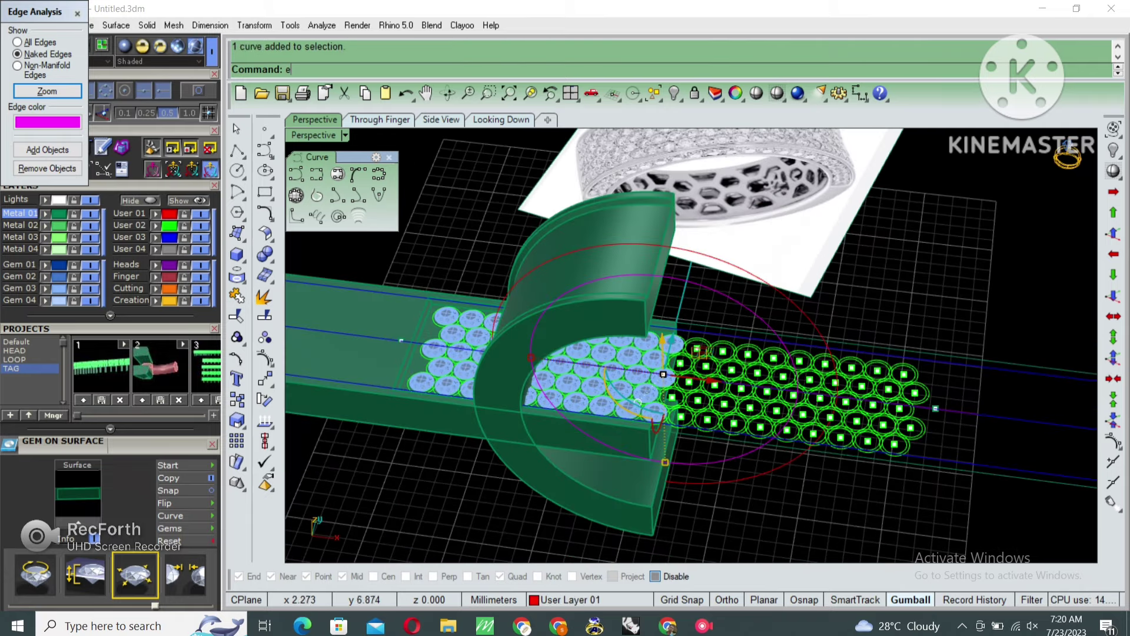
pyautogui.press('Return')
pyautogui.click(552, 389)
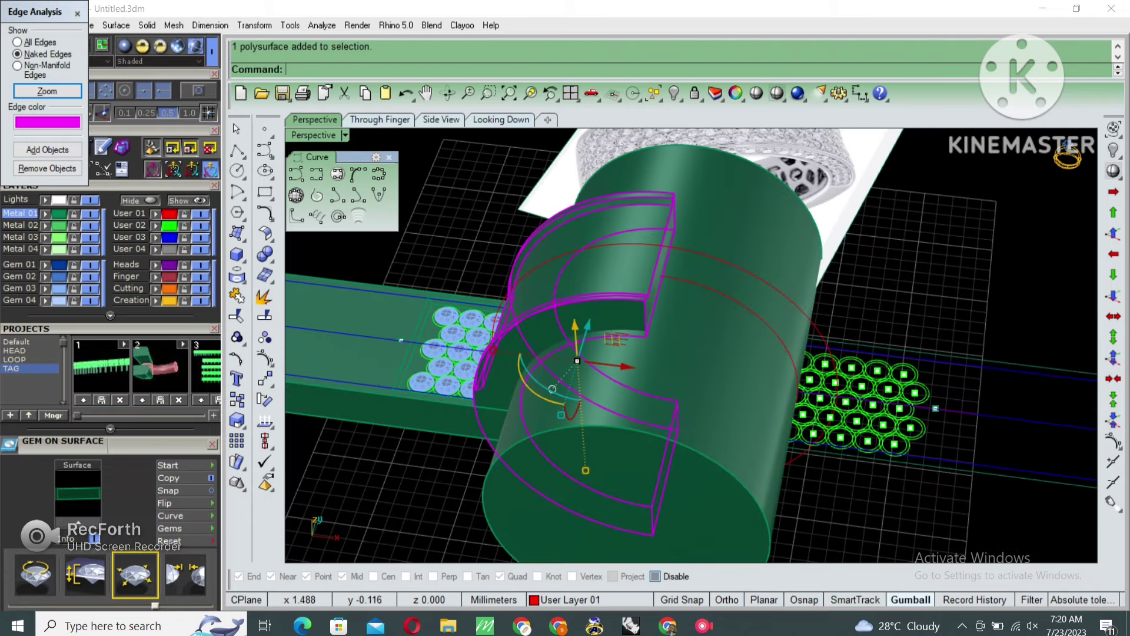
pyautogui.write('bd')
pyautogui.press('Return')
pyautogui.click(552, 388)
pyautogui.press('Return')
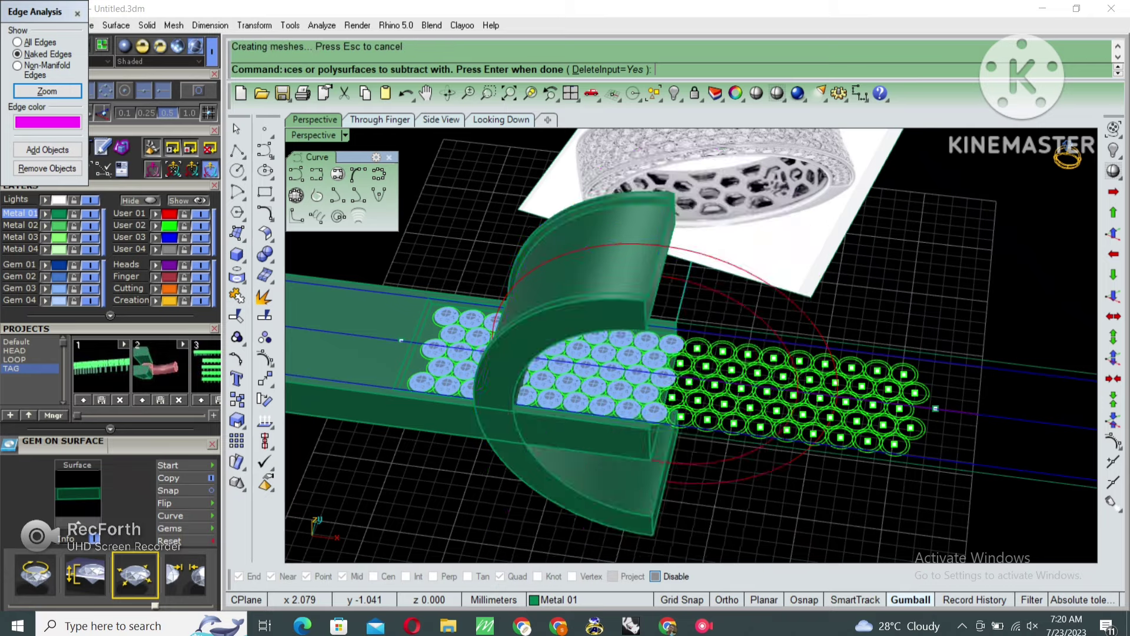
# Step: Flow the 45-gem block from the straight base line onto the arc
pyautogui.scroll(2, 656, 404)
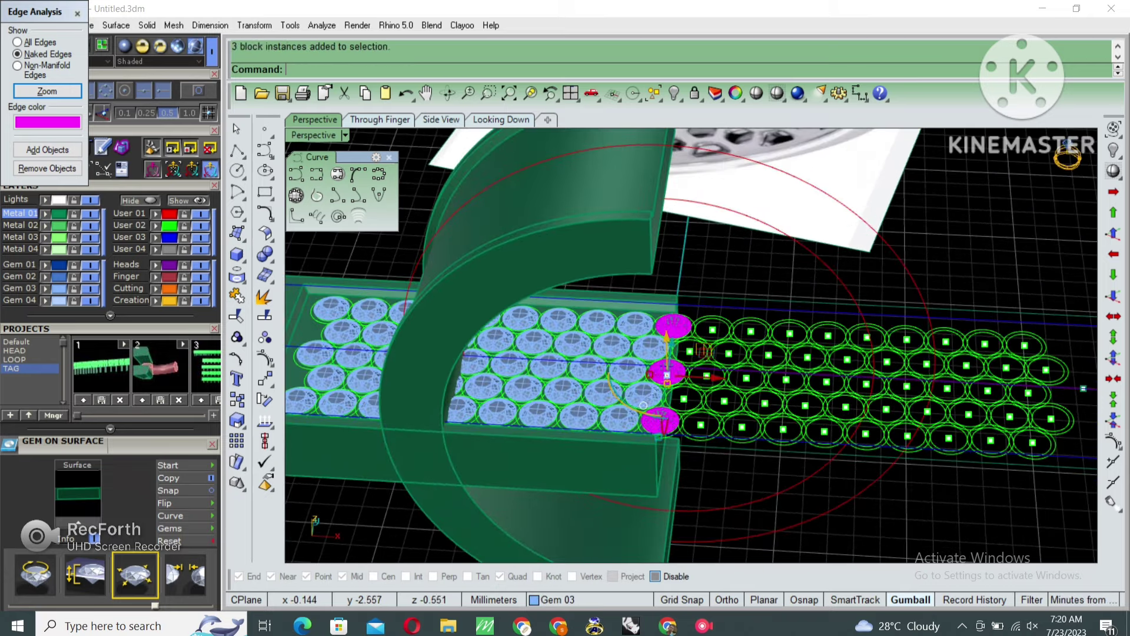
pyautogui.moveTo(643, 405); pyautogui.dragTo(289, 294)
pyautogui.scroll(-2, 482, 434)
pyautogui.write('f')
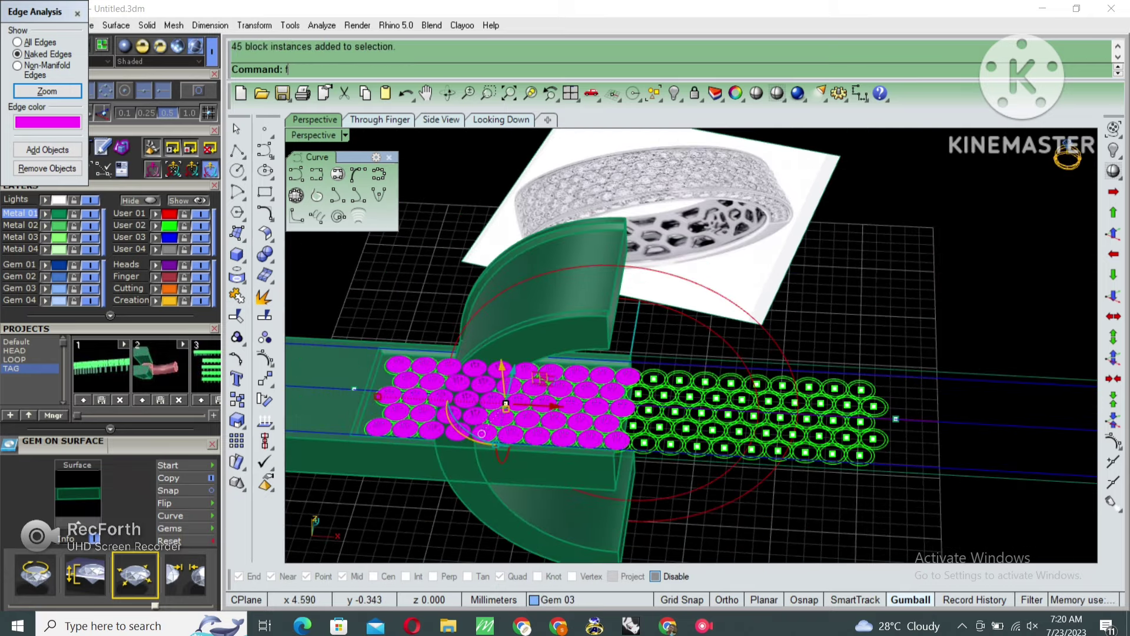
pyautogui.press('Return')
pyautogui.scroll(2, 481, 434)
pyautogui.click(1009, 428)
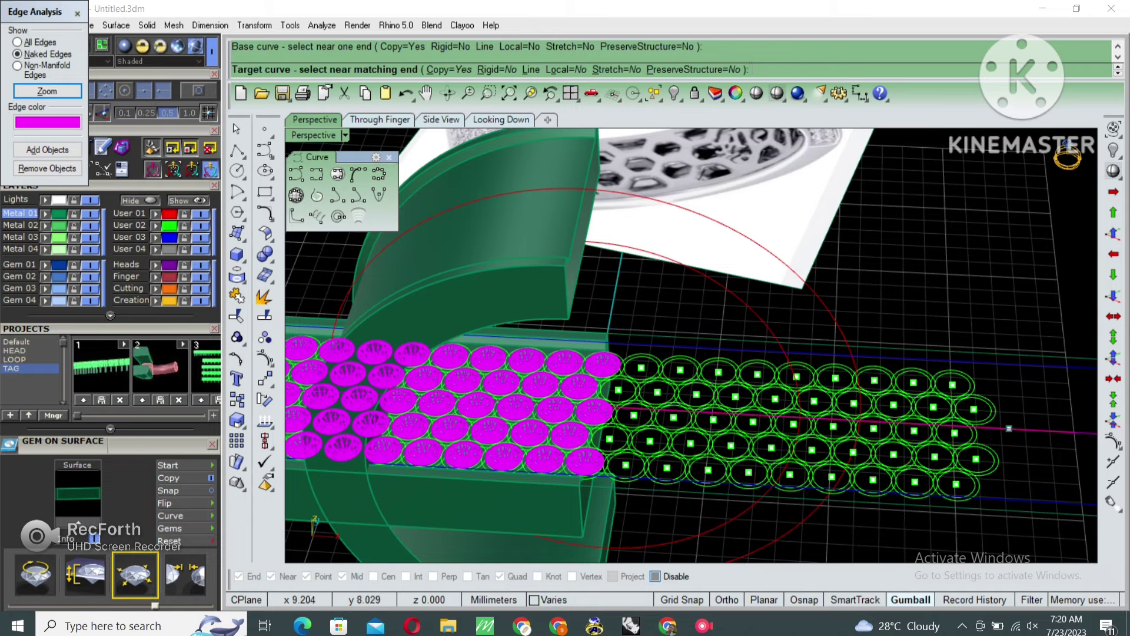
pyautogui.click(615, 335)
pyautogui.scroll(-3, 614, 404)
pyautogui.scroll(-2, 614, 405)
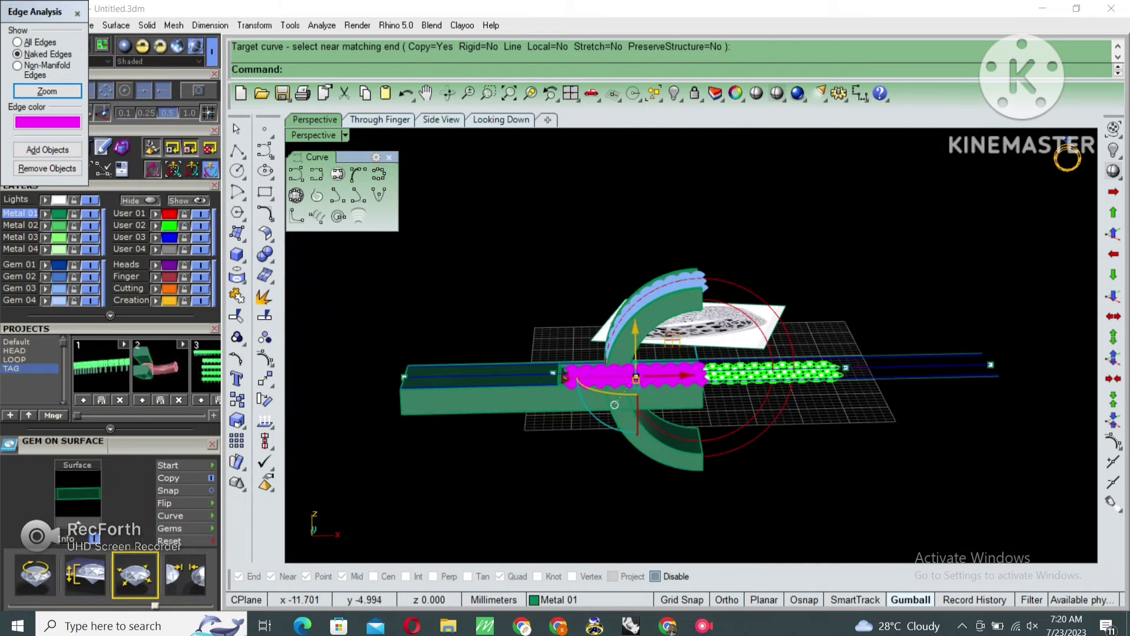
# Step: Hide the shank, gems and curves together
pyautogui.moveTo(356, 335); pyautogui.dragTo(1095, 506)
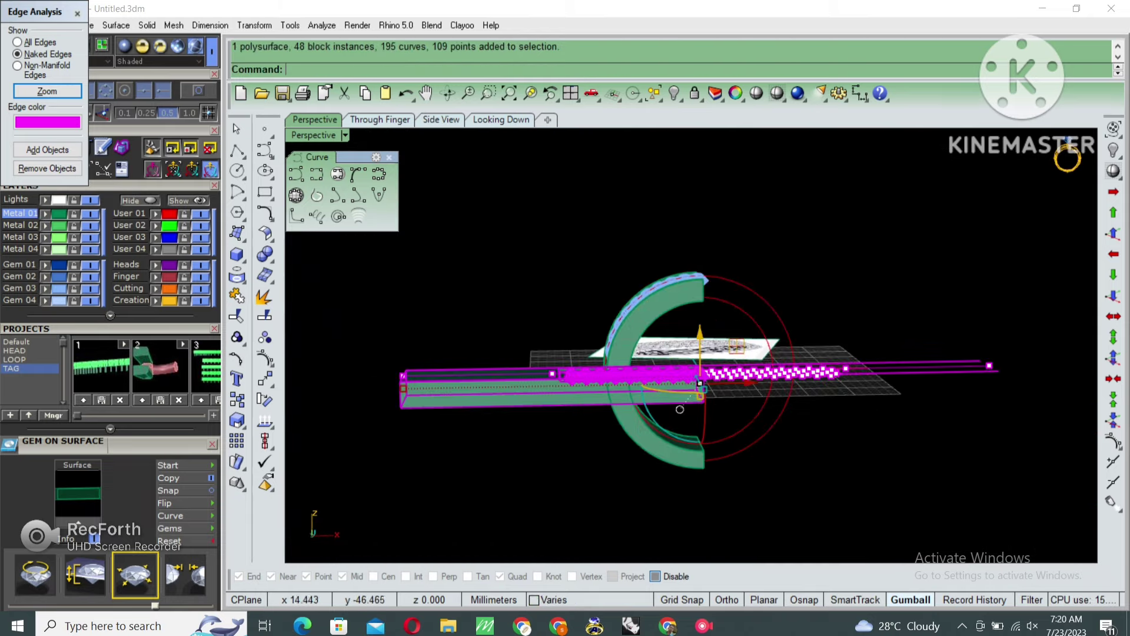
pyautogui.write('hide')
pyautogui.press('Return')
pyautogui.moveTo(680, 409); pyautogui.dragTo(680, 341, button='right')
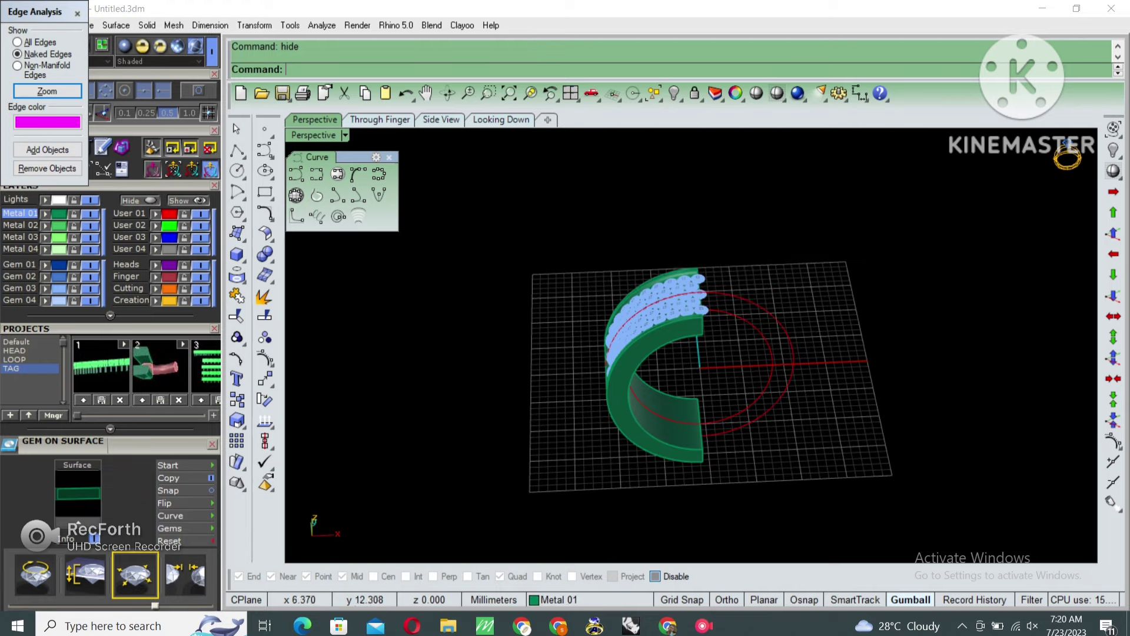
# Step: Select all the gems except the rightmost one in the Through Finger view
pyautogui.hotkey('ctrl', 'm')
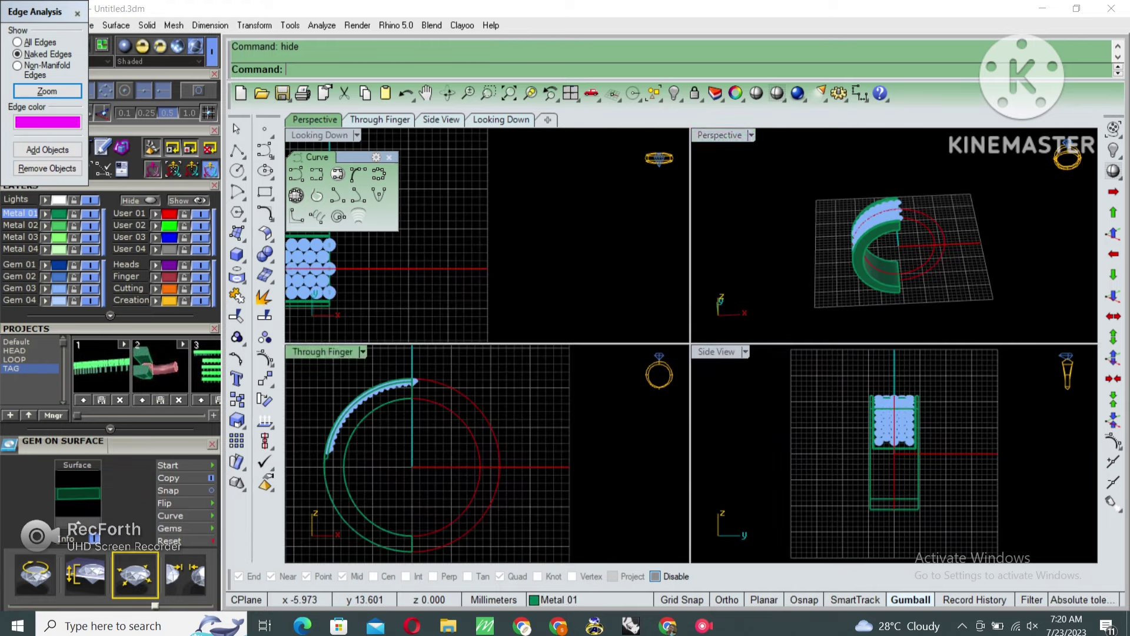
pyautogui.doubleClick(323, 352)
pyautogui.scroll(5, 657, 294)
pyautogui.click(656, 294)
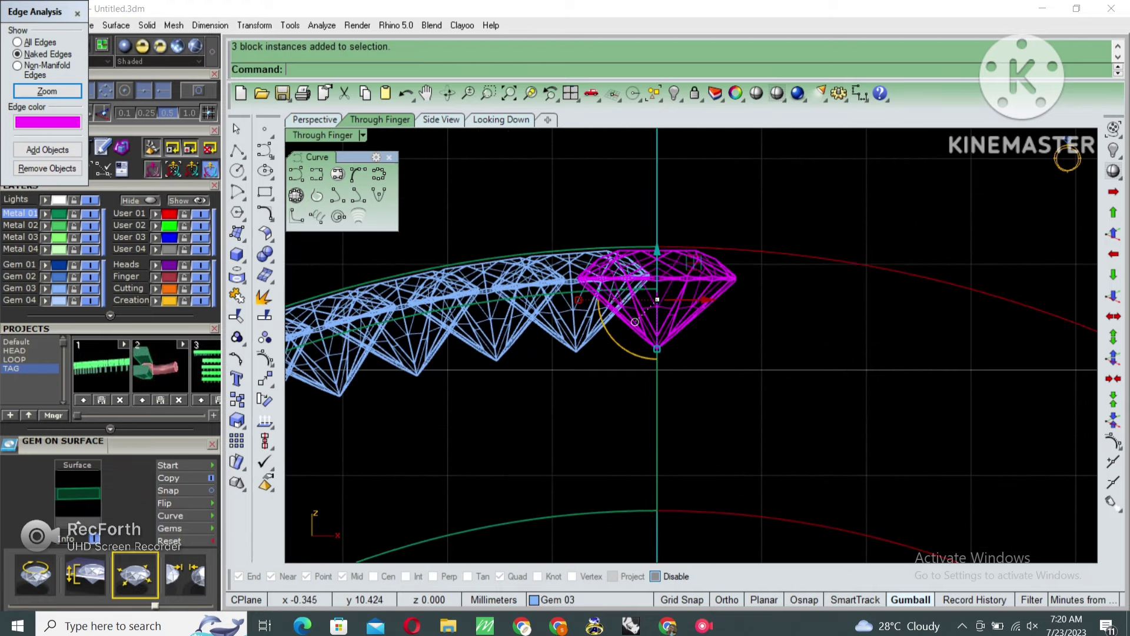
pyautogui.hotkey('ctrl', 'a')
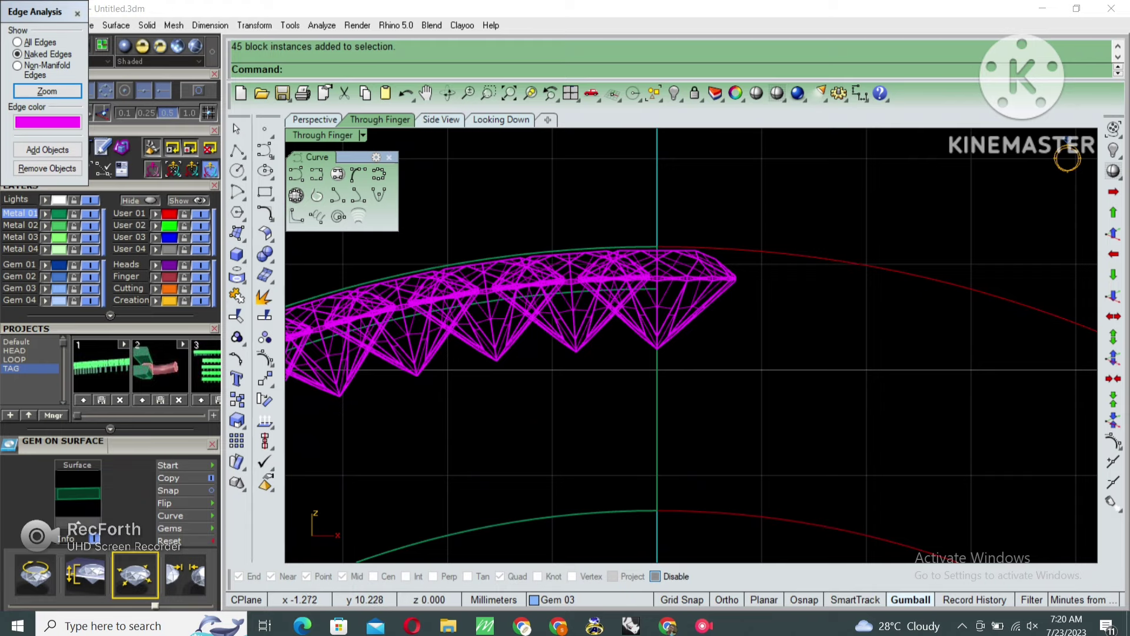
pyautogui.keyDown('ctrl'); pyautogui.click(657, 294); pyautogui.keyUp('ctrl')
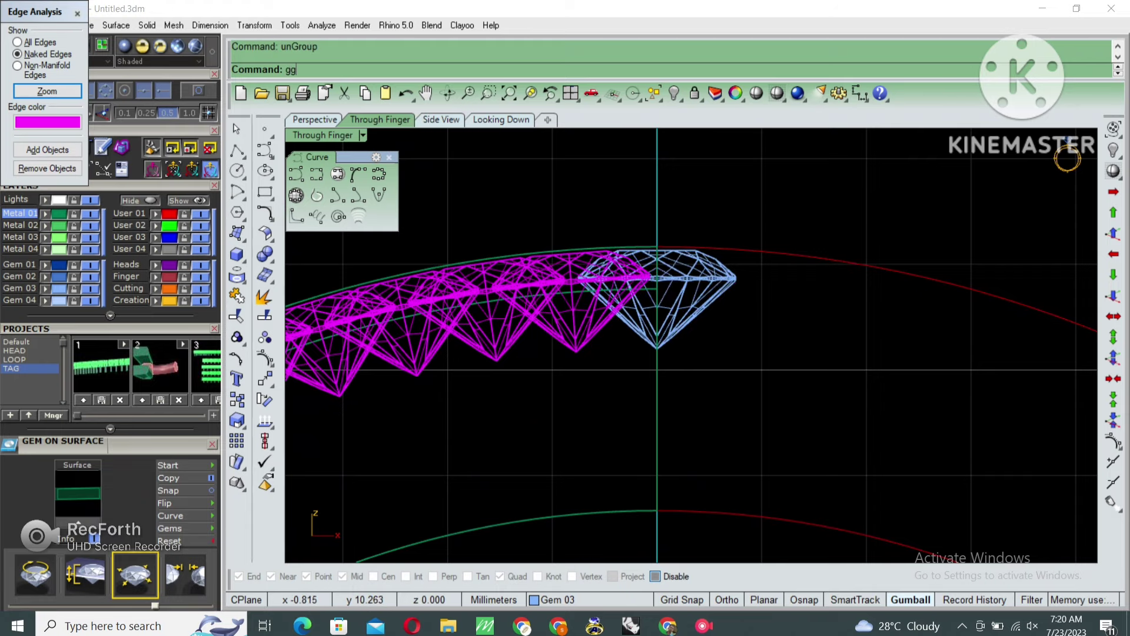
pyautogui.hotkey('ctrl', 'm')
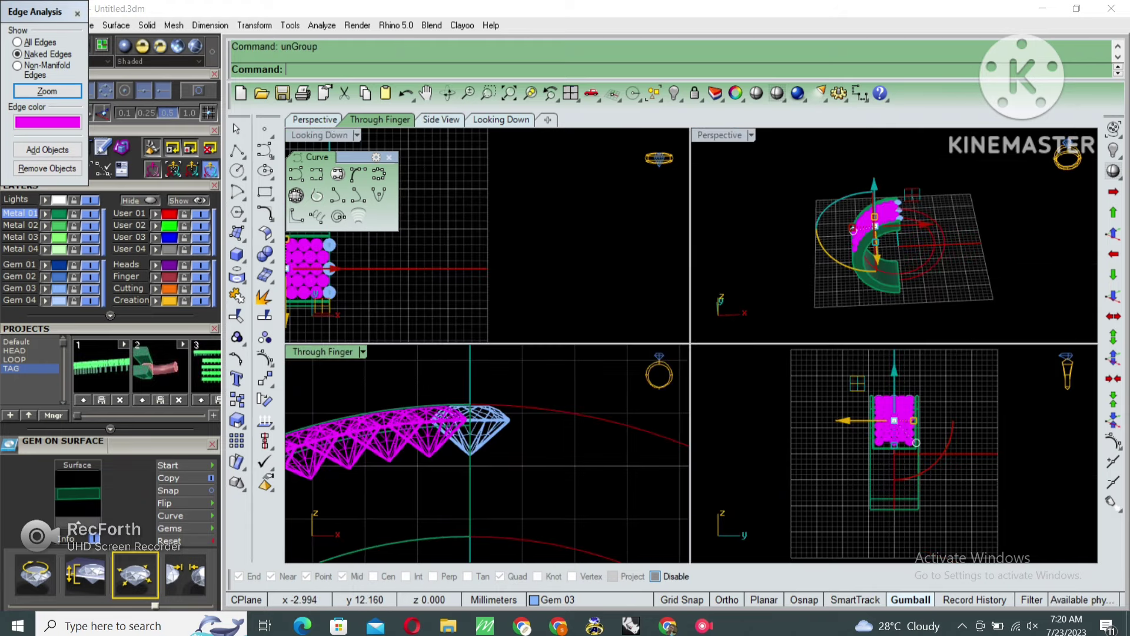
pyautogui.click(315, 120)
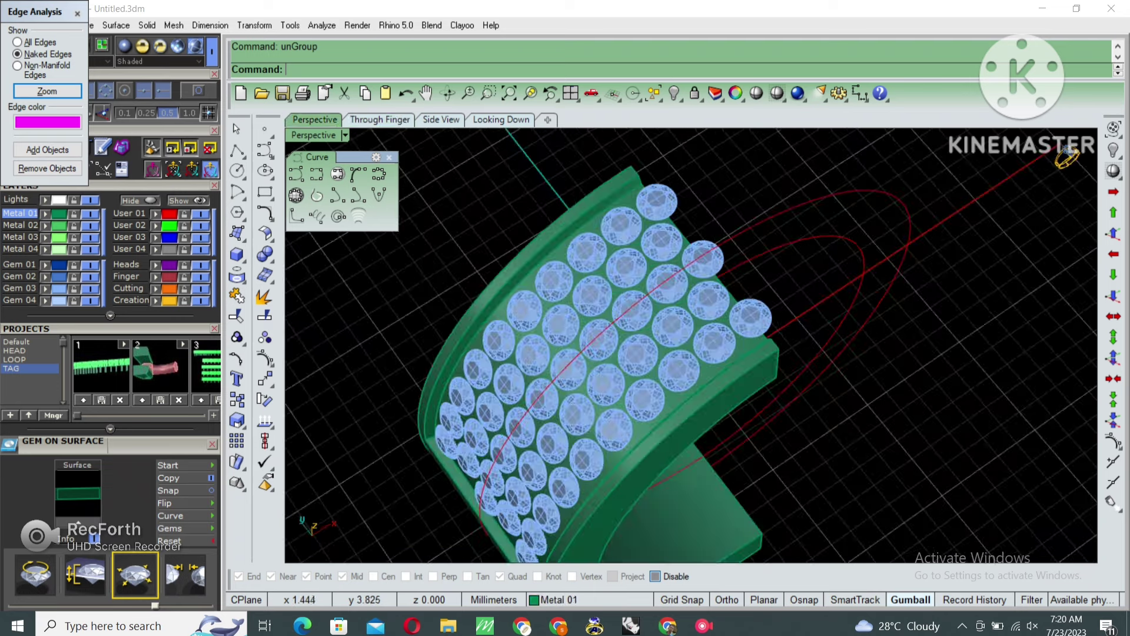
# Step: Ungroup the selected pavé gems
pyautogui.scroll(3, 612, 338)
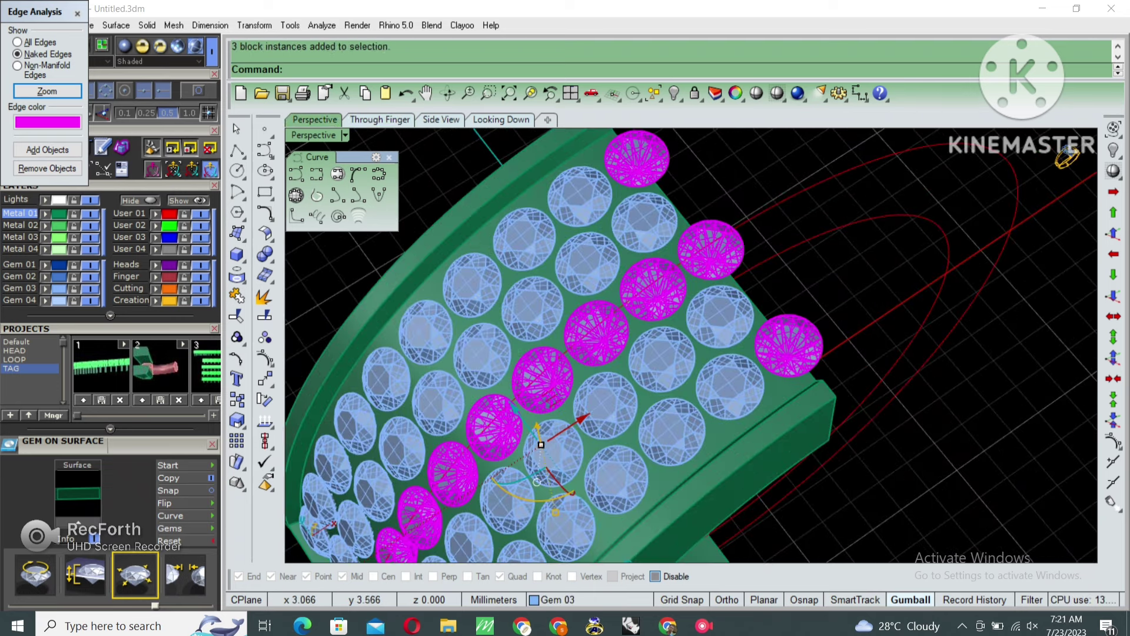
pyautogui.hotkey('ctrl', 'shift', 'g')
pyautogui.scroll(-3, 689, 345)
pyautogui.write('gg')
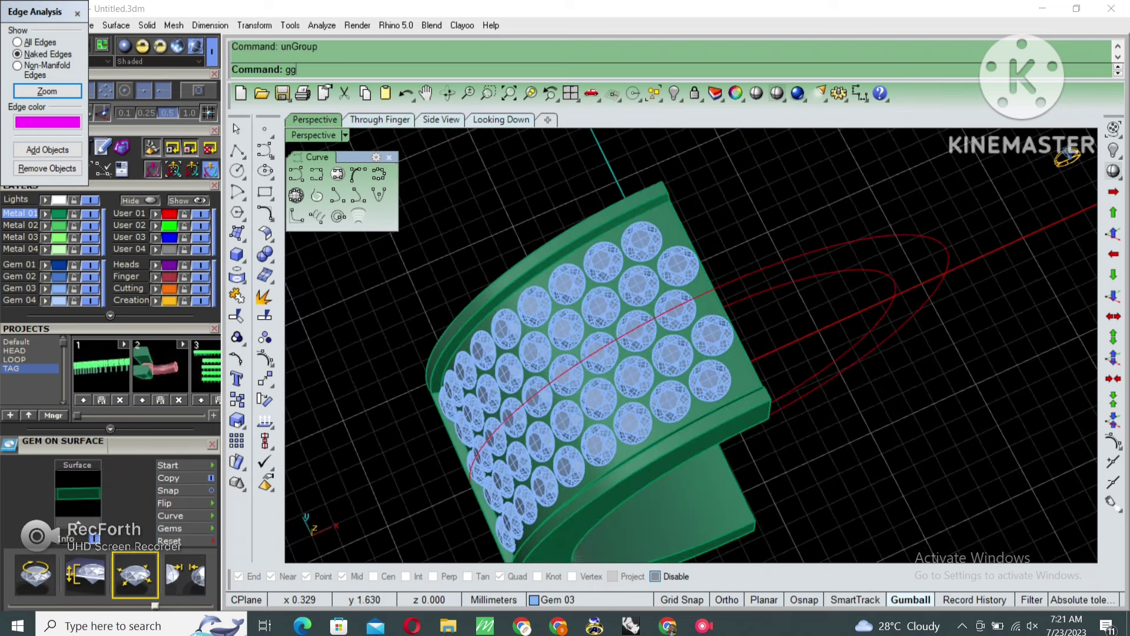
pyautogui.press('Escape')
pyautogui.scroll(3, 633, 324)
pyautogui.scroll(3, 633, 324)
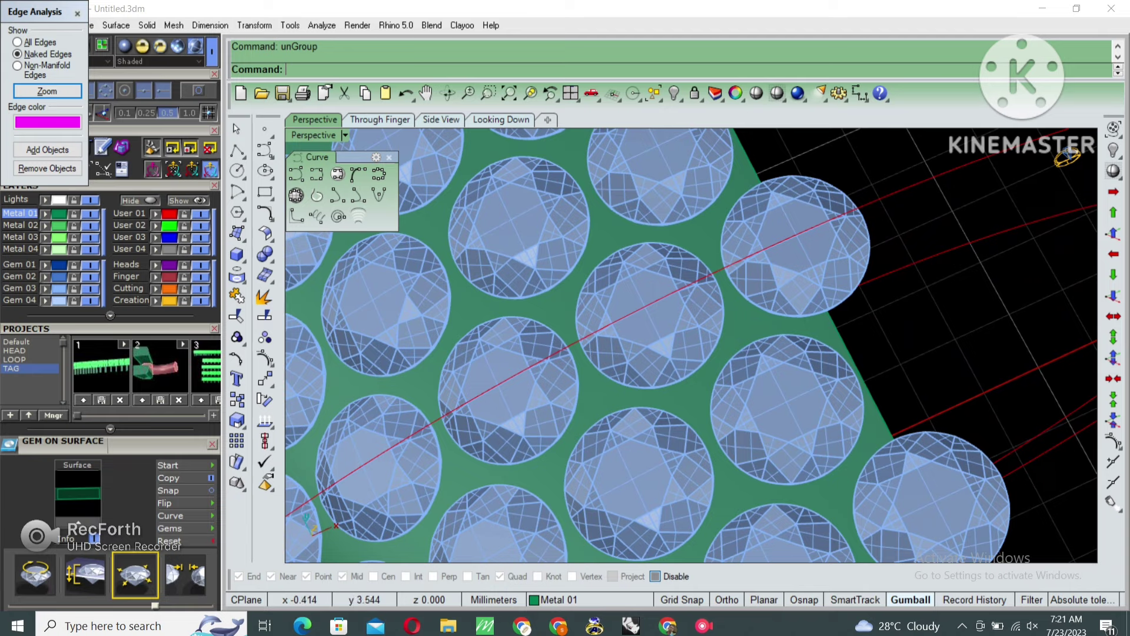
pyautogui.scroll(-2, 692, 344)
# Step: Measure the aligned spacing between two neighbouring gems using Near snapping
pyautogui.hotkey('ctrl', 'm')
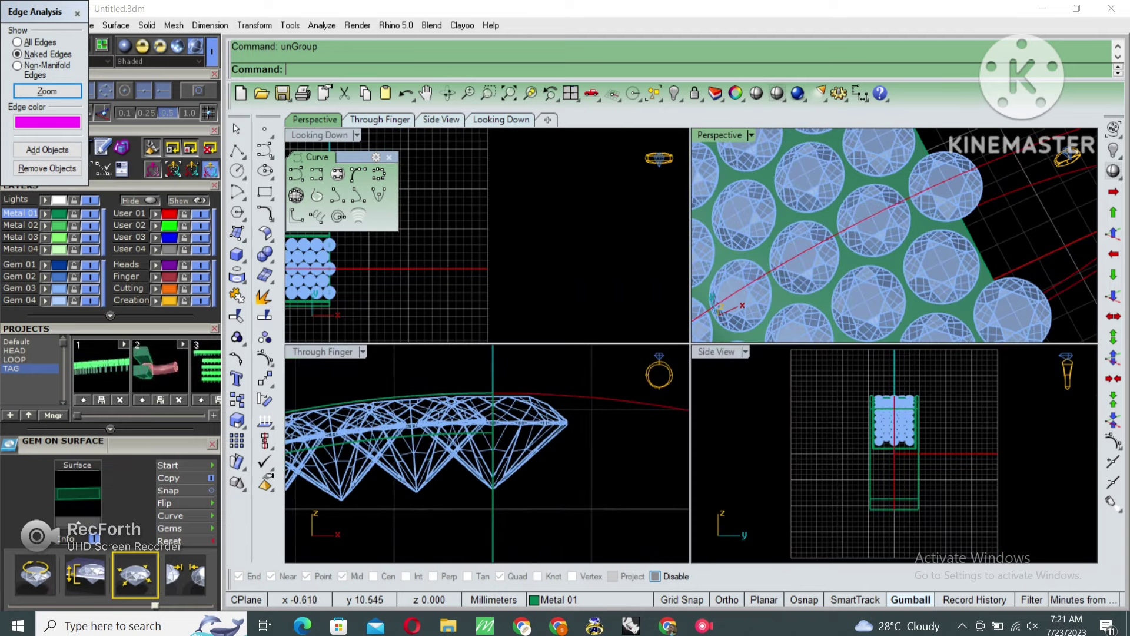
pyautogui.click(453, 471)
pyautogui.click(479, 501)
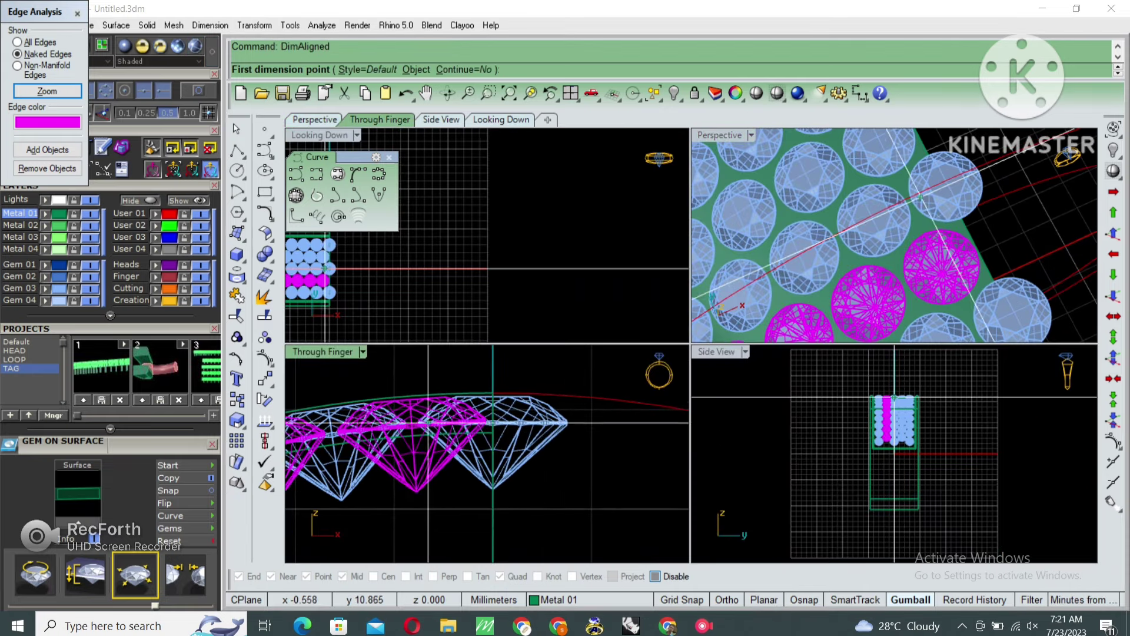
pyautogui.scroll(3, 417, 422)
pyautogui.scroll(2, 417, 422)
pyautogui.scroll(2, 493, 419)
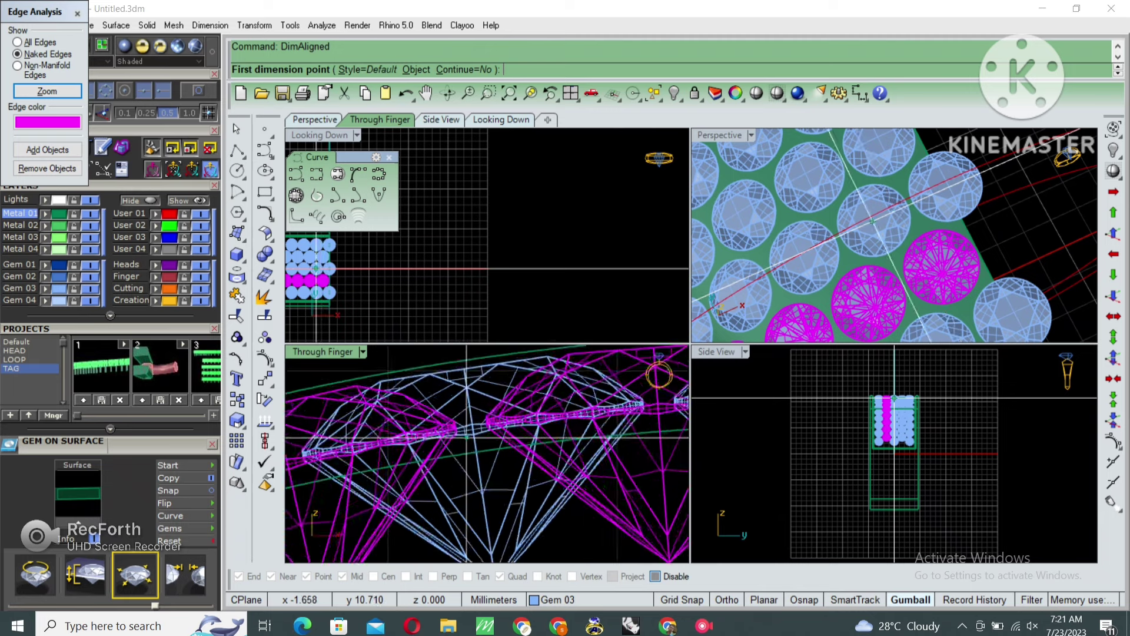
pyautogui.scroll(1, 494, 419)
pyautogui.click(804, 599)
pyautogui.click(504, 395)
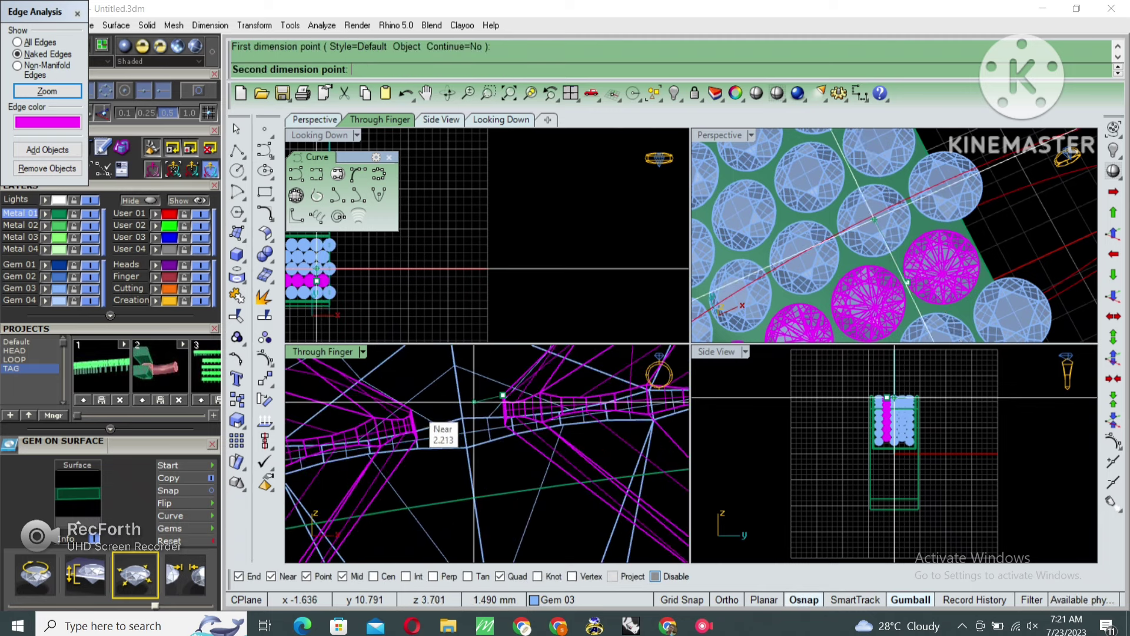
pyautogui.click(411, 409)
pyautogui.scroll(-2, 411, 409)
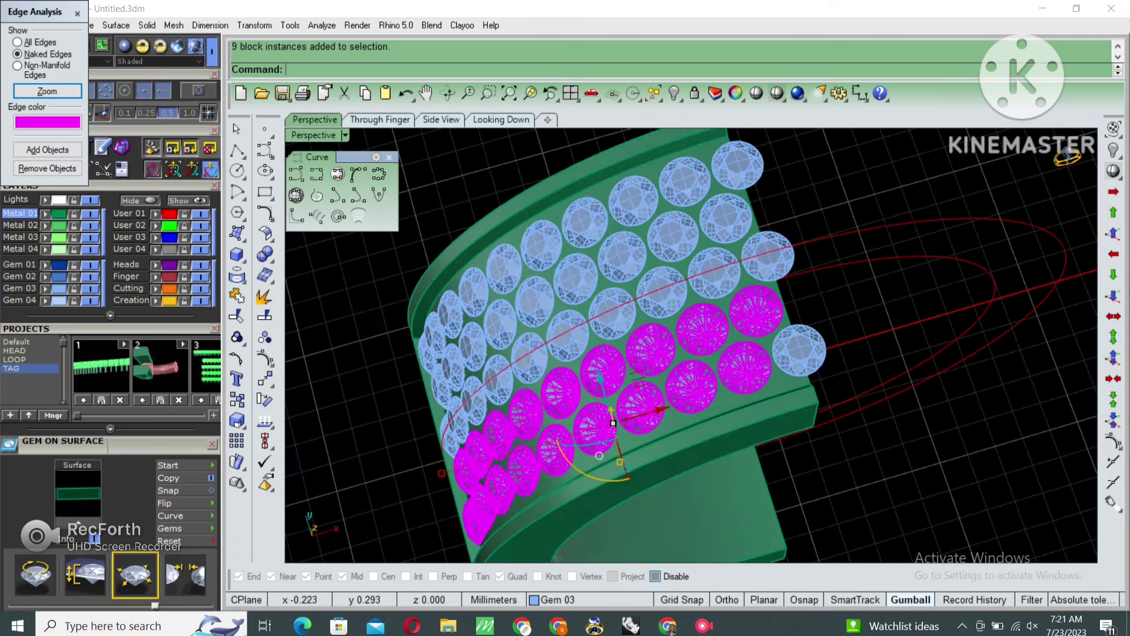
# Step: Mirror the gem rows from start point 0 with Ortho, then run Prong Adder on the bottom row
pyautogui.moveTo(612, 423); pyautogui.dragTo(568, 283)
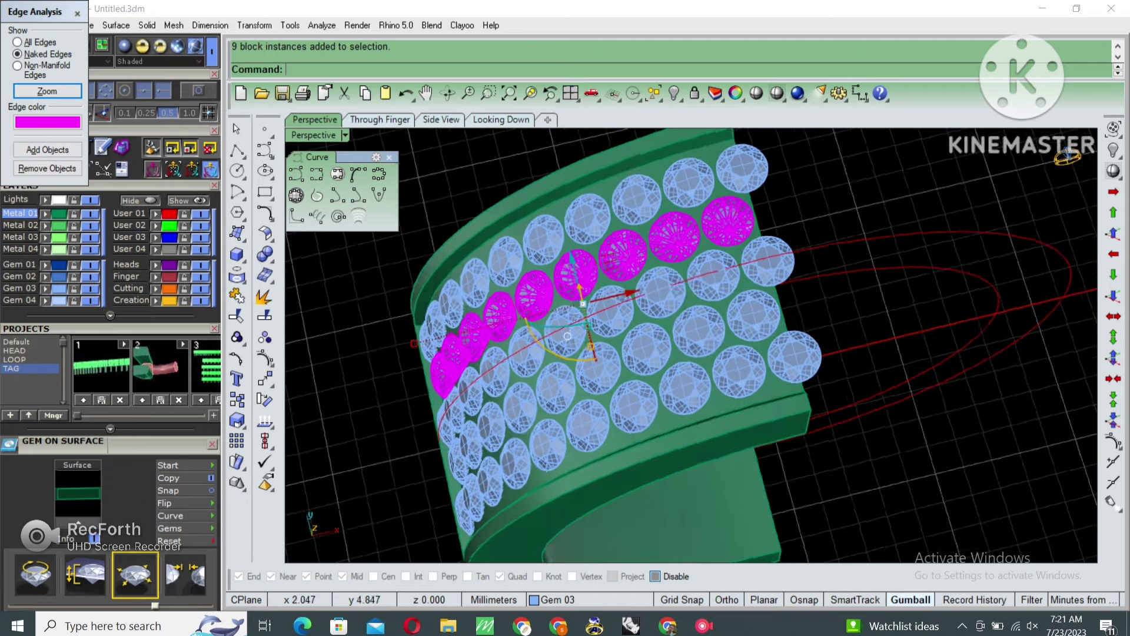
pyautogui.rightClick(732, 302)
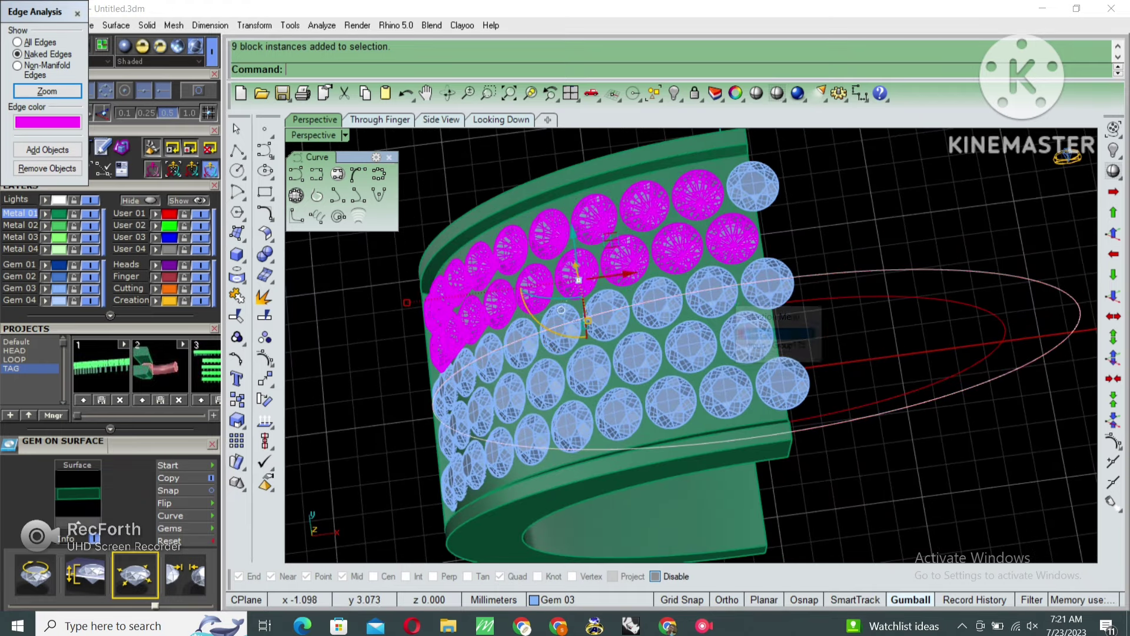
pyautogui.moveTo(579, 281); pyautogui.dragTo(587, 348)
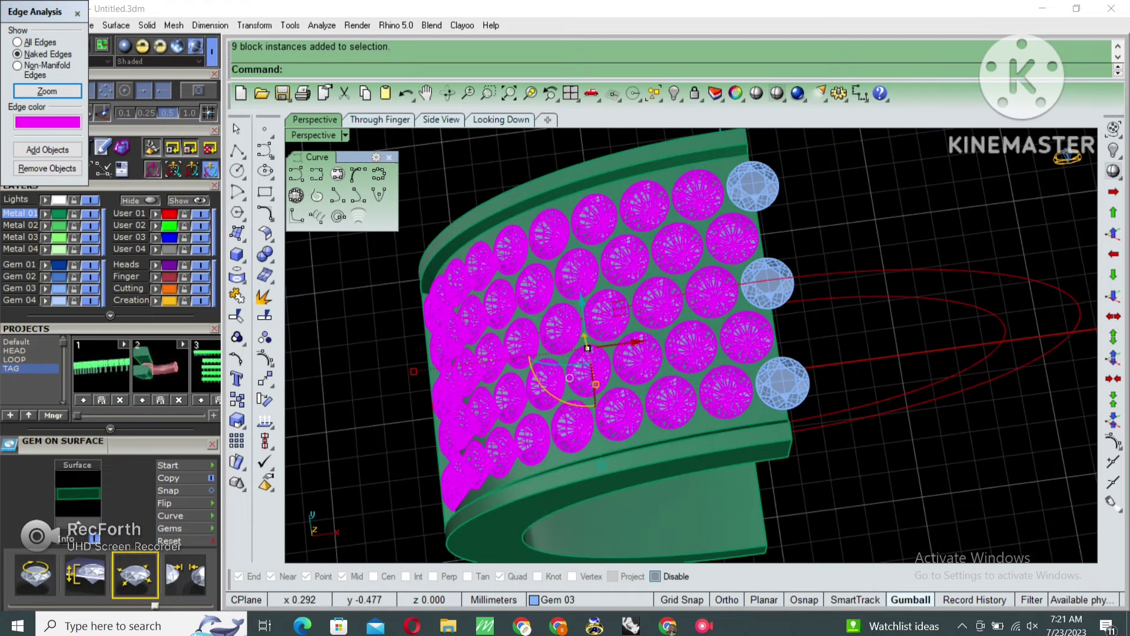
pyautogui.write('irror')
pyautogui.press('Return')
pyautogui.write('0')
pyautogui.press('Return')
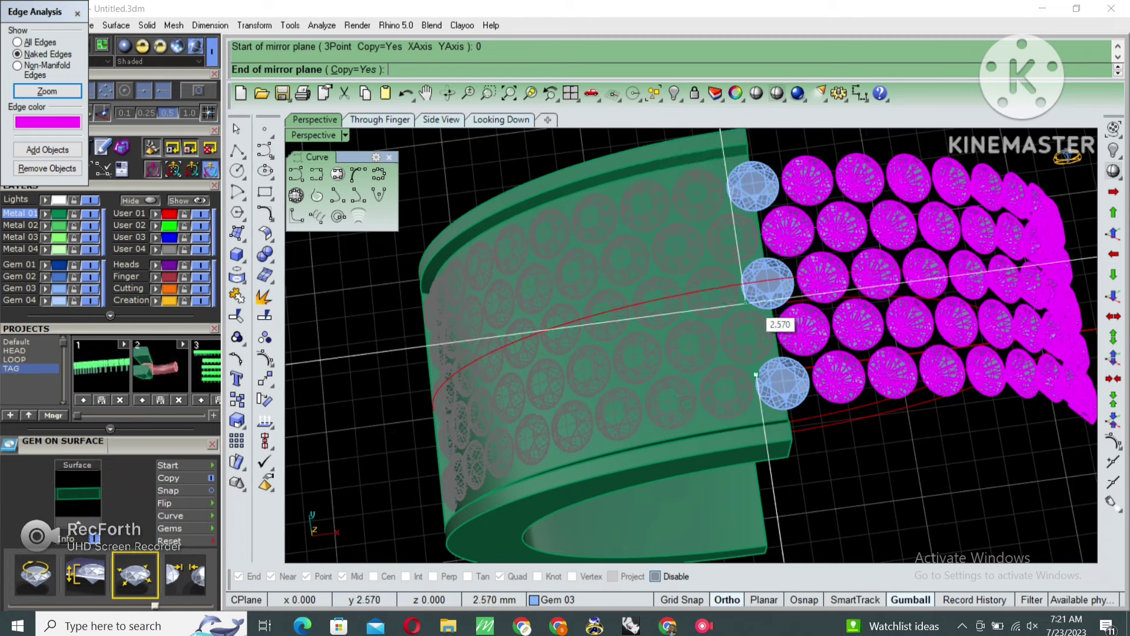
pyautogui.click(743, 299)
pyautogui.click(782, 379)
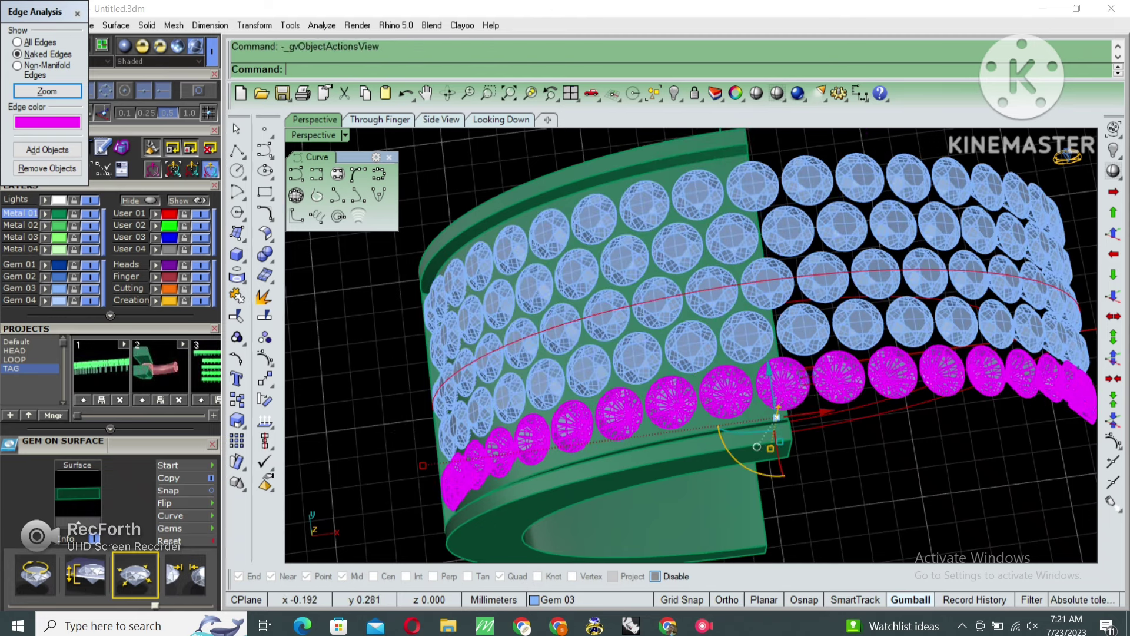
pyautogui.click(778, 386)
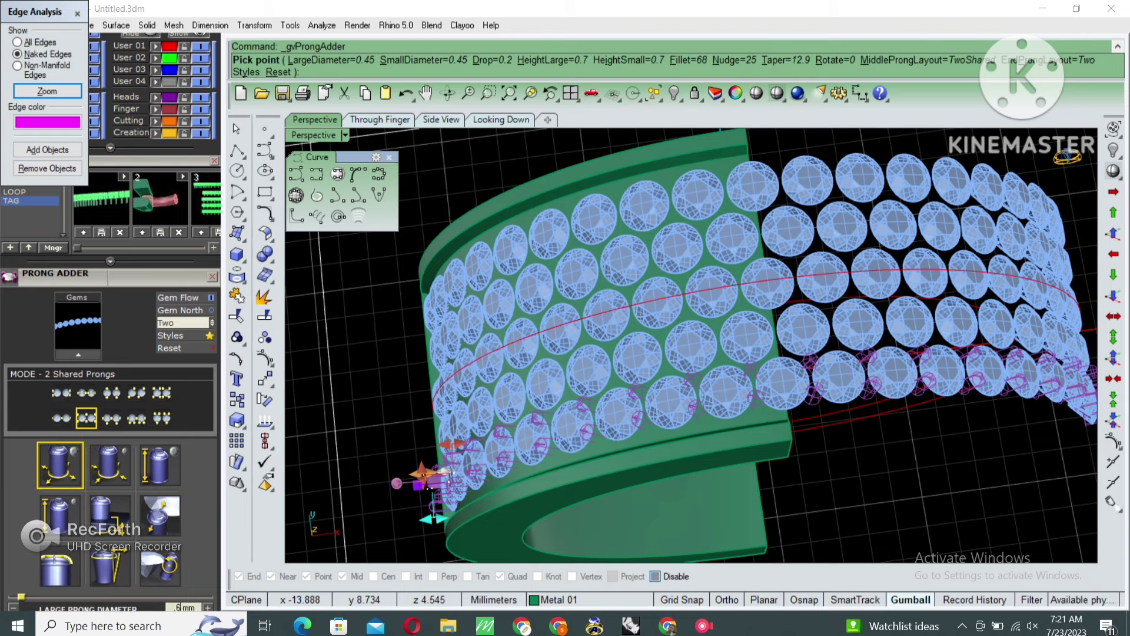
# Step: Set the Prong Adder shared-prong diameter to 0.55 mm and apply it to the selected gems
pyautogui.moveTo(20, 596); pyautogui.dragTo(32, 596)
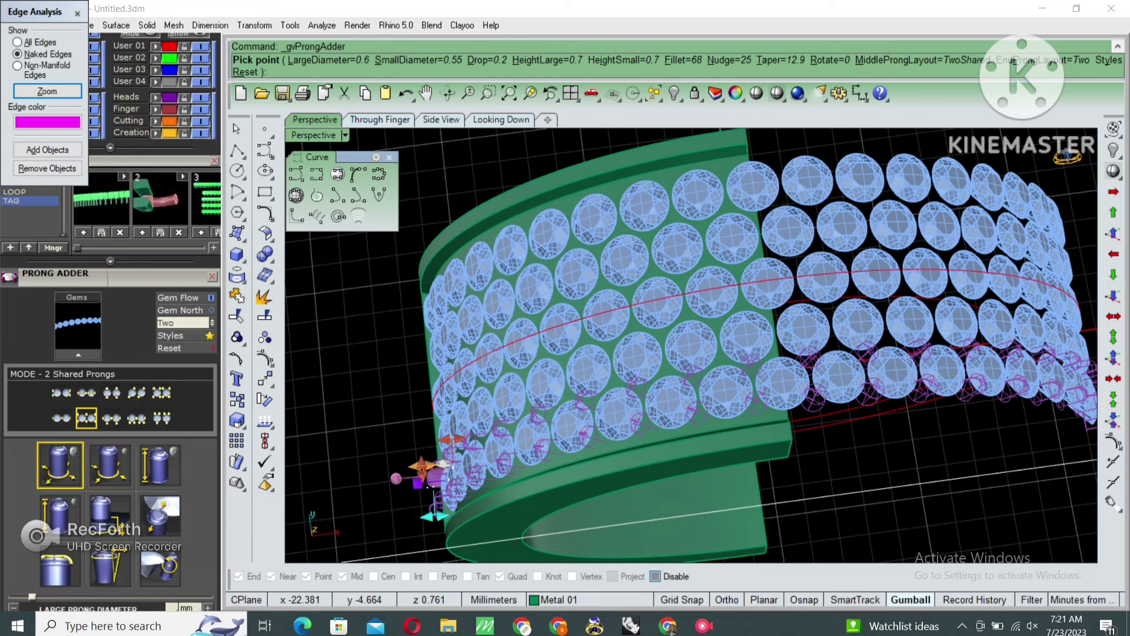
pyautogui.press('Return')
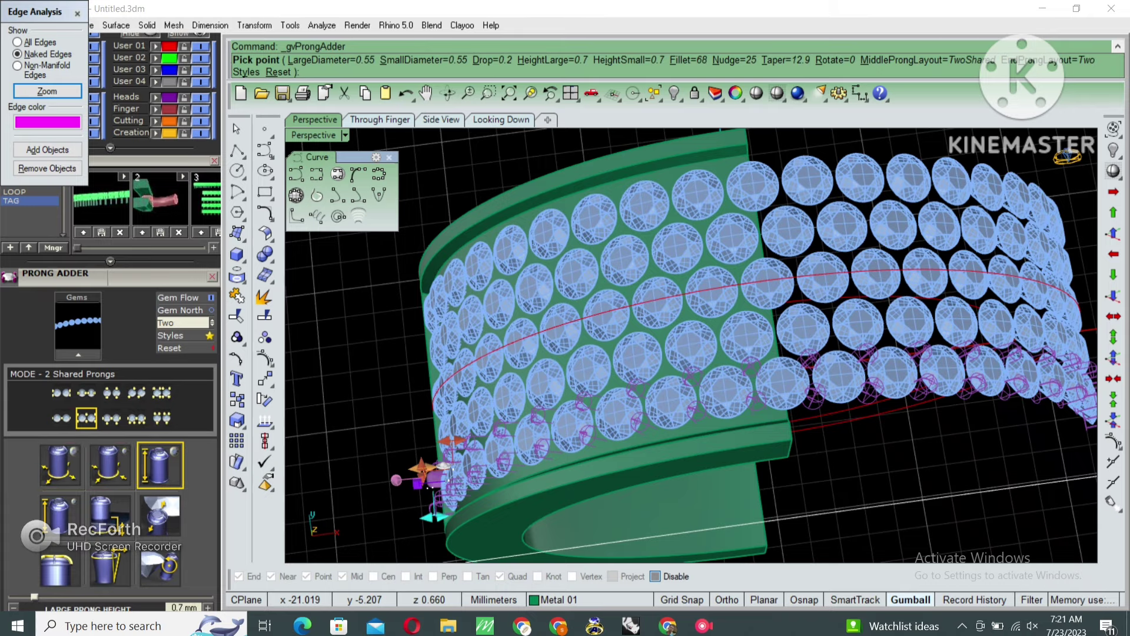
pyautogui.scroll(-3, 691, 345)
pyautogui.scroll(-2, 691, 345)
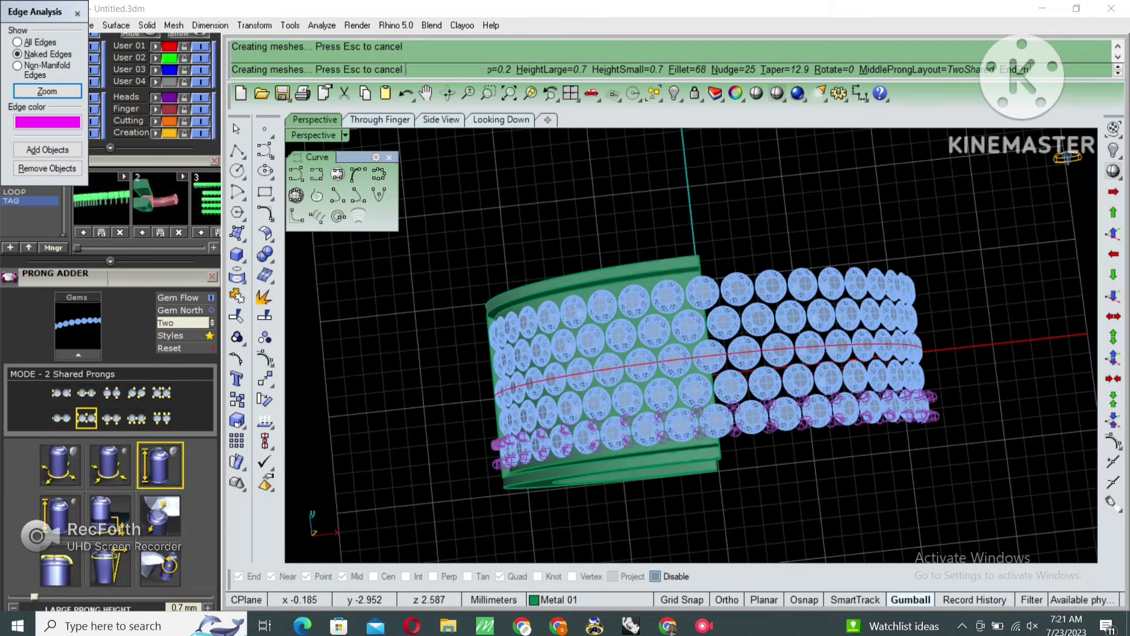
pyautogui.scroll(5, 691, 345)
pyautogui.press('Return')
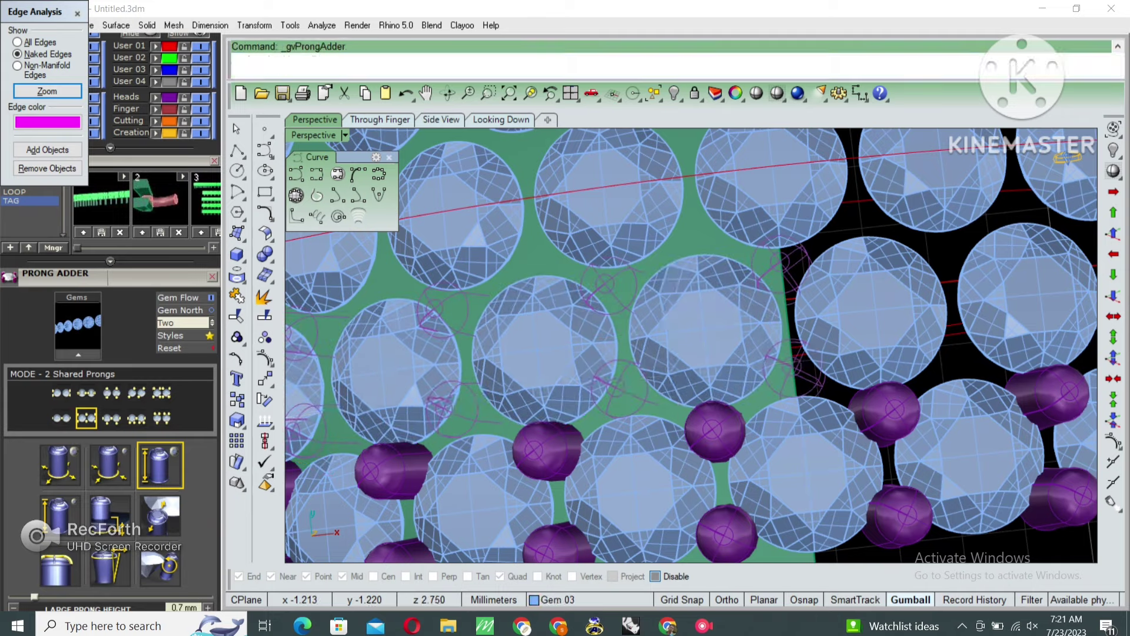
# Step: Place 0.55 mm shared prongs between the gems along each lower pavé row
pyautogui.click(712, 375)
pyautogui.scroll(-2, 712, 375)
pyautogui.scroll(-2, 712, 376)
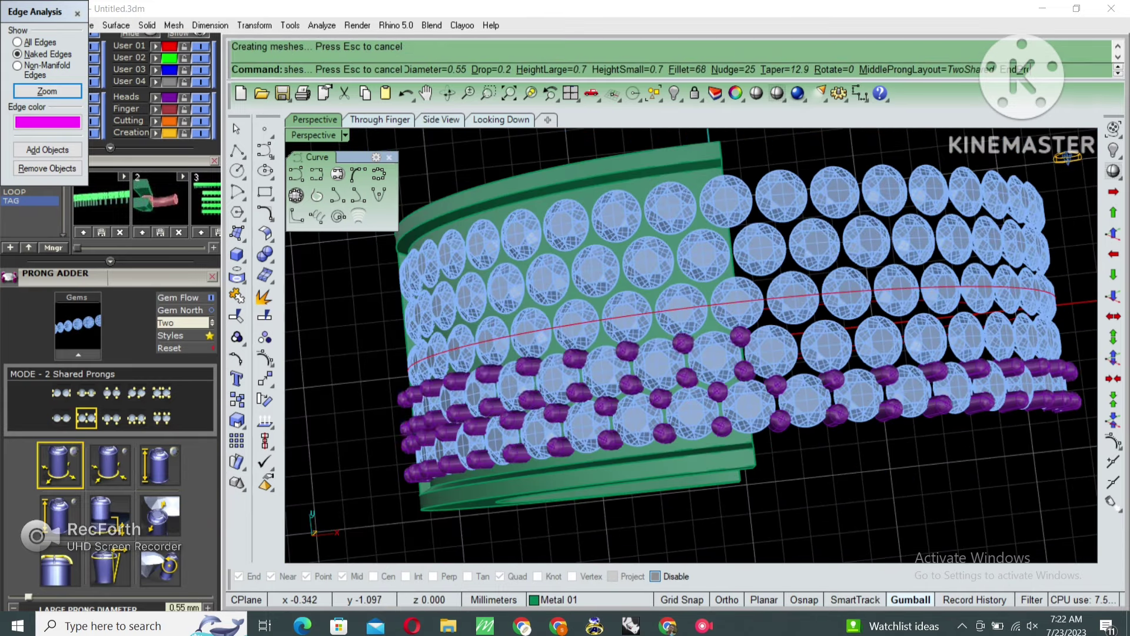
pyautogui.press('Return')
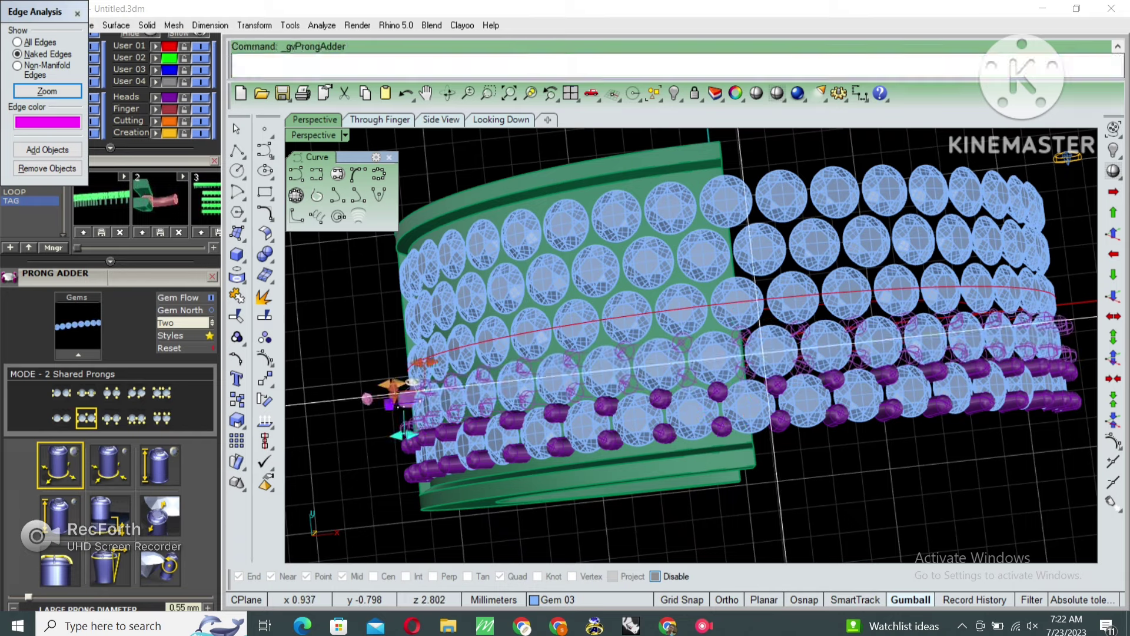
pyautogui.click(719, 392)
pyautogui.scroll(4, 733, 353)
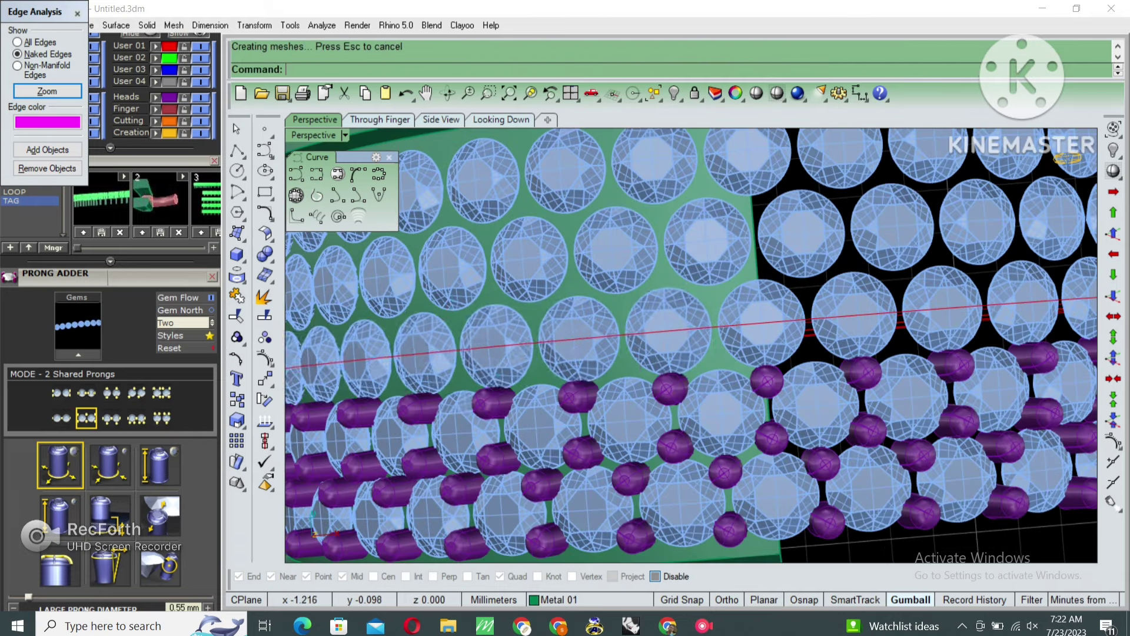
pyautogui.press('Return')
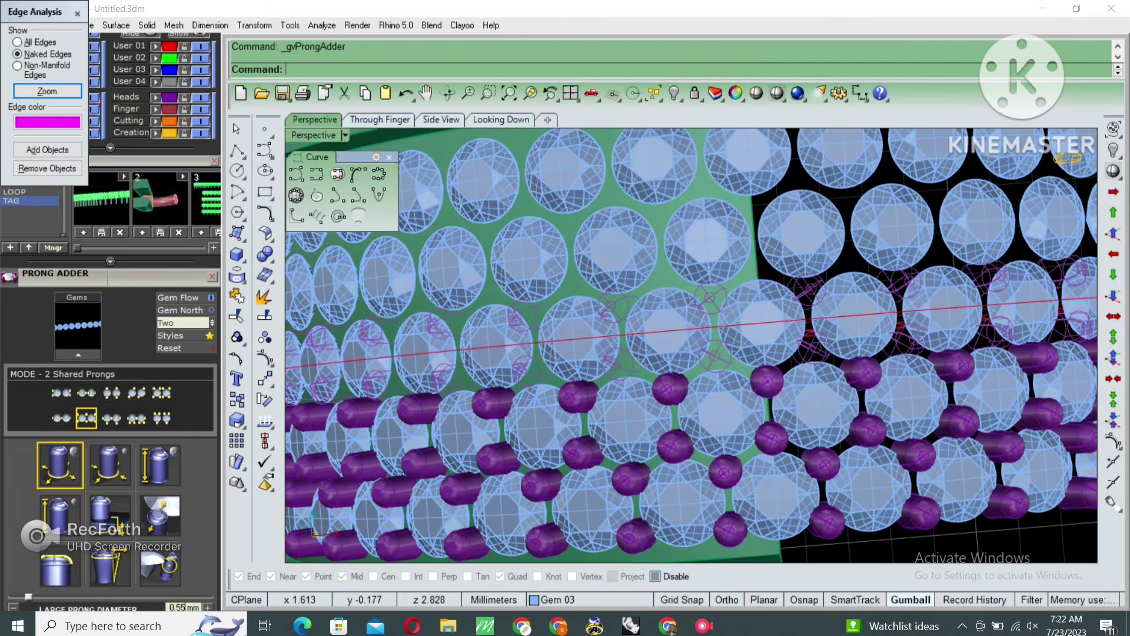
pyautogui.press('Return')
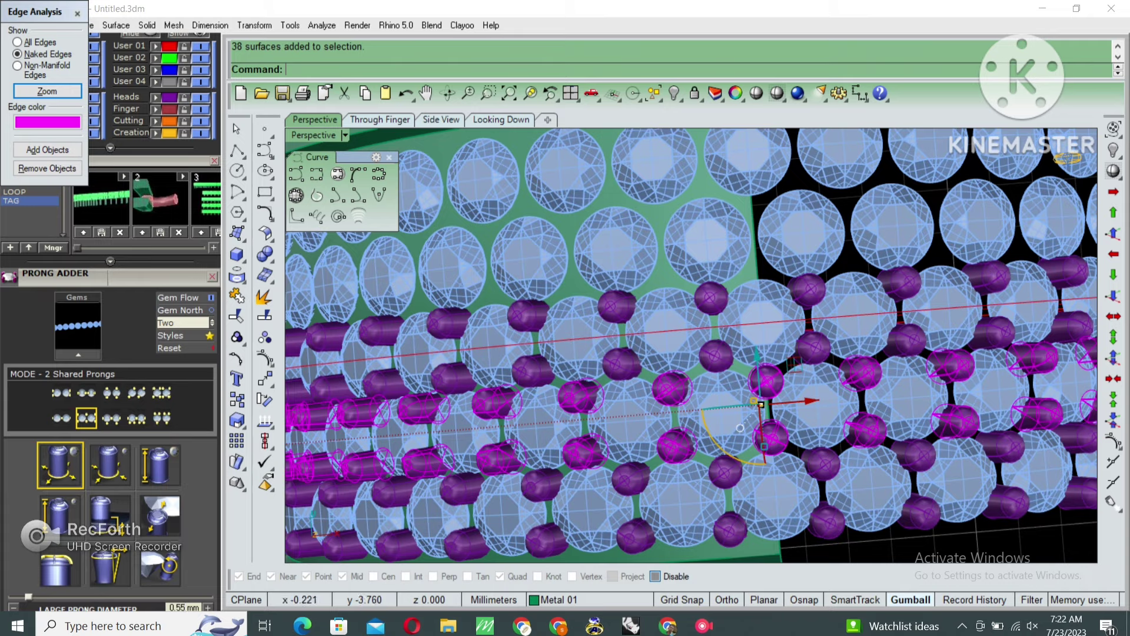
# Step: Mirror the selected prongs across a plane starting at 0 onto the other half
pyautogui.scroll(-3, 760, 468)
pyautogui.press('Return')
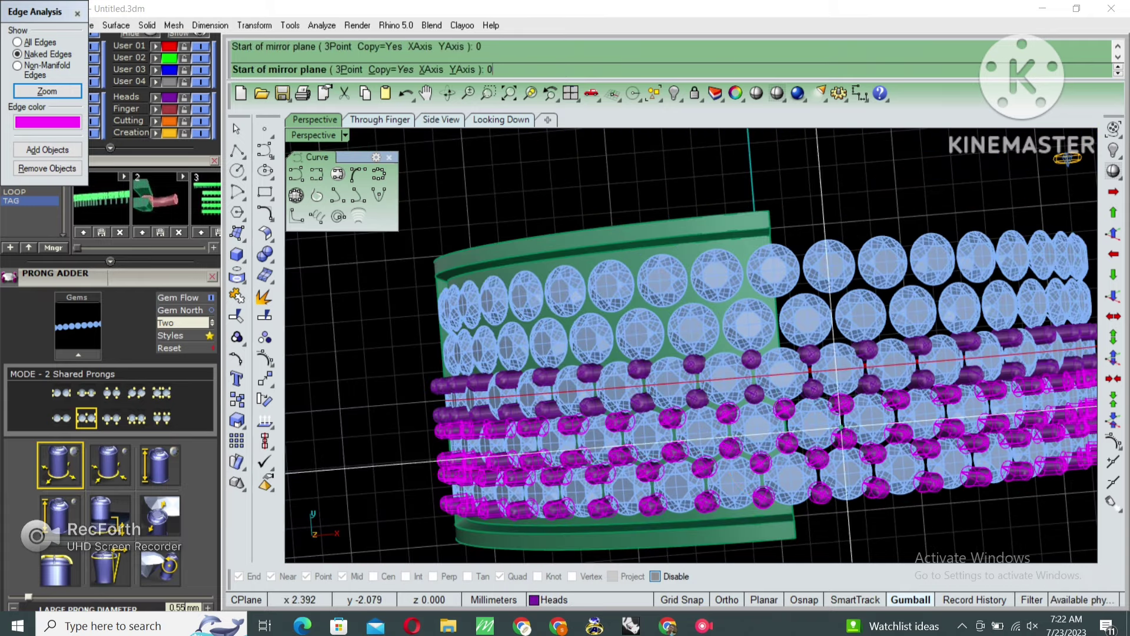
pyautogui.write('0')
pyautogui.press('Return')
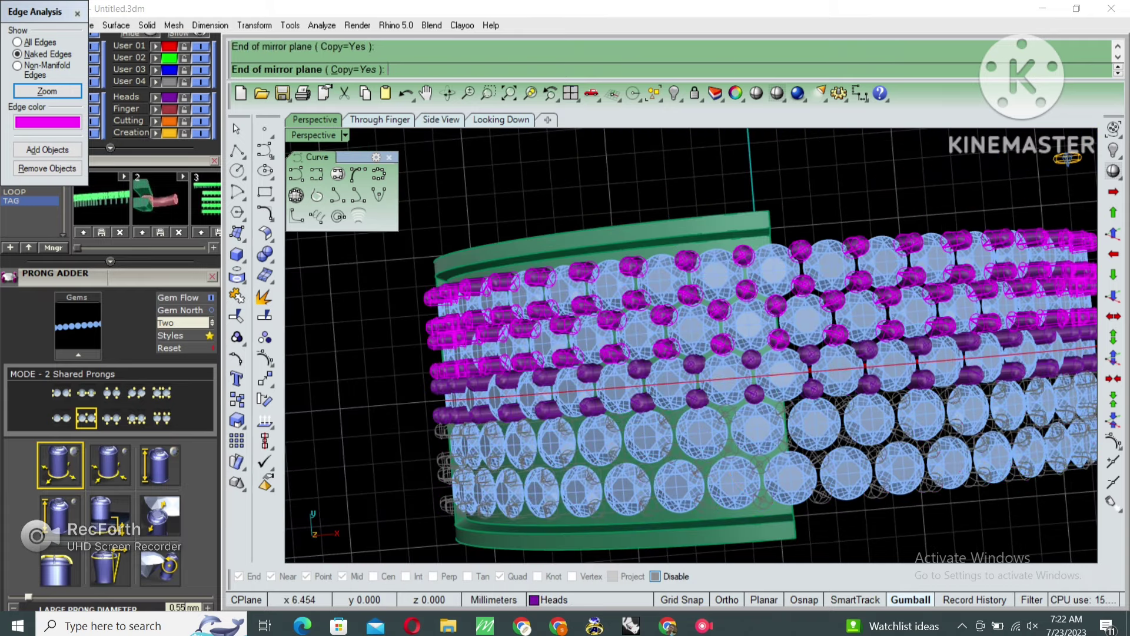
pyautogui.click(952, 358)
# Step: Select the ring band and start a prong-on-surface placement from the F6 actions panel
pyautogui.scroll(-3, 952, 357)
pyautogui.moveTo(952, 357); pyautogui.dragTo(765, 377, button='right')
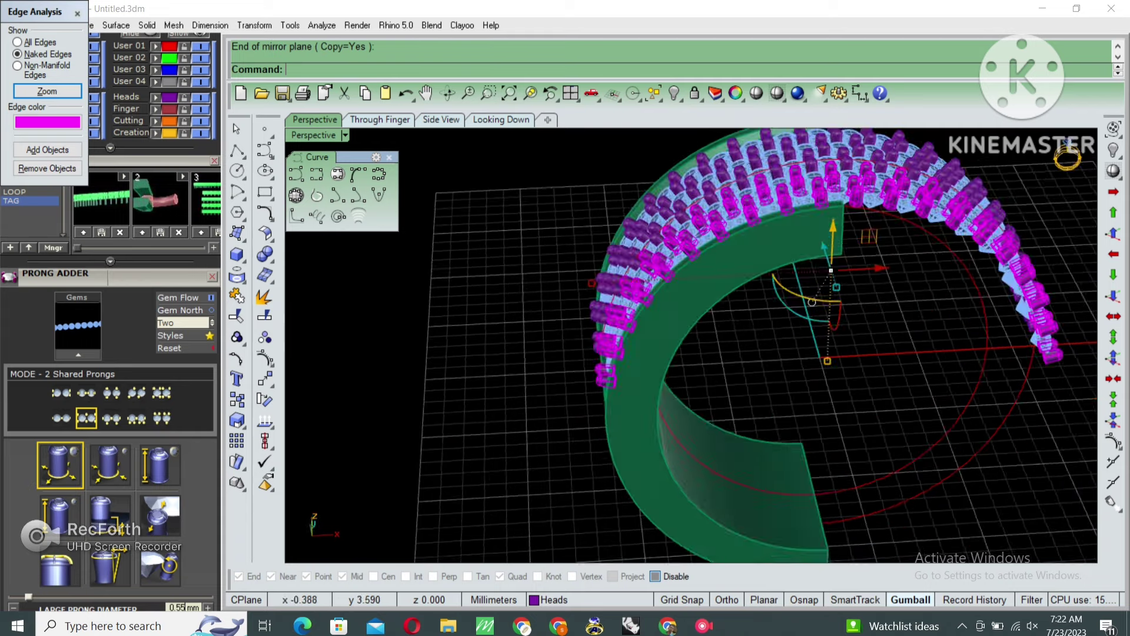
pyautogui.scroll(3, 706, 339)
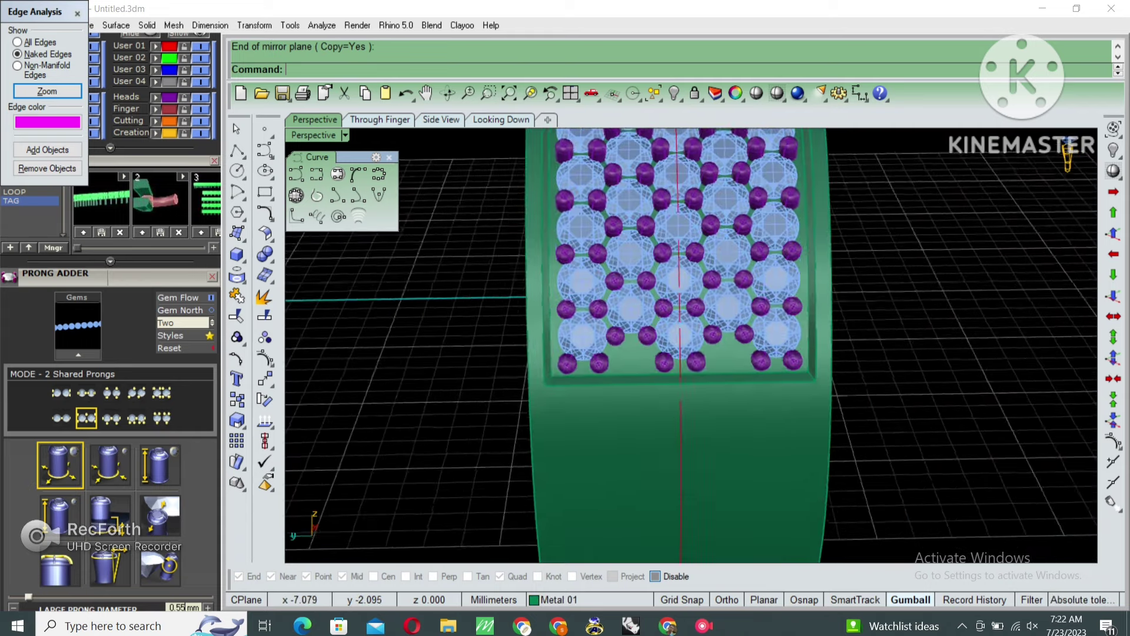
pyautogui.click(677, 365)
pyautogui.scroll(3, 659, 387)
pyautogui.press('F6')
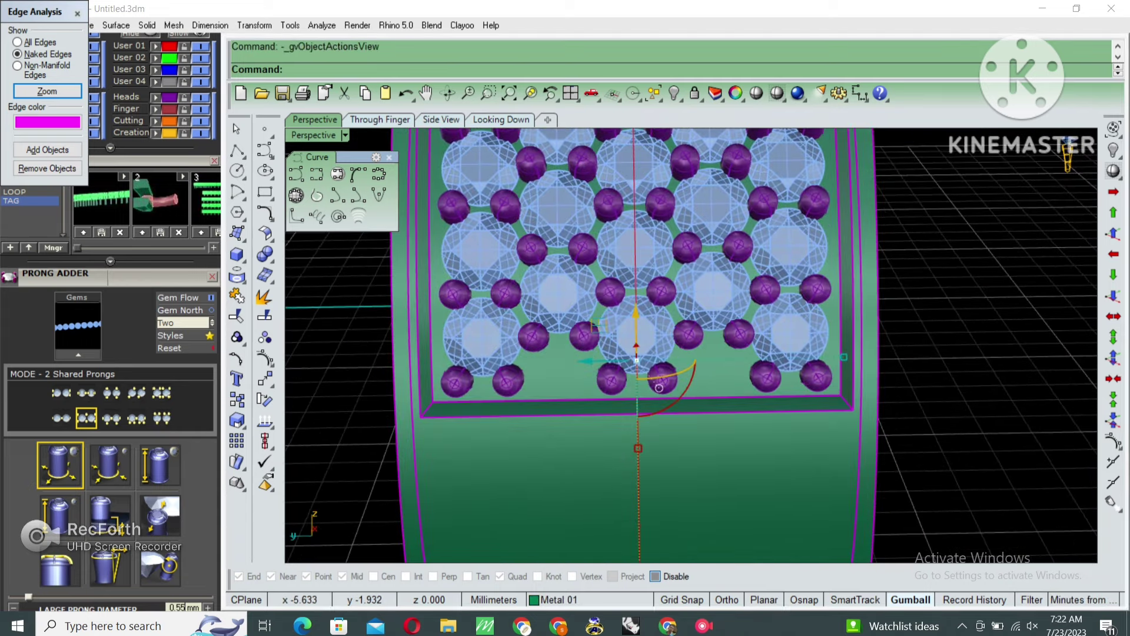
pyautogui.press('Return')
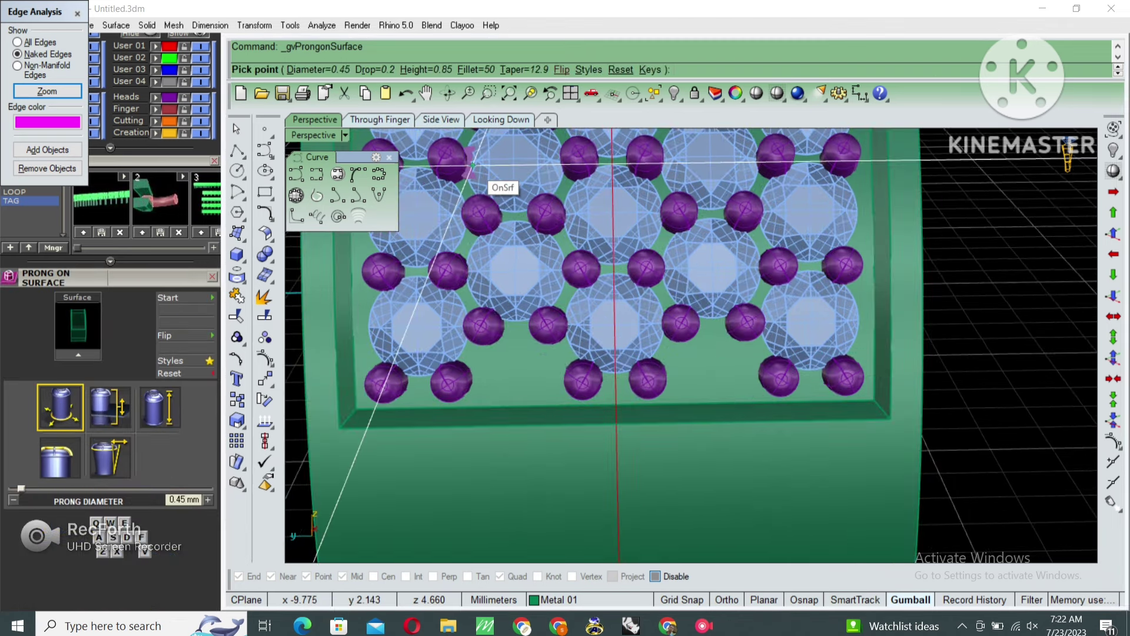
# Step: Place a flipped 0.55 mm, 0.7 mm high prong in the bottom-row gap
pyautogui.write('f')
pyautogui.press('Return')
pyautogui.scroll(2, 707, 361)
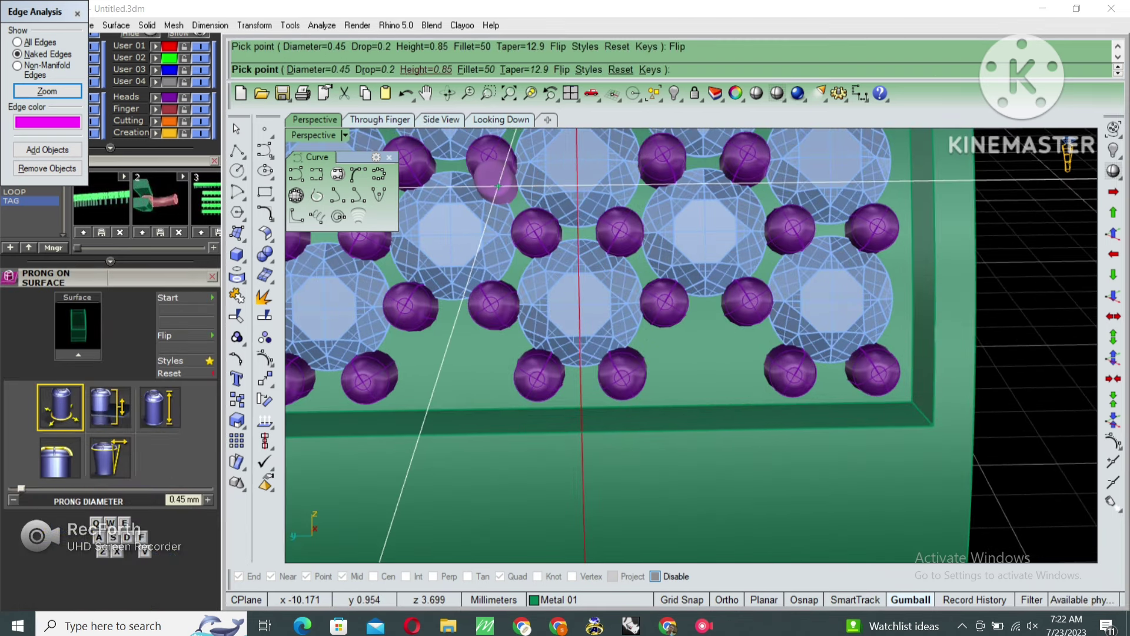
pyautogui.write('.7')
pyautogui.press('Return')
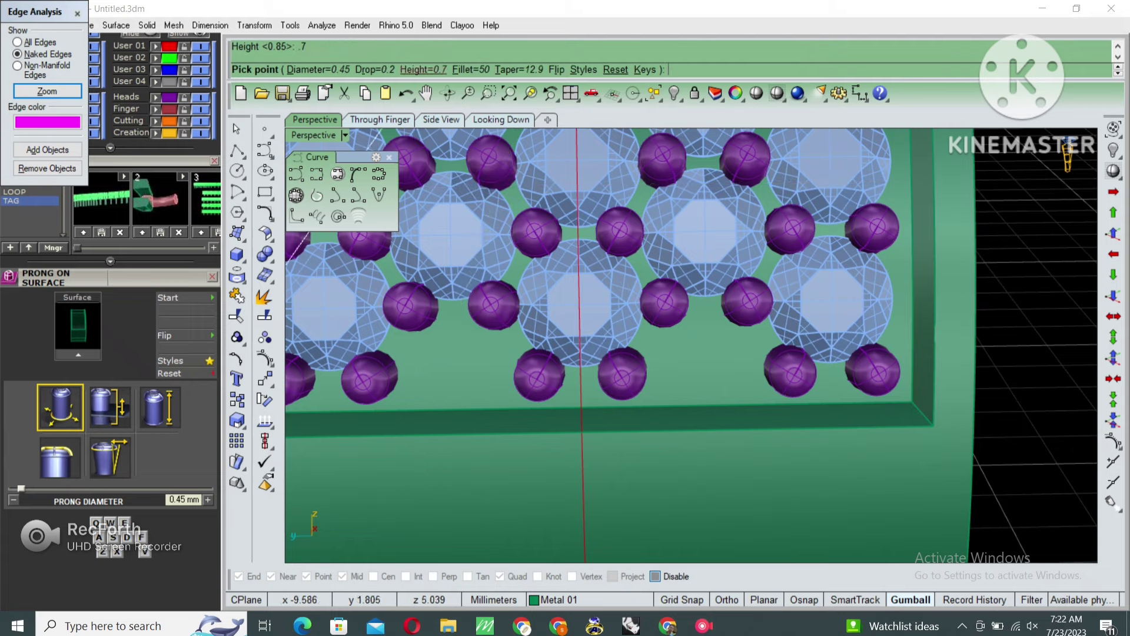
pyautogui.scroll(1, 688, 307)
pyautogui.scroll(1, 691, 301)
pyautogui.write('q')
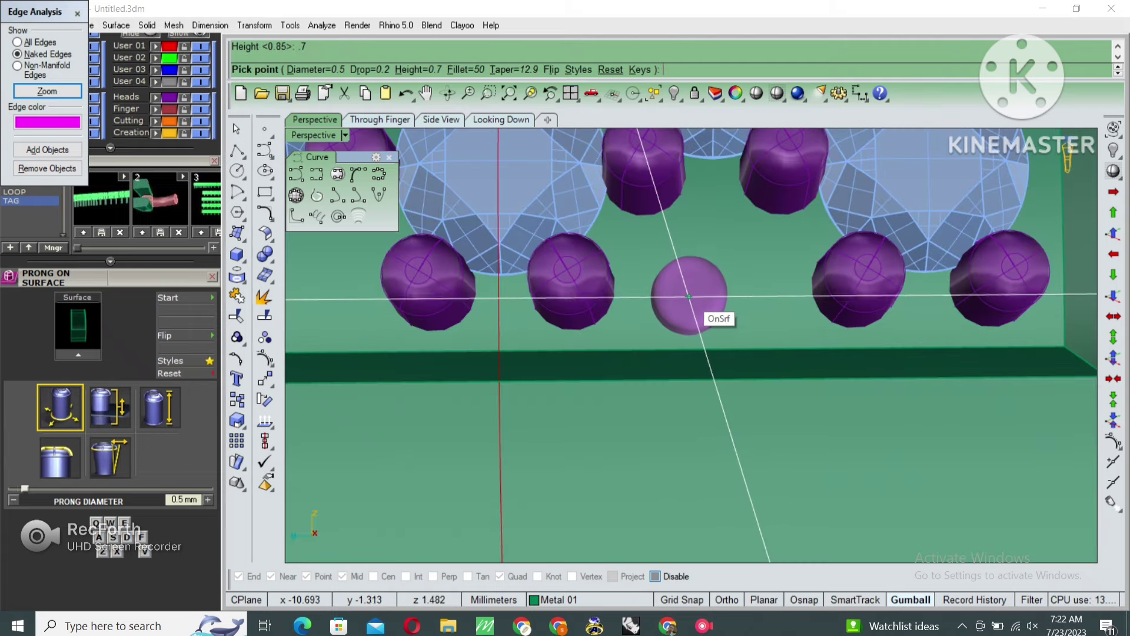
pyautogui.write('E')
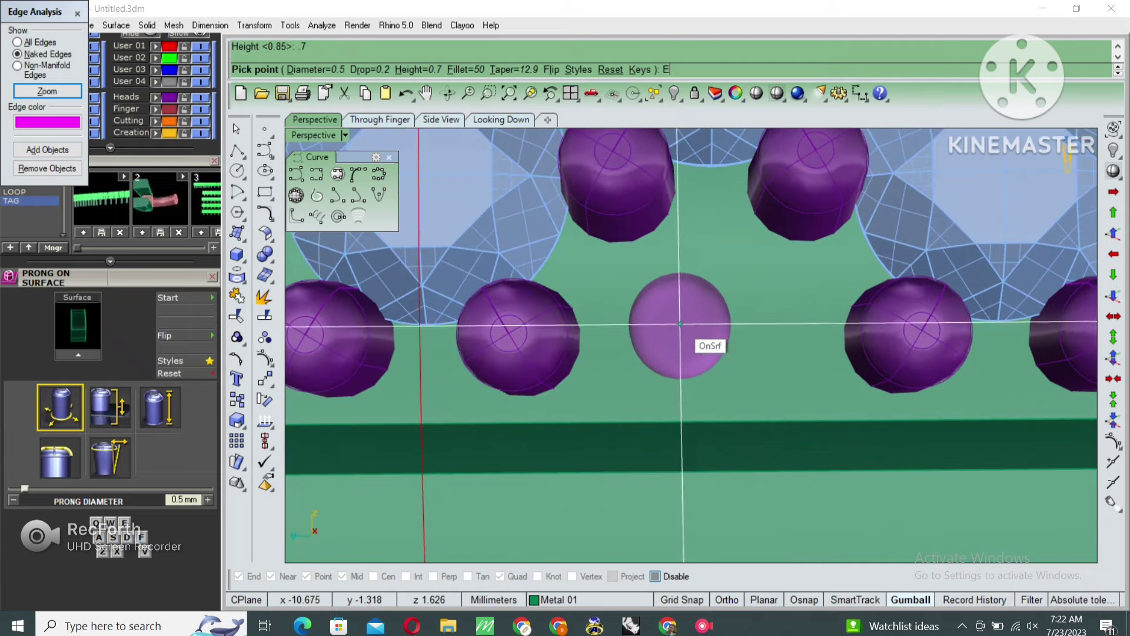
pyautogui.write('e')
pyautogui.scroll(1, 665, 336)
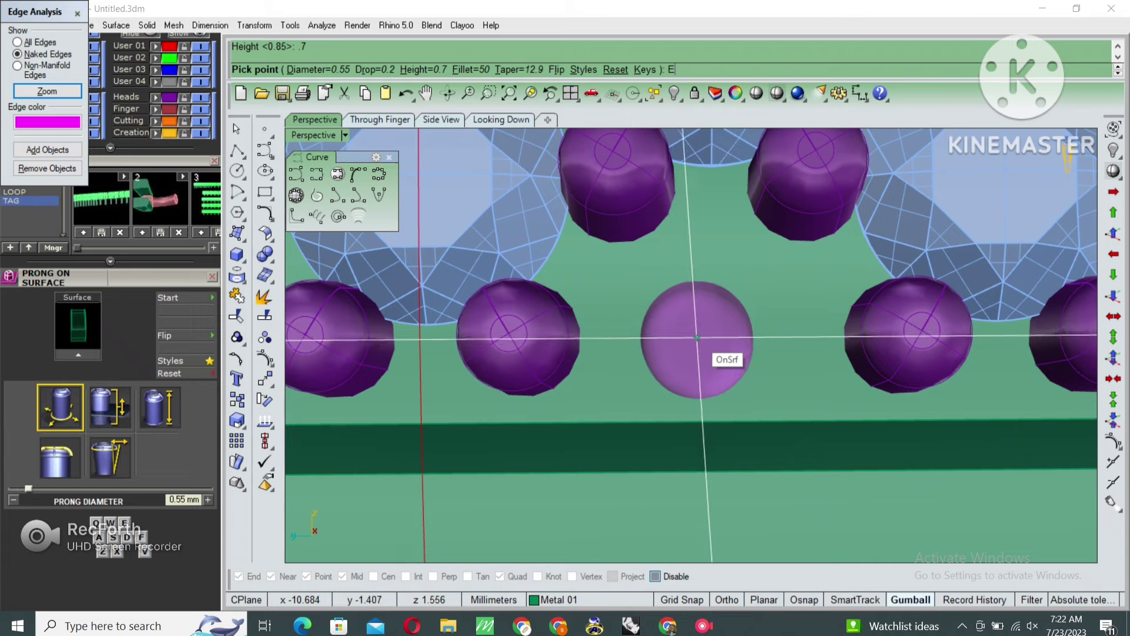
pyautogui.click(709, 342)
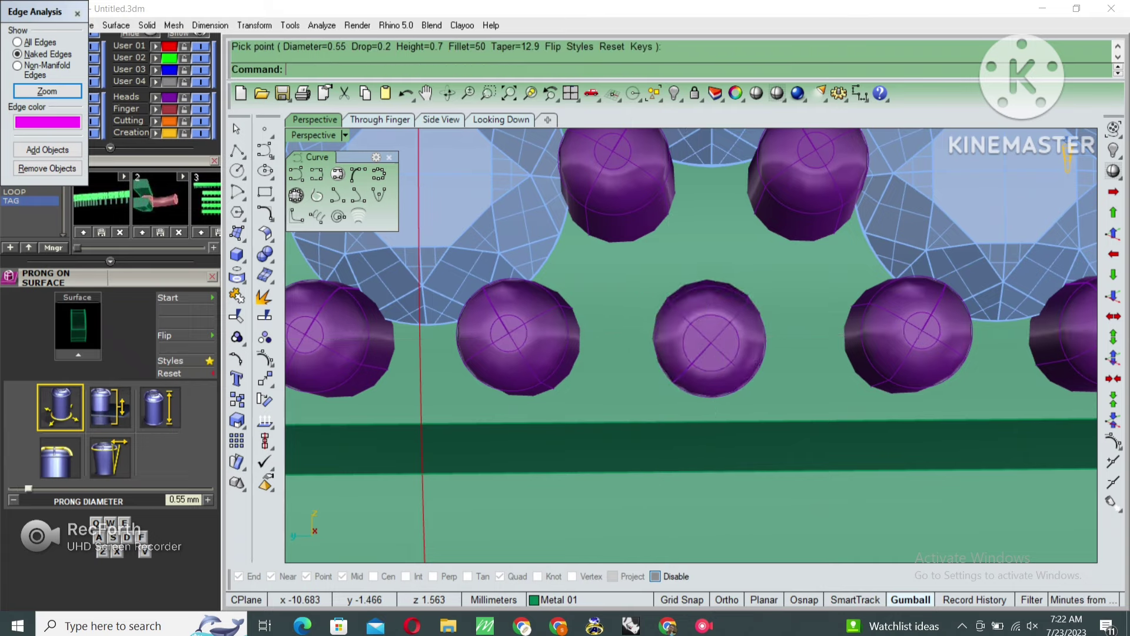
# Step: Mirror the new prong across a plane starting at 0 into the matching gap
pyautogui.write('mirror')
pyautogui.press('Return')
pyautogui.write('0')
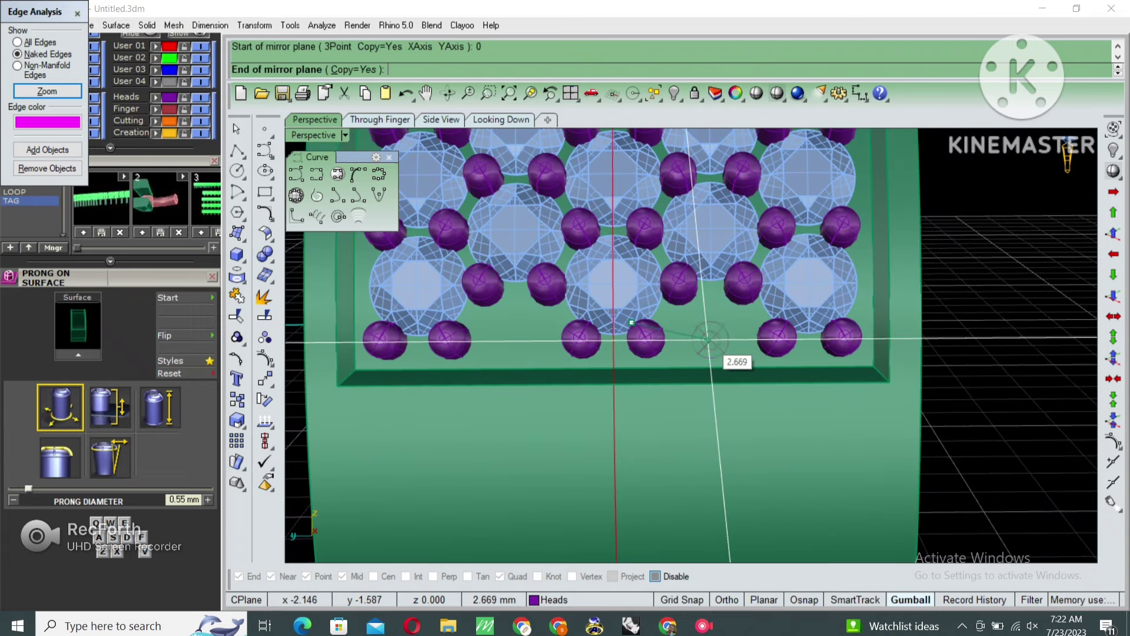
pyautogui.press('Return')
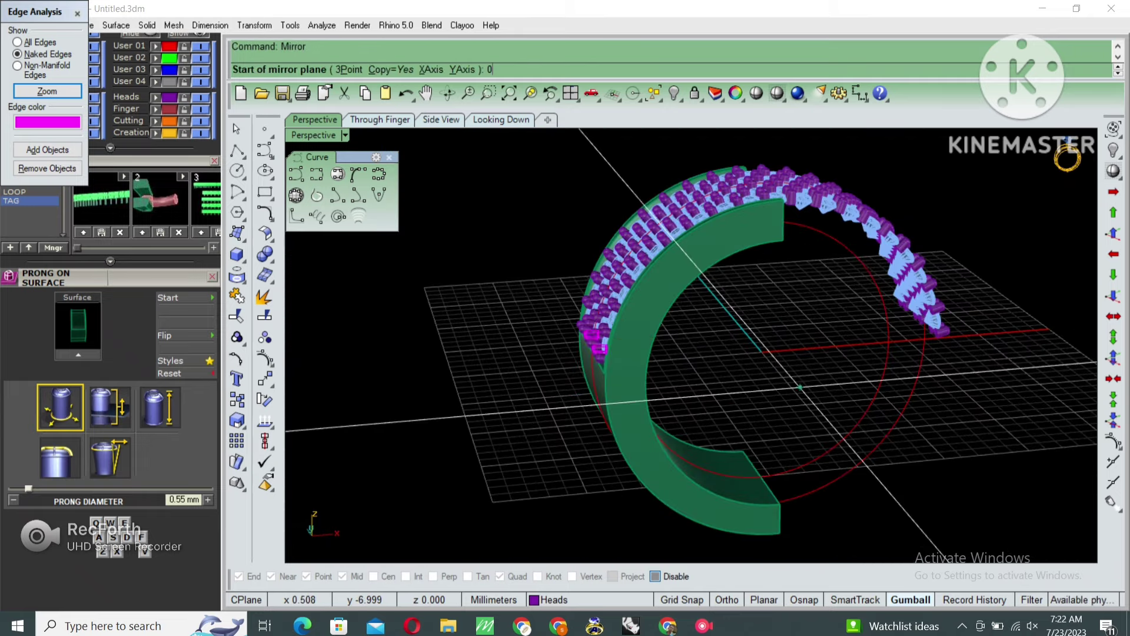
pyautogui.press('Return')
# Step: Select all prongs with SC, clear that selection, then select the ring band
pyautogui.moveTo(761, 352)
pyautogui.mouseDown(button='right')
pyautogui.moveTo(578, 360)
pyautogui.moveTo(707, 329)
pyautogui.moveTo(677, 353)
pyautogui.mouseUp(button='right')
pyautogui.write('SC')
pyautogui.press('Return')
pyautogui.press('Escape')
pyautogui.scroll(3, 707, 329)
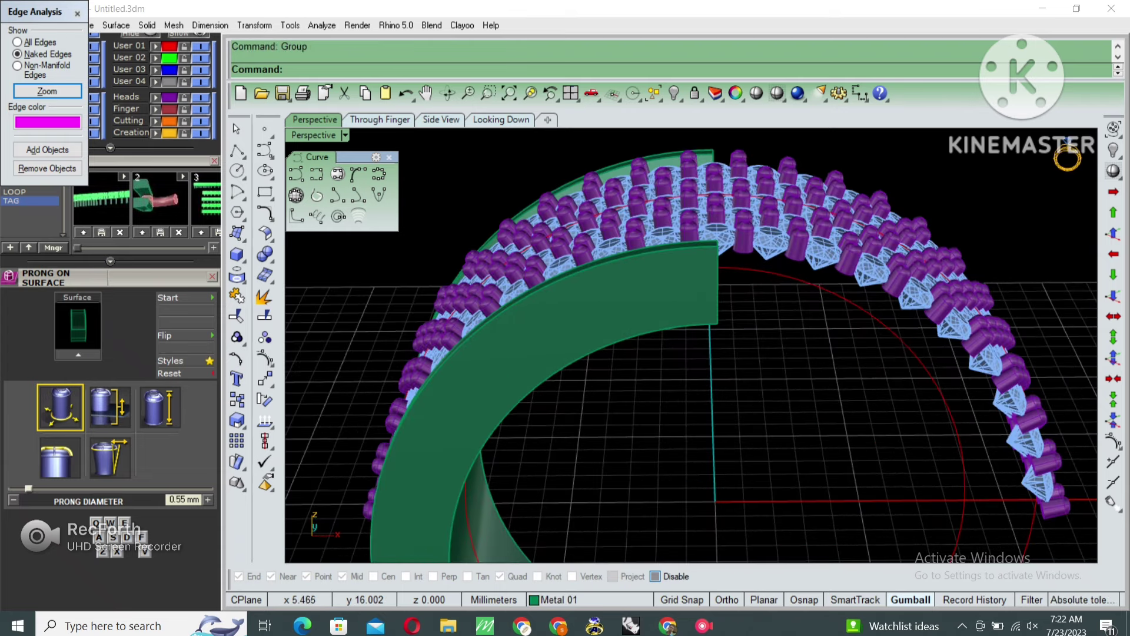
pyautogui.scroll(-3, 706, 329)
pyautogui.click(647, 388)
# Step: Hide everything except the ring band and return to the four-view layout
pyautogui.moveTo(647, 388); pyautogui.dragTo(607, 385, button='right')
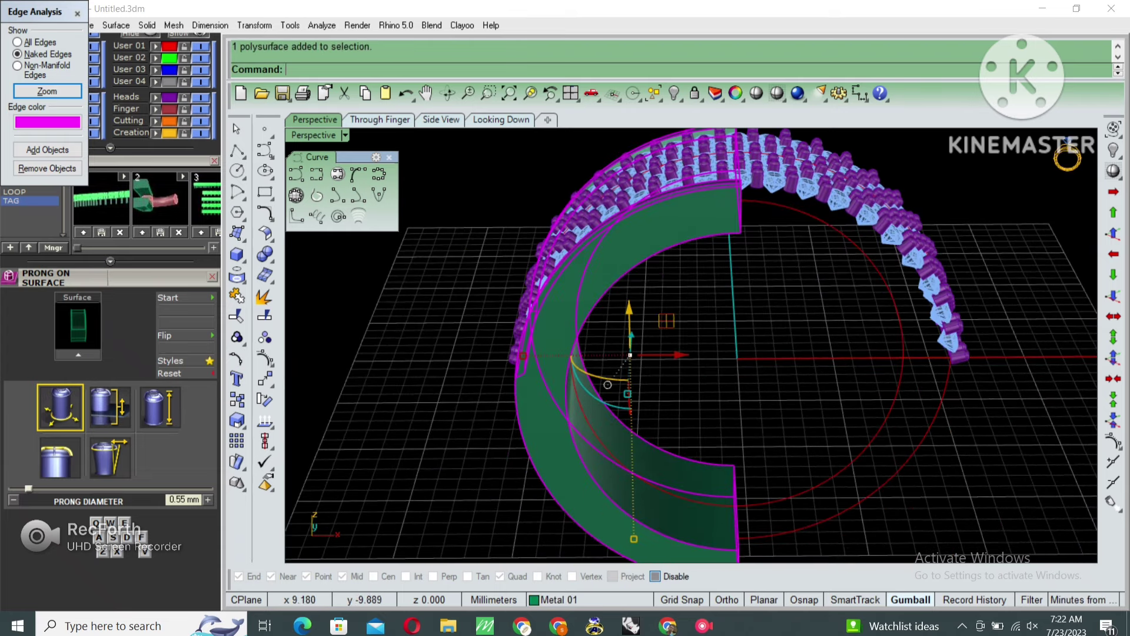
pyautogui.press('Return')
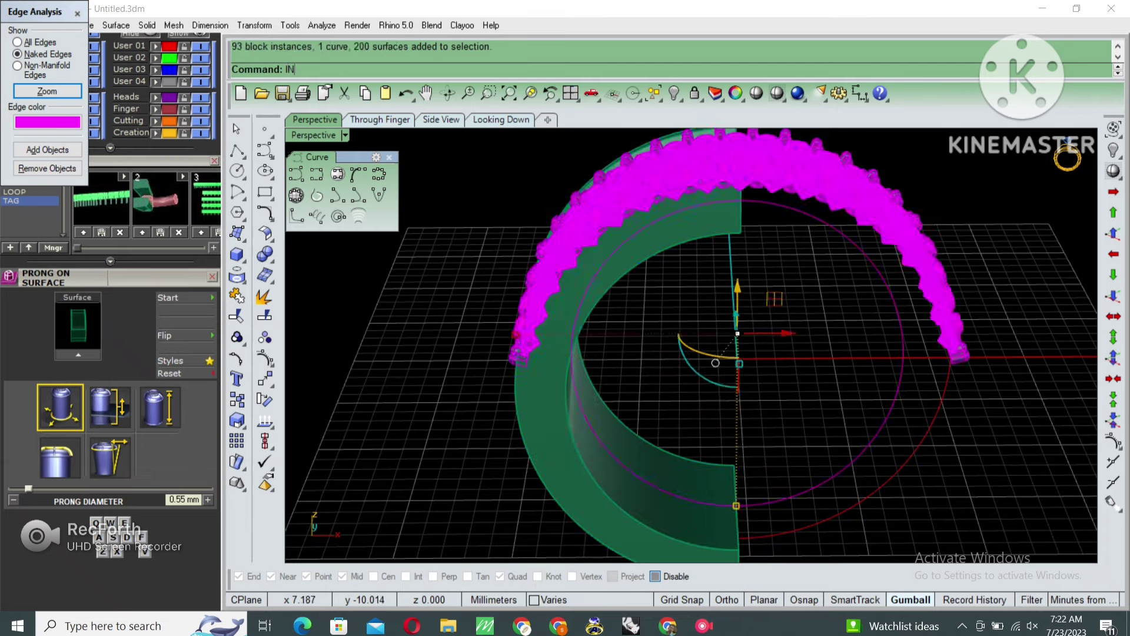
pyautogui.write('hide')
pyautogui.press('Return')
pyautogui.hotkey('ctrl', 'm')
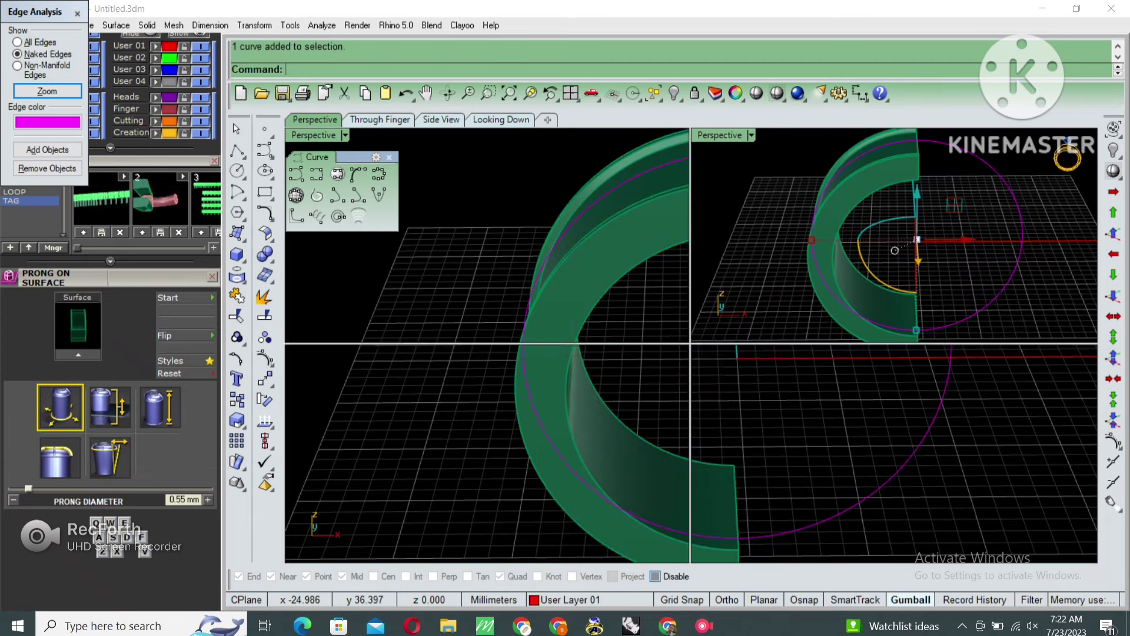
# Step: Offset the ring curve 1.2 mm toward the inside of the ring
pyautogui.write('offset')
pyautogui.press('Return')
pyautogui.scroll(-3, 487, 446)
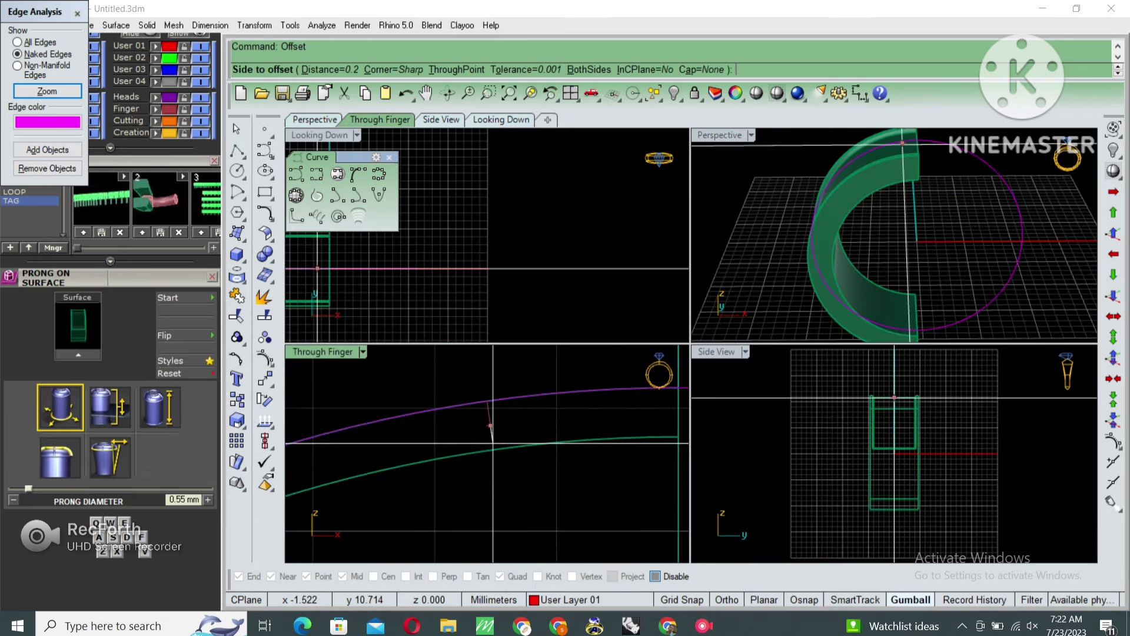
pyautogui.write('2')
pyautogui.press('Return')
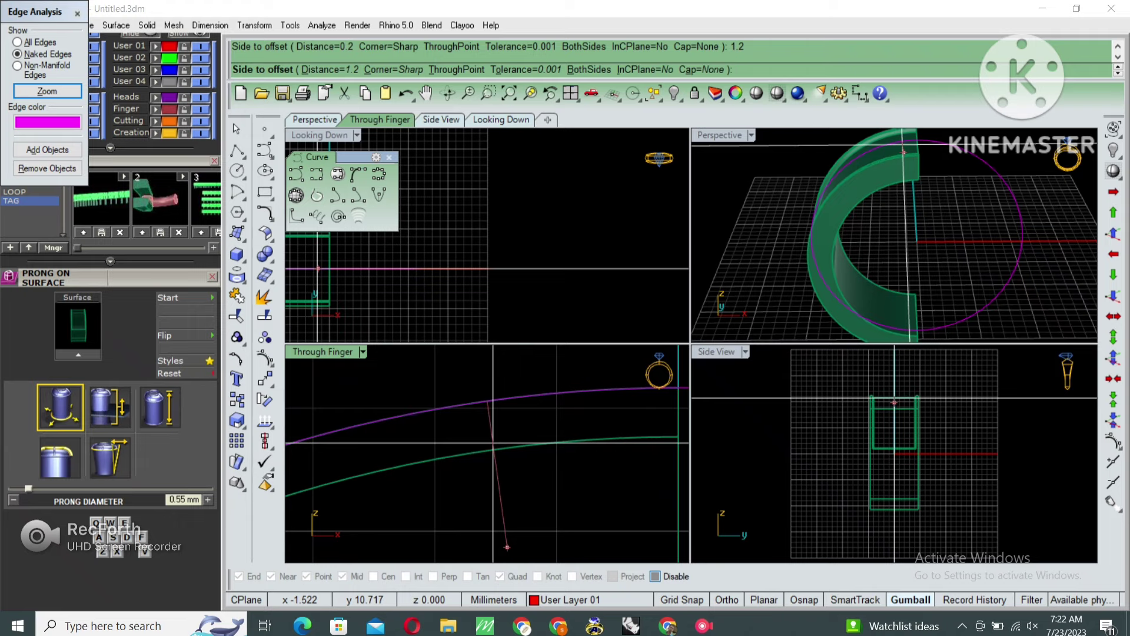
pyautogui.click(503, 522)
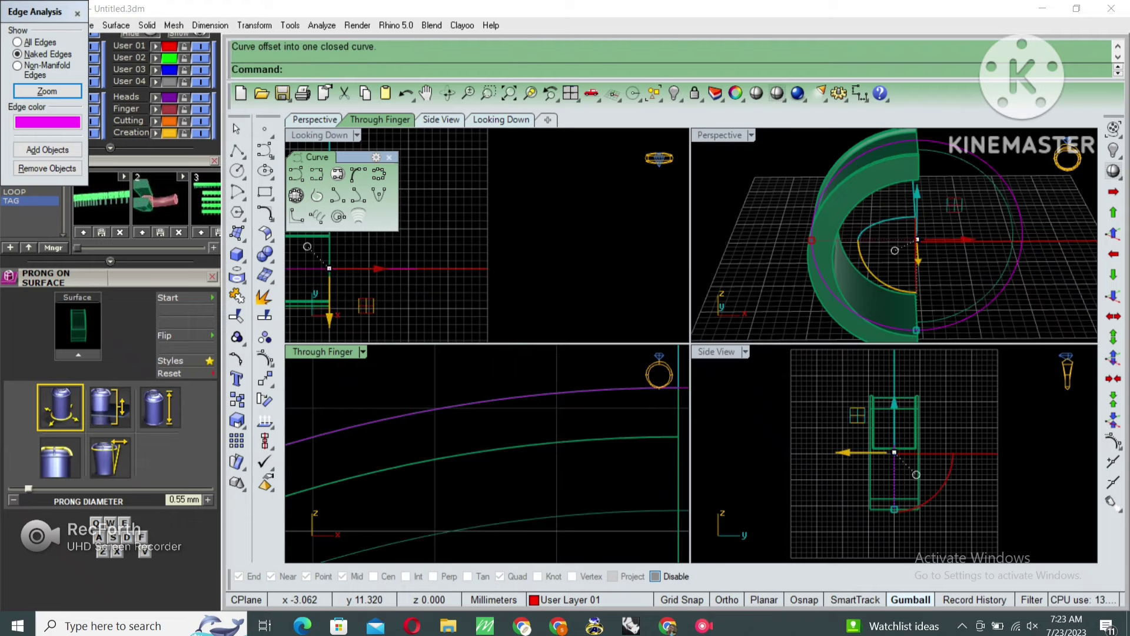
# Step: Offset the ring curve again, 0.8 mm inward, in the maximised through-finger view
pyautogui.hotkey('ctrl', 'm')
pyautogui.scroll(-2, 692, 345)
pyautogui.scroll(-2, 691, 345)
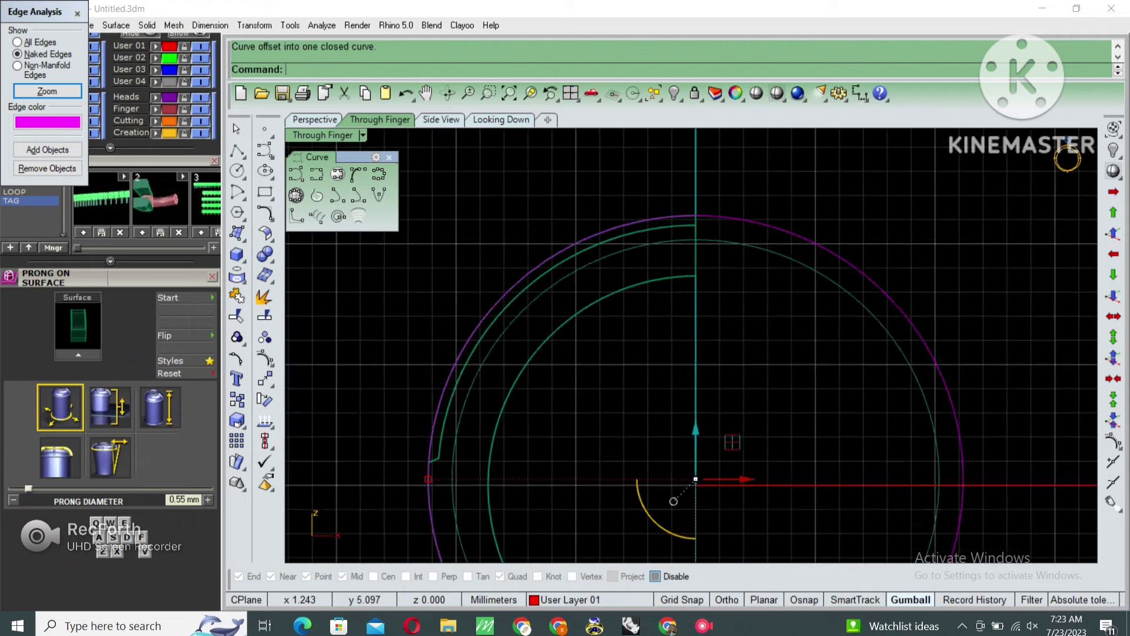
pyautogui.scroll(-2, 692, 345)
pyautogui.moveTo(691, 345); pyautogui.dragTo(691, 245, button='right')
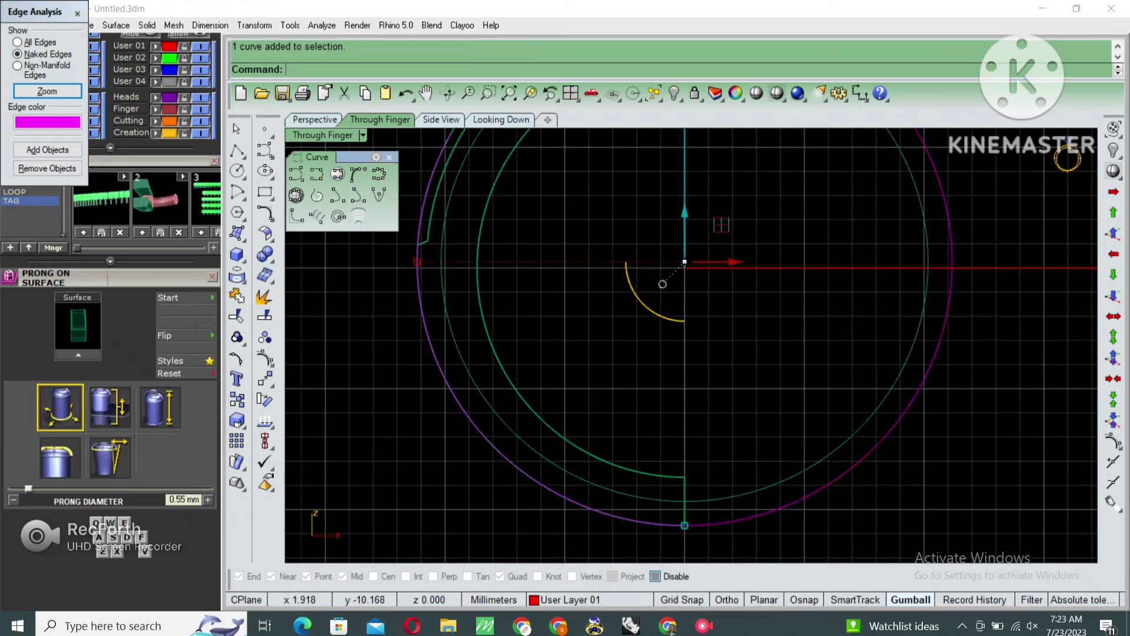
pyautogui.moveTo(662, 284); pyautogui.dragTo(694, 284, button='right')
pyautogui.press('Return')
pyautogui.write('.8')
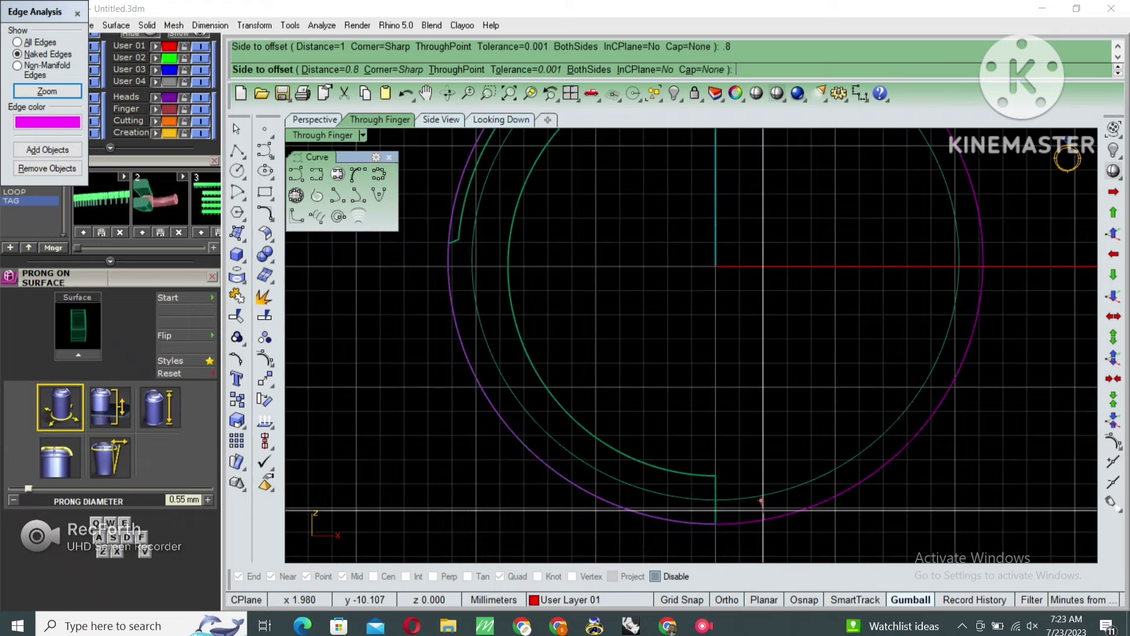
pyautogui.click(761, 496)
# Step: Turn off the grid and select an inner ring curve
pyautogui.scroll(-2, 770, 389)
pyautogui.scroll(3, 771, 389)
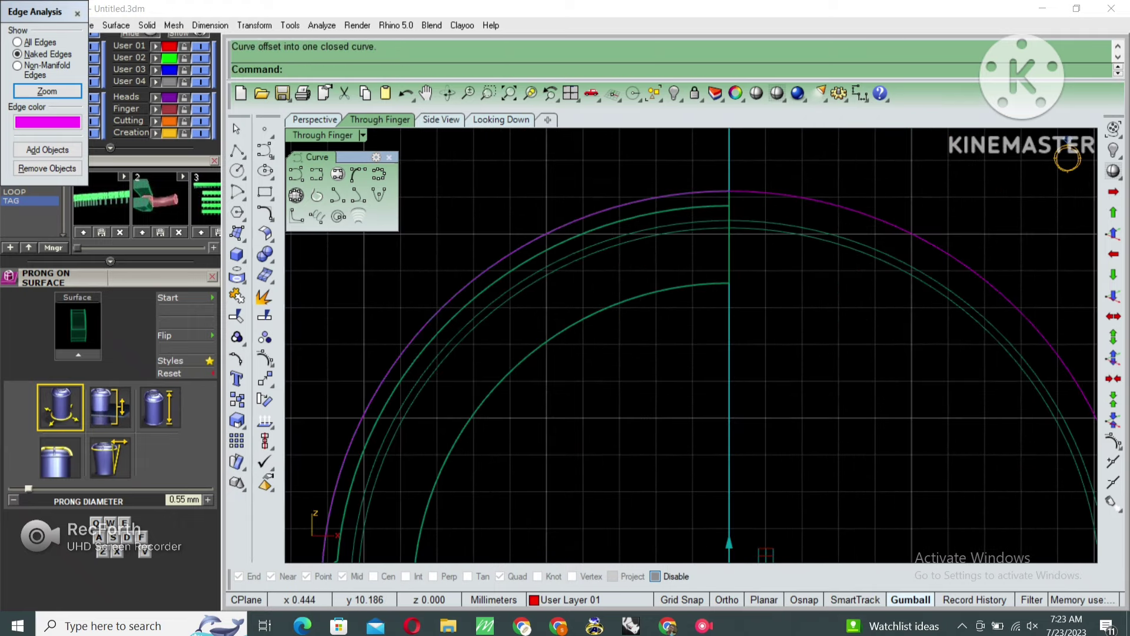
pyautogui.moveTo(770, 389); pyautogui.dragTo(729, 352, button='right')
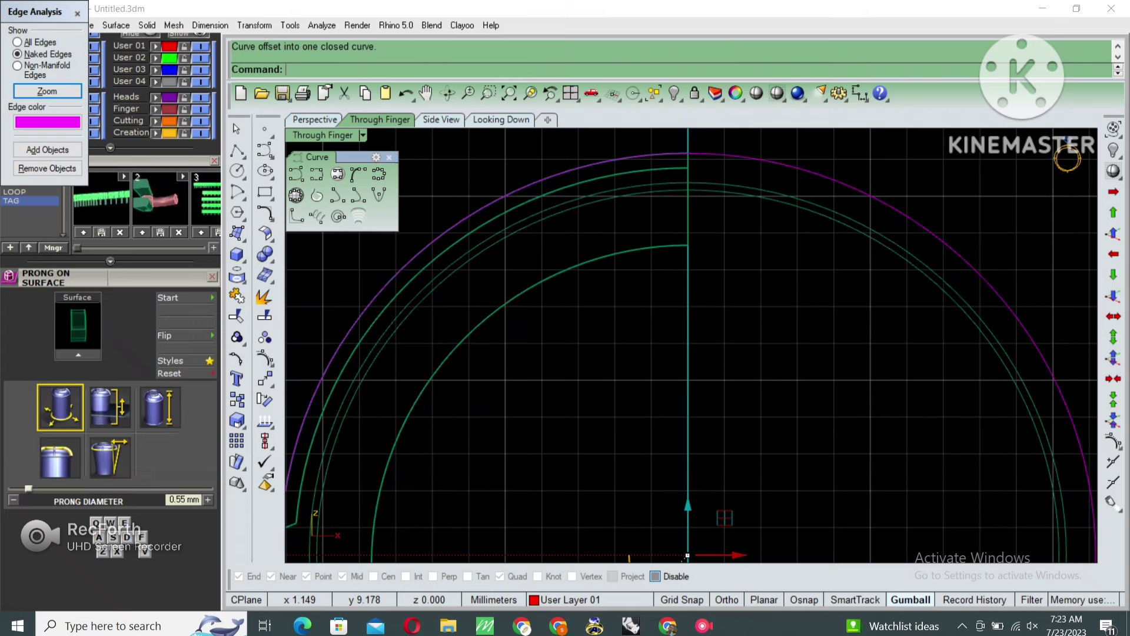
pyautogui.press('F7')
pyautogui.click(737, 192)
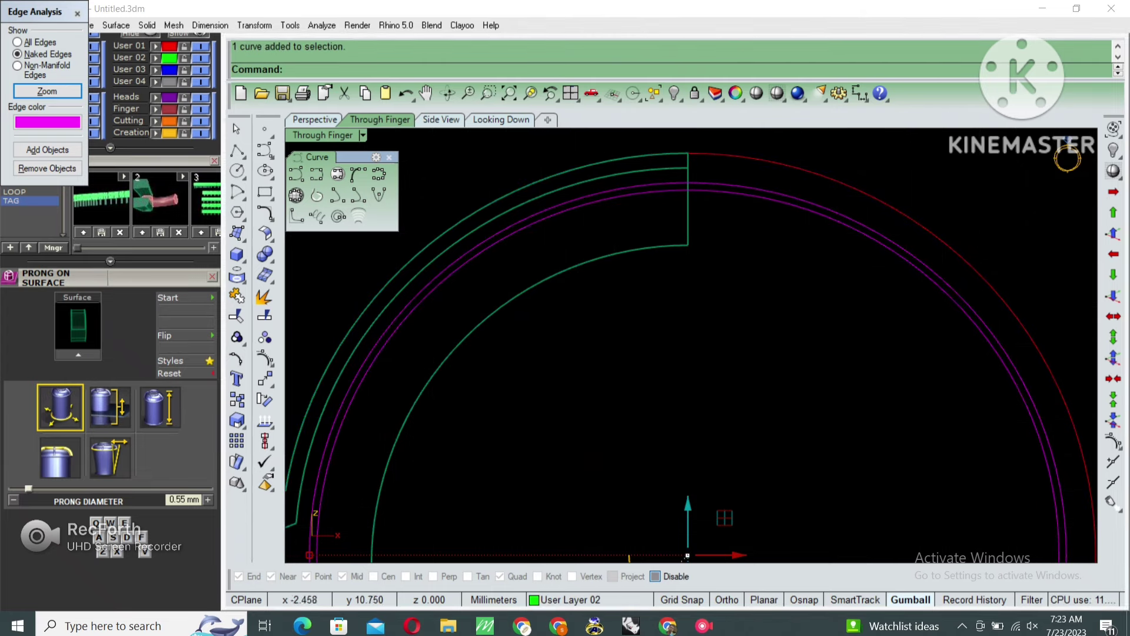
# Step: Draw an interpolated curve from the ring's top down along its left side
pyautogui.scroll(-3, 734, 243)
pyautogui.moveTo(753, 250); pyautogui.dragTo(736, 231, button='right')
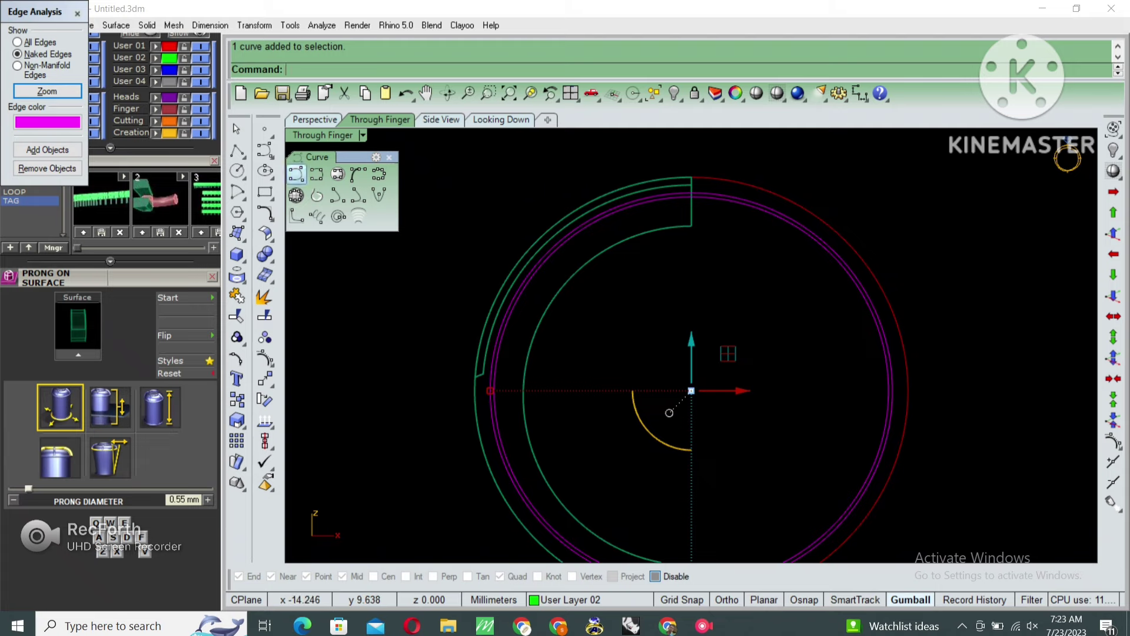
pyautogui.click(316, 173)
pyautogui.scroll(2, 723, 199)
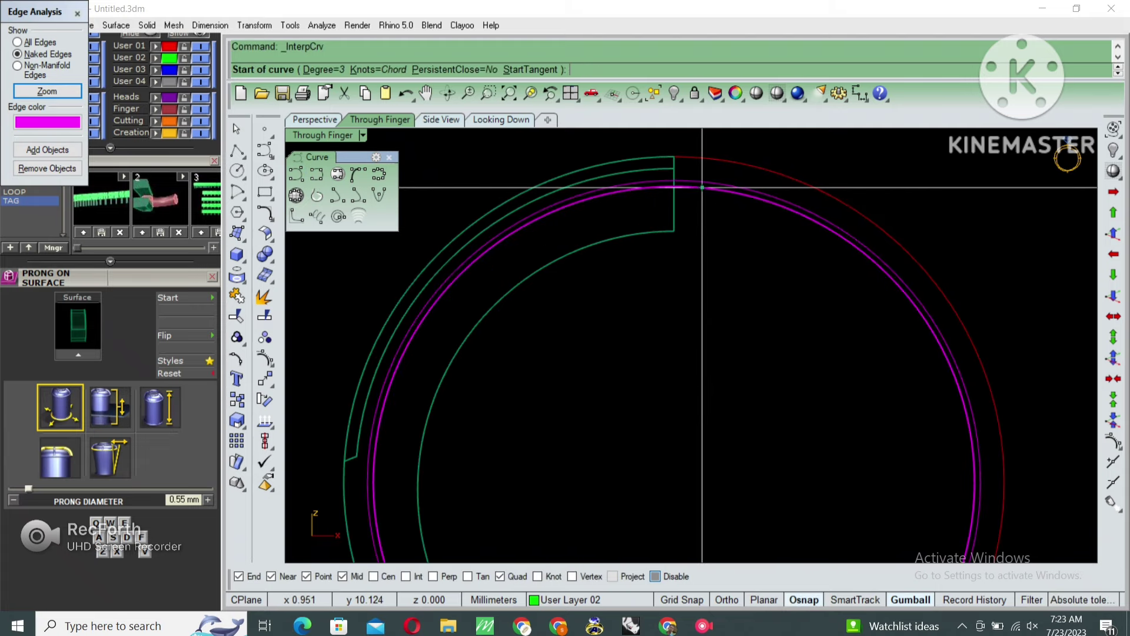
pyautogui.click(702, 187)
pyautogui.click(648, 187)
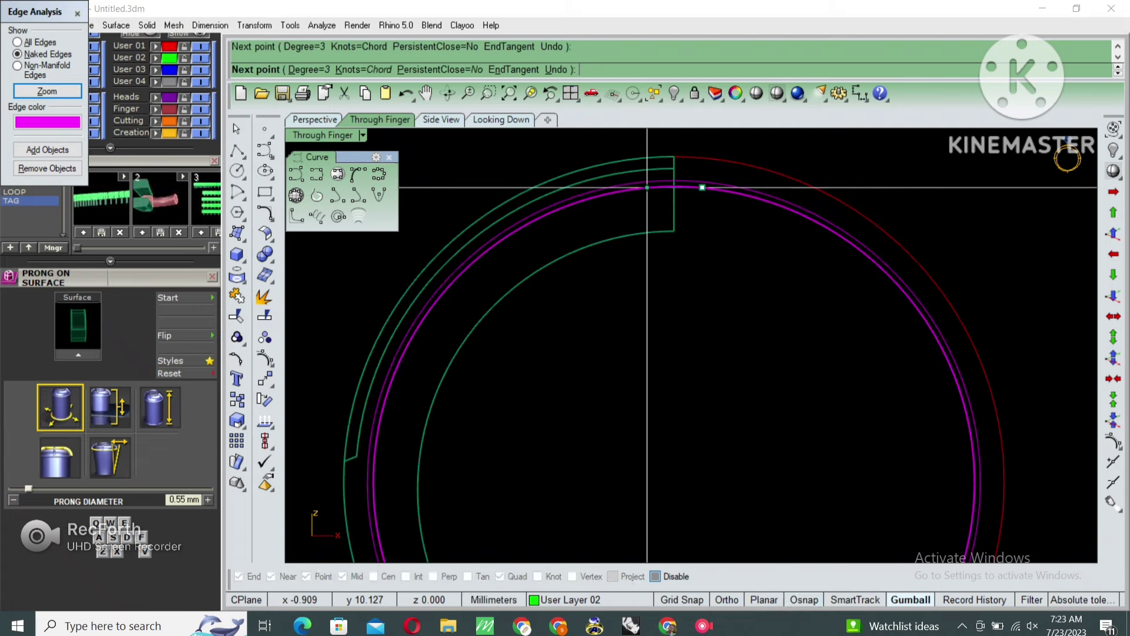
pyautogui.click(567, 205)
pyautogui.click(442, 294)
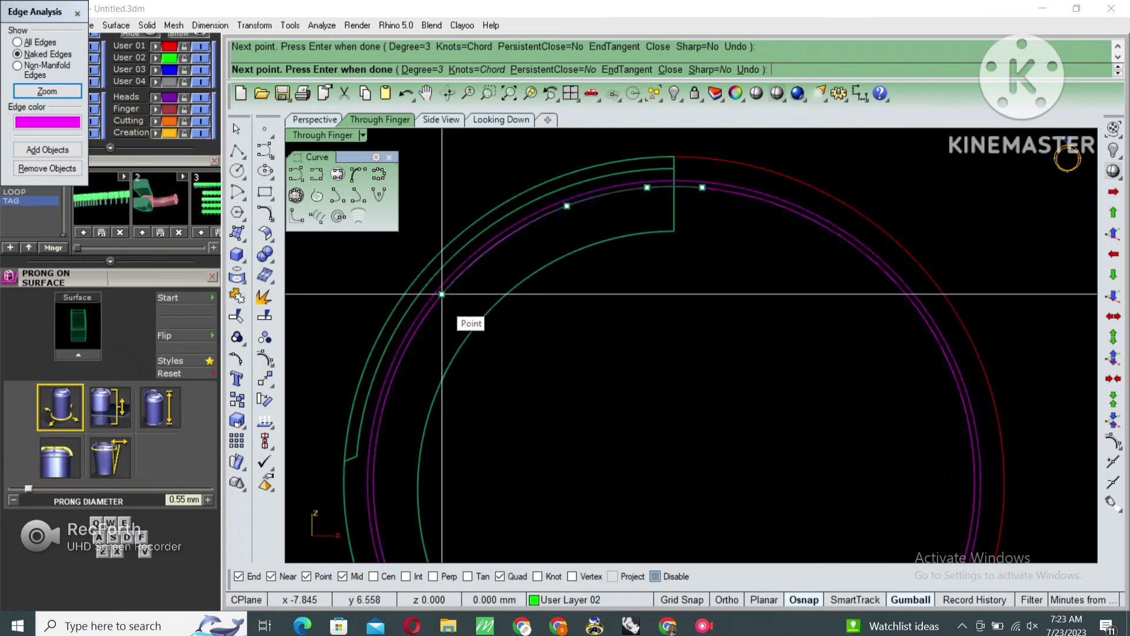
pyautogui.scroll(2, 401, 368)
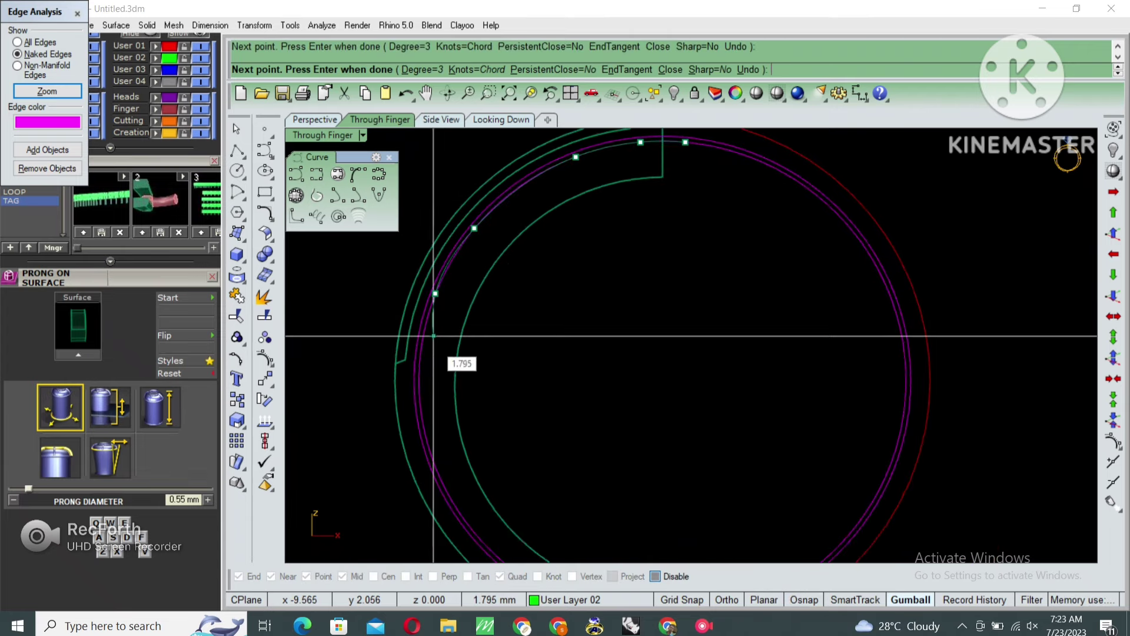
pyautogui.click(410, 360)
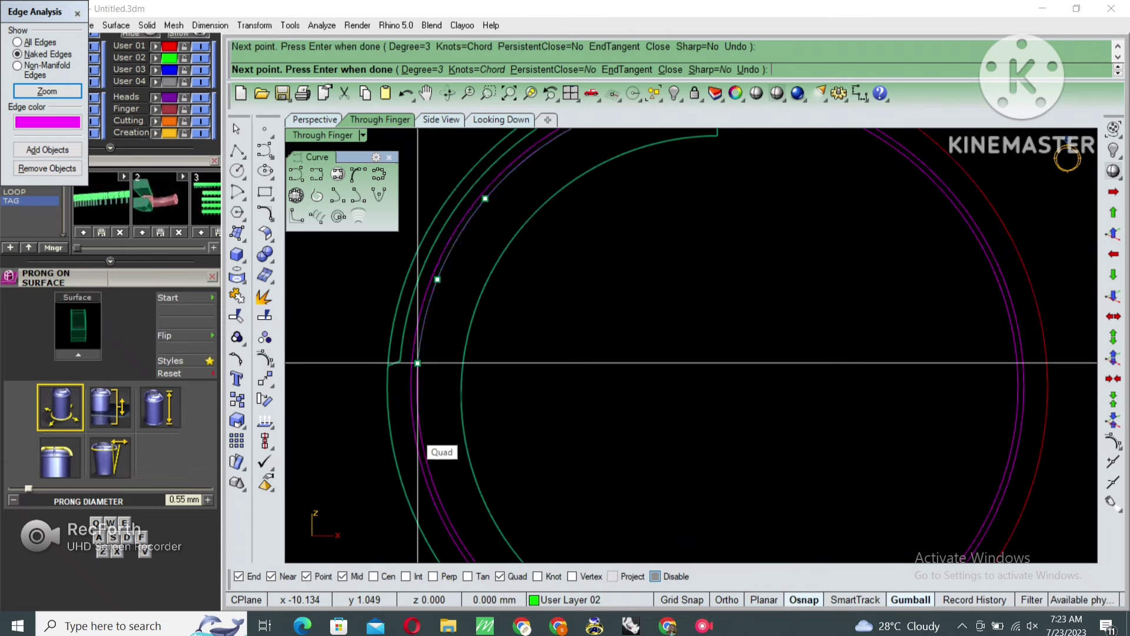
# Step: Continue the curve to the ring's bottom, finish it, and delete the leftover guide circle
pyautogui.scroll(1, 412, 428)
pyautogui.click(414, 434)
pyautogui.scroll(-2, 443, 294)
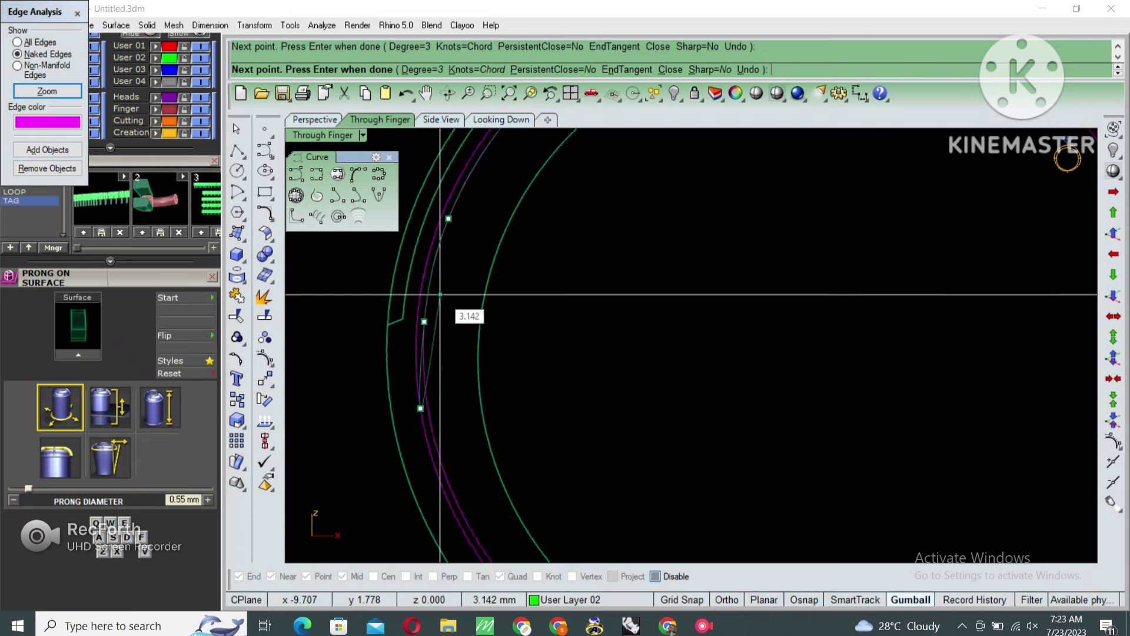
pyautogui.scroll(2, 443, 475)
pyautogui.click(448, 406)
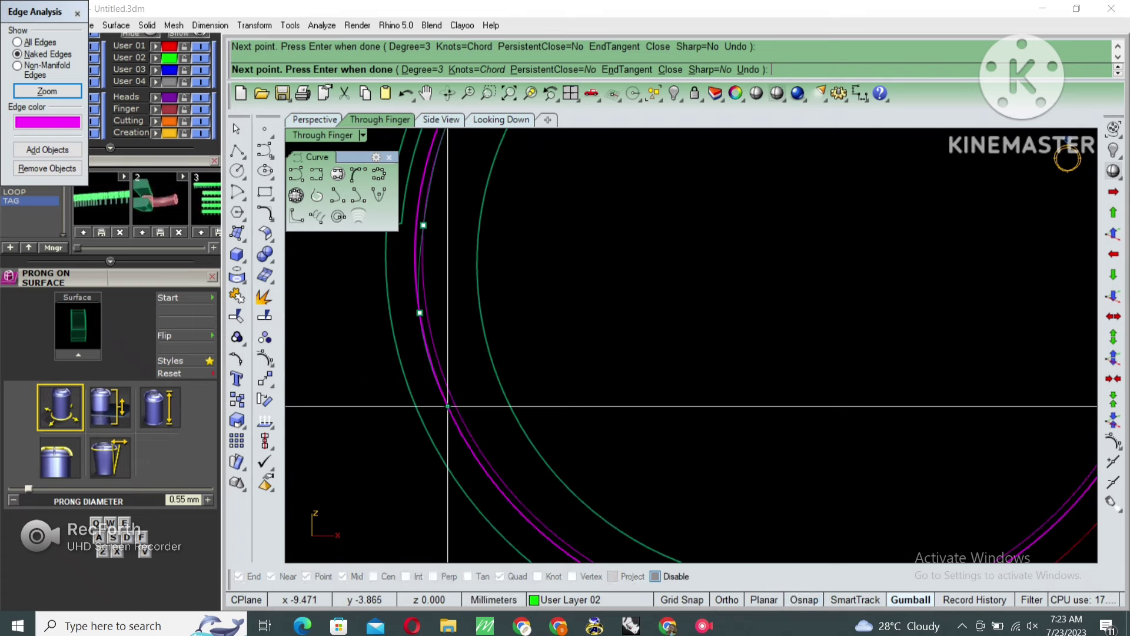
pyautogui.click(507, 509)
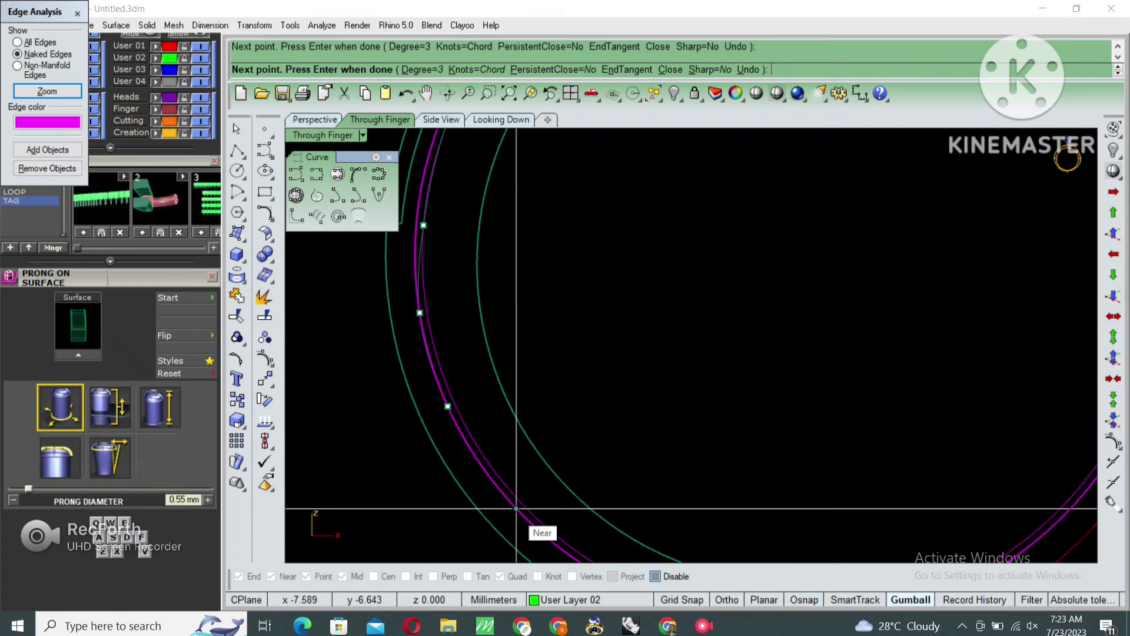
pyautogui.scroll(-2, 507, 512)
pyautogui.scroll(2, 594, 471)
pyautogui.scroll(1, 580, 478)
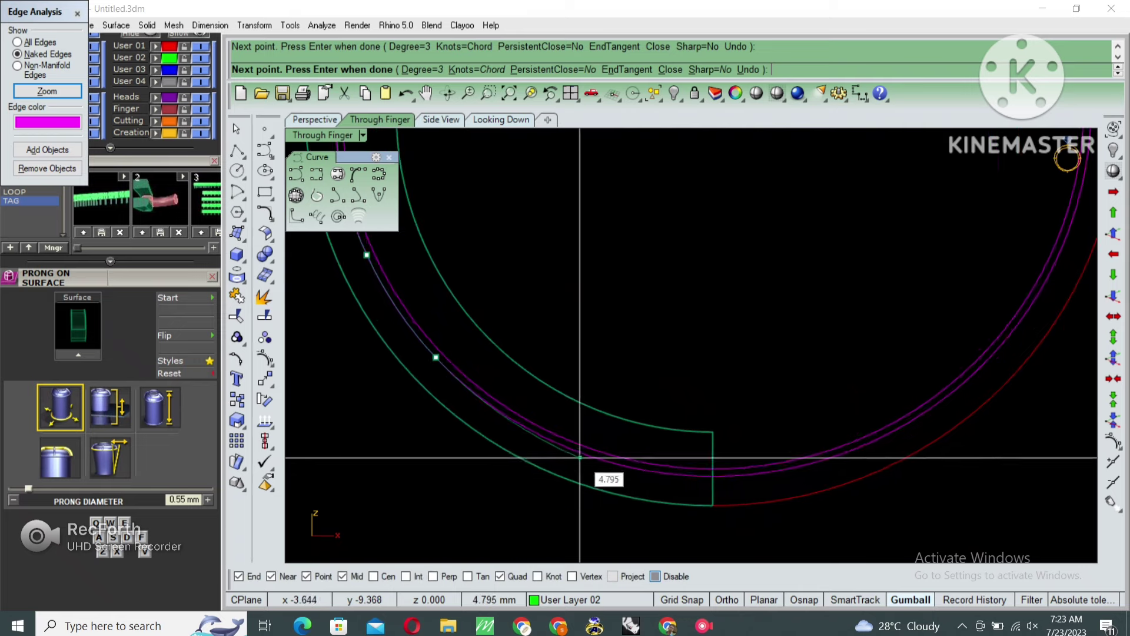
pyautogui.click(581, 453)
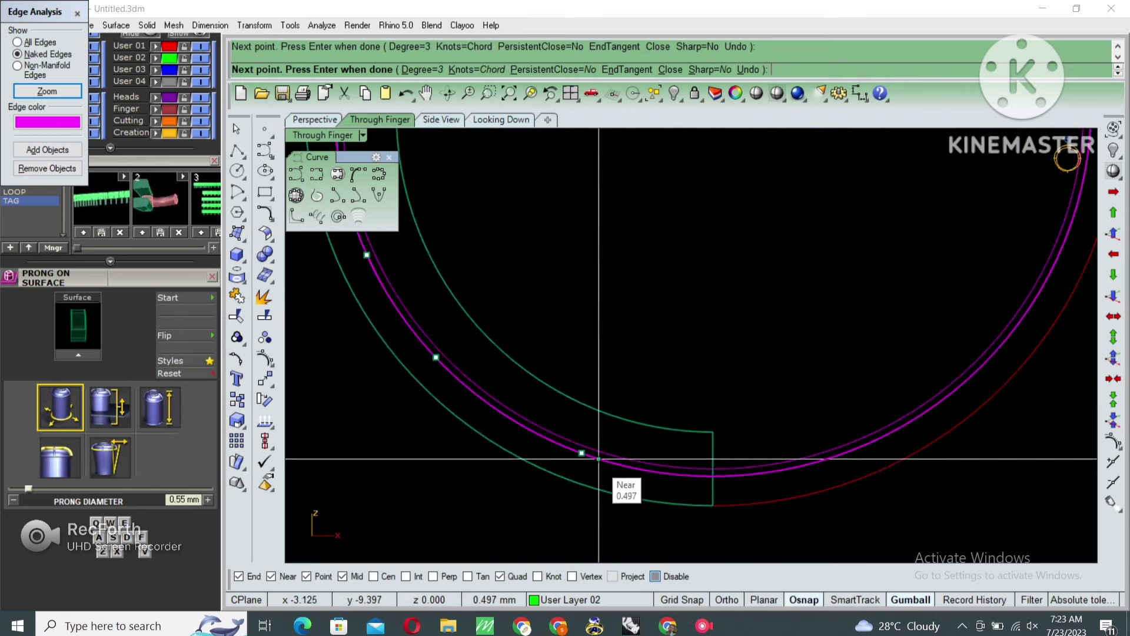
pyautogui.click(688, 475)
pyautogui.press('Return')
pyautogui.scroll(-3, 724, 475)
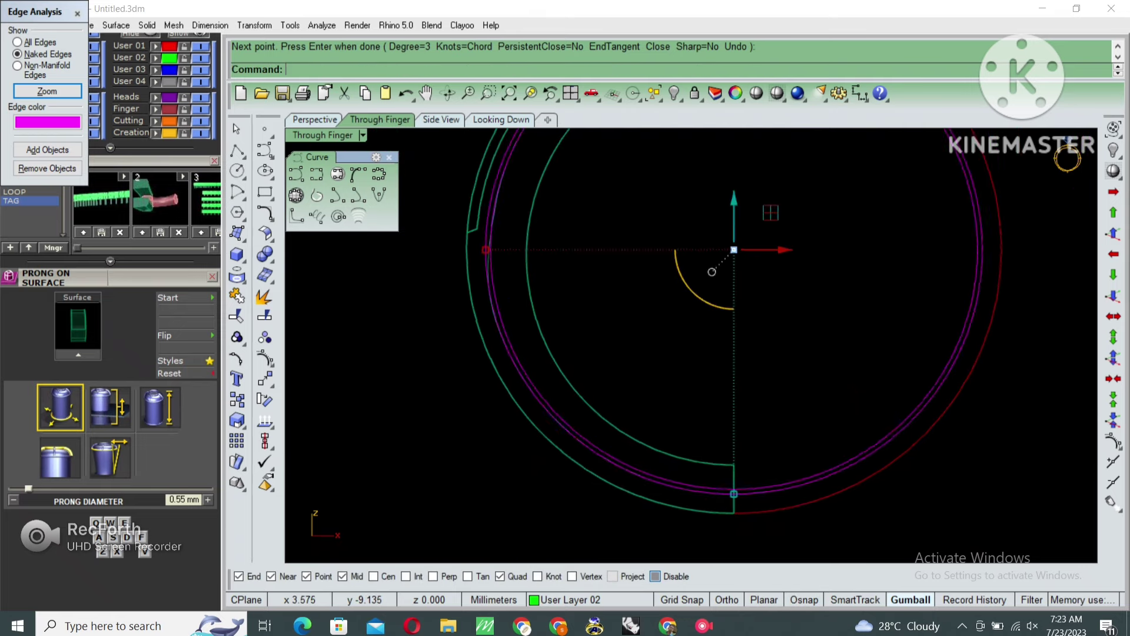
pyautogui.press('Delete')
pyautogui.press('Up')
pyautogui.press('Up')
# Step: Make User Layer 02 current and split the inner circle with a vertical centre cutting plane
pyautogui.click(465, 353)
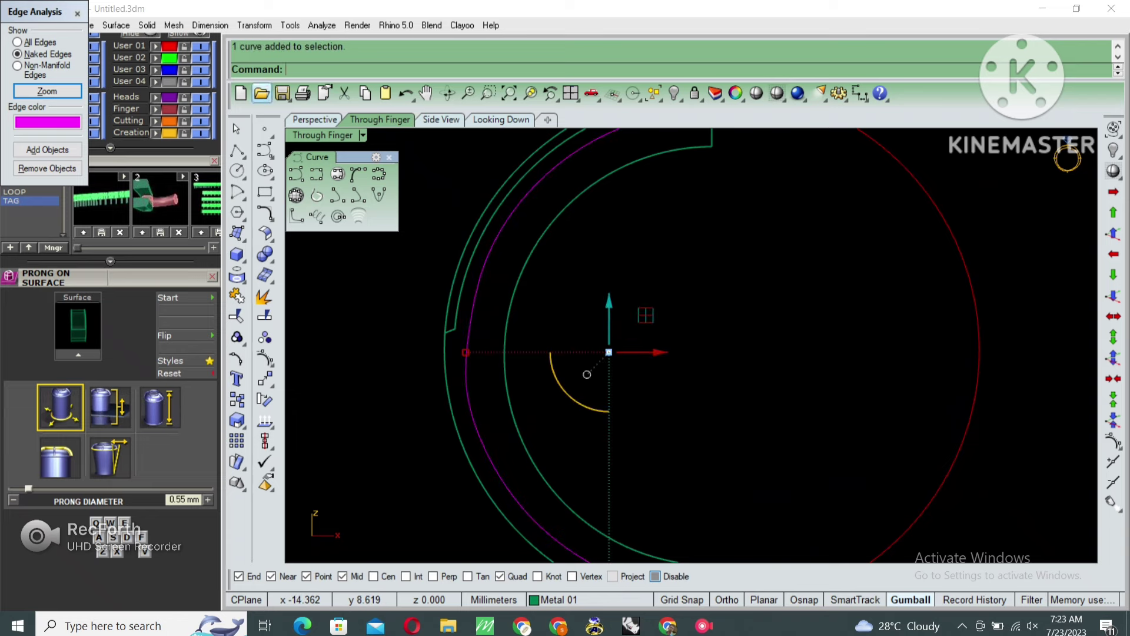
pyautogui.click(128, 57)
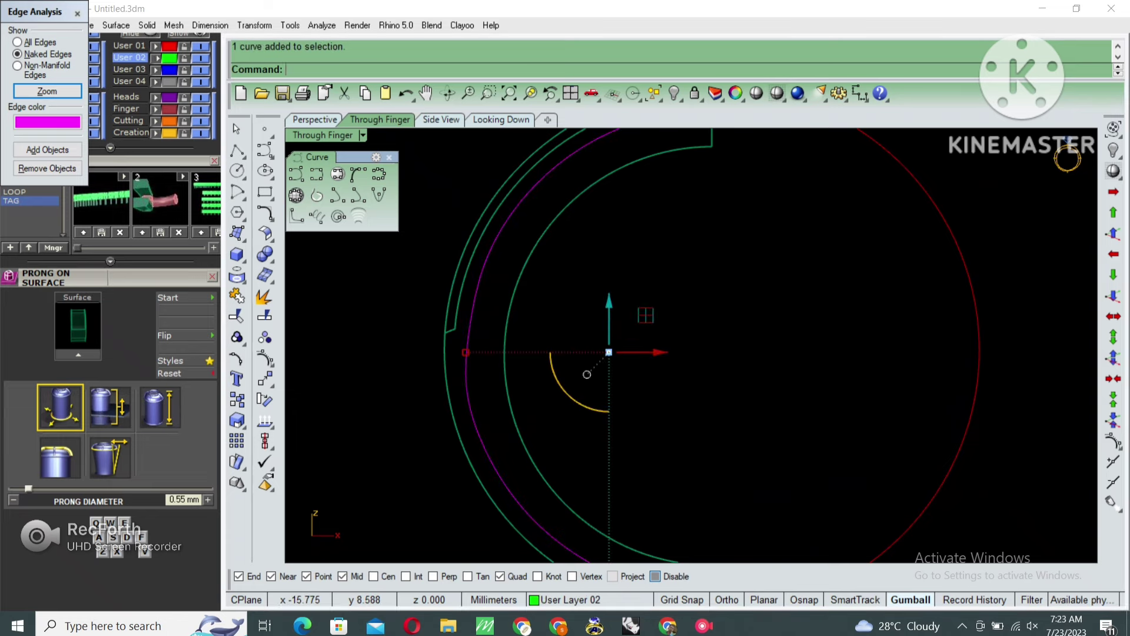
pyautogui.scroll(-3, 686, 343)
pyautogui.write('c')
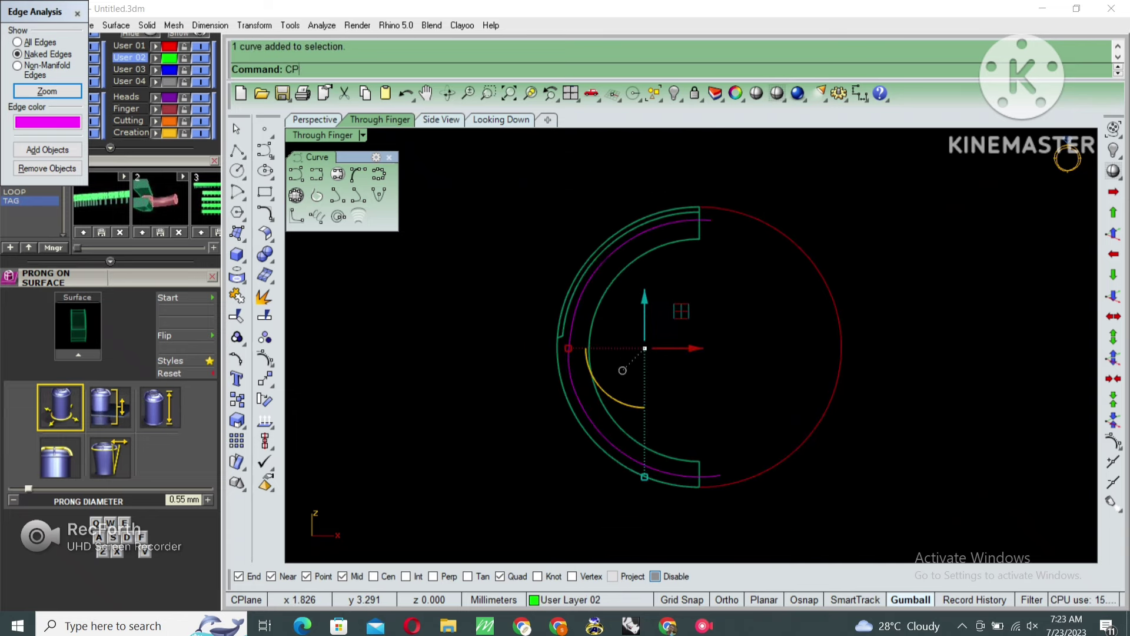
pyautogui.press('Return')
pyautogui.click(699, 207)
pyautogui.click(699, 487)
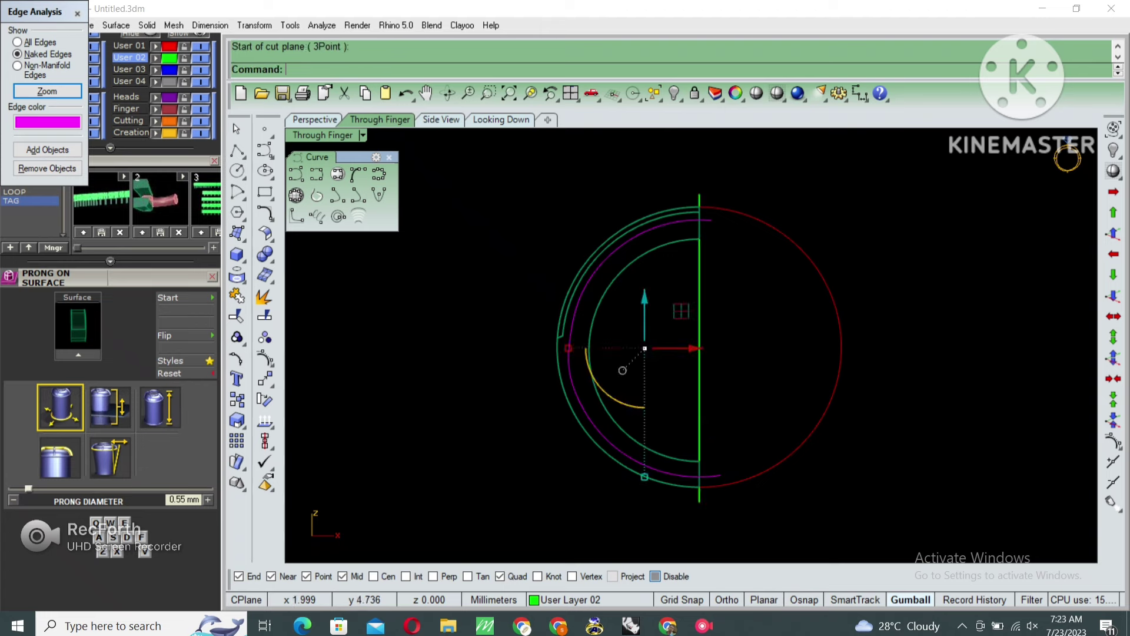
pyautogui.press('Return')
# Step: Delete the circle's right half and the cutting plane, then restore the four views
pyautogui.press('Delete')
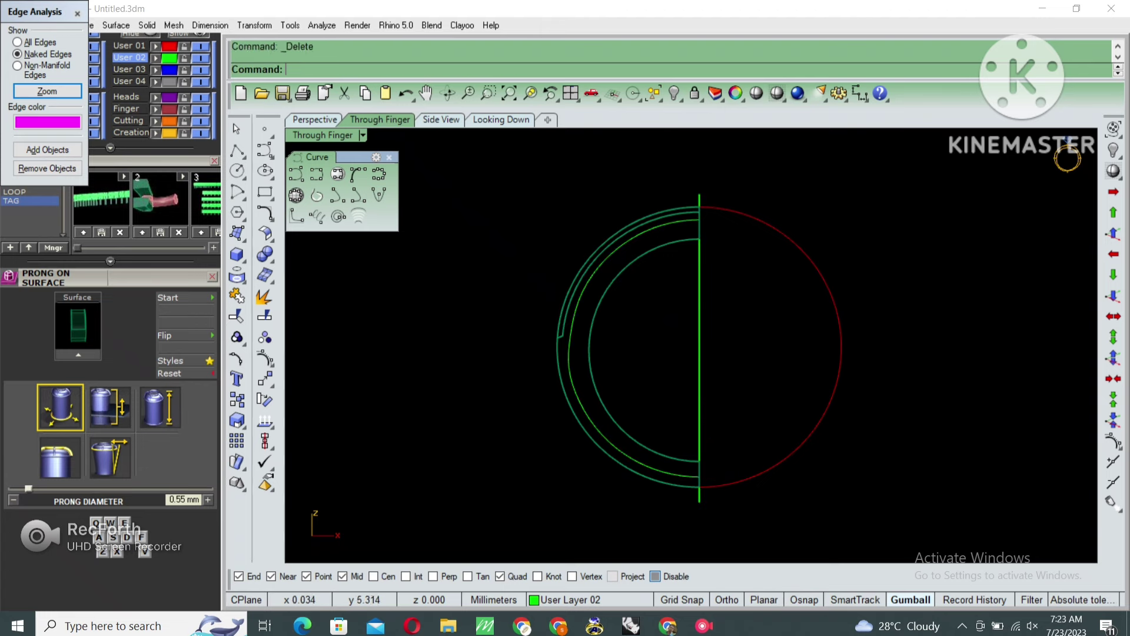
pyautogui.click(699, 309)
pyautogui.hotkey('ctrl', 'z')
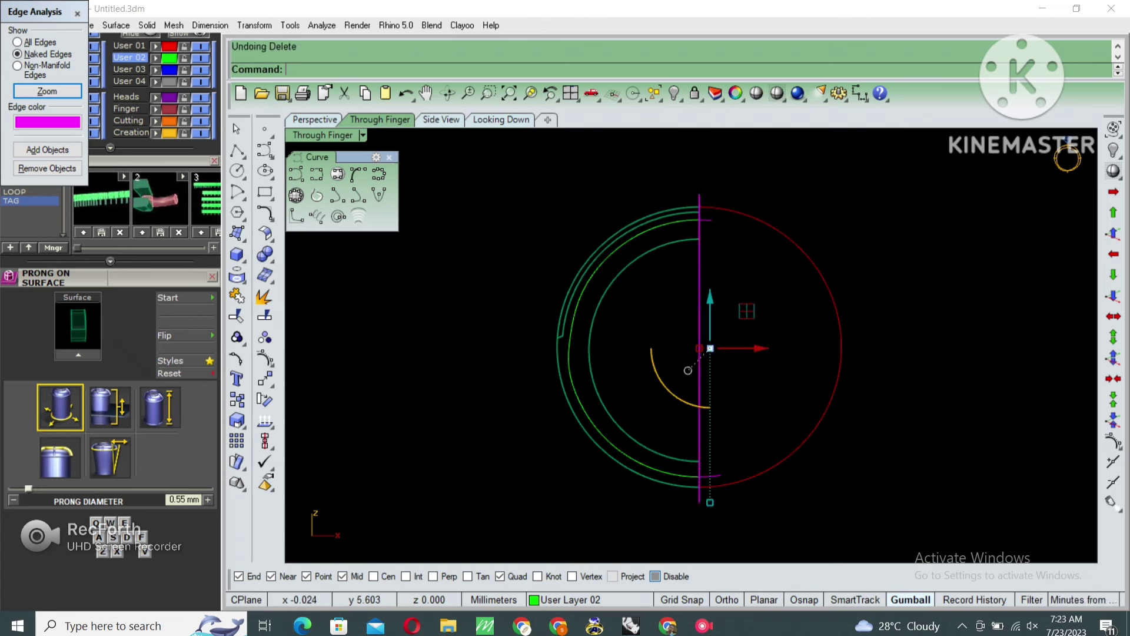
pyautogui.click(687, 370)
pyautogui.press('Delete')
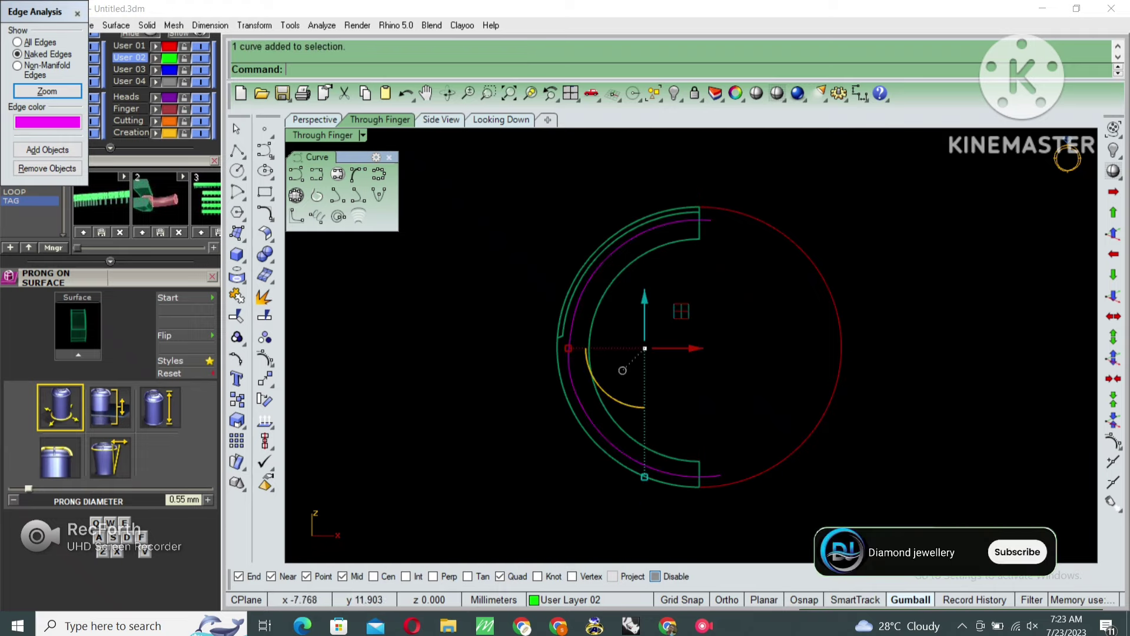
pyautogui.hotkey('ctrl', 'm')
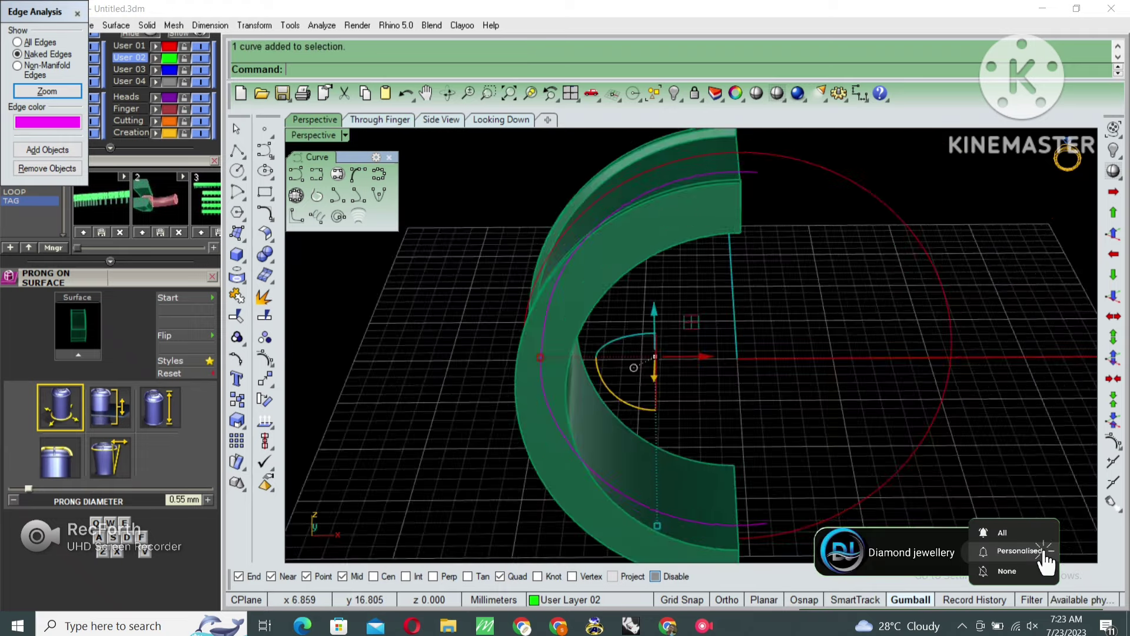
# Step: Extrude the profile into a solid band, split it with the cutting surface, and delete the offcut
pyautogui.press('Return')
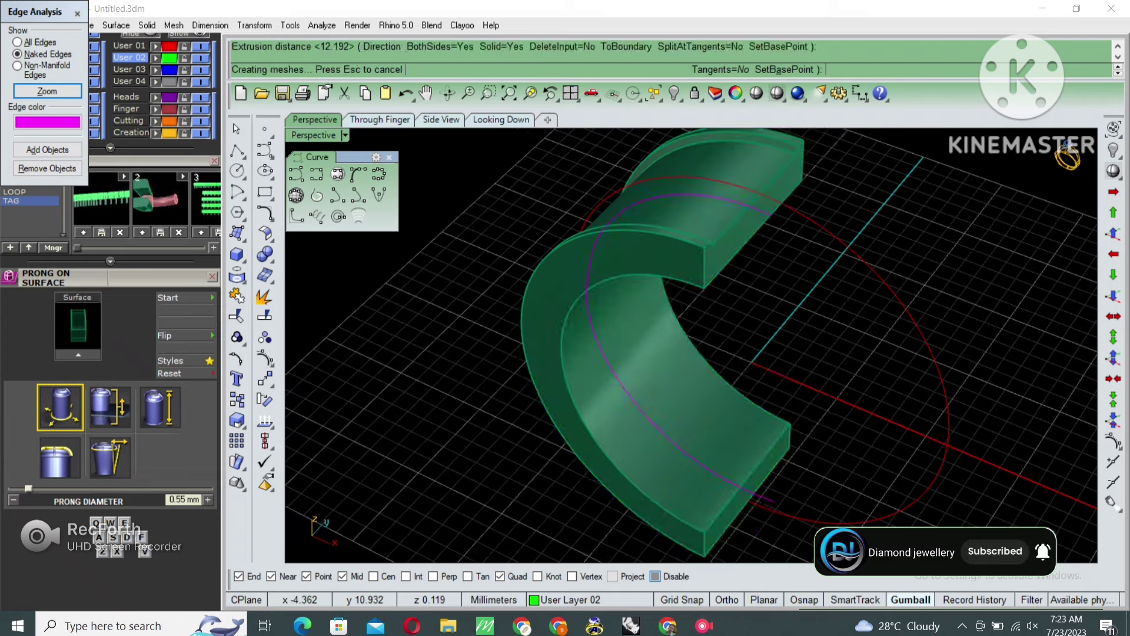
pyautogui.write('b')
pyautogui.press('Return')
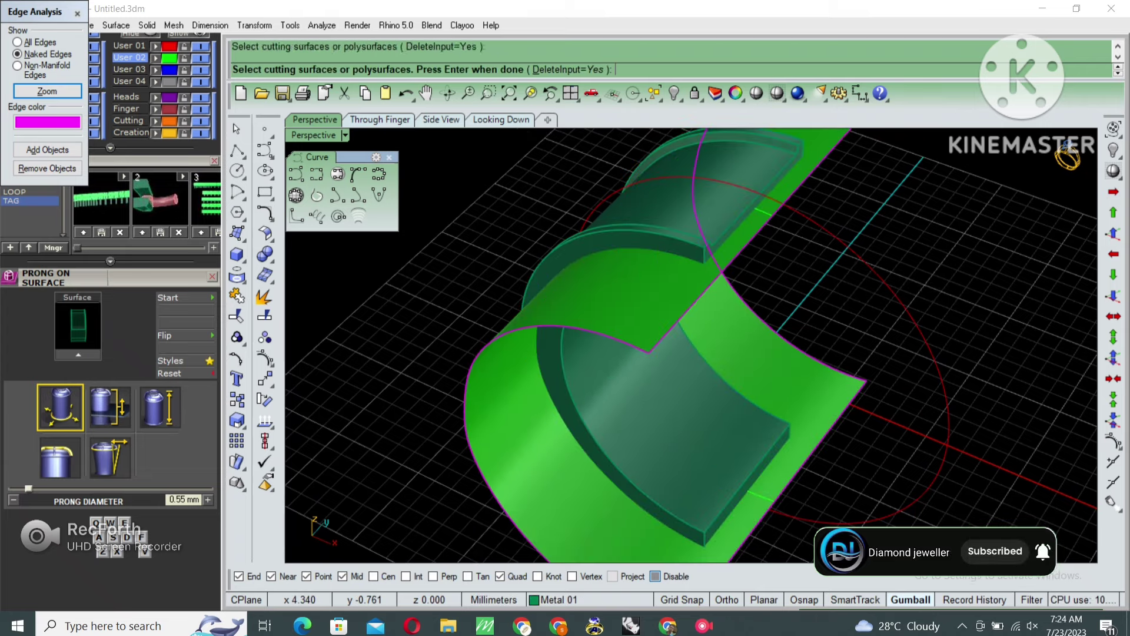
pyautogui.press('Return')
pyautogui.press('Delete')
# Step: Scale the band in one direction with Scale1D, narrowing it from 9.347 mm to 8 mm
pyautogui.click(730, 383)
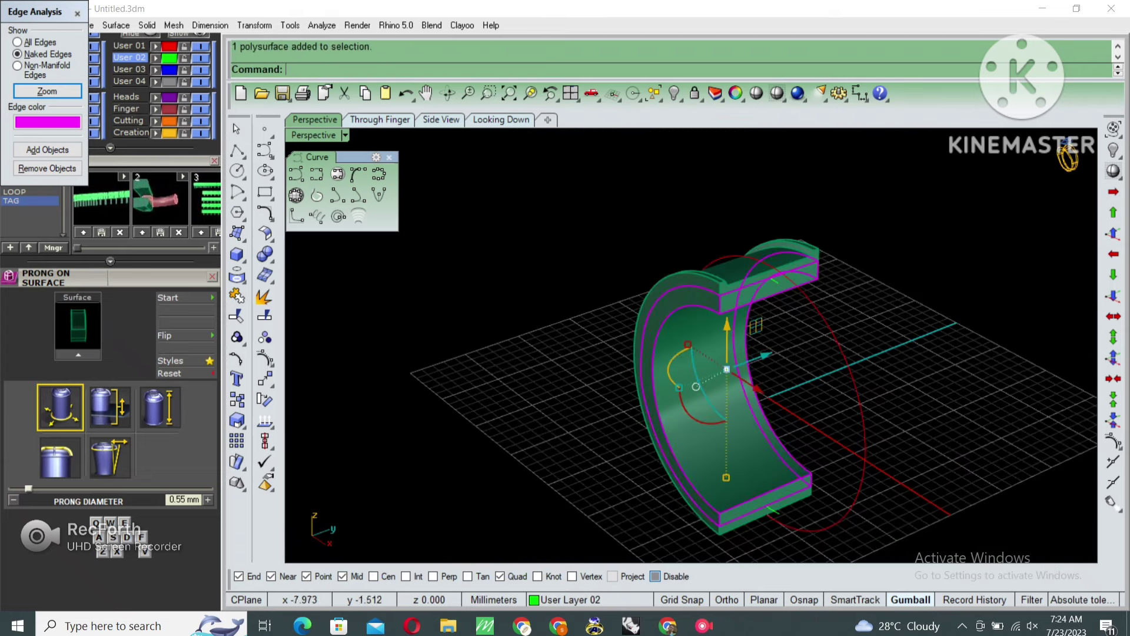
pyautogui.write('scale1d')
pyautogui.press('Return')
pyautogui.scroll(3, 719, 475)
pyautogui.click(718, 476)
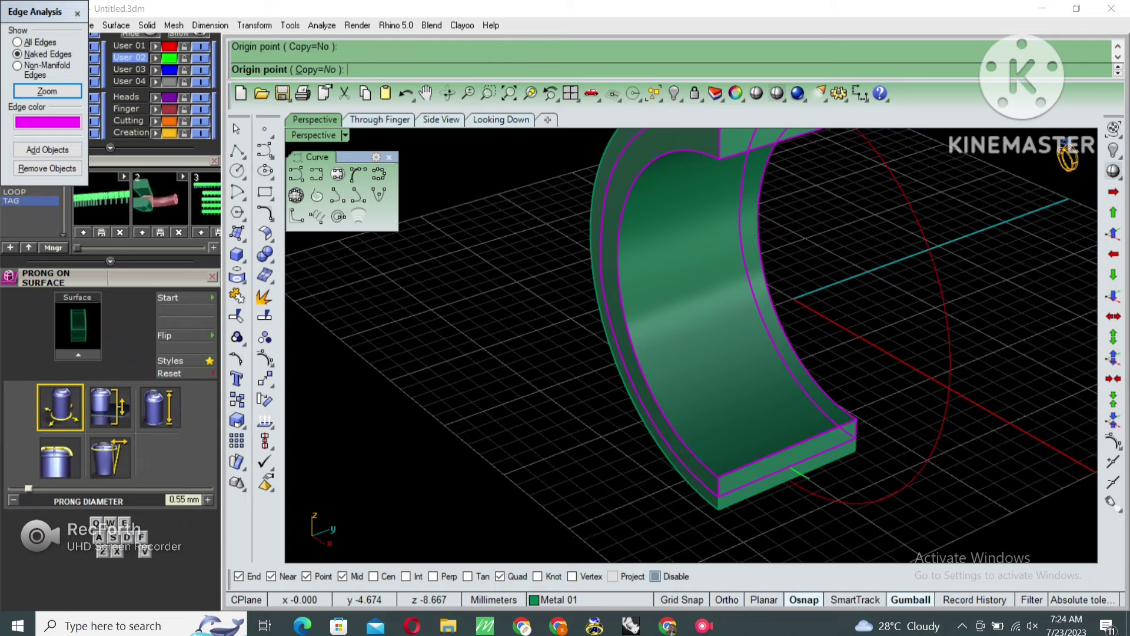
pyautogui.click(857, 419)
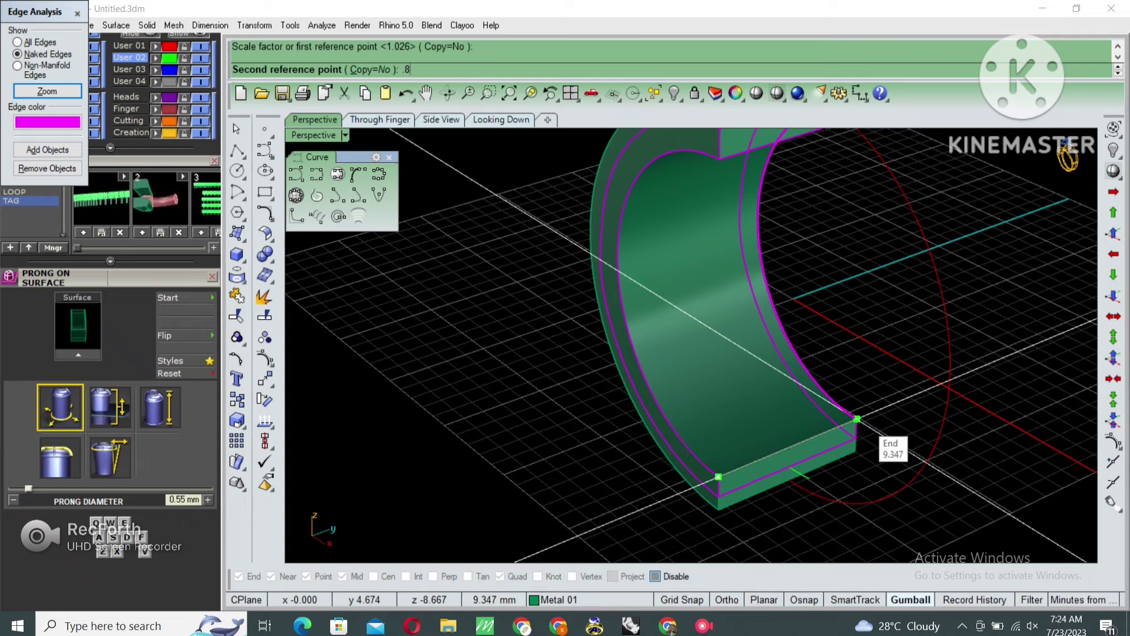
pyautogui.press('Return')
pyautogui.scroll(-5, 857, 419)
# Step: Mirror the liner band about a line starting at the origin
pyautogui.moveTo(765, 383); pyautogui.dragTo(697, 359, button='right')
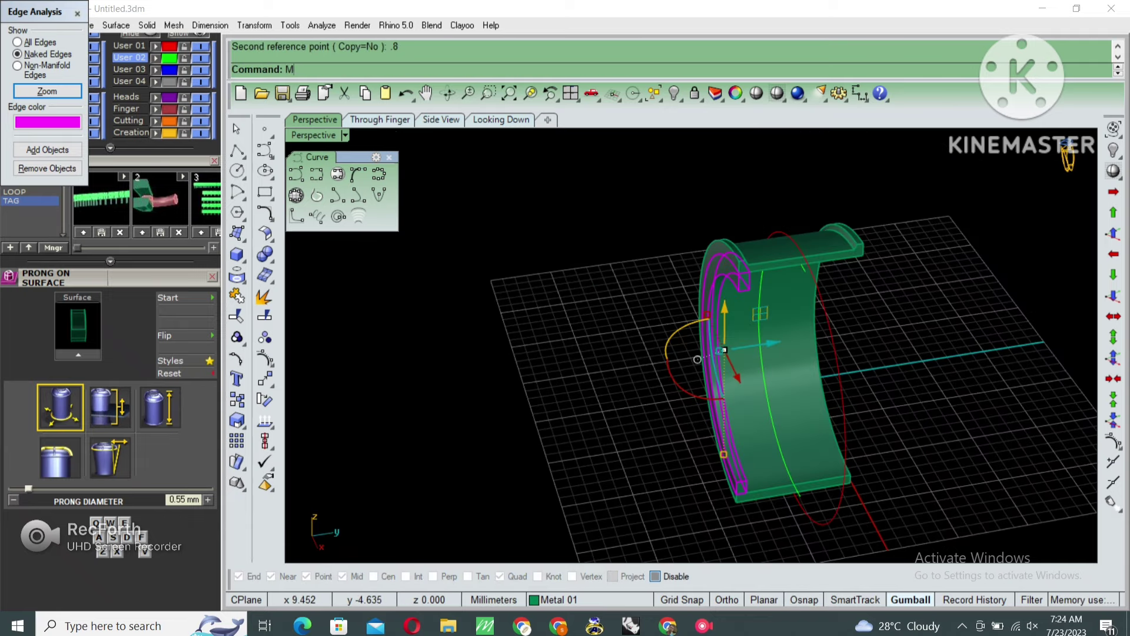
pyautogui.write('irror')
pyautogui.press('Return')
pyautogui.write('0')
pyautogui.press('Return')
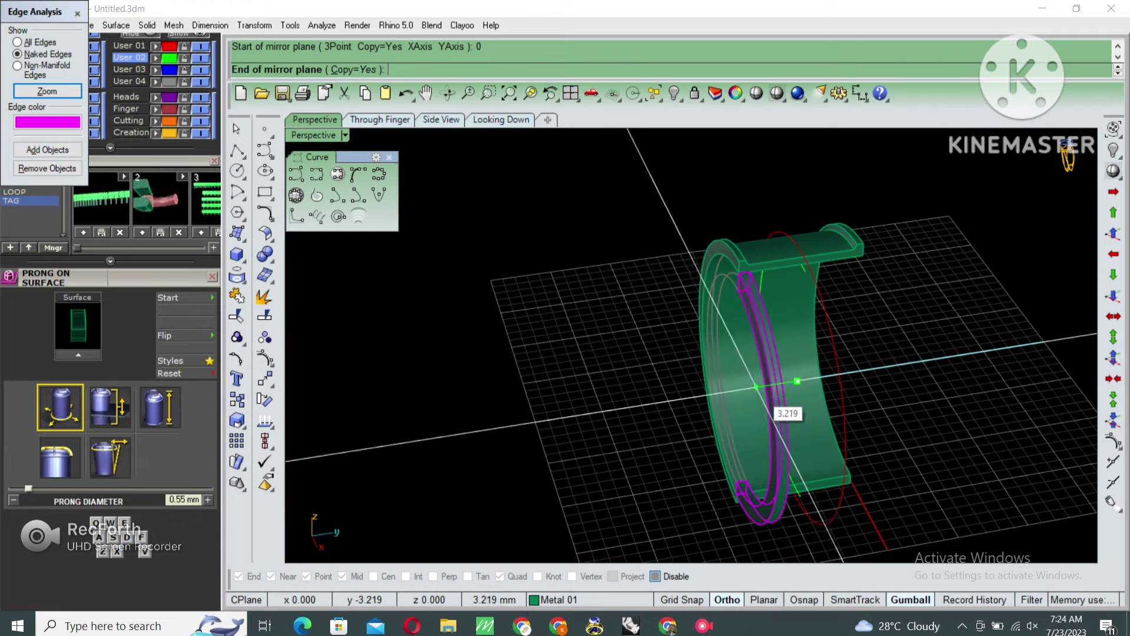
pyautogui.click(798, 381)
# Step: Select the leftover construction curves and hide them
pyautogui.moveTo(798, 382); pyautogui.dragTo(756, 305, button='right')
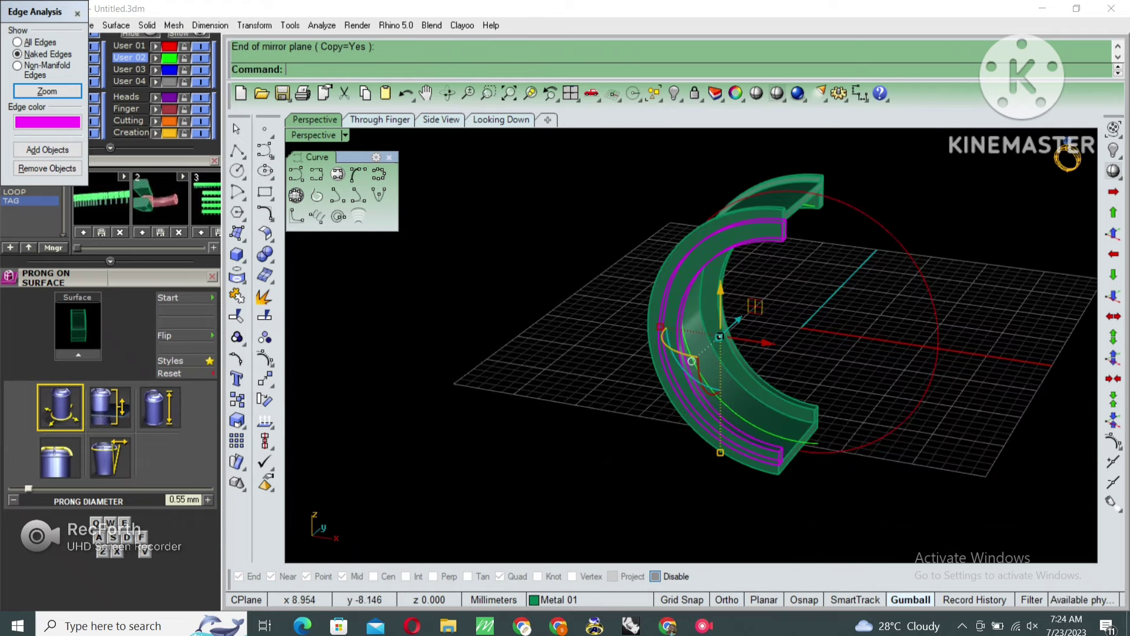
pyautogui.moveTo(883, 379); pyautogui.dragTo(733, 441)
pyautogui.moveTo(732, 442); pyautogui.dragTo(766, 371, button='right')
pyautogui.write('hide')
pyautogui.press('Return')
pyautogui.scroll(3, 765, 370)
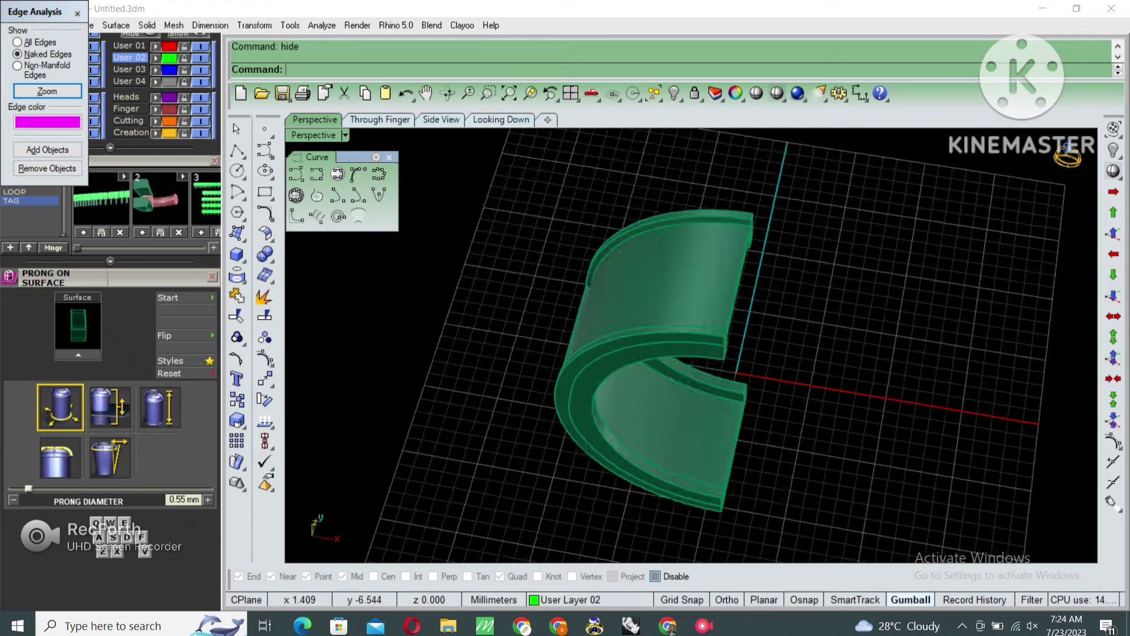
# Step: Run ShowSelected and orbit the perspective view to pick the hidden gems and prongs
pyautogui.click(1113, 150)
pyautogui.scroll(3, 482, 330)
pyautogui.scroll(3, 483, 330)
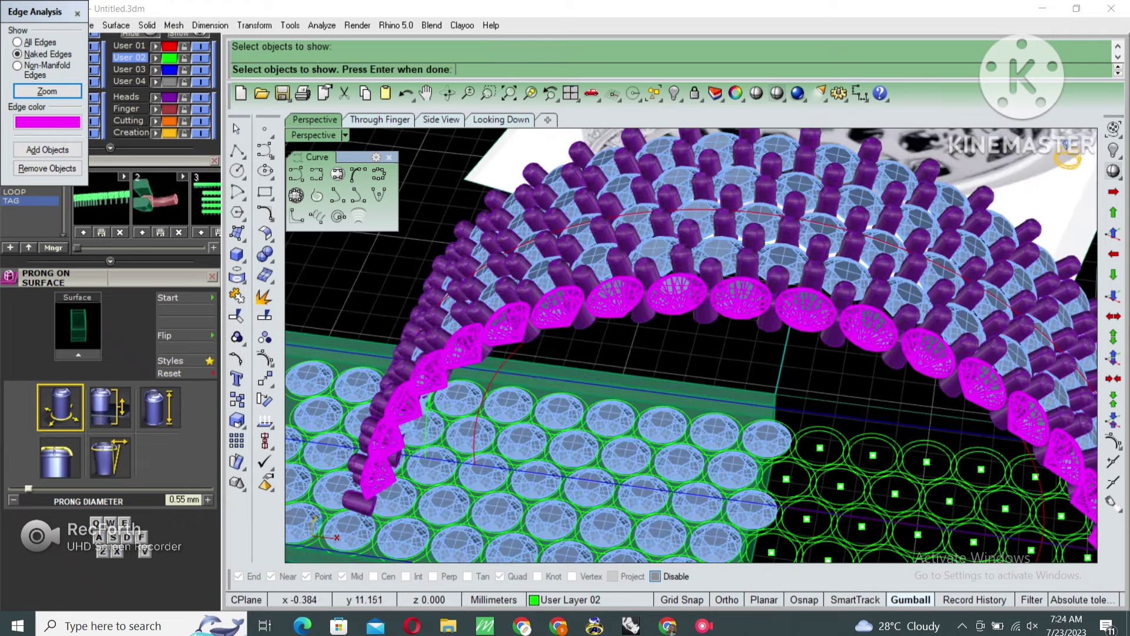
pyautogui.scroll(3, 688, 348)
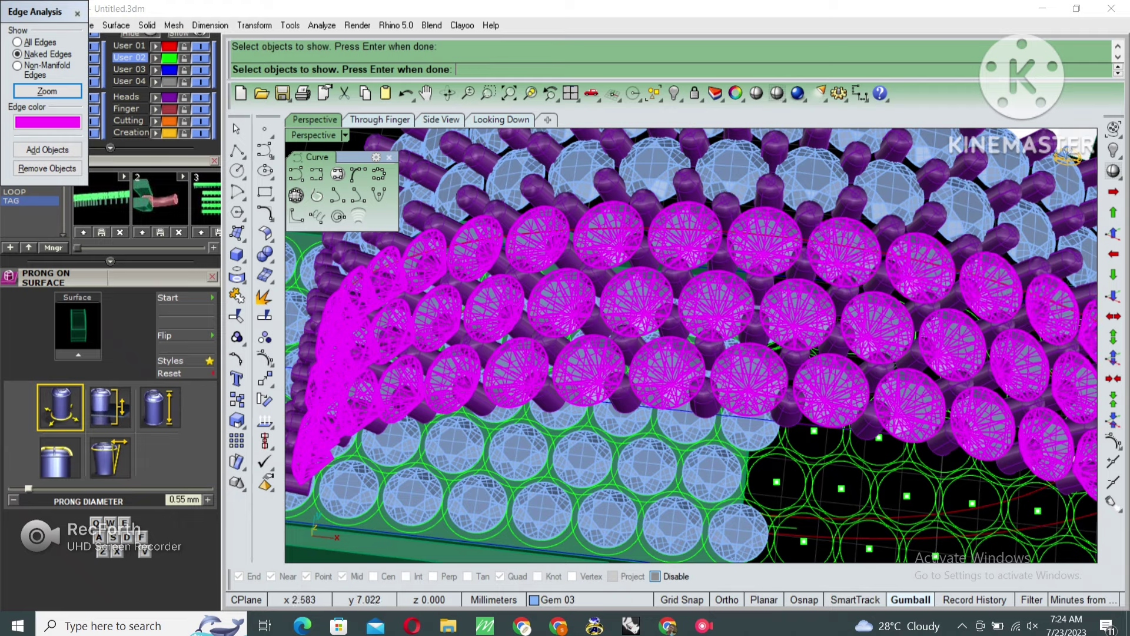
pyautogui.moveTo(376, 412); pyautogui.dragTo(353, 392, button='right')
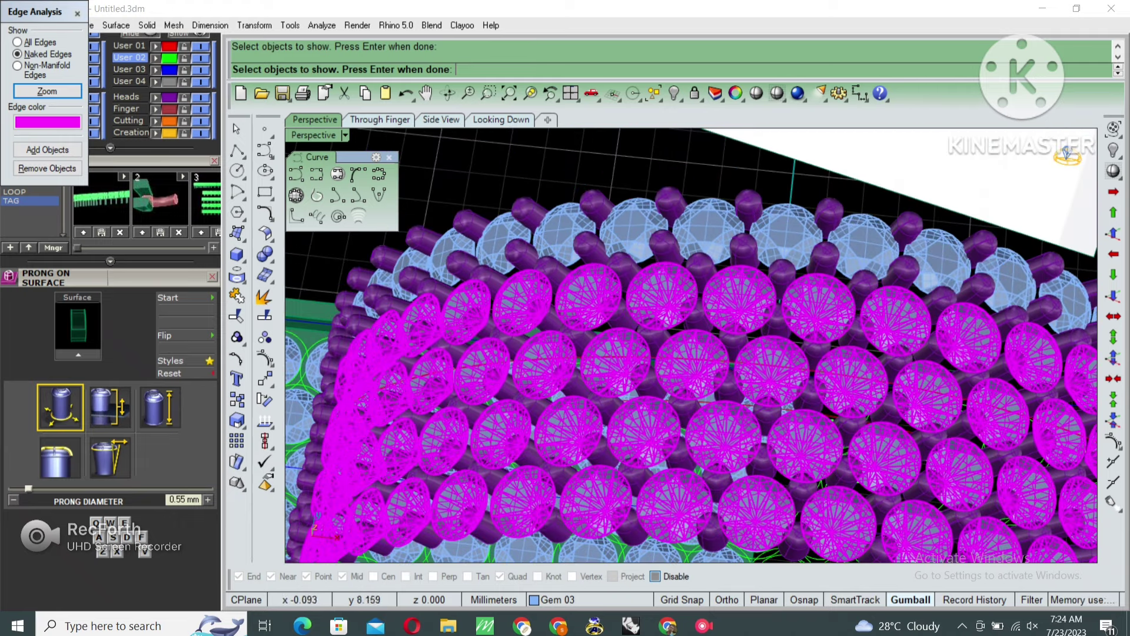
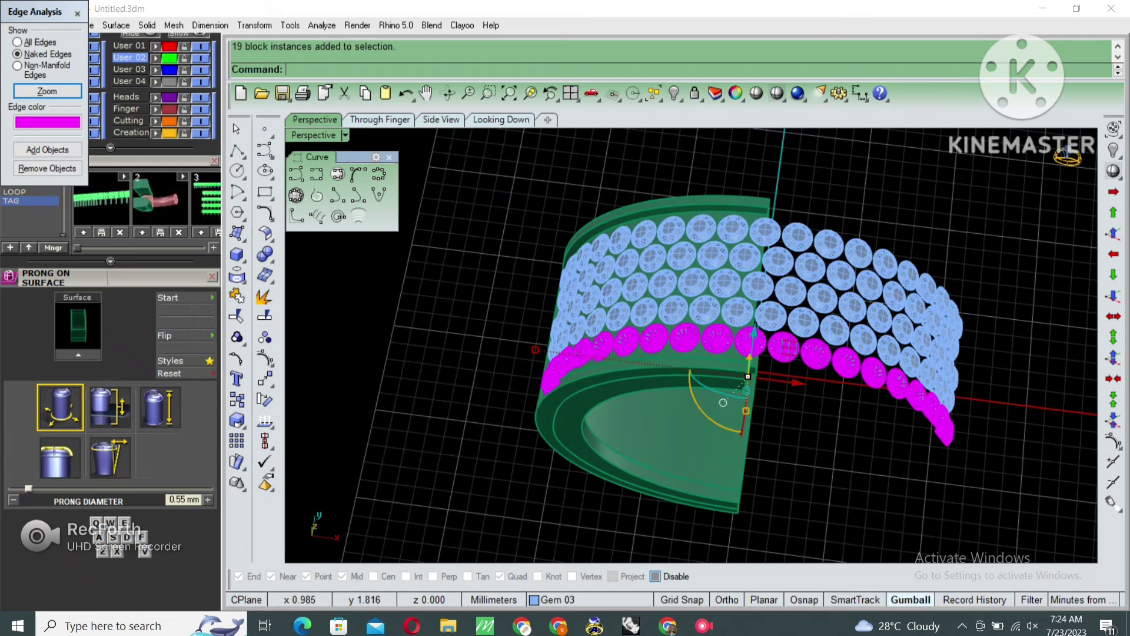
# Step: Add gem cutters beneath three successive rows of pavé gems on the half band
pyautogui.click(812, 414)
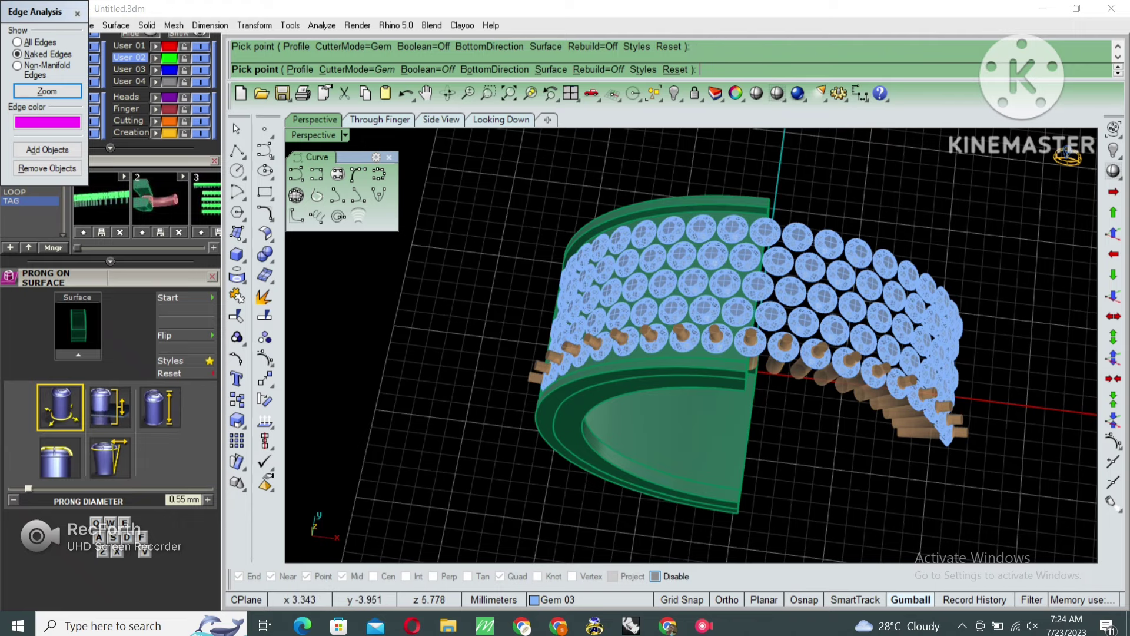
pyautogui.press('Return')
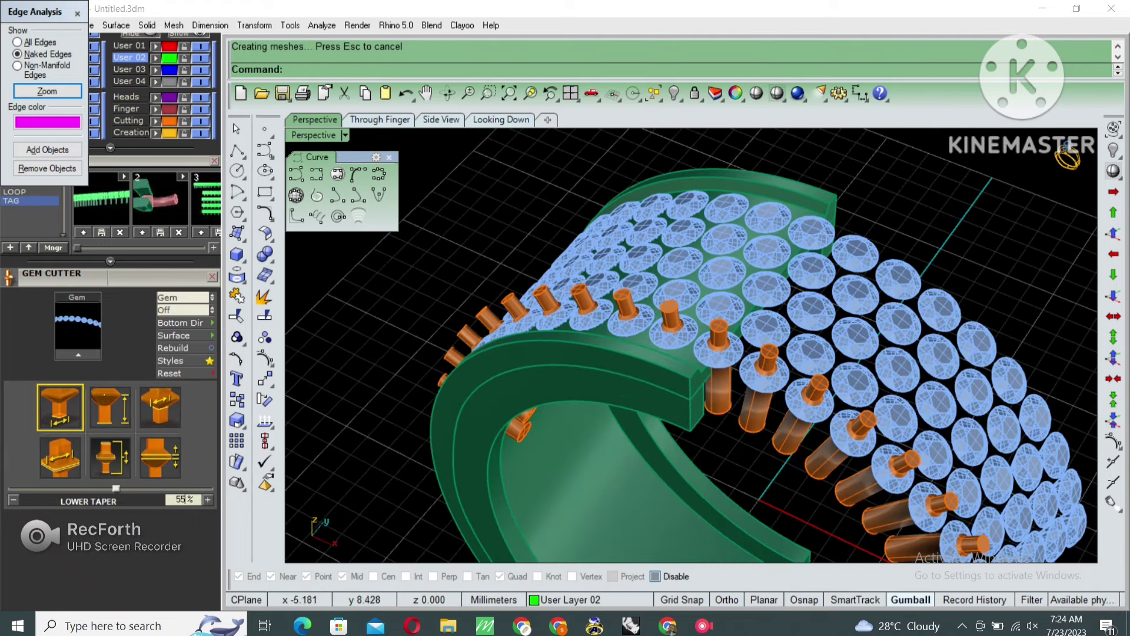
pyautogui.press('F6')
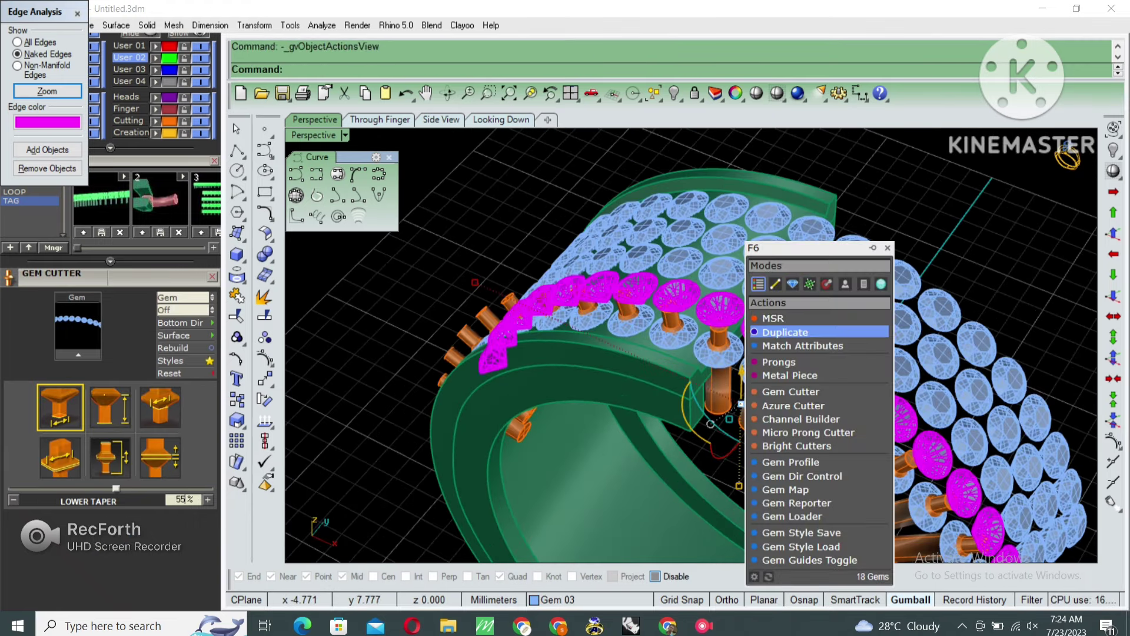
pyautogui.click(791, 391)
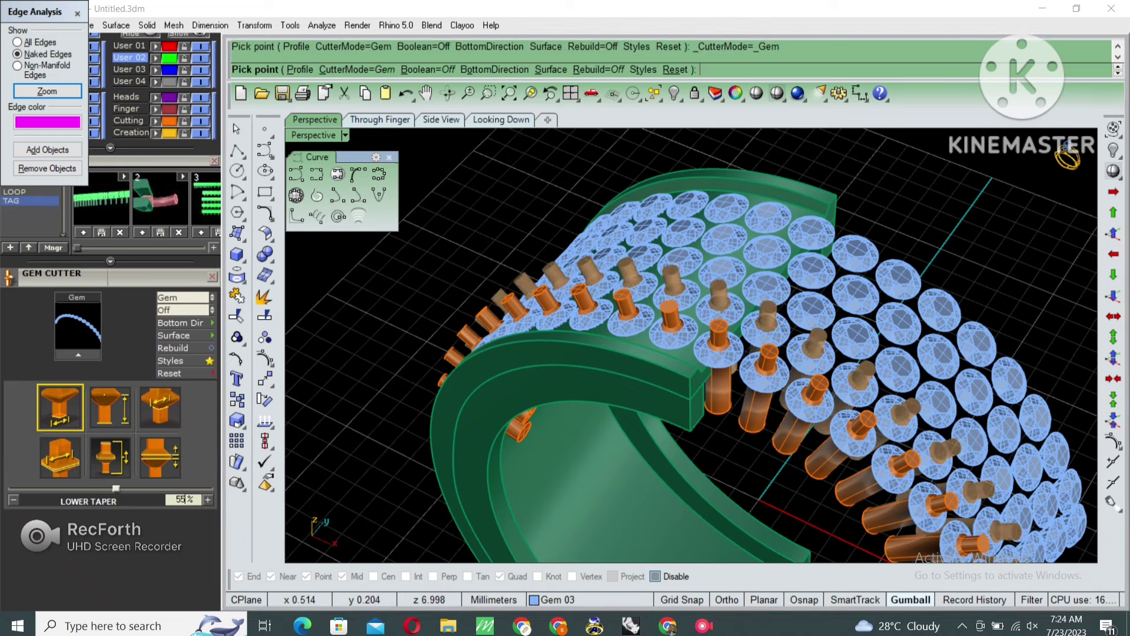
pyautogui.press('Return')
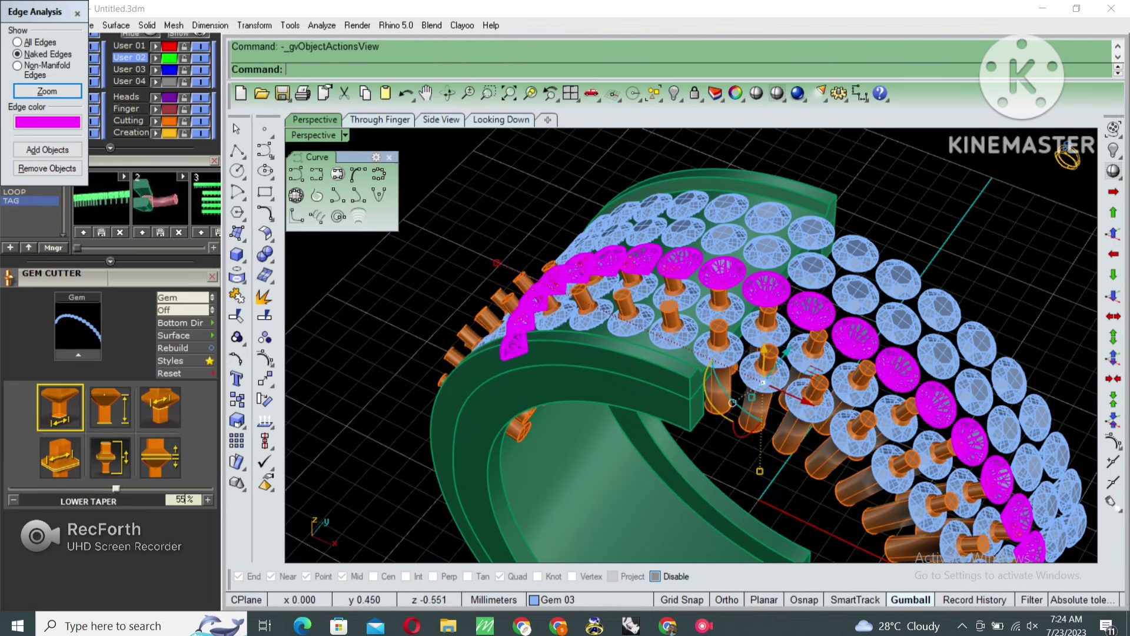
pyautogui.press('F6')
pyautogui.click(801, 359)
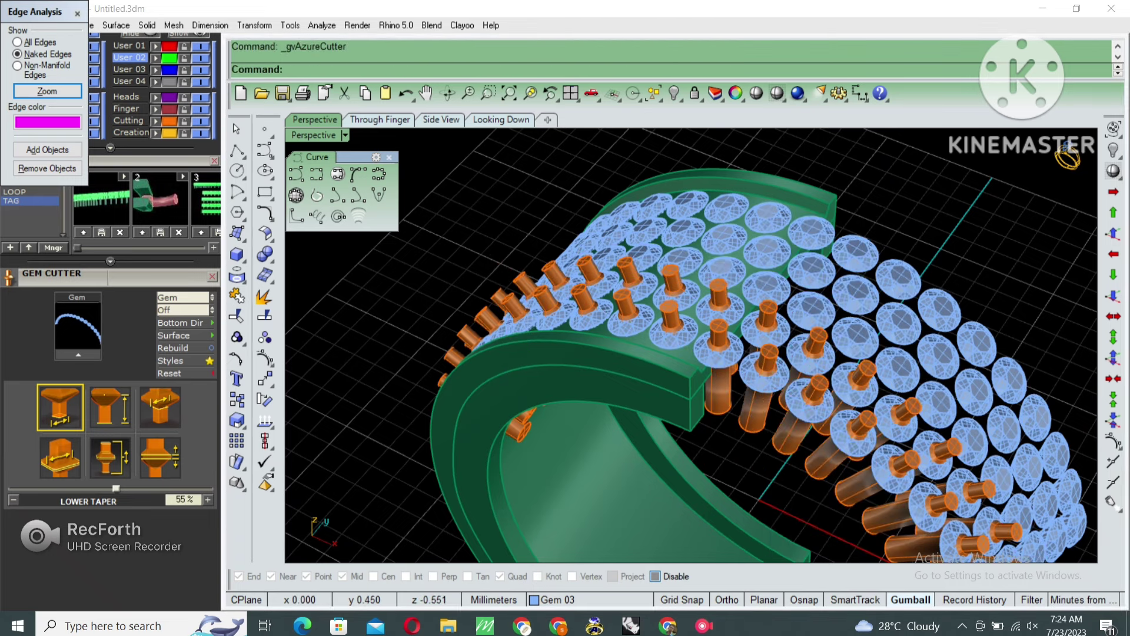
pyautogui.press('Return')
pyautogui.press('Return')
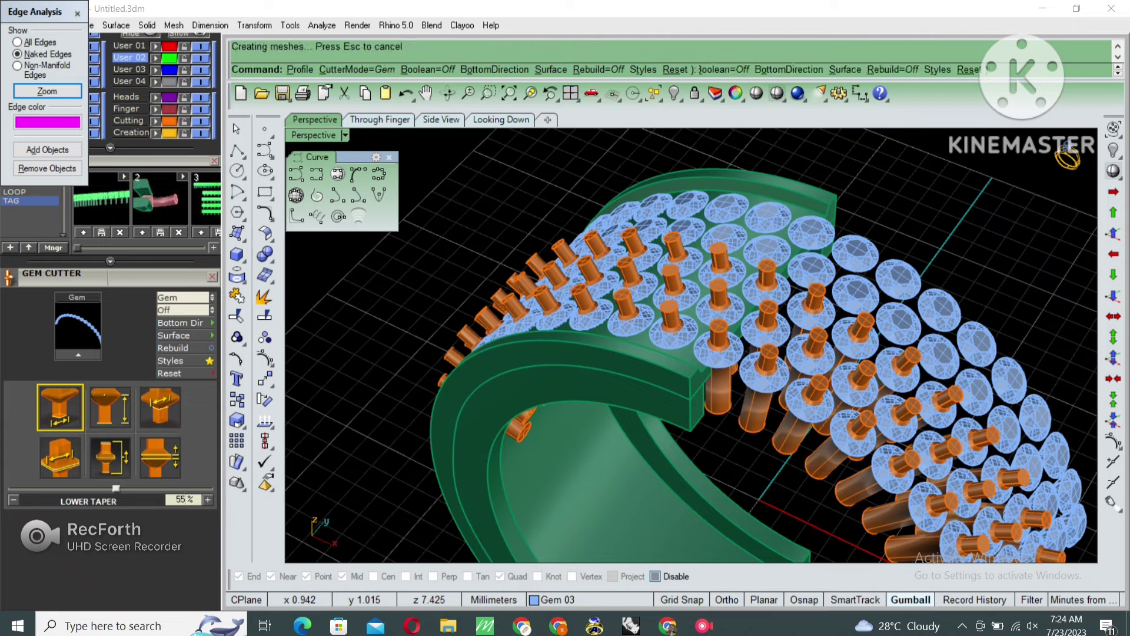
pyautogui.moveTo(724, 329); pyautogui.dragTo(751, 385, button='right')
# Step: Mirror the selected gem cutters across the band's centre plane with mm
pyautogui.write('mm')
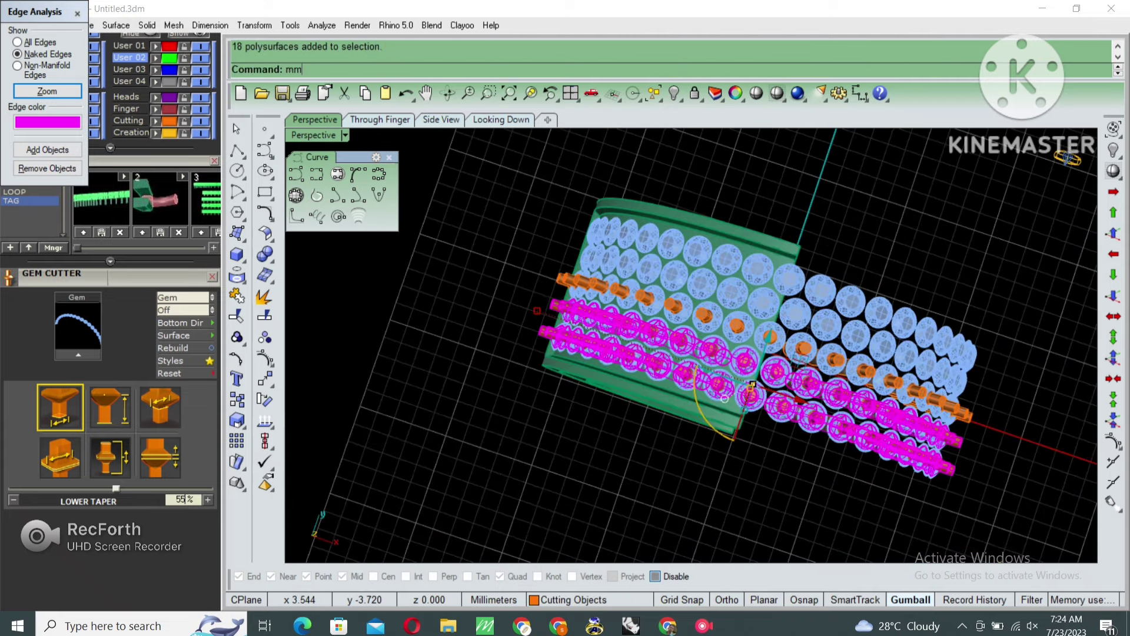
pyautogui.press('Return')
pyautogui.click(751, 389)
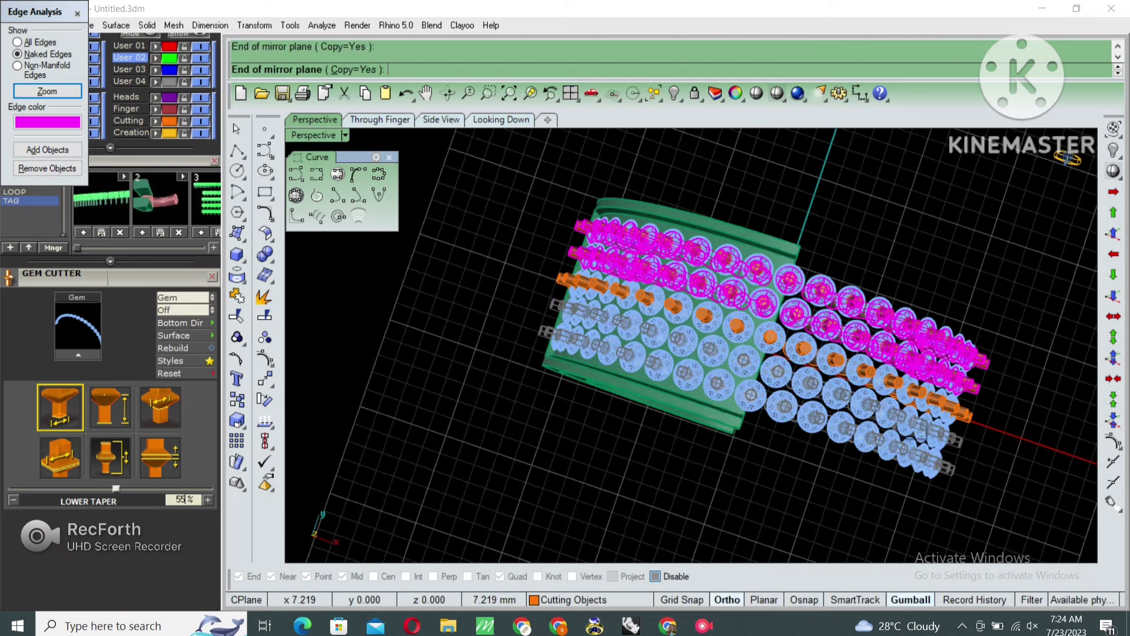
pyautogui.click(751, 412)
pyautogui.moveTo(751, 412); pyautogui.dragTo(724, 365, button='right')
pyautogui.scroll(3, 706, 353)
# Step: Subtract both bands of cutters from the ring metal with BooleanDifference
pyautogui.click(739, 405)
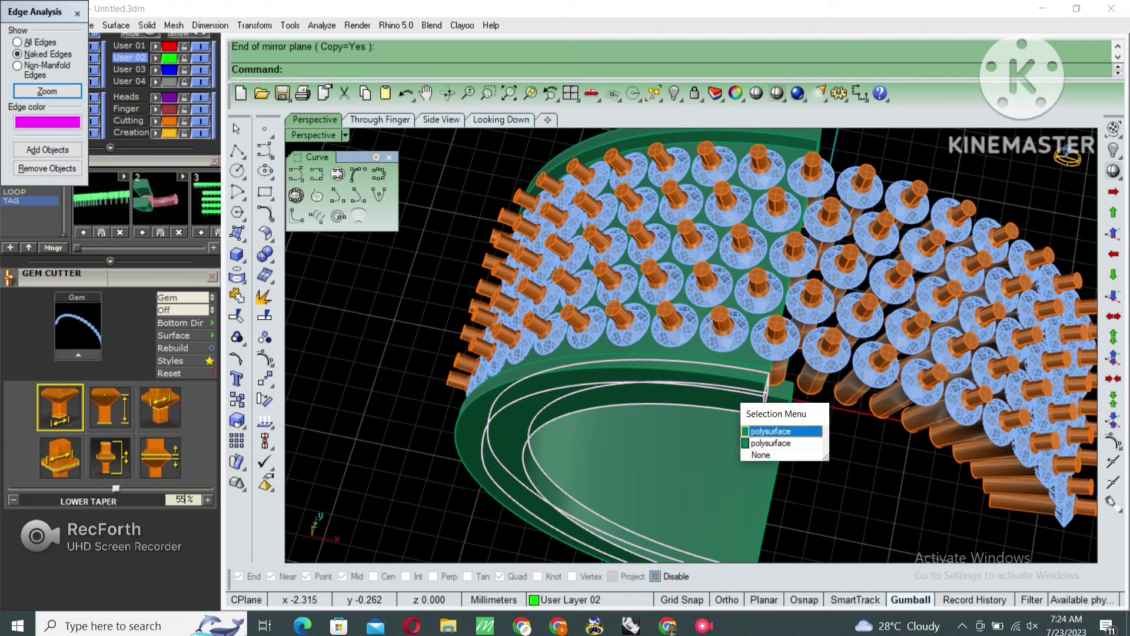
pyautogui.click(771, 431)
pyautogui.write('b')
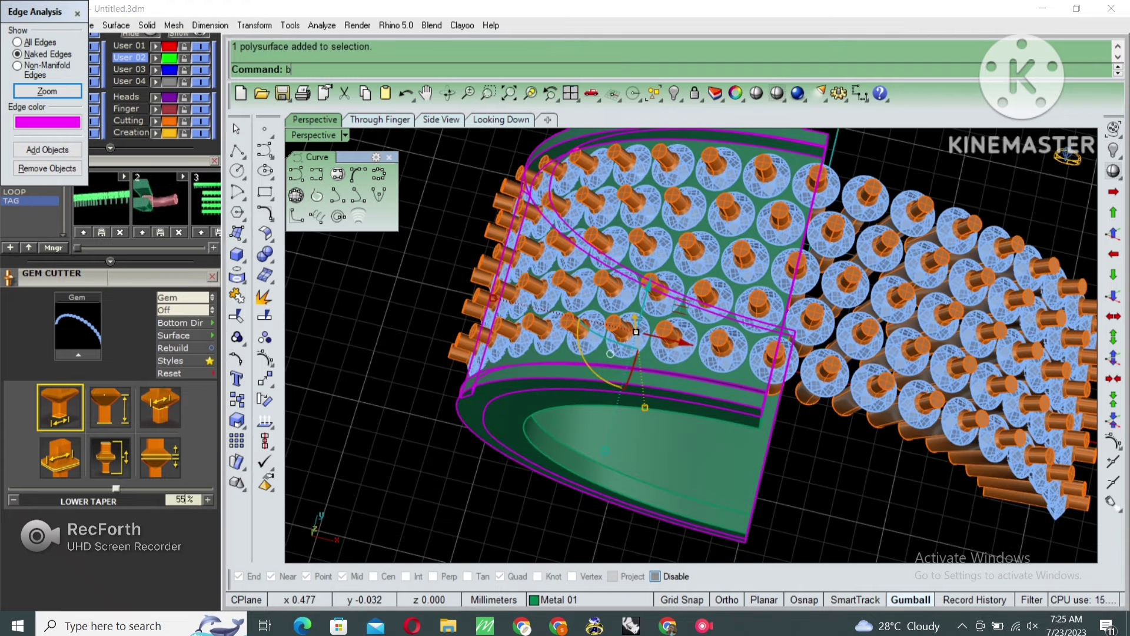
pyautogui.click(264, 254)
pyautogui.click(671, 342)
pyautogui.click(659, 291)
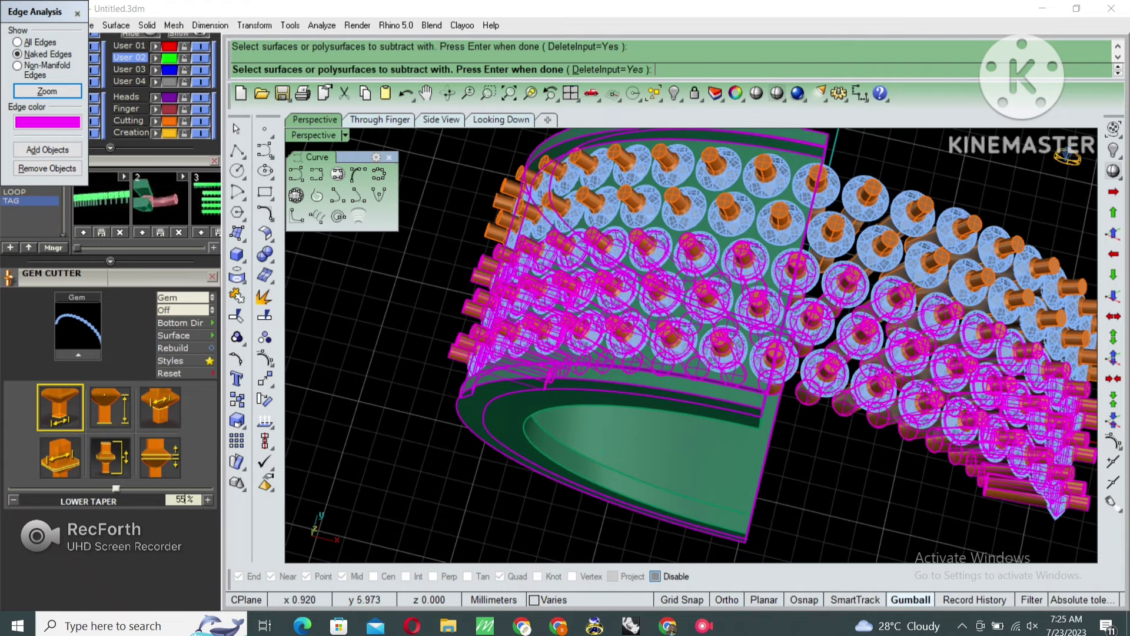
pyautogui.press('Return')
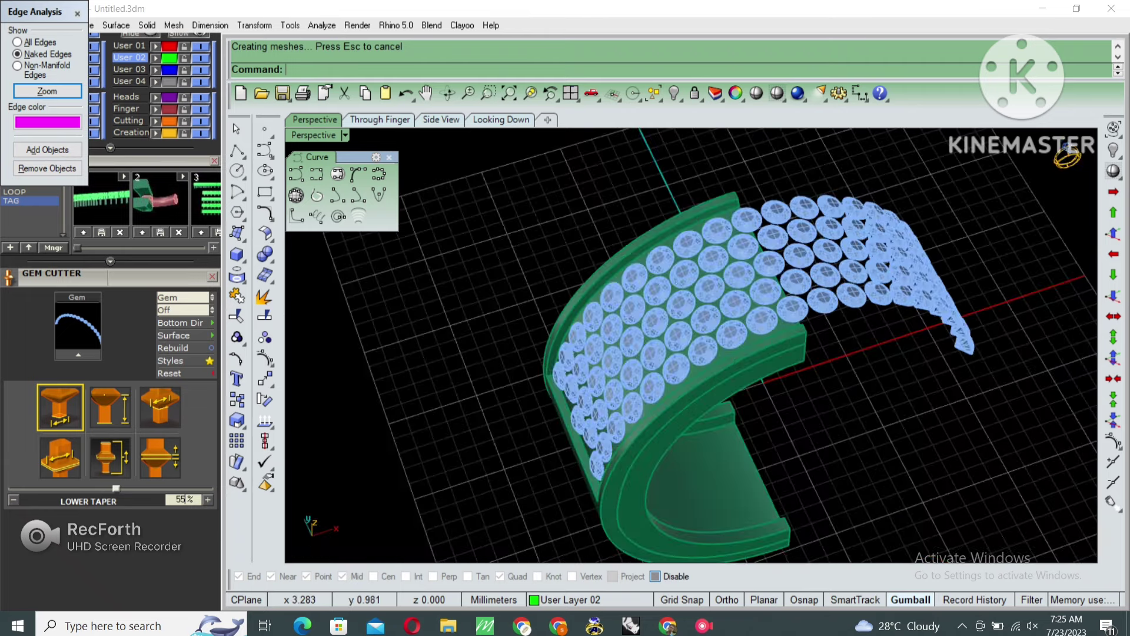
# Step: Group all 93 gems and bring back the hidden prongs and ring parts
pyautogui.write('ss')
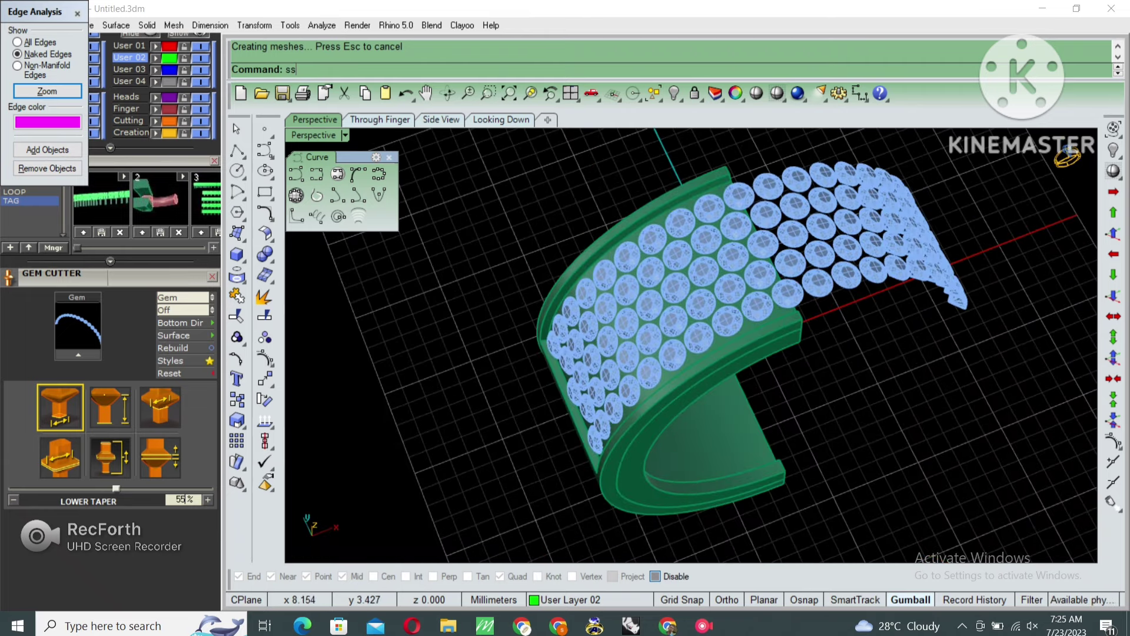
pyautogui.press('Return')
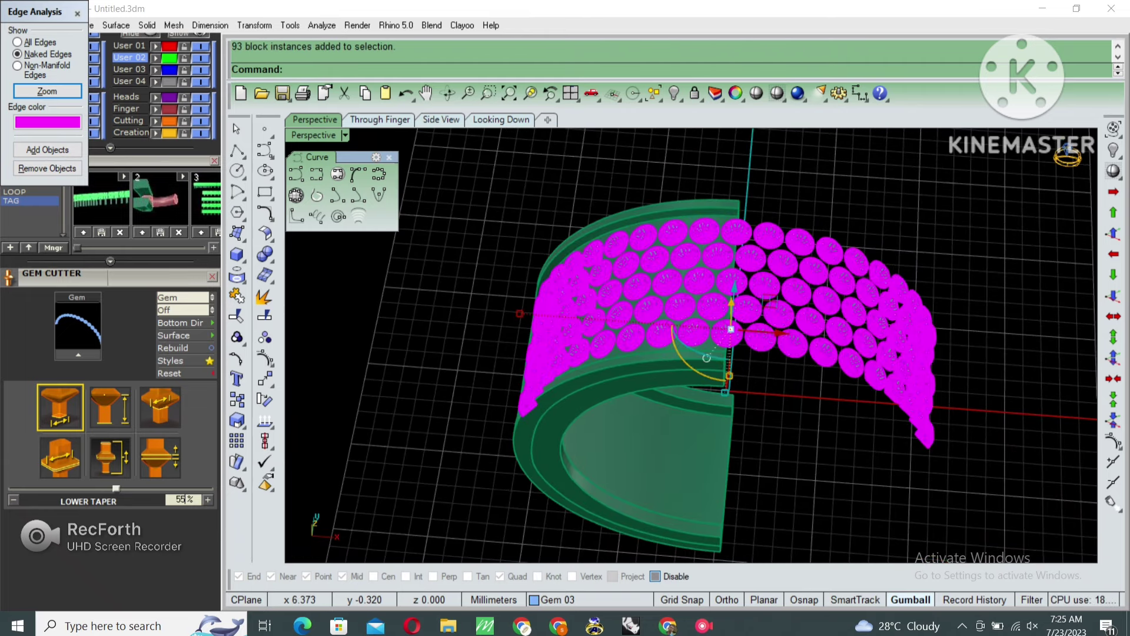
pyautogui.hotkey('ctrl', 'g')
pyautogui.press('Return')
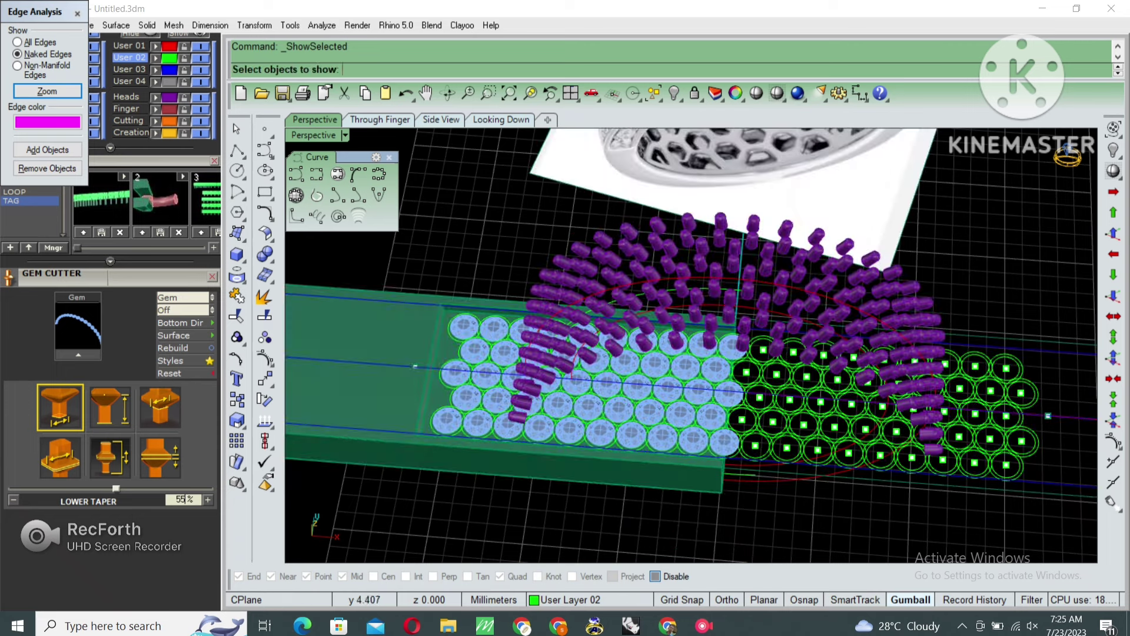
pyautogui.press('Return')
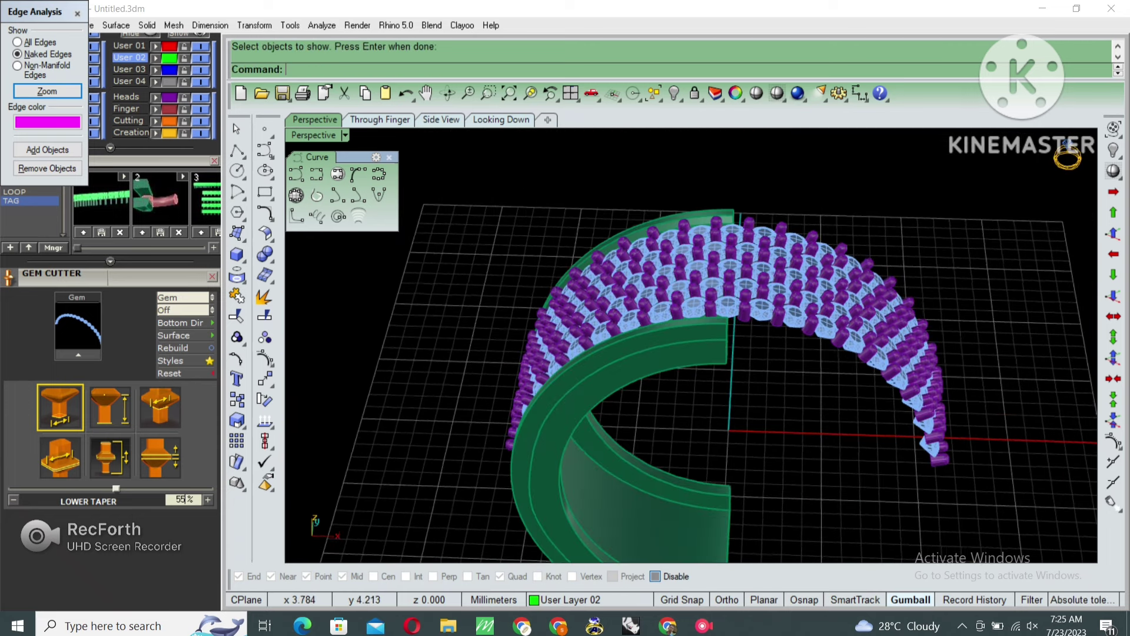
# Step: Mirror the half band with its gems and prongs into a full ring
pyautogui.moveTo(759, 542); pyautogui.dragTo(760, 541)
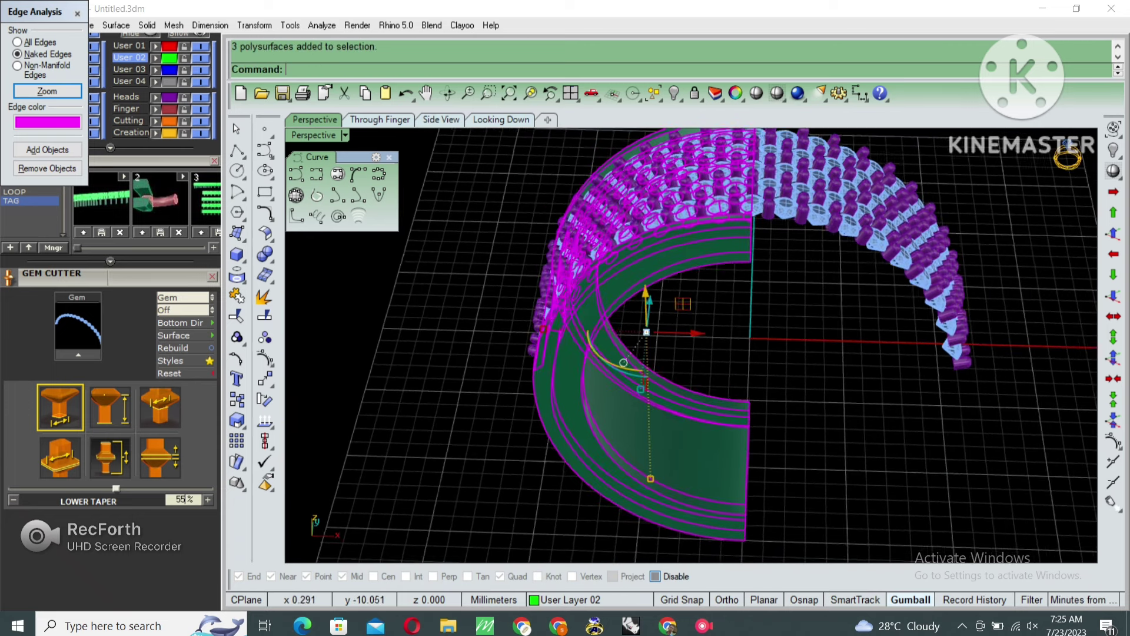
pyautogui.write('Mmirror')
pyautogui.press('Return')
pyautogui.click(702, 461)
pyautogui.click(705, 331)
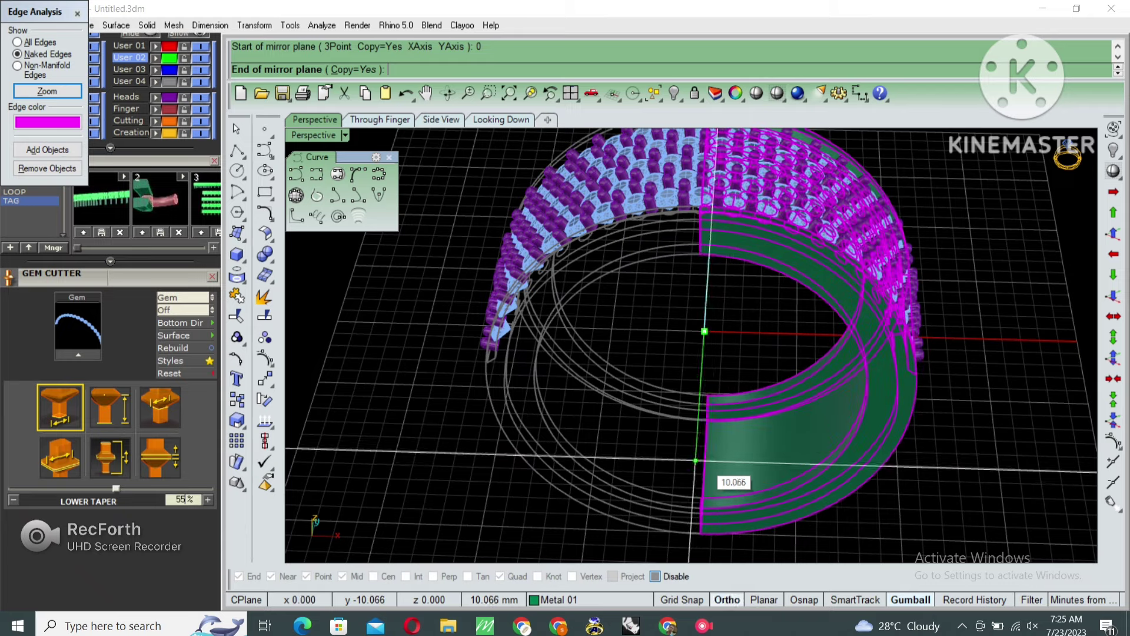
pyautogui.moveTo(704, 331); pyautogui.dragTo(705, 265, button='right')
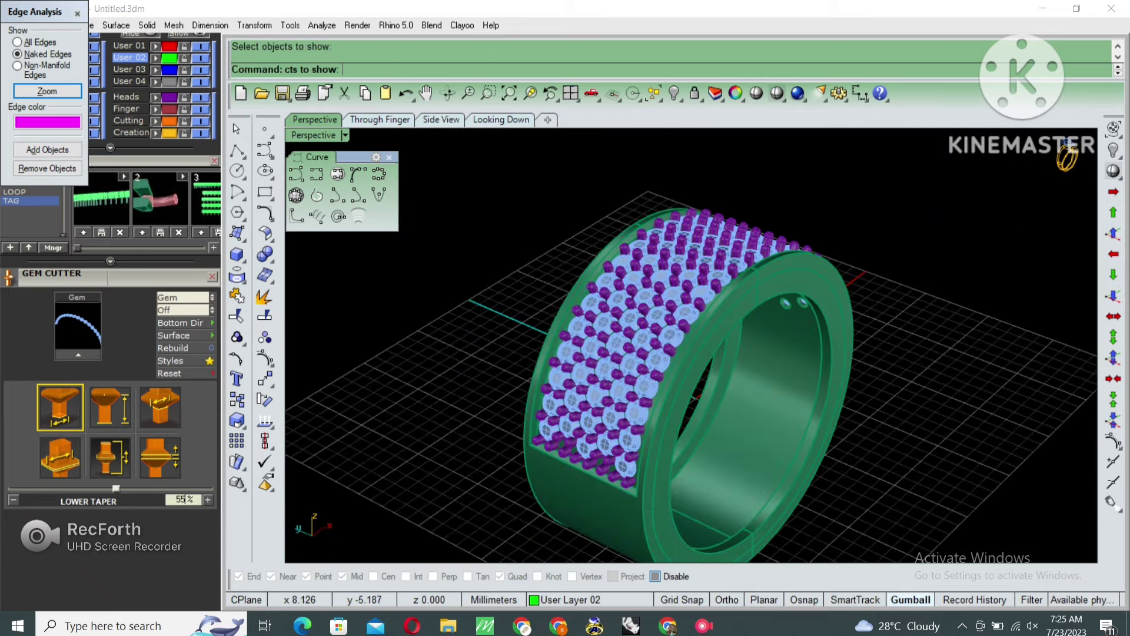
# Step: Duplicate the ring's two inner edges as curves with DupEdge
pyautogui.scroll(3, 692, 344)
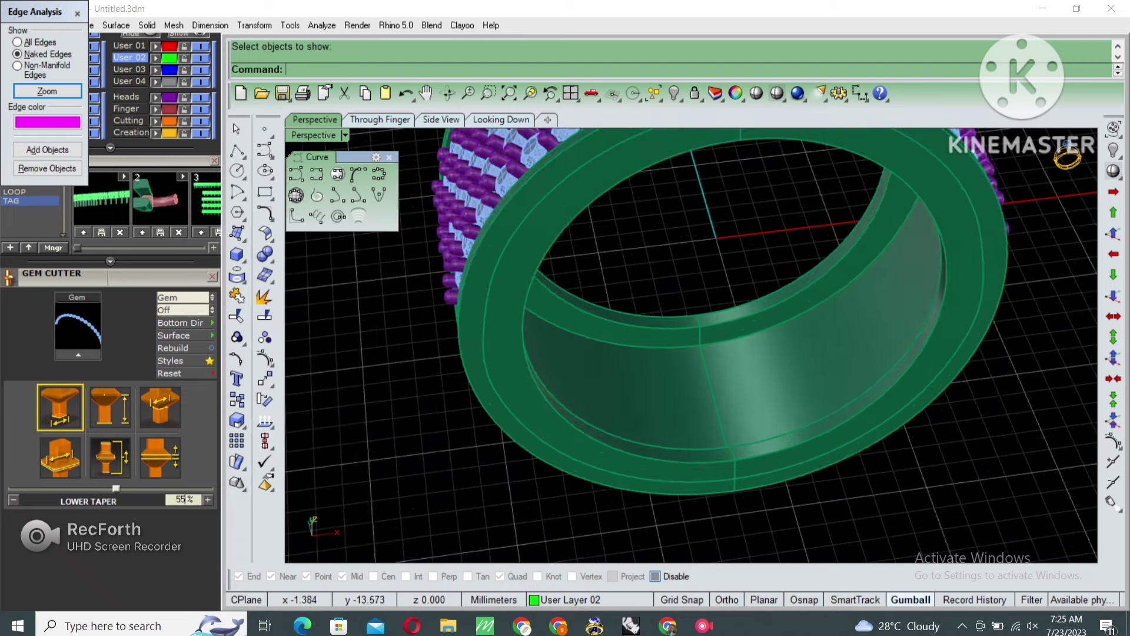
pyautogui.write('upEdge')
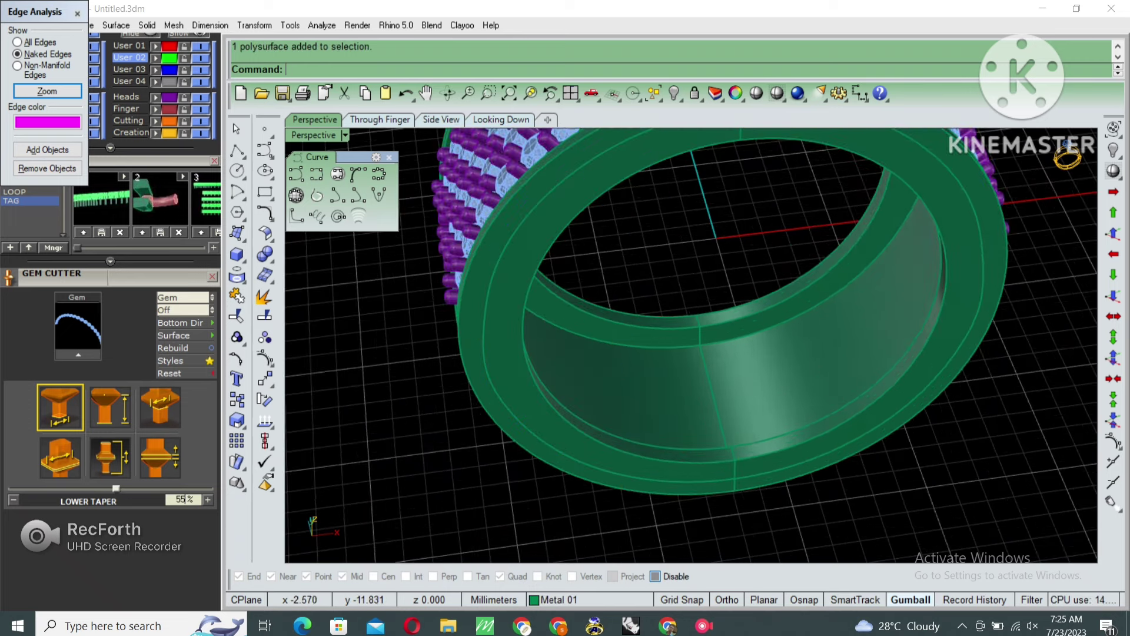
pyautogui.press('Return')
pyautogui.click(562, 400)
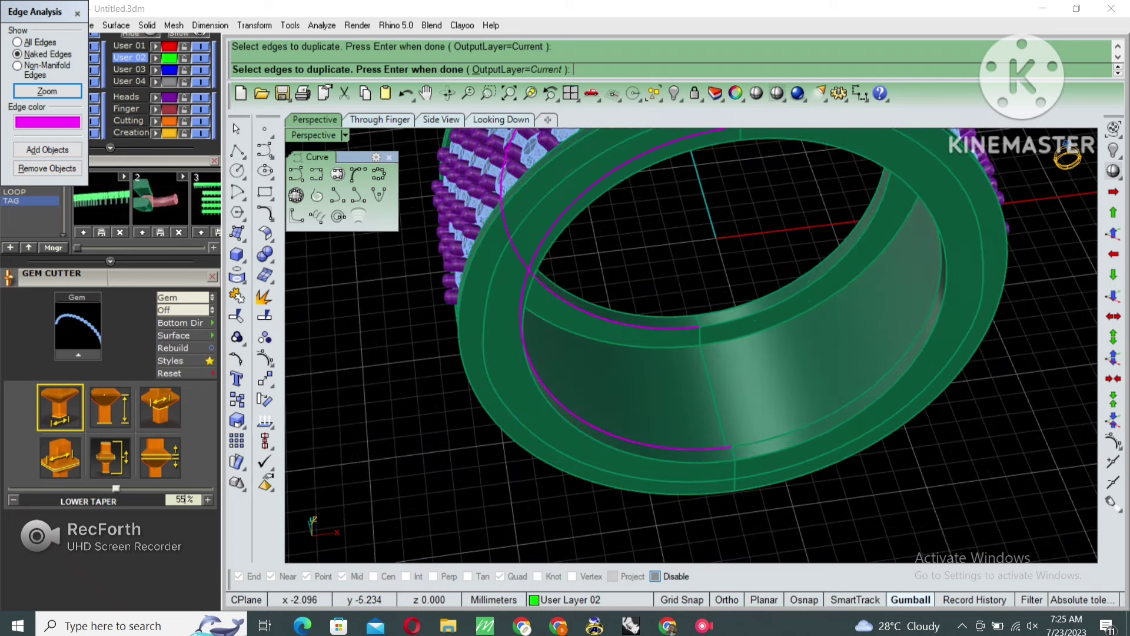
pyautogui.scroll(-3, 692, 344)
pyautogui.scroll(-2, 691, 344)
pyautogui.moveTo(691, 344); pyautogui.dragTo(591, 325, button='right')
pyautogui.press('Return')
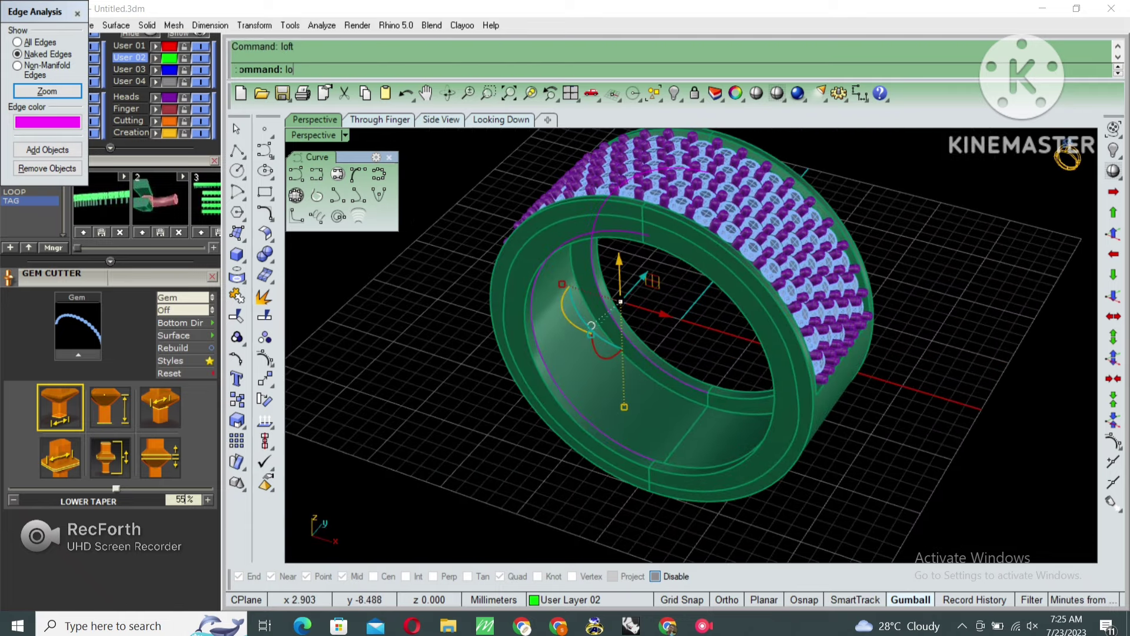
# Step: Loft the copied edge curves into an inner liner surface and hide the ring
pyautogui.press('Return')
pyautogui.press('Return')
pyautogui.scroll(-2, 591, 326)
pyautogui.scroll(1, 572, 385)
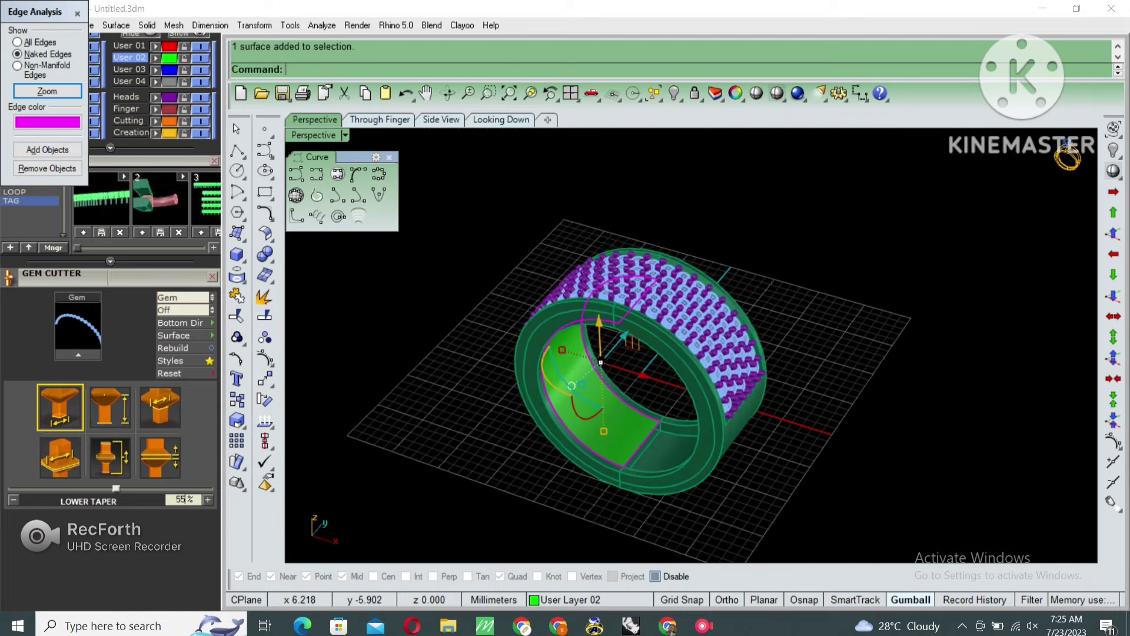
pyautogui.moveTo(572, 386); pyautogui.dragTo(573, 398, button='right')
pyautogui.press('Return')
pyautogui.write('hide')
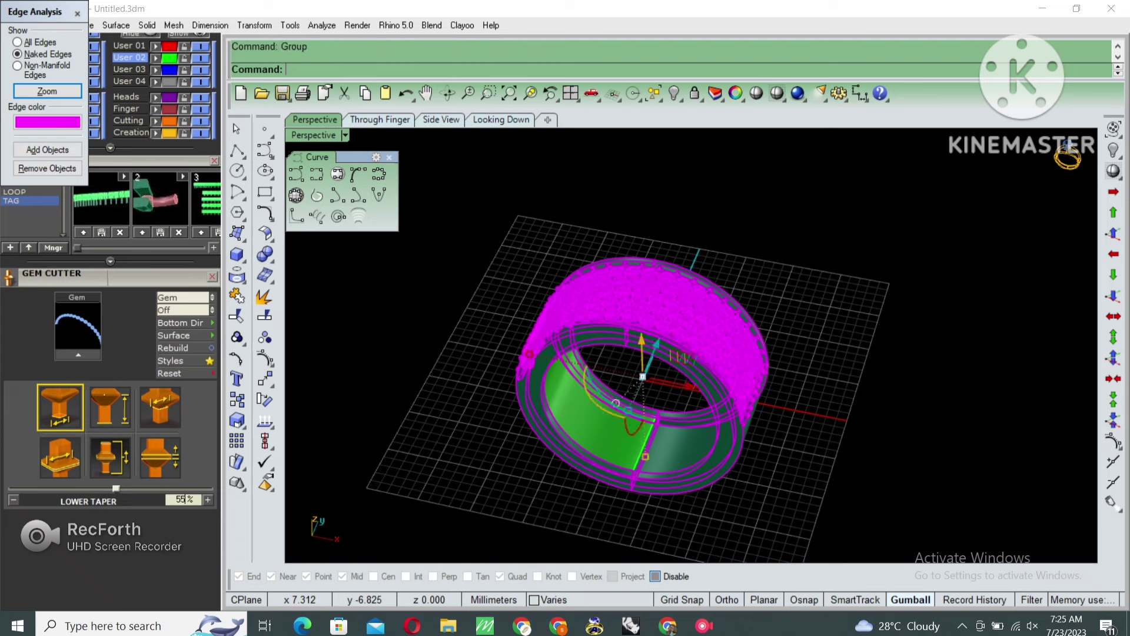
pyautogui.press('Return')
pyautogui.click(602, 378)
# Step: Unroll the curved liner surface flat with Smash, after undoing an accidental delete
pyautogui.keyDown('shift'); pyautogui.moveTo(602, 380); pyautogui.dragTo(629, 400, button='right'); pyautogui.keyUp('shift')
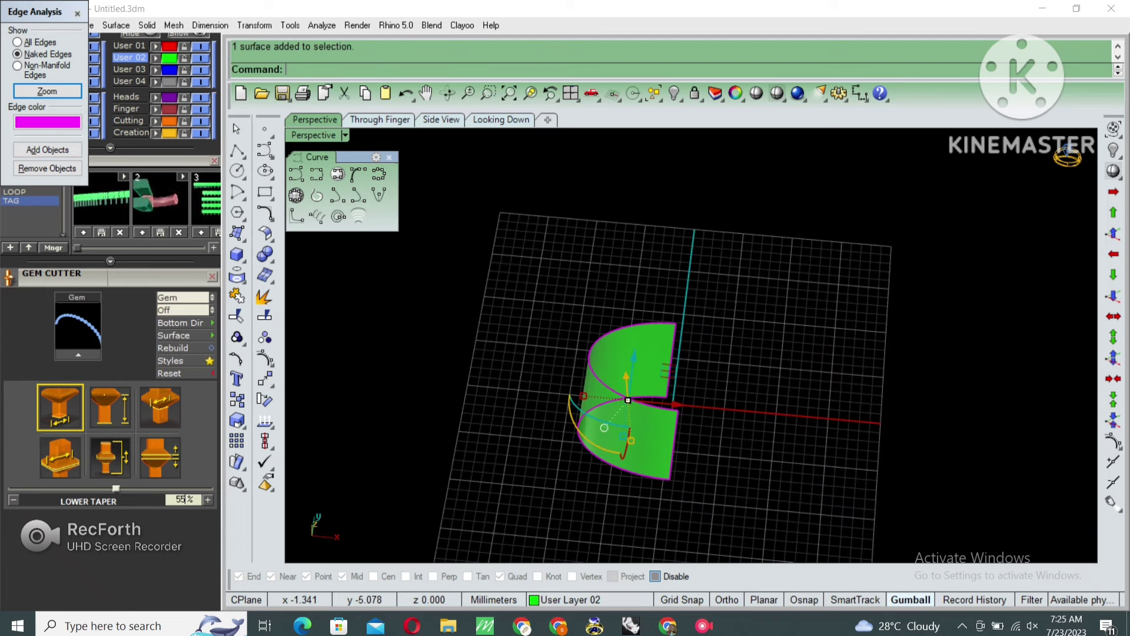
pyautogui.press('BackSpace')
pyautogui.press('BackSpace')
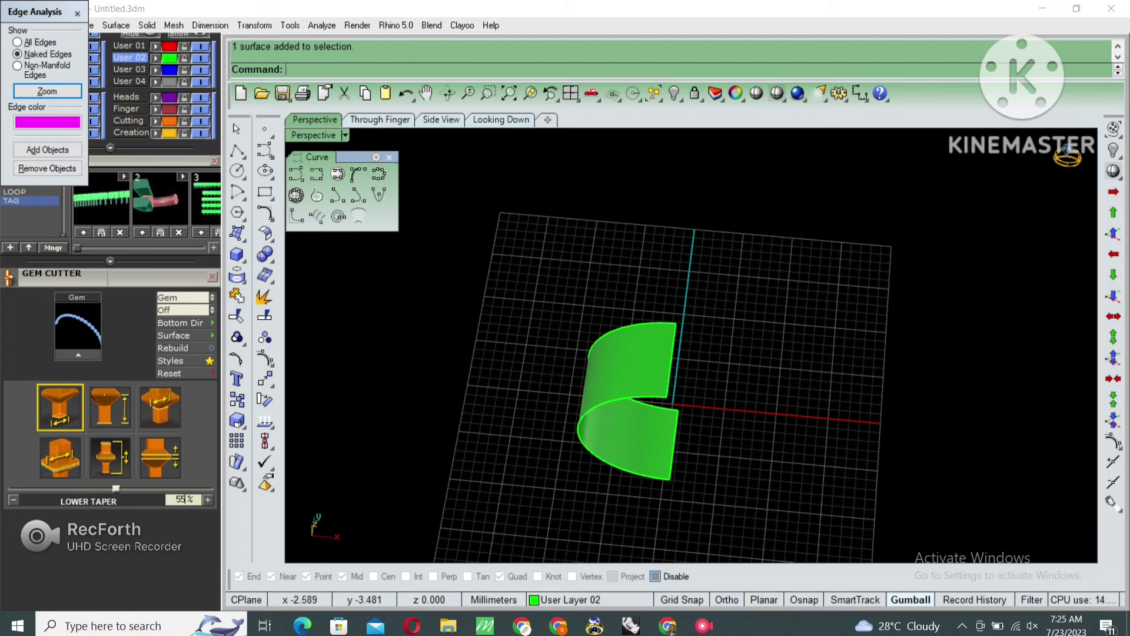
pyautogui.press('Return')
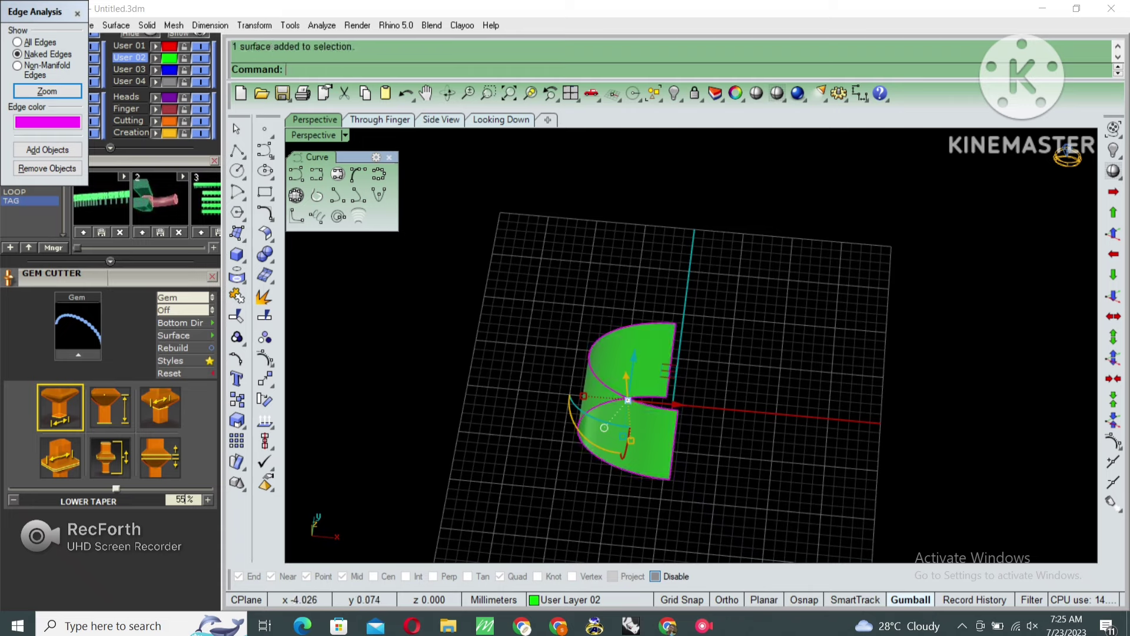
pyautogui.press('Delete')
pyautogui.press('Left')
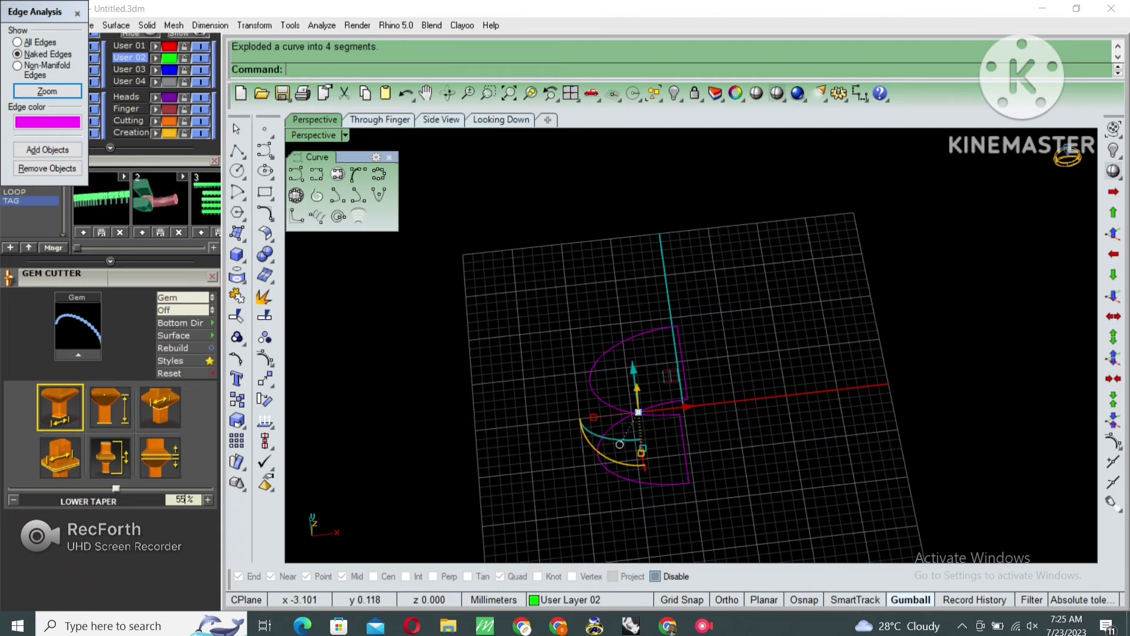
pyautogui.hotkey('ctrl', 'z')
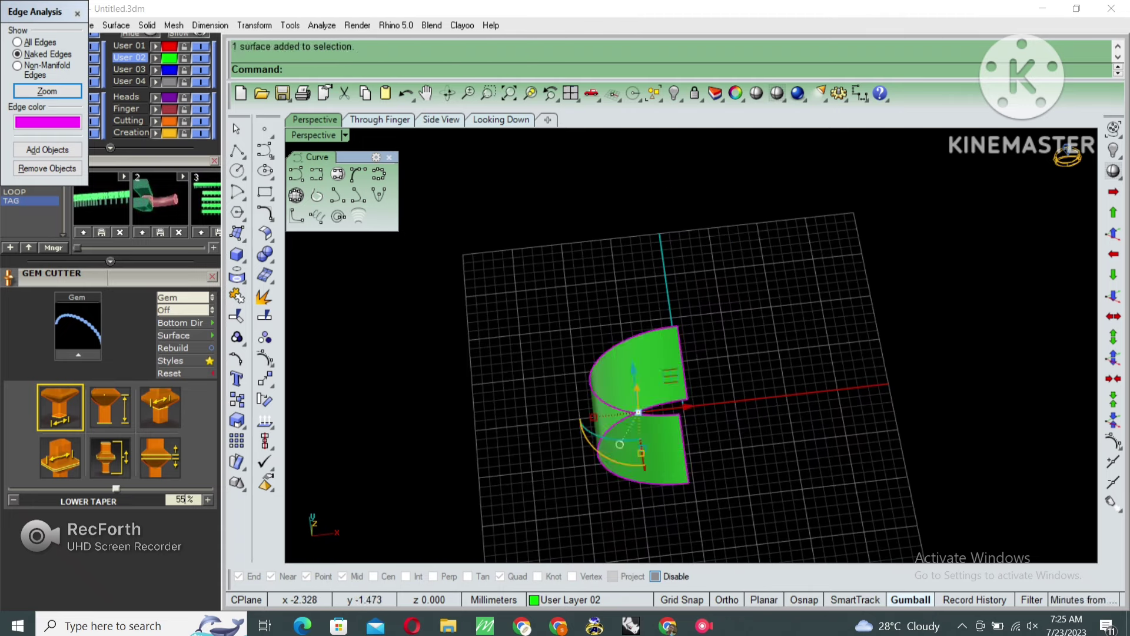
pyautogui.write('ash')
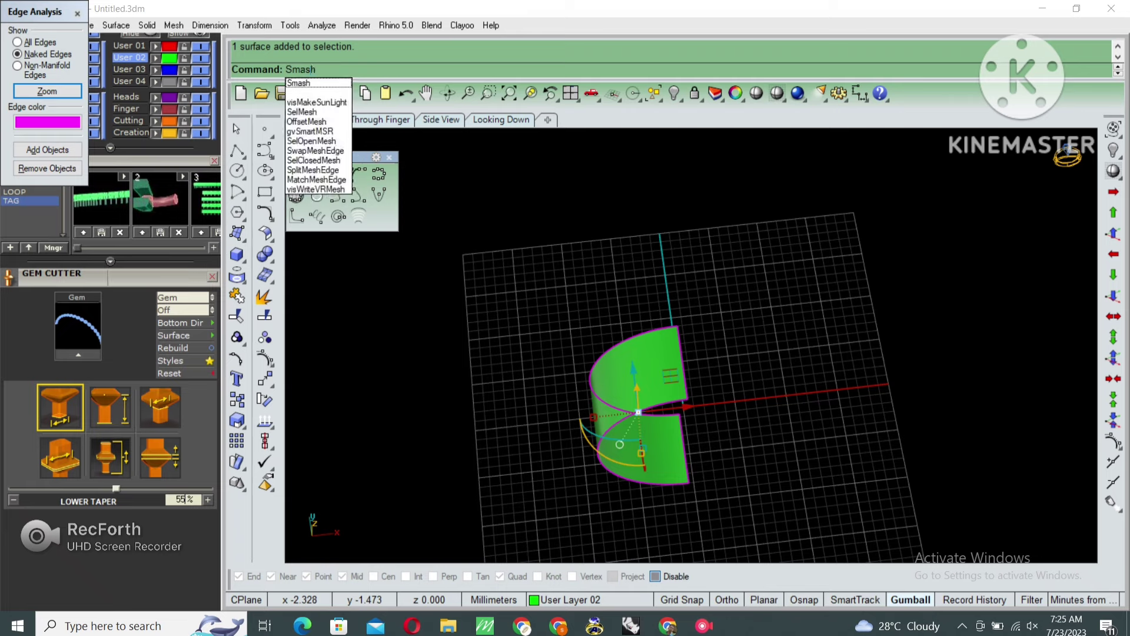
pyautogui.press('Return')
pyautogui.press('Return')
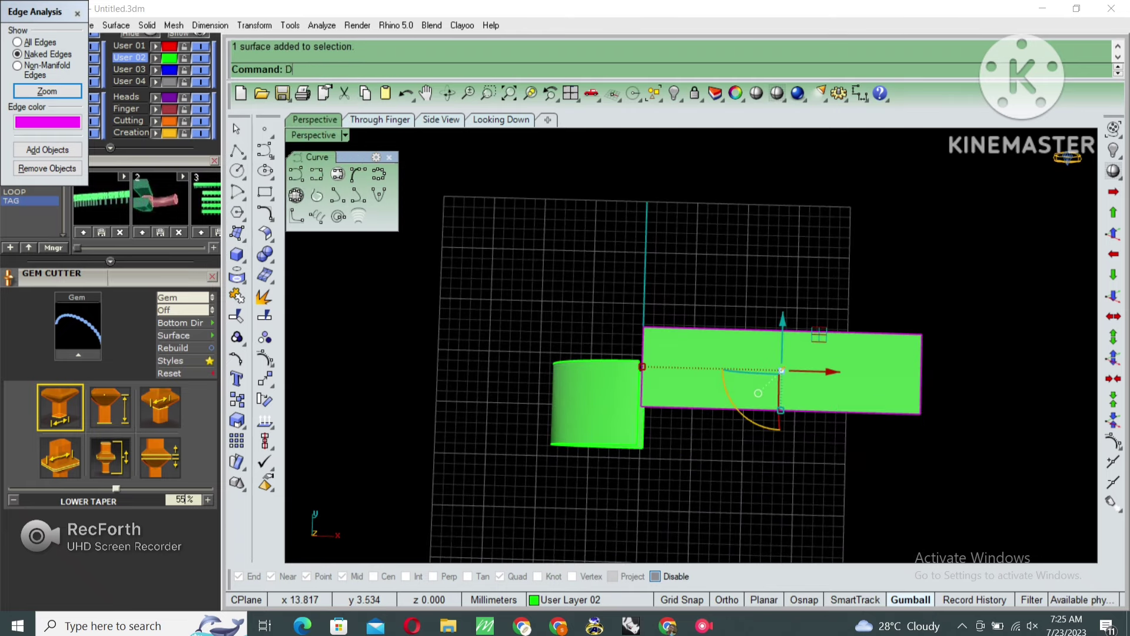
# Step: Duplicate the flat surface's border with DupBorder, then remove the border curve
pyautogui.write('upBorder')
pyautogui.press('Return')
pyautogui.press('Delete')
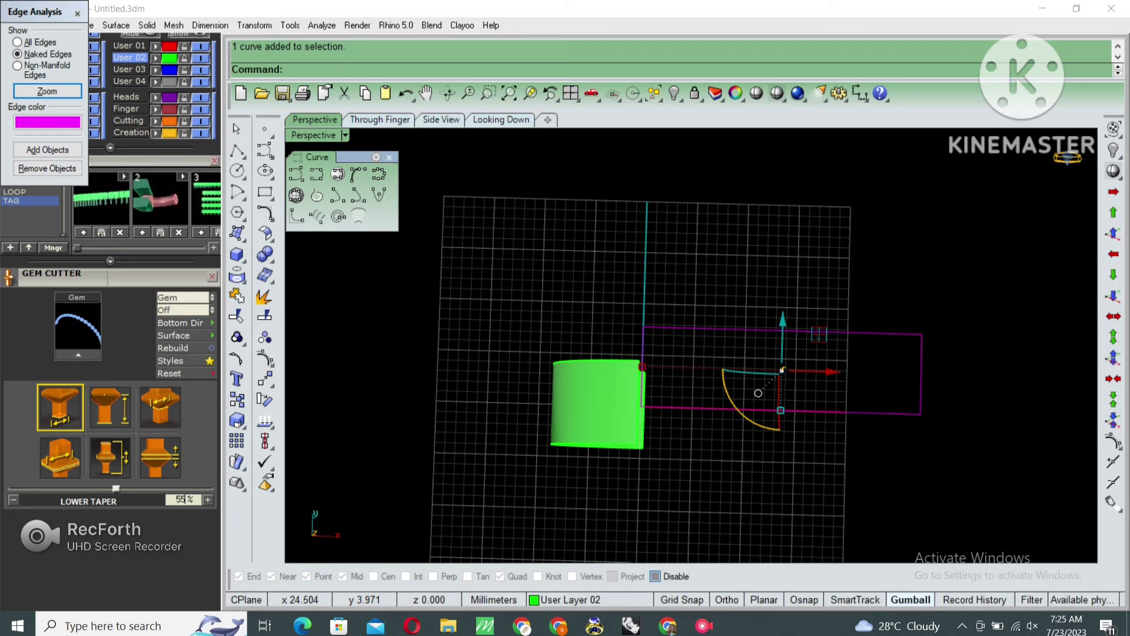
pyautogui.hotkey('ctrl', 'z')
pyautogui.press('Delete')
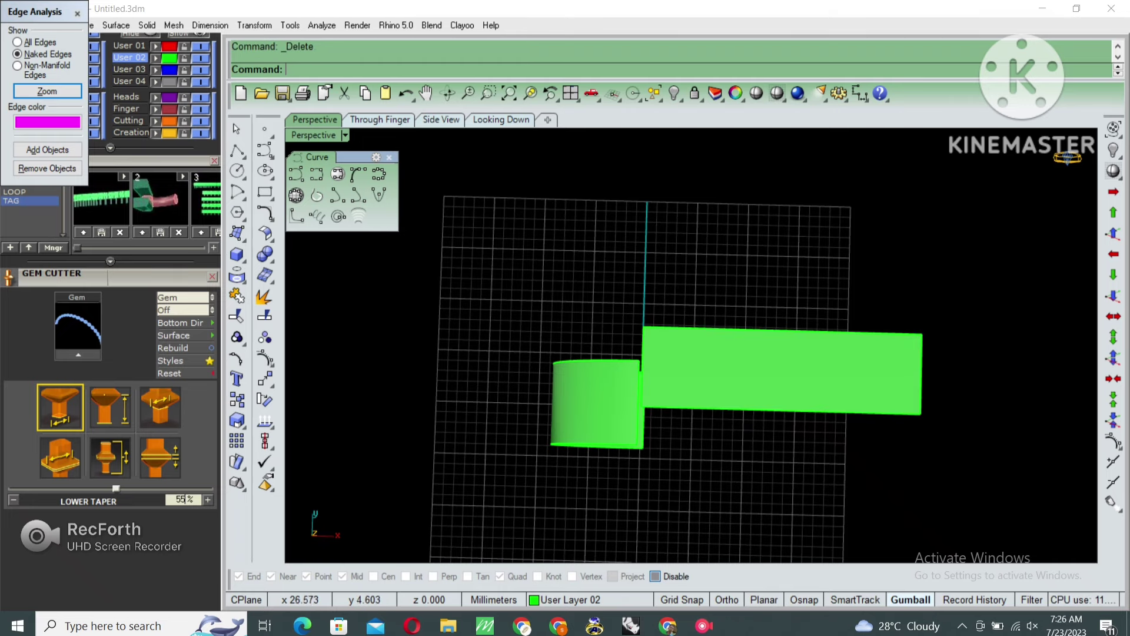
# Step: Move the flat rectangle from its right edge midpoint to the origin
pyautogui.click(759, 393)
pyautogui.write('m')
pyautogui.press('Return')
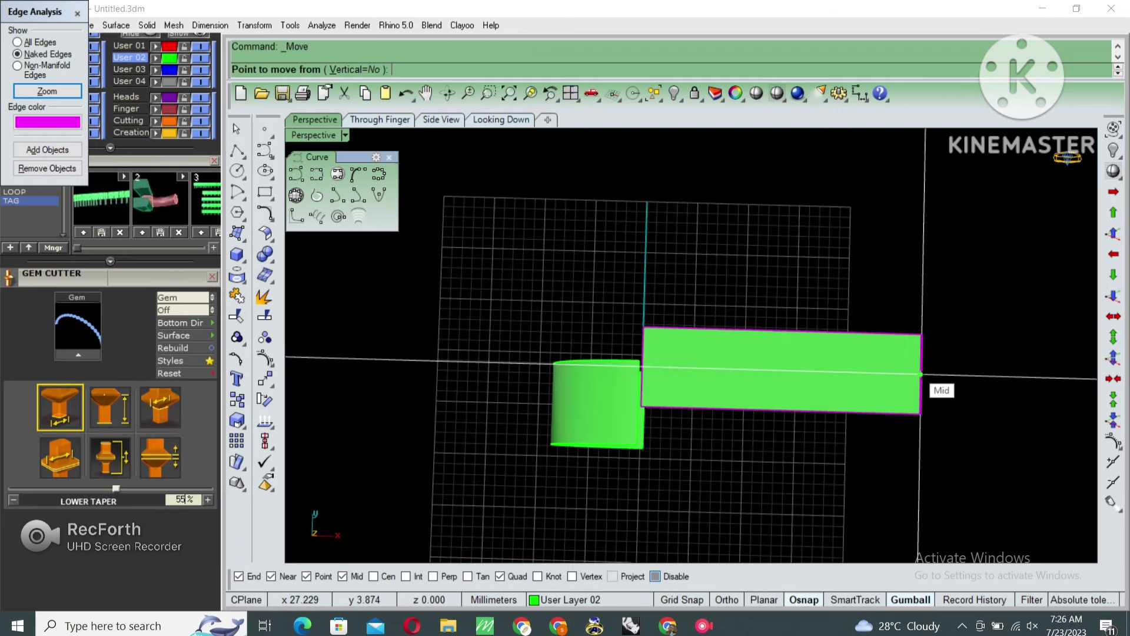
pyautogui.click(921, 376)
pyautogui.write('0')
pyautogui.press('Return')
# Step: Hide the curved half-cylinder surface
pyautogui.click(598, 406)
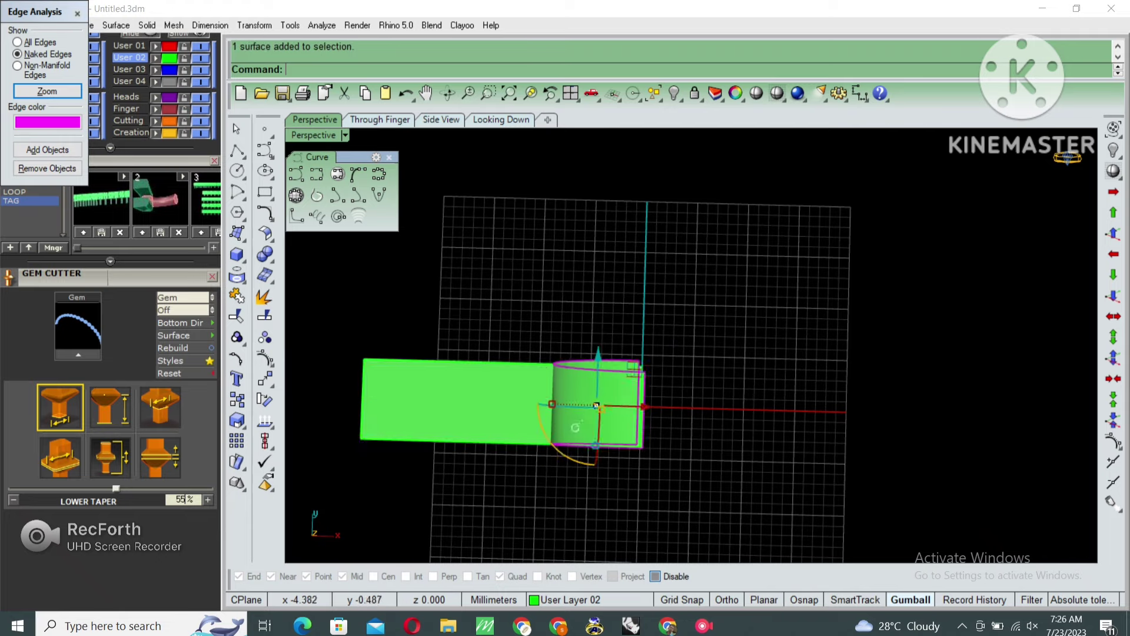
pyautogui.keyDown('shift'); pyautogui.moveTo(597, 406); pyautogui.dragTo(662, 404, button='right'); pyautogui.keyUp('shift')
pyautogui.write('ide')
pyautogui.press('Return')
# Step: Bring back the hidden flat rectangle and switch to the top-down view
pyautogui.scroll(-3, 601, 518)
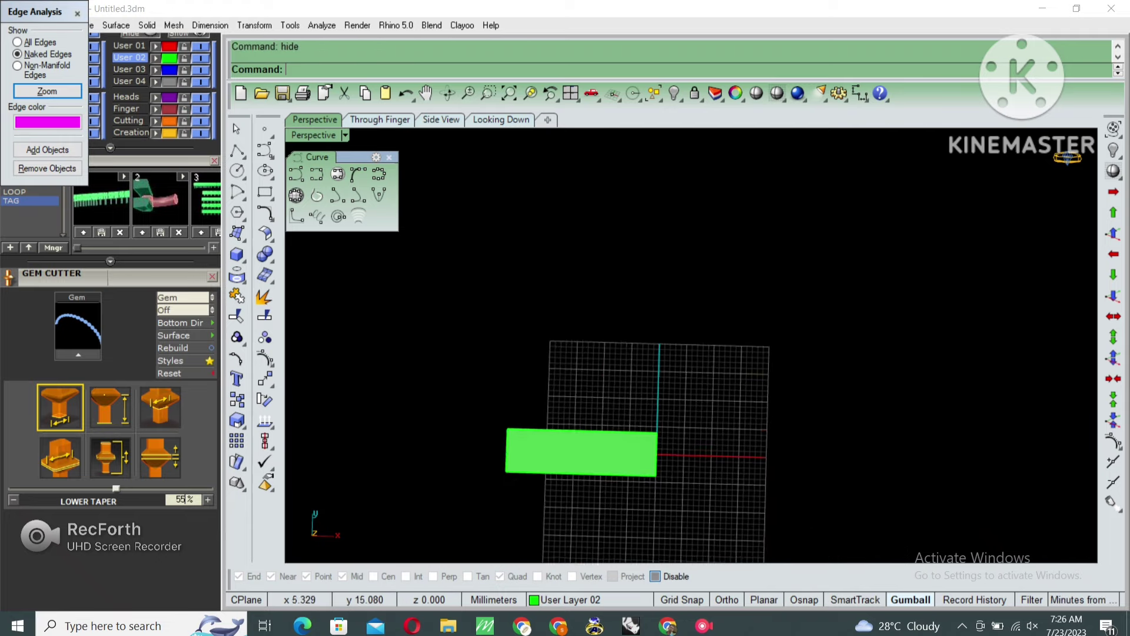
pyautogui.write('ss')
pyautogui.press('Return')
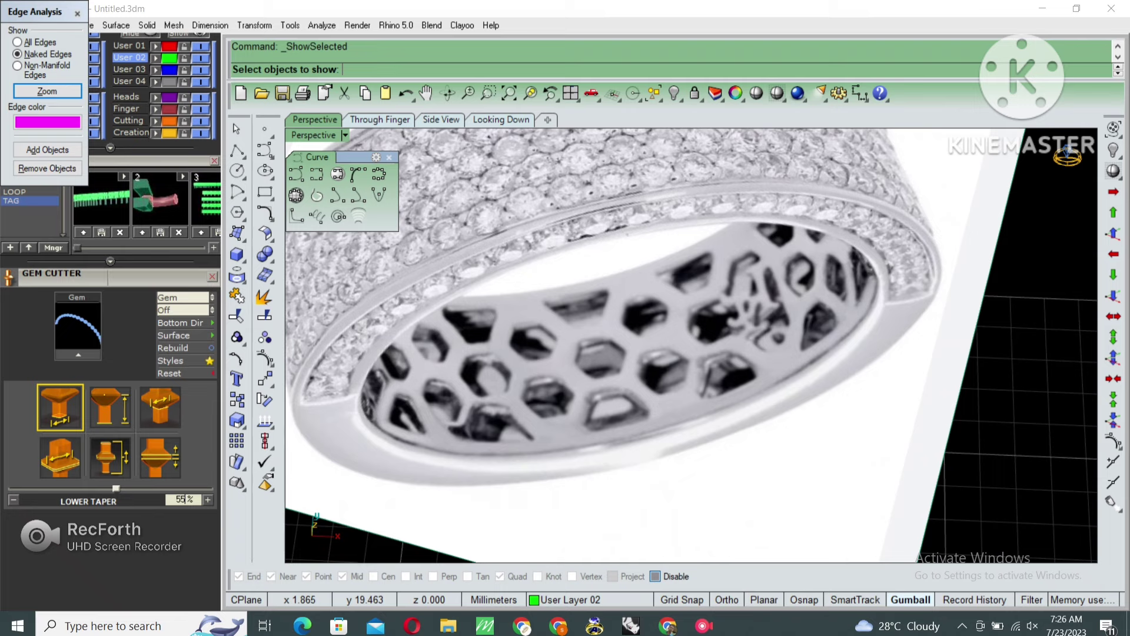
pyautogui.press('Return')
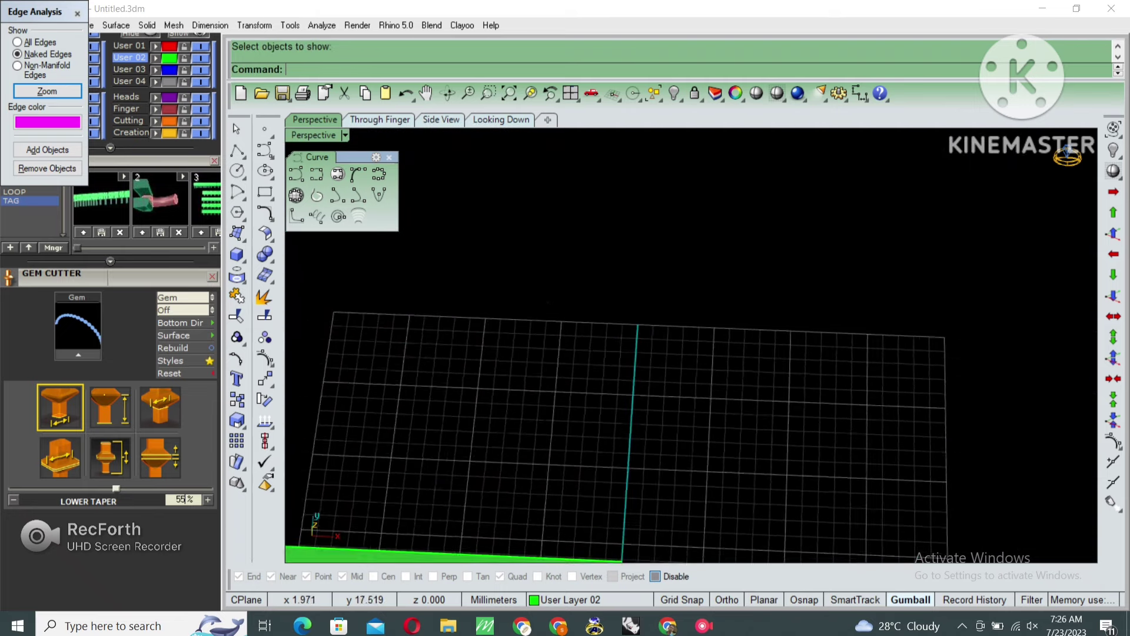
pyautogui.hotkey('ctrl', 'Tab')
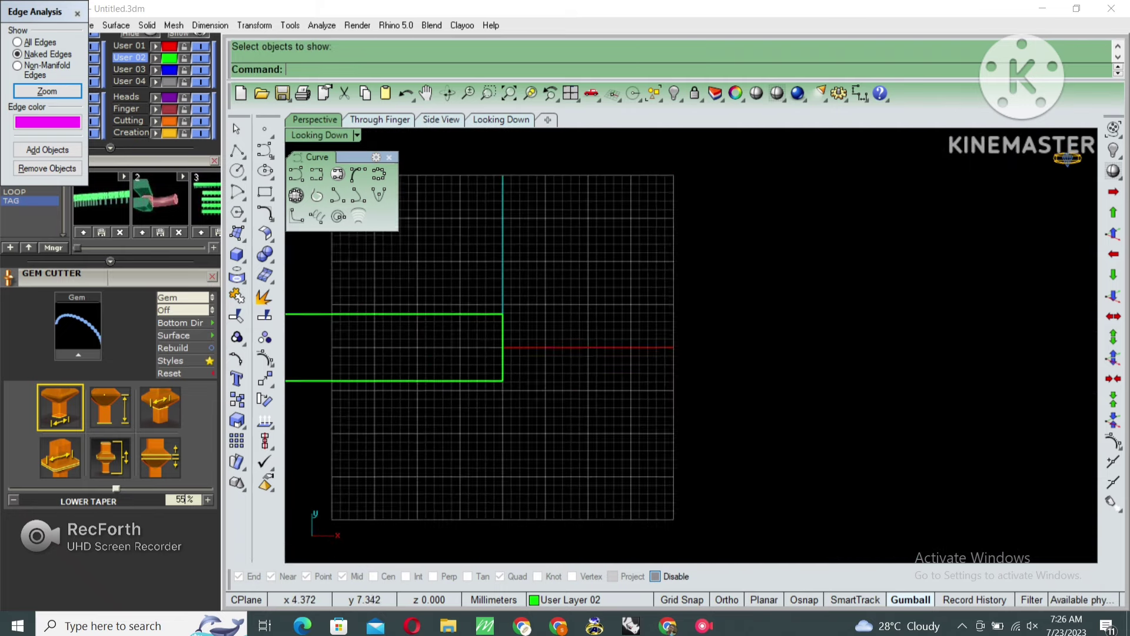
# Step: Duplicate the rectangle's border as a curve and hide the rectangle surface
pyautogui.hotkey('ctrl', 'a')
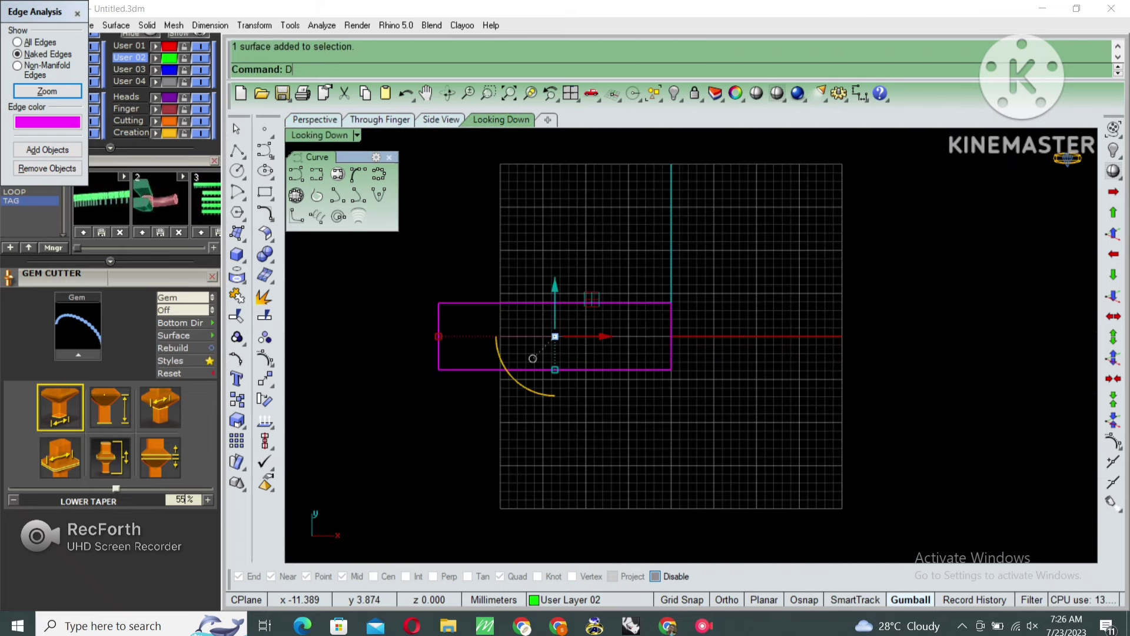
pyautogui.write('upBorder')
pyautogui.press('Return')
pyautogui.click(506, 370)
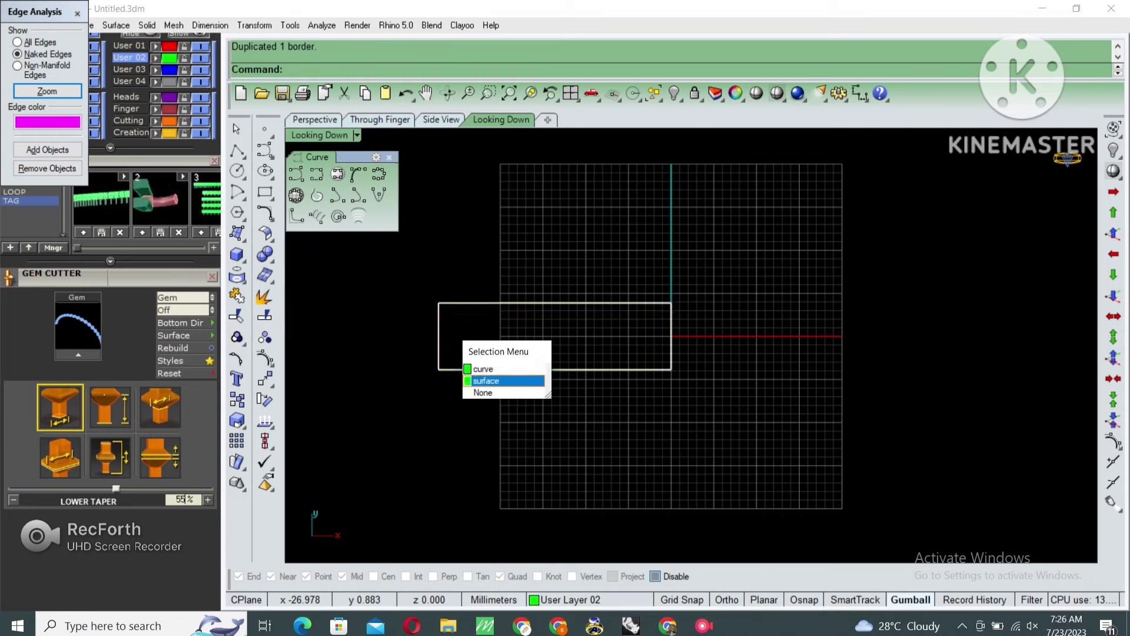
pyautogui.click(506, 380)
pyautogui.write('hide')
pyautogui.press('Return')
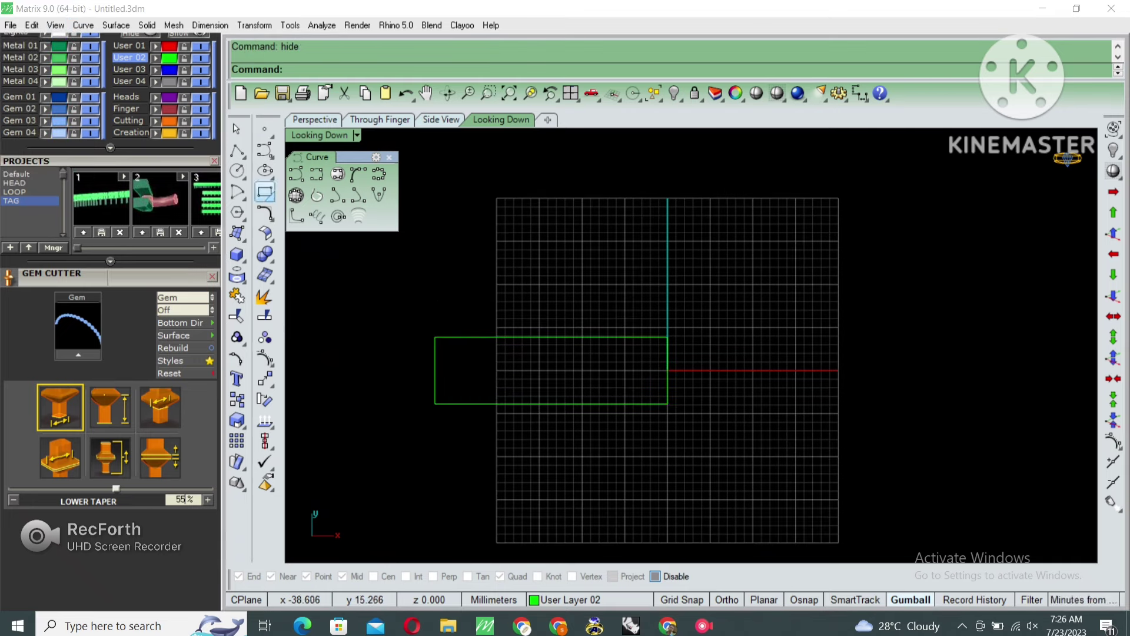
pyautogui.click(242, 216)
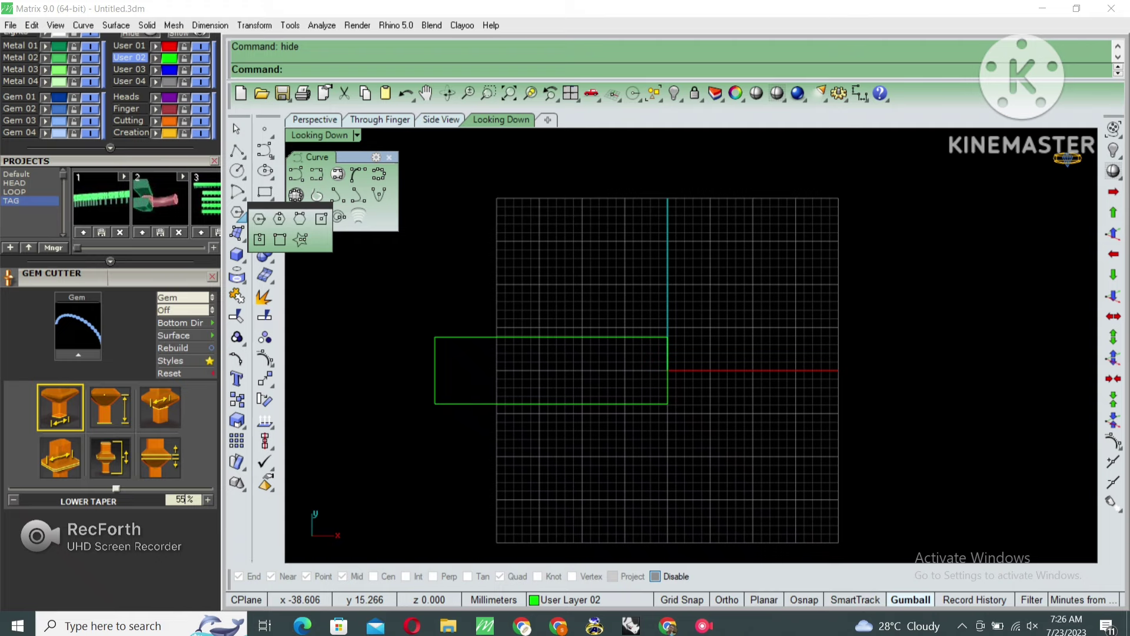
# Step: Draw a six-sided polygon centred on the origin
pyautogui.click(259, 219)
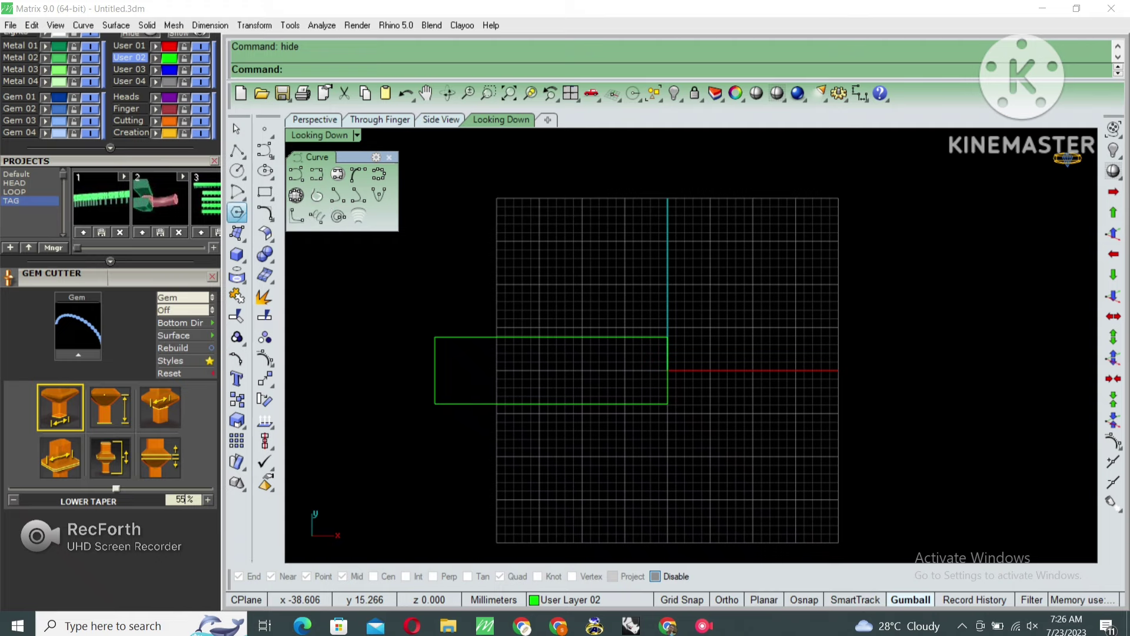
pyautogui.write('0')
pyautogui.press('Return')
pyautogui.scroll(2, 668, 373)
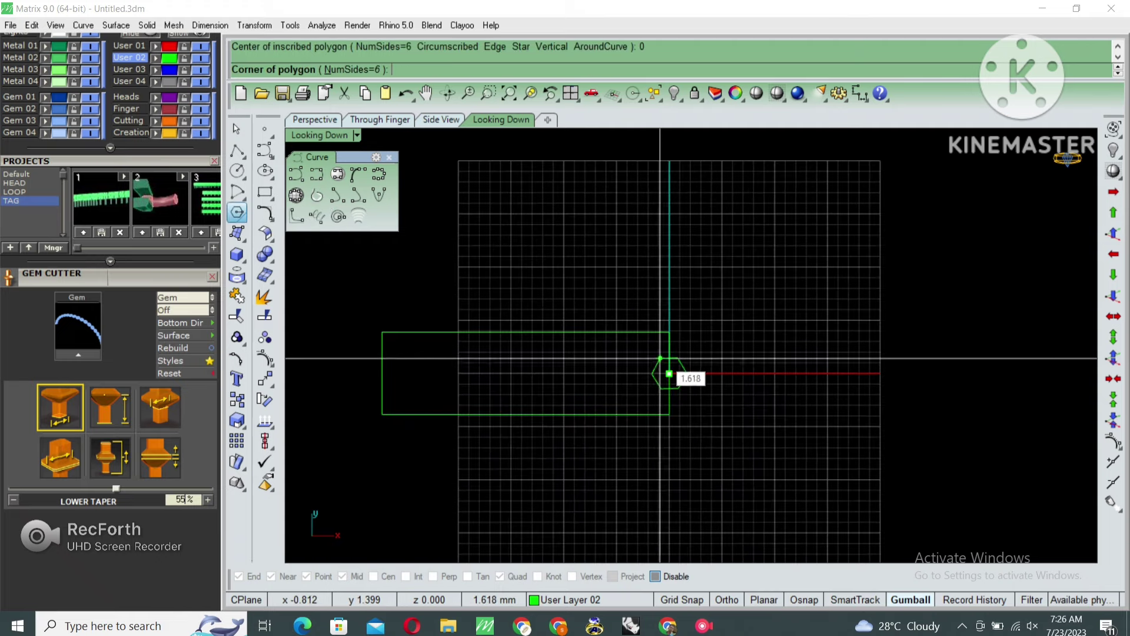
pyautogui.scroll(2, 663, 379)
pyautogui.scroll(2, 675, 359)
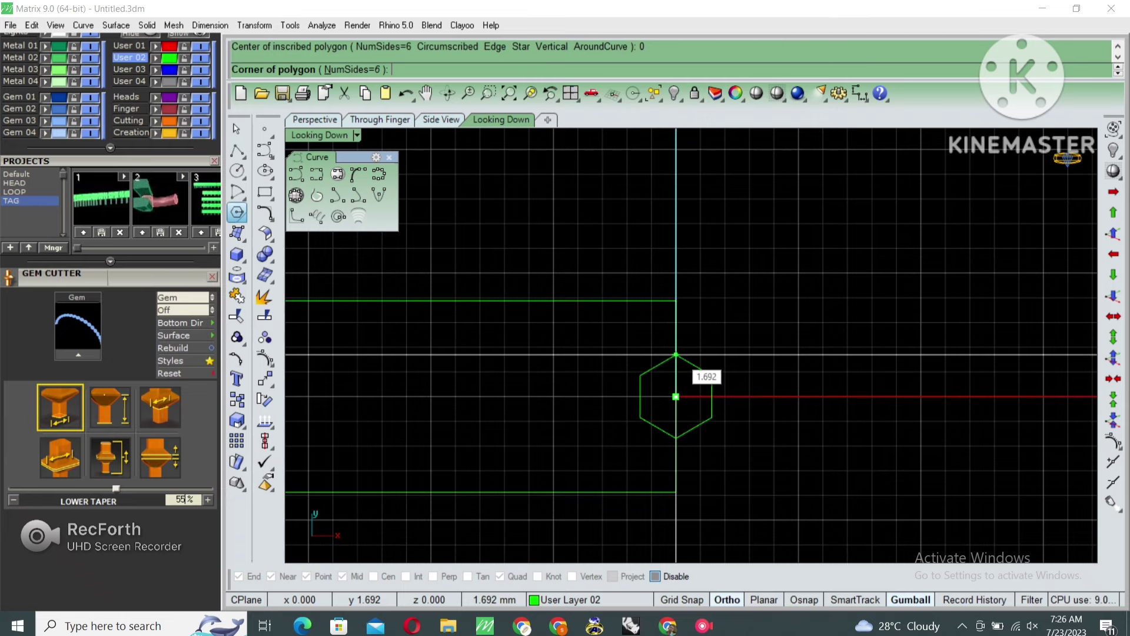
pyautogui.click(675, 355)
pyautogui.click(710, 388)
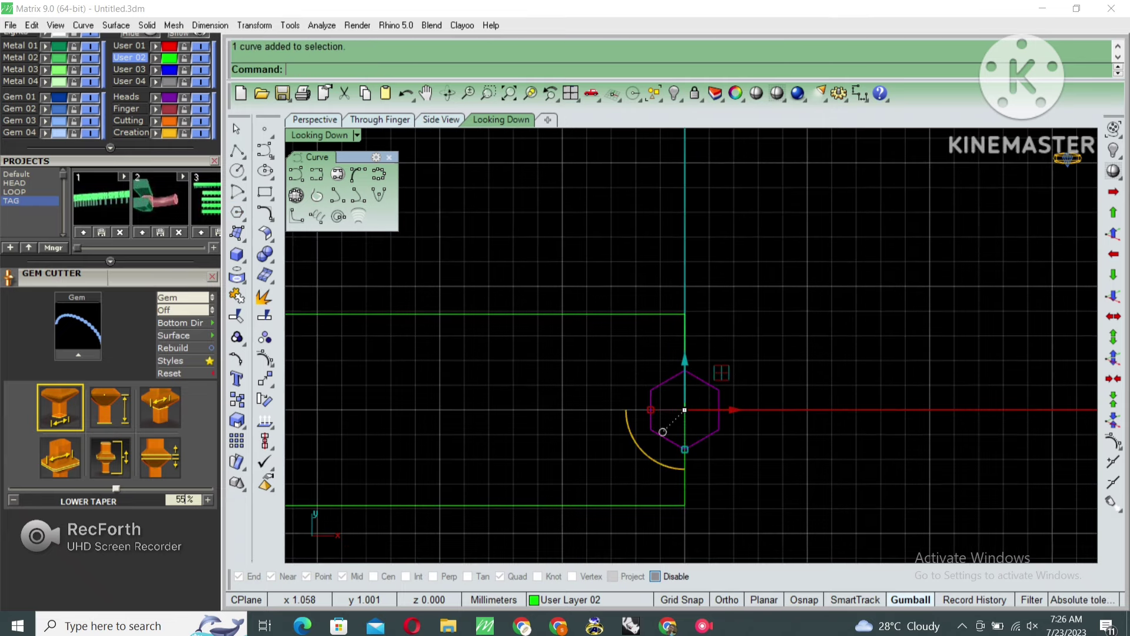
# Step: Offset the hexagon 0.35 to both sides, giving three nested hexagons
pyautogui.scroll(2, 722, 372)
pyautogui.write('offset')
pyautogui.press('Return')
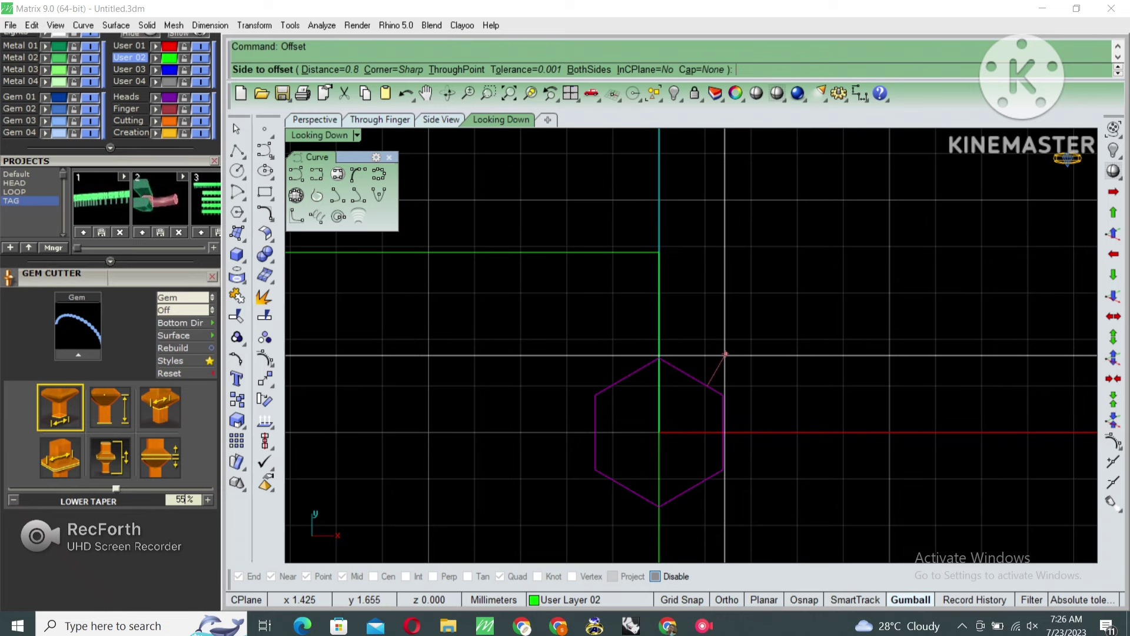
pyautogui.write('5')
pyautogui.press('Return')
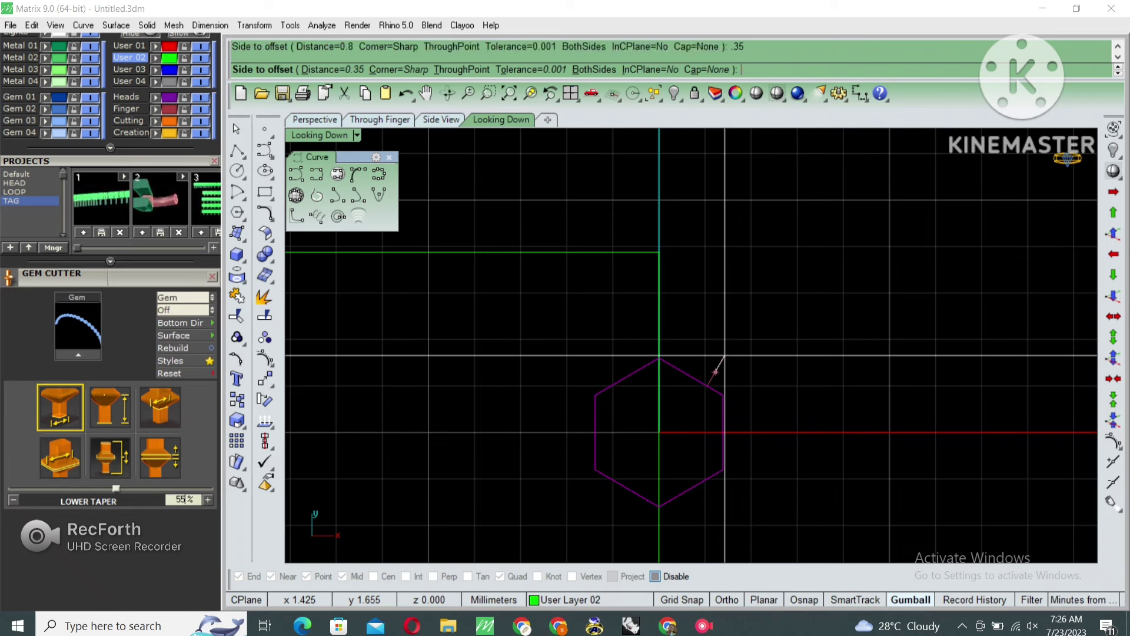
pyautogui.click(716, 371)
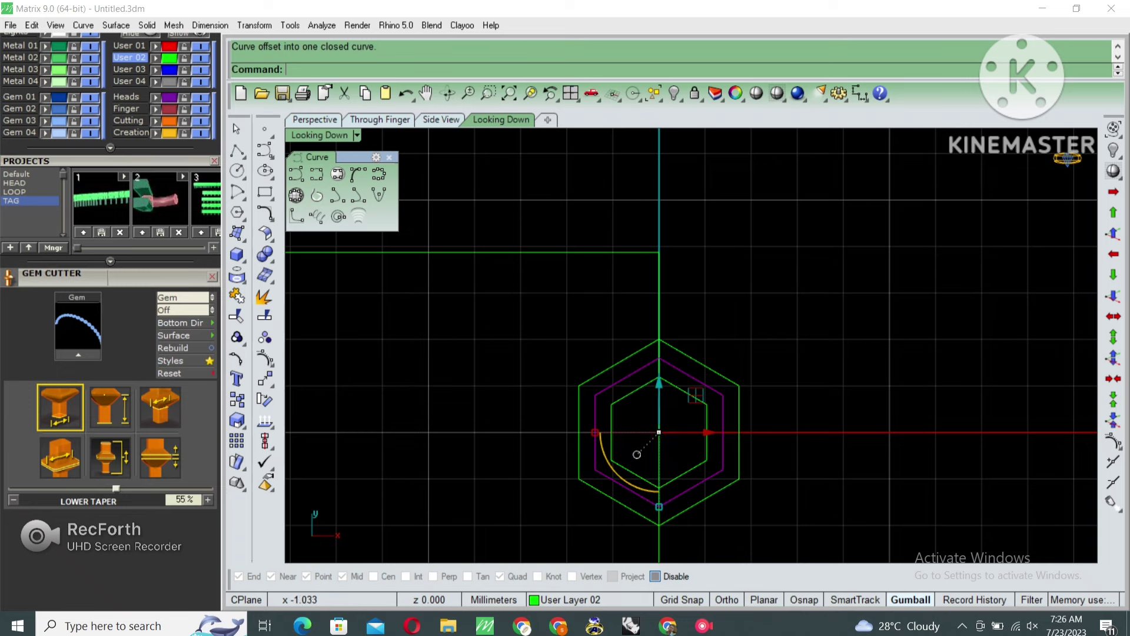
pyautogui.press('Escape')
pyautogui.click(612, 410)
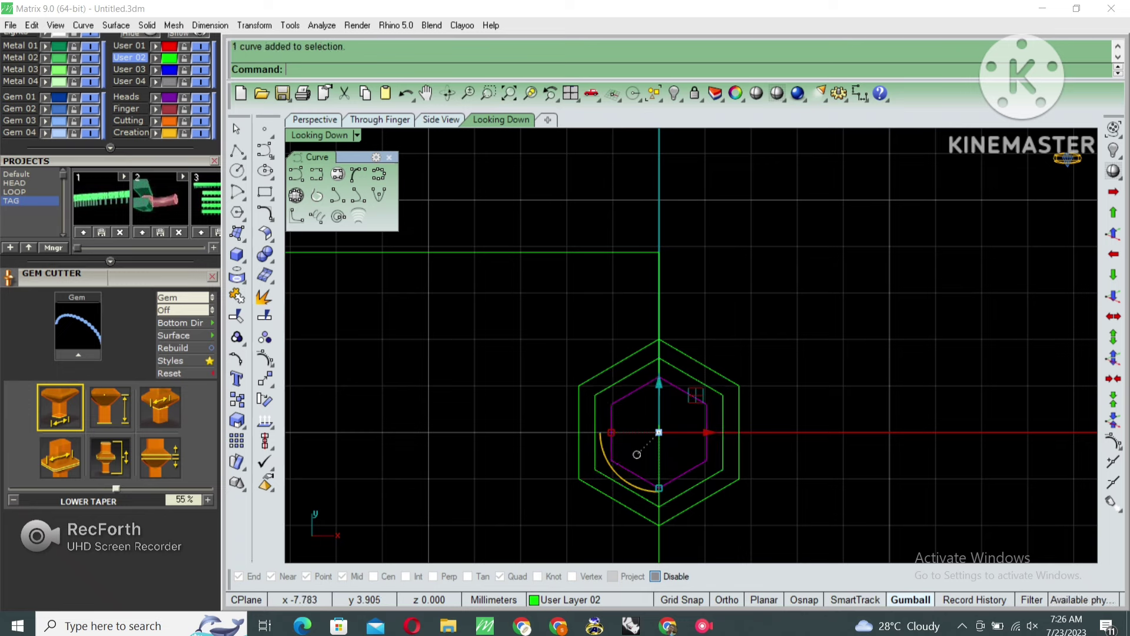
pyautogui.press('Escape')
pyautogui.moveTo(524, 311); pyautogui.dragTo(878, 525)
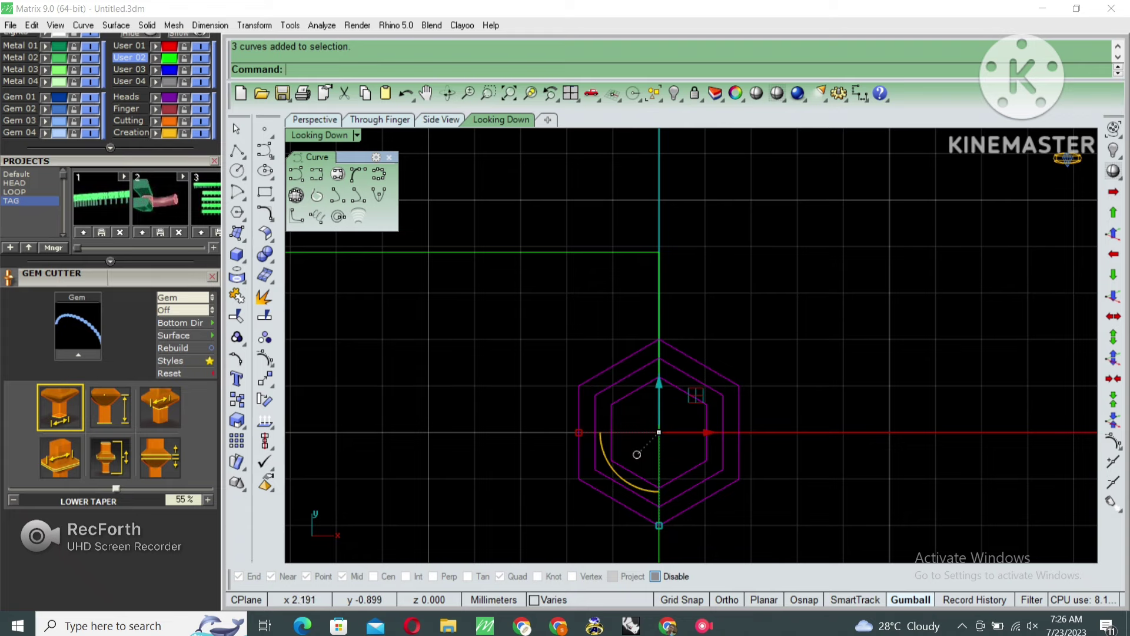
pyautogui.write('copy')
pyautogui.press('Return')
pyautogui.click(740, 433)
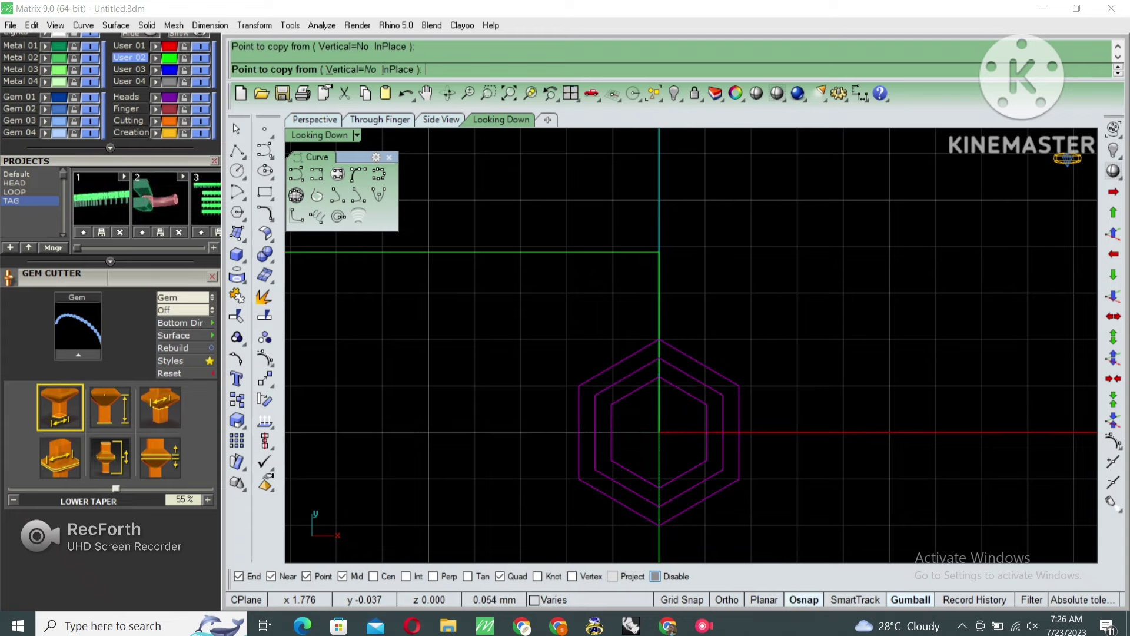
pyautogui.click(595, 432)
pyautogui.press('Return')
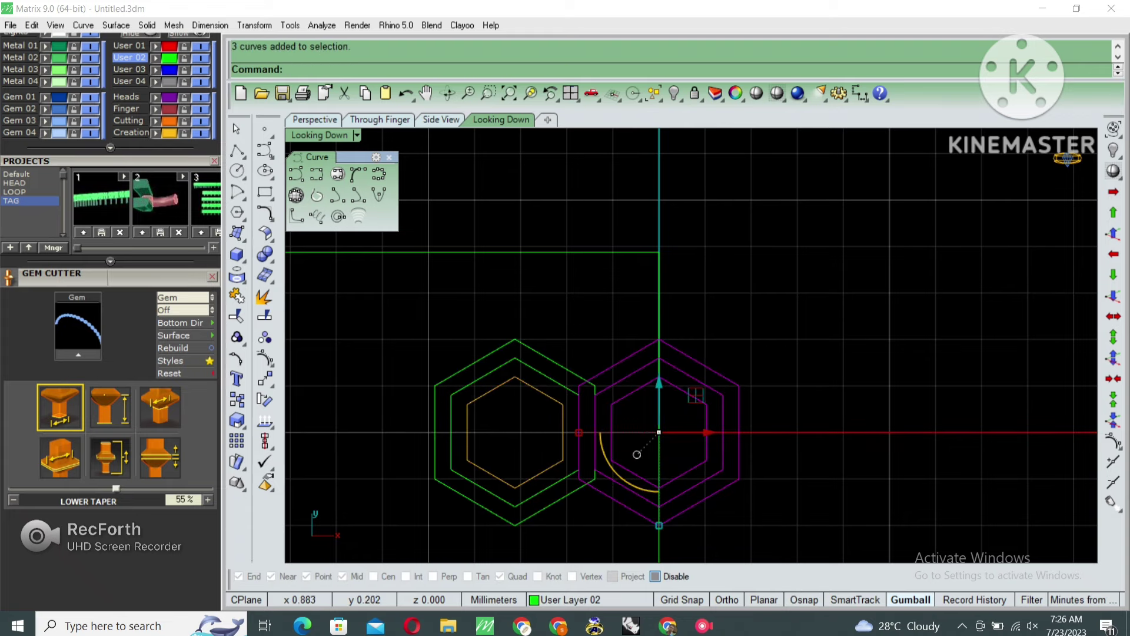
pyautogui.press('Return')
pyautogui.click(659, 507)
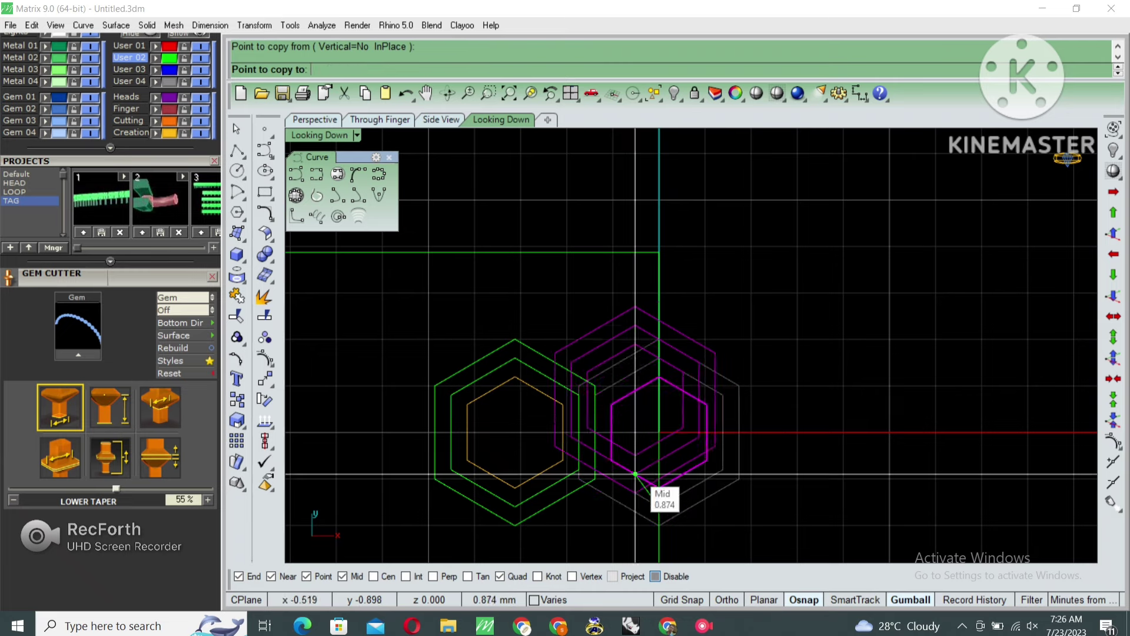
pyautogui.click(595, 395)
pyautogui.press('Return')
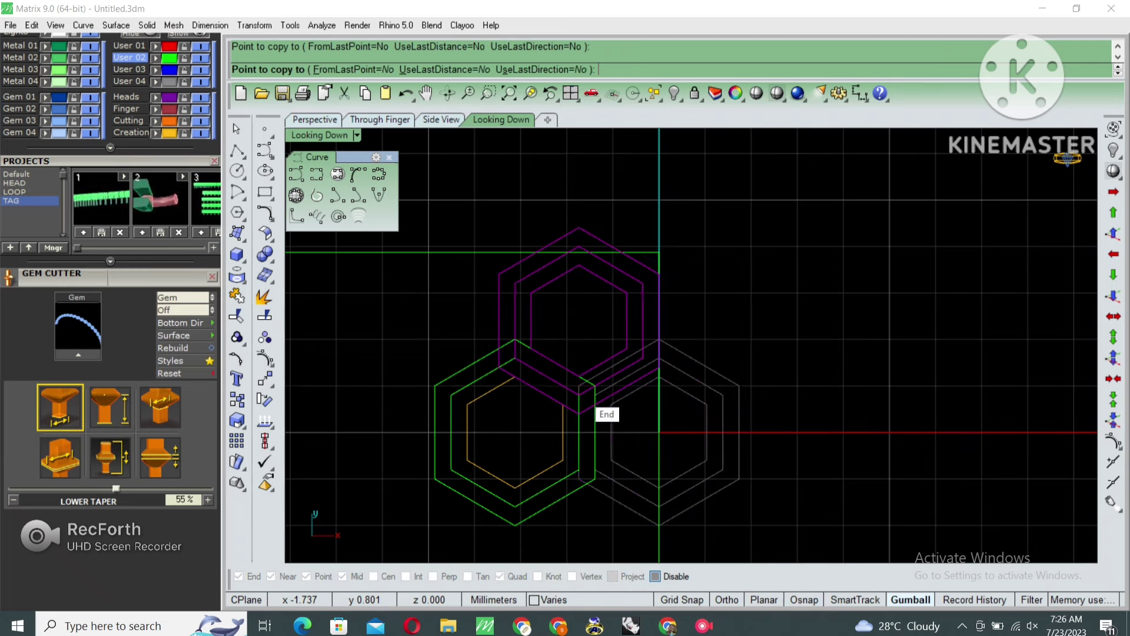
pyautogui.scroll(-3, 731, 397)
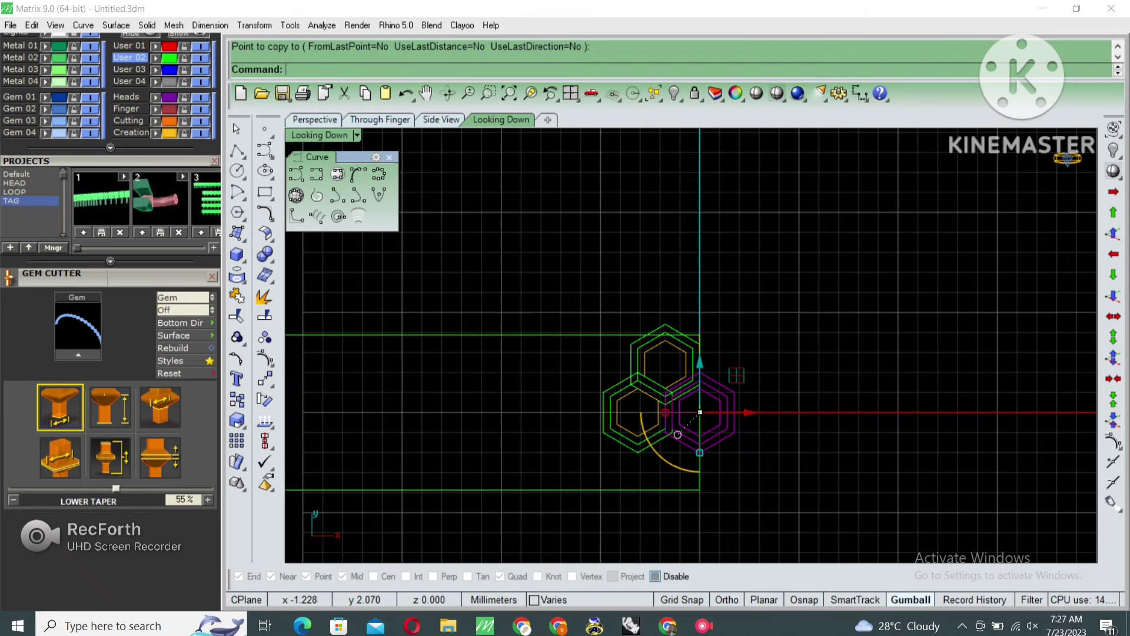
pyautogui.scroll(2, 678, 377)
pyautogui.click(700, 412)
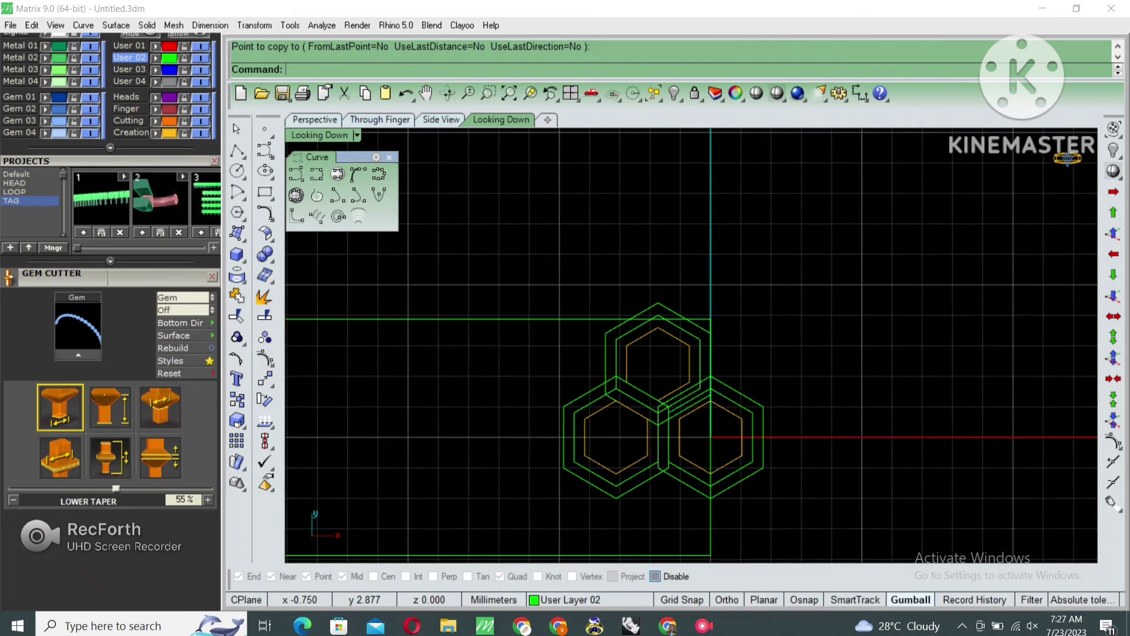
pyautogui.click(694, 327)
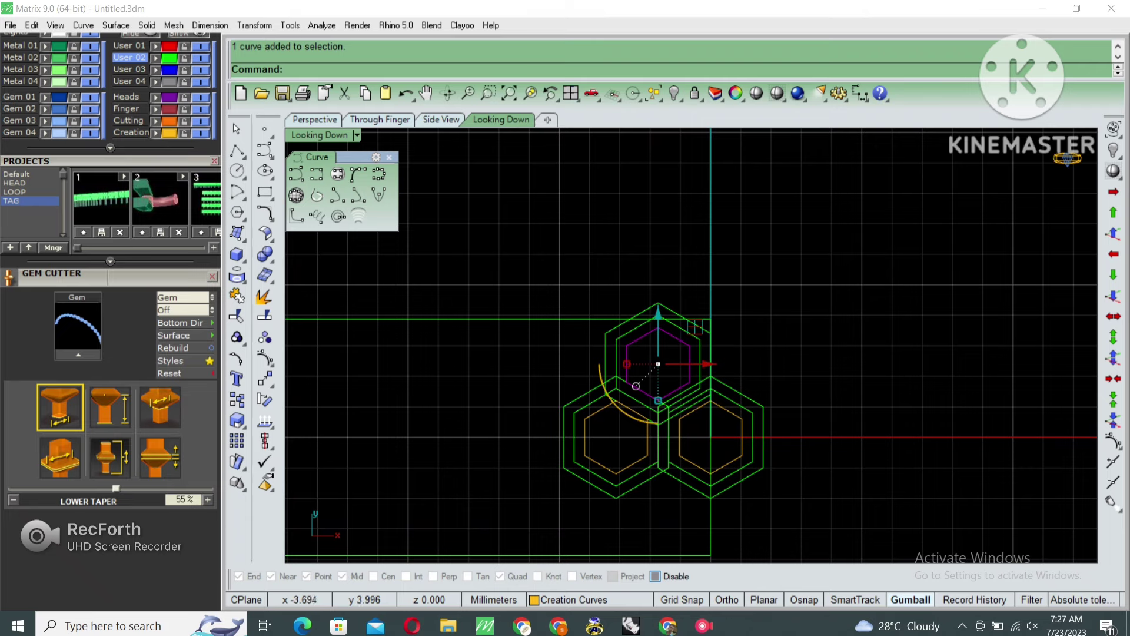
# Step: Undo the hexagon copies and scale the three hexagons down slightly about origin 0
pyautogui.hotkey('ctrl', 'z')
pyautogui.hotkey('ctrl', 'z')
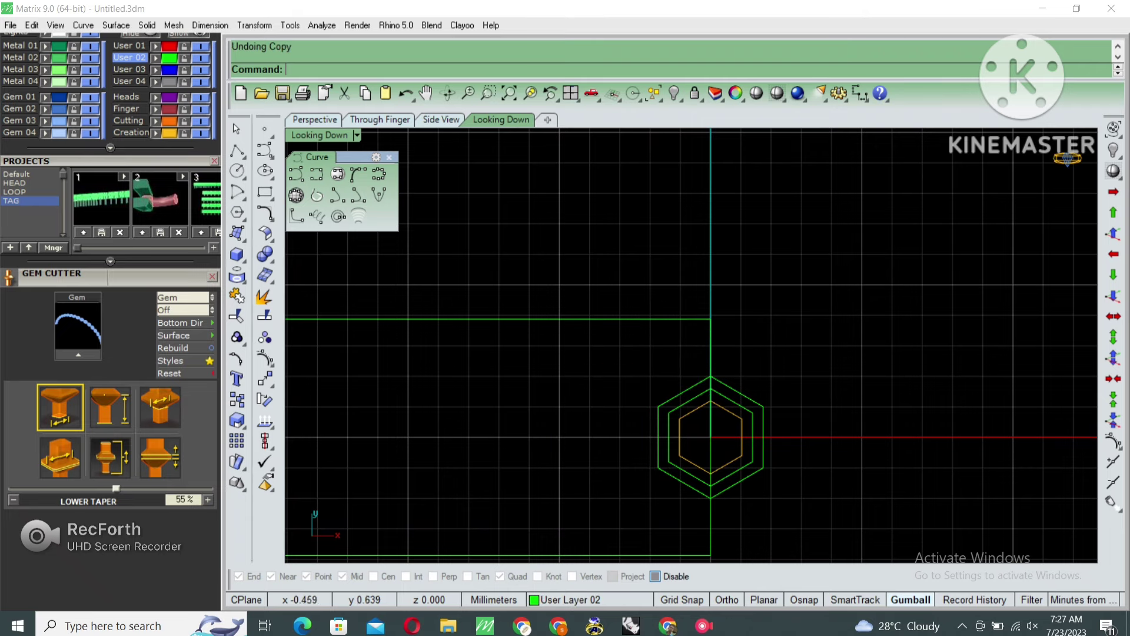
pyautogui.scroll(1, 706, 418)
pyautogui.moveTo(615, 357); pyautogui.dragTo(840, 534)
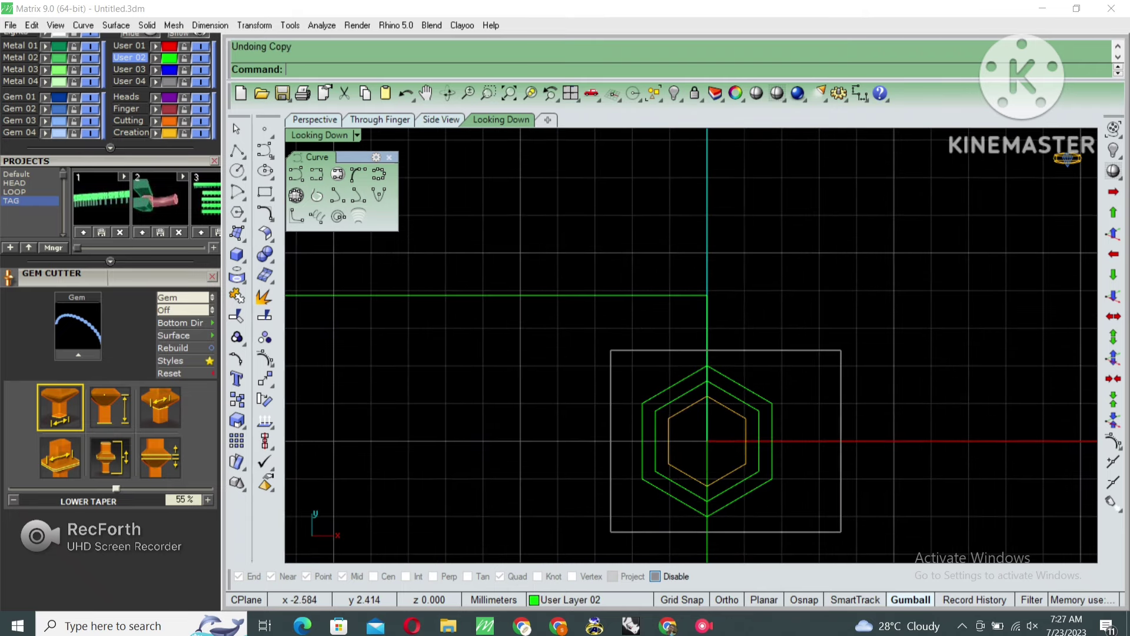
pyautogui.write('0')
pyautogui.press('Return')
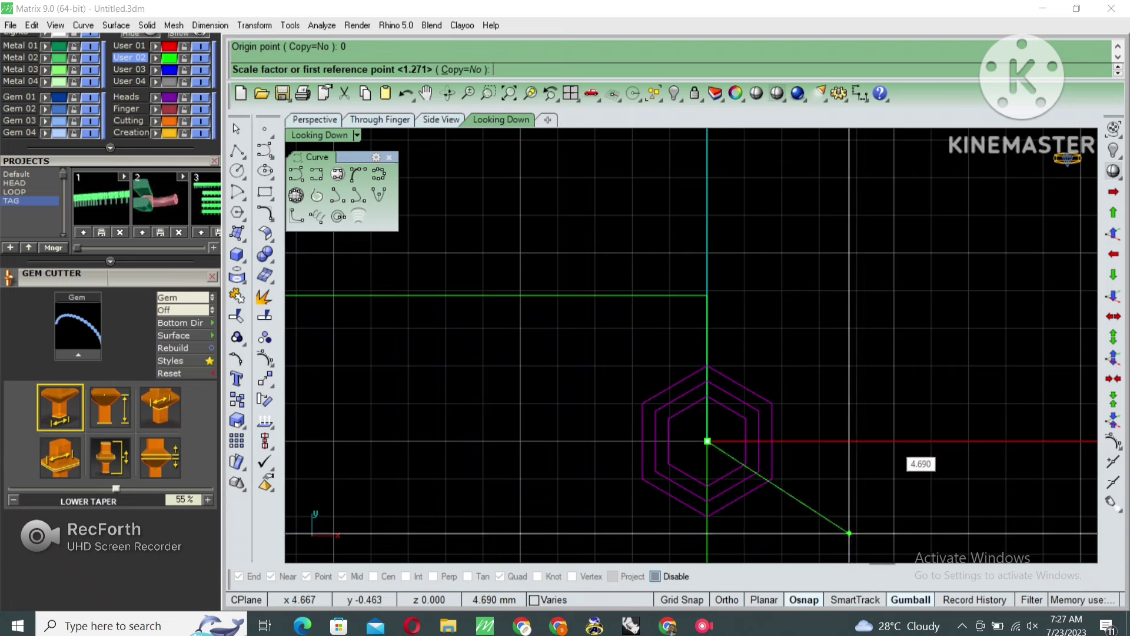
pyautogui.click(895, 441)
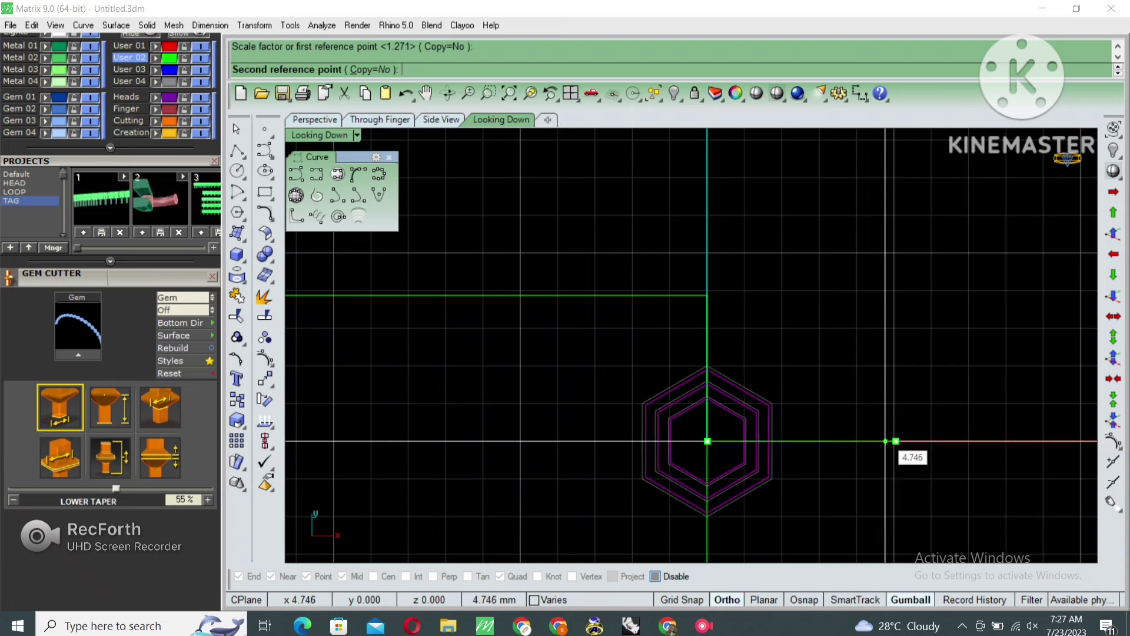
pyautogui.click(878, 441)
pyautogui.scroll(1, 745, 417)
# Step: Replace the inner and outer hexagons with fresh 0.35 offsets of the middle one
pyautogui.click(671, 480)
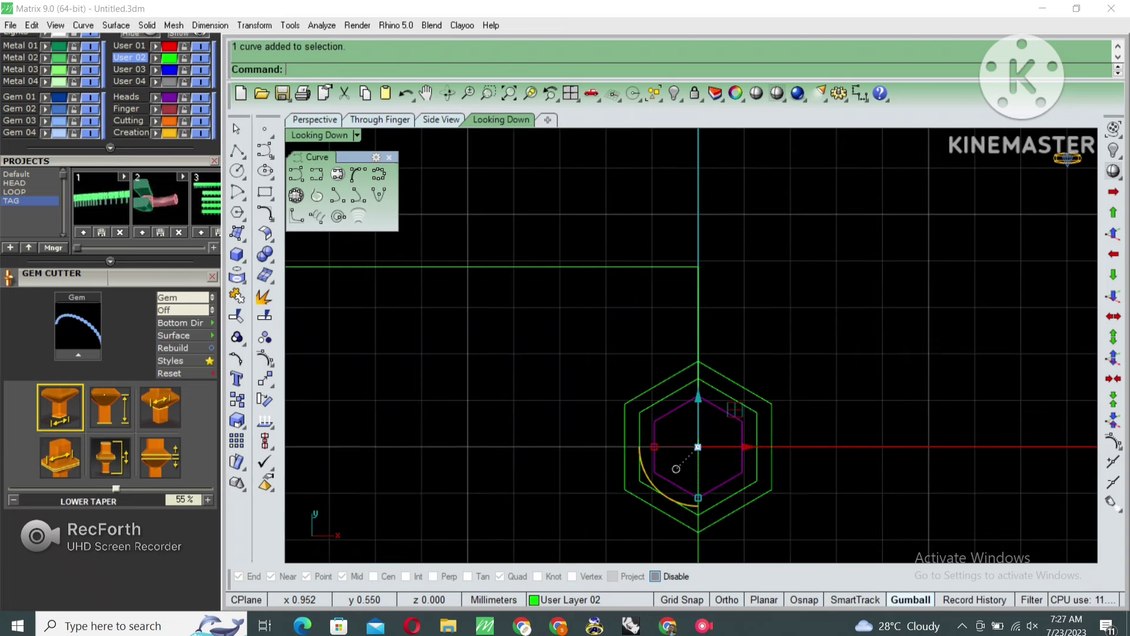
pyautogui.press('Delete')
pyautogui.click(653, 506)
pyautogui.press('Delete')
pyautogui.write('o')
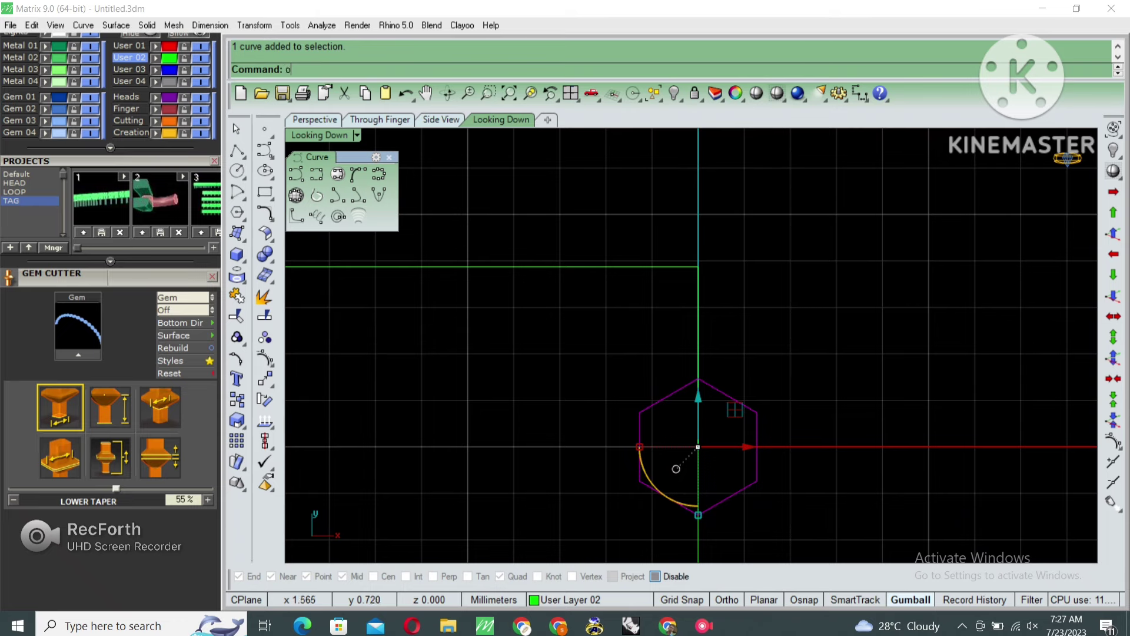
pyautogui.press('Return')
pyautogui.press('Return')
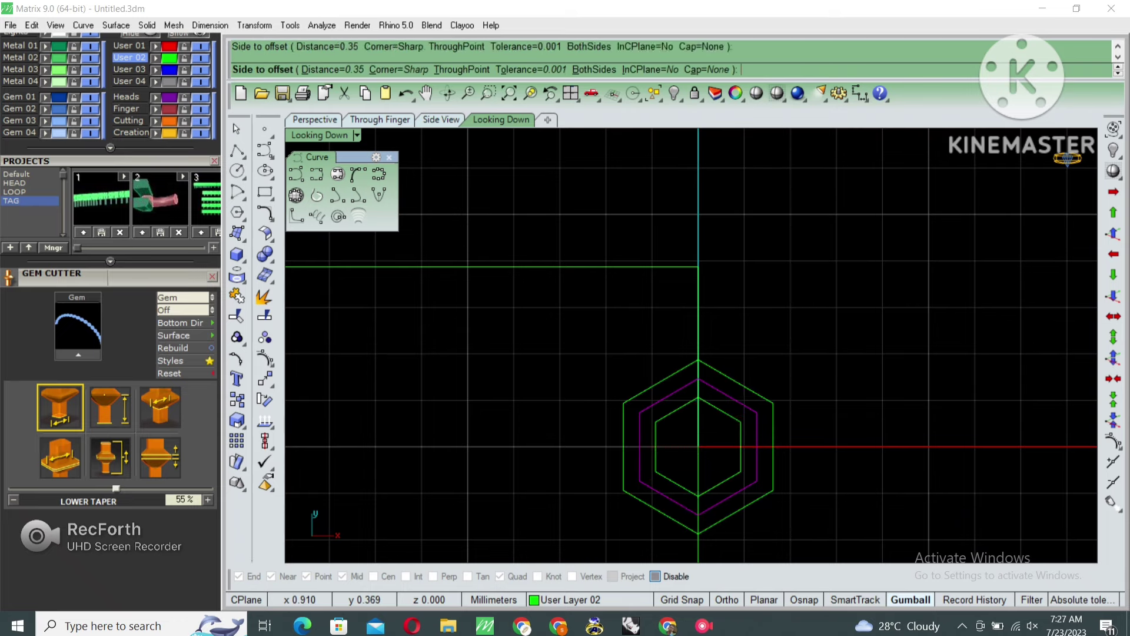
pyautogui.click(735, 409)
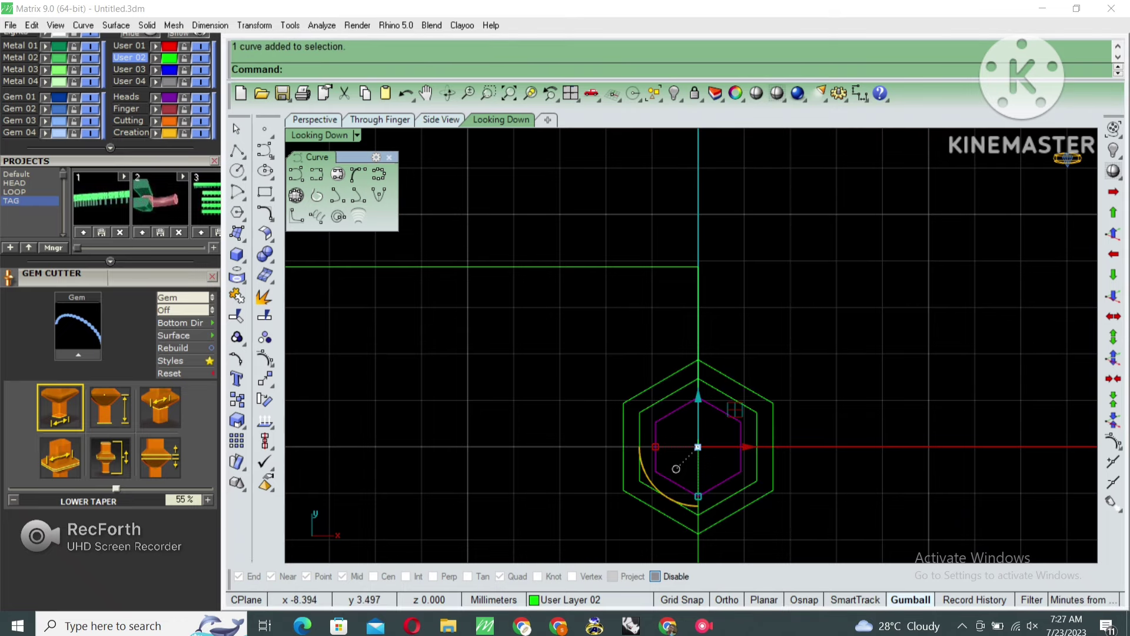
pyautogui.scroll(-2, 652, 327)
pyautogui.moveTo(588, 333); pyautogui.dragTo(835, 494)
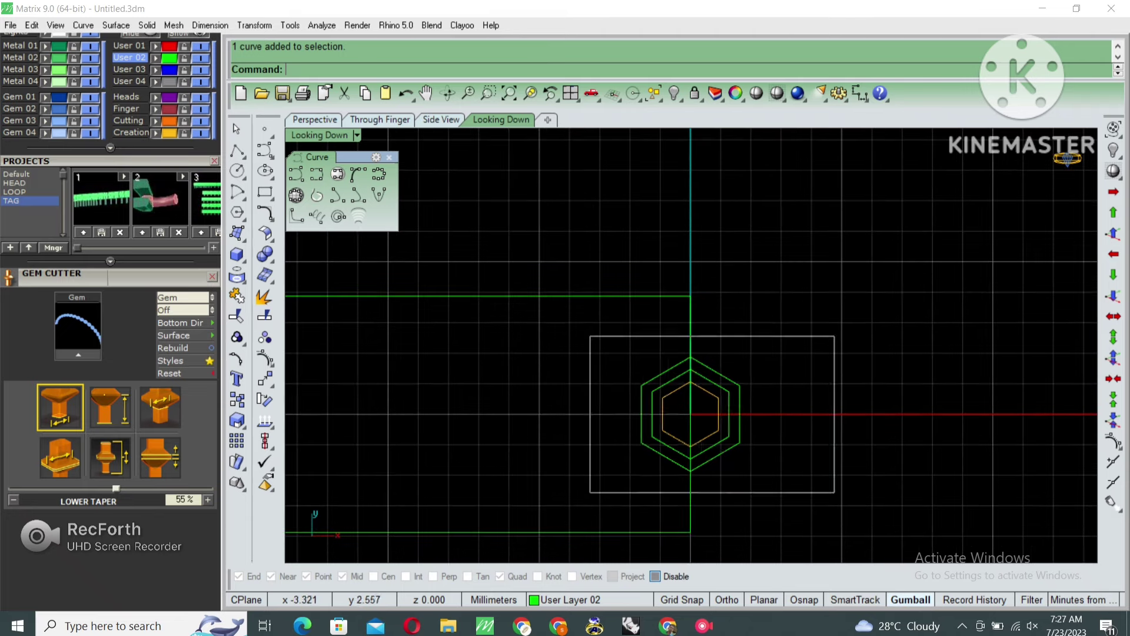
pyautogui.moveTo(836, 495); pyautogui.dragTo(890, 509, button='right')
# Step: Add an area-centroid point and copy the hexagon set to the left, edges touching
pyautogui.press('Return')
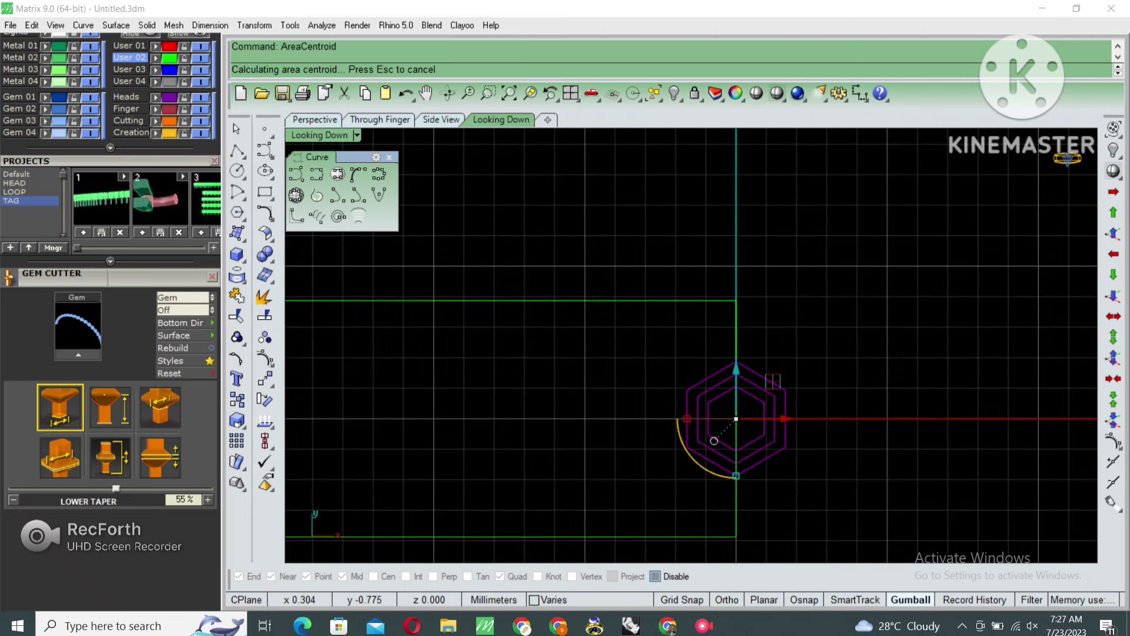
pyautogui.write('copy')
pyautogui.press('Return')
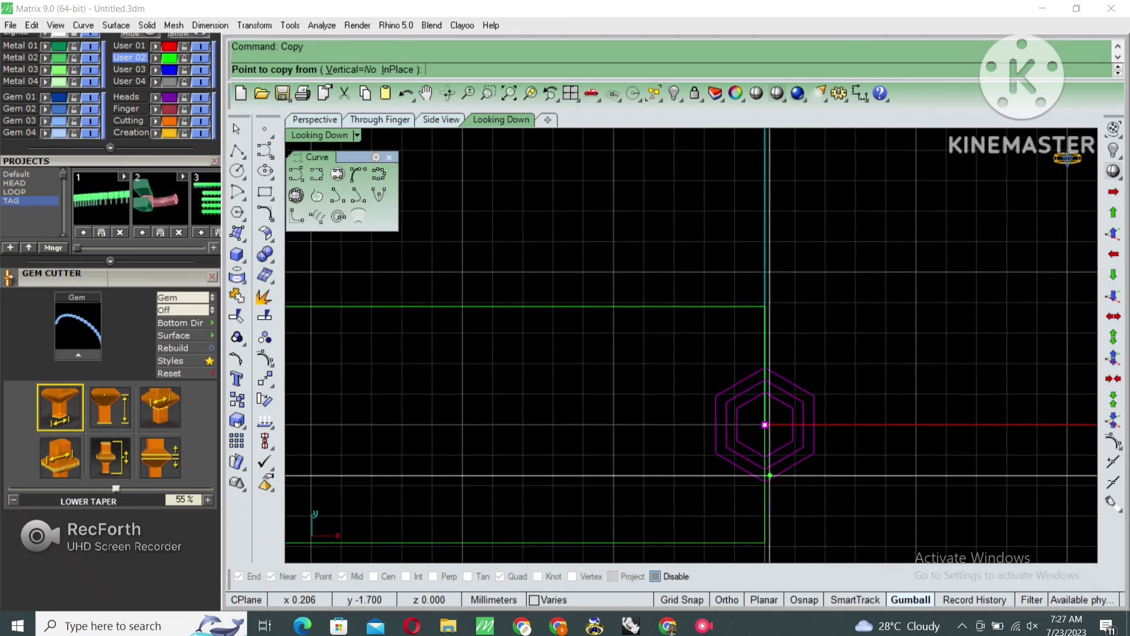
pyautogui.click(766, 425)
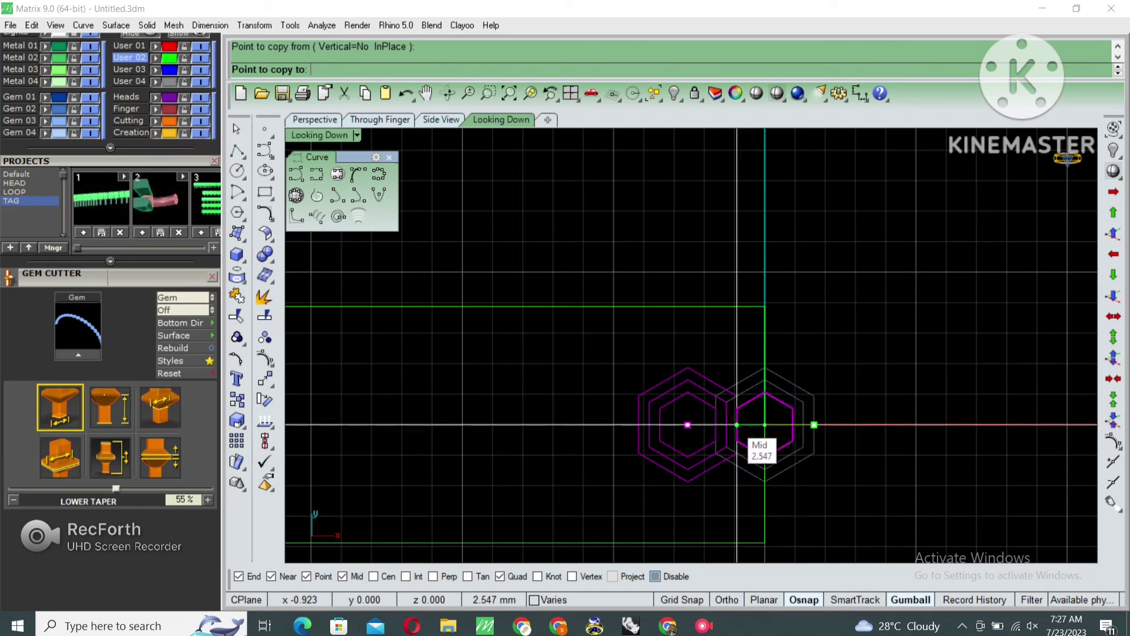
pyautogui.click(687, 424)
pyautogui.press('Return')
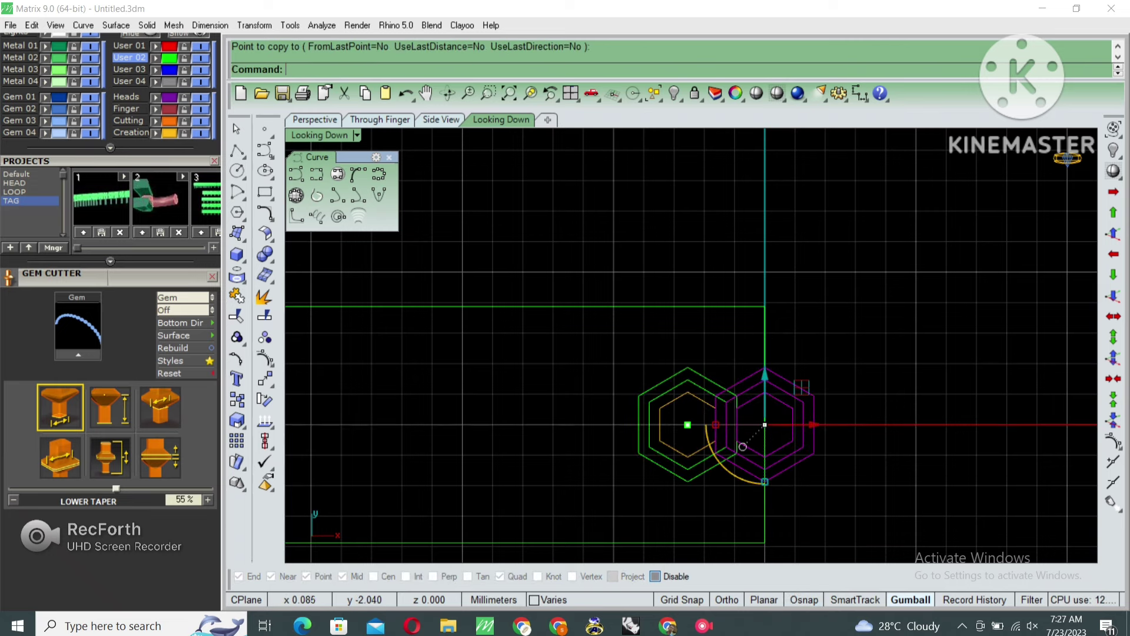
# Step: Copy the hexagon set above, nestled between the two existing sets
pyautogui.write('copy')
pyautogui.press('Return')
pyautogui.click(765, 469)
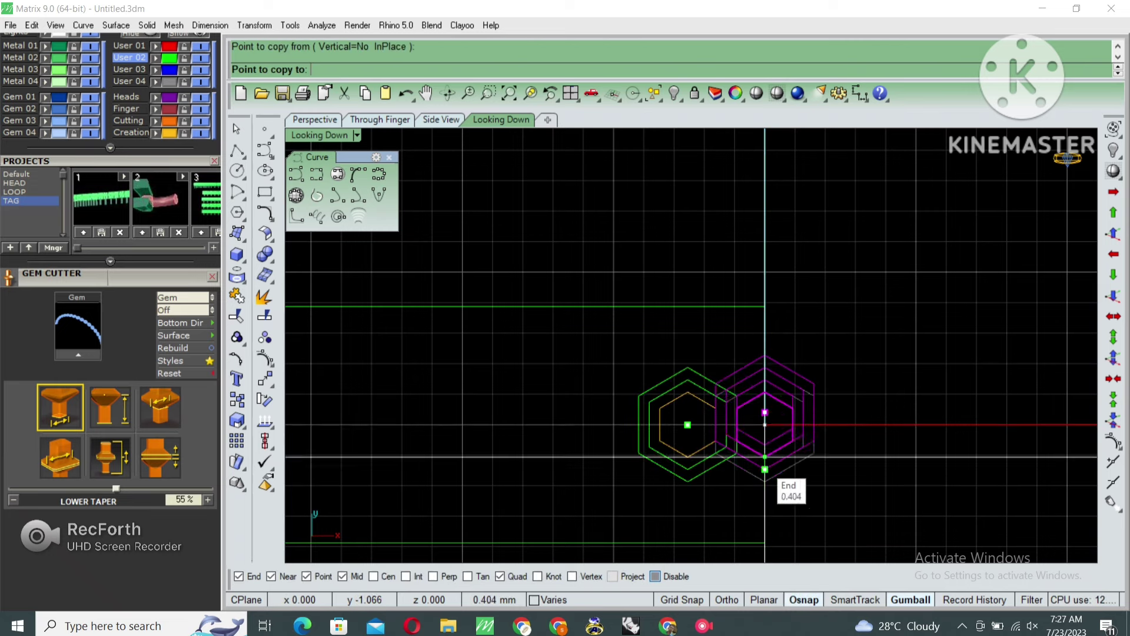
pyautogui.click(727, 403)
pyautogui.press('Return')
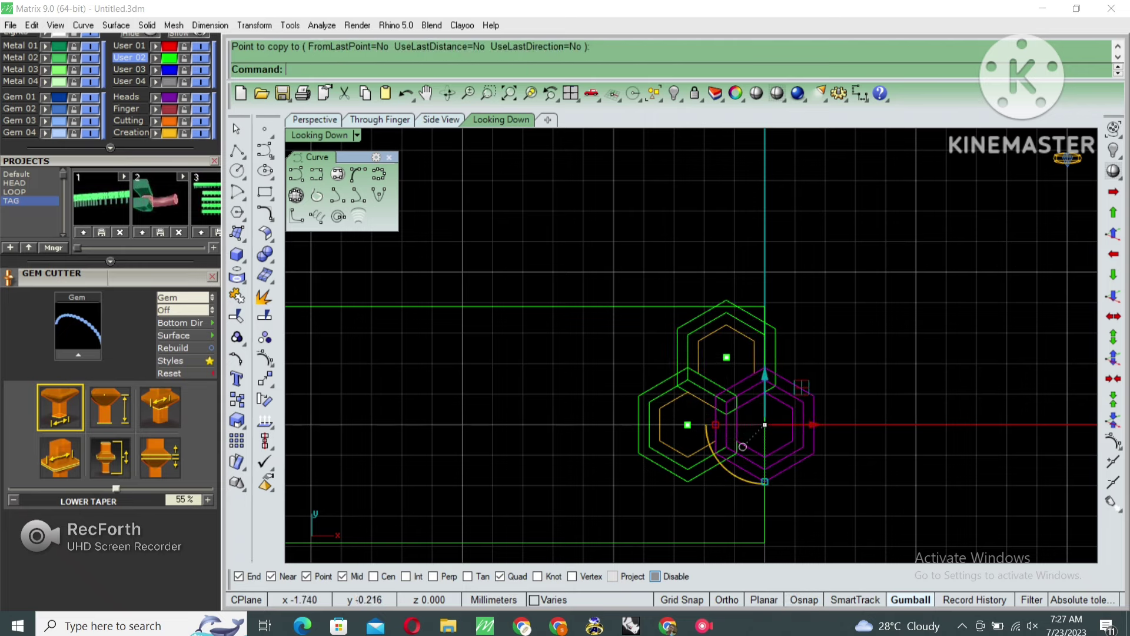
pyautogui.press('Return')
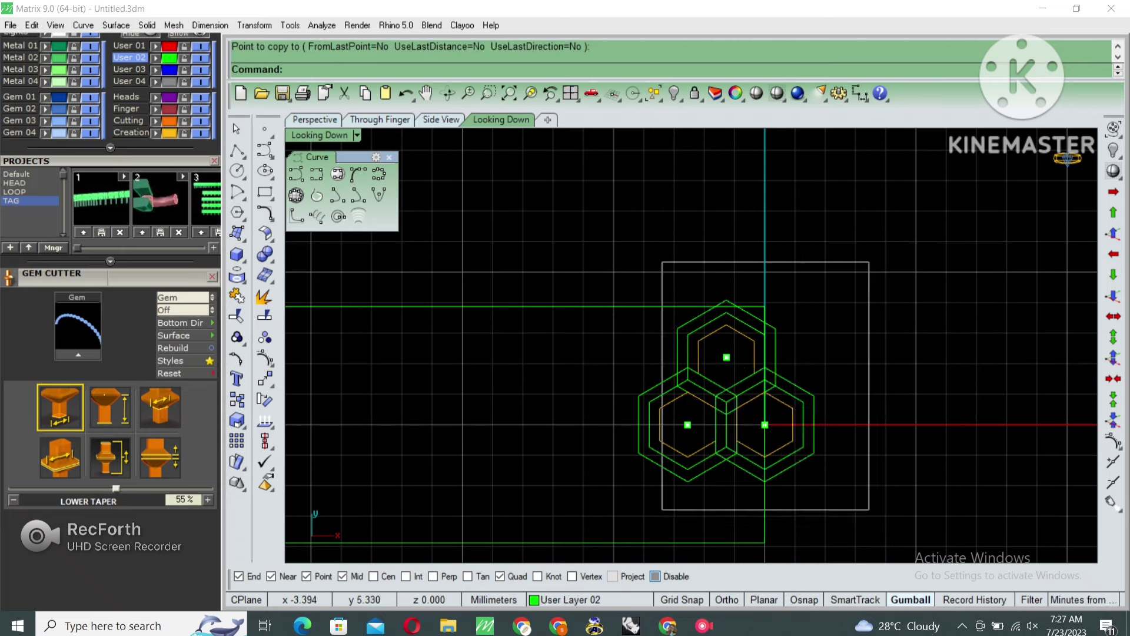
pyautogui.moveTo(662, 262); pyautogui.dragTo(838, 468)
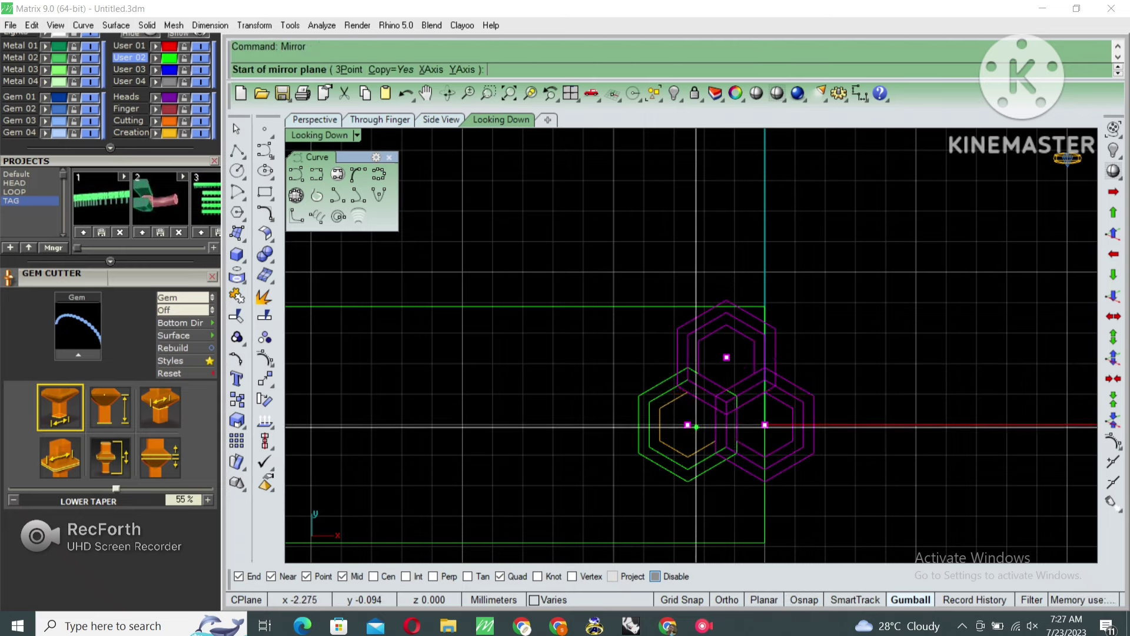
# Step: Mirror-copy the hexagon sets leftward twice about lines through hexagon centres
pyautogui.click(687, 424)
pyautogui.click(688, 353)
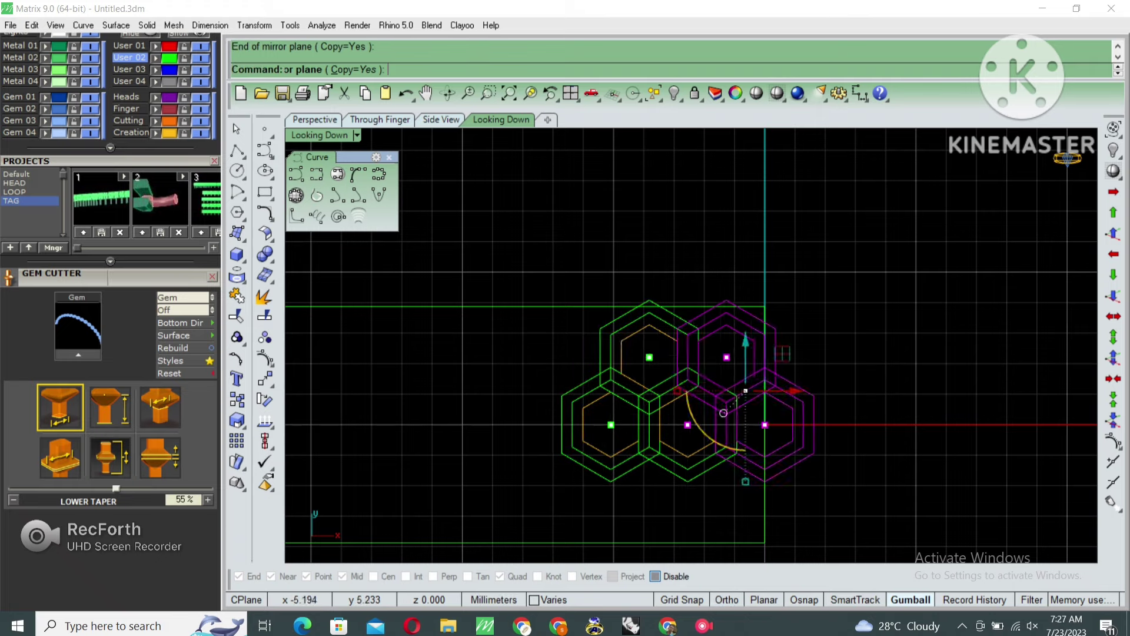
pyautogui.moveTo(597, 244); pyautogui.dragTo(934, 532)
pyautogui.press('Return')
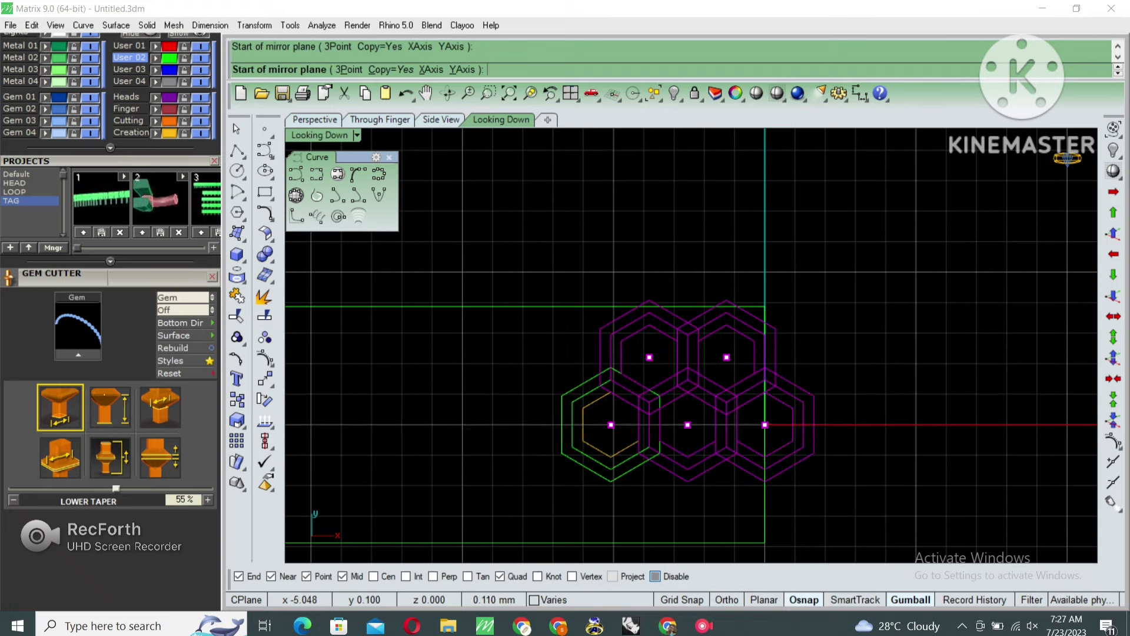
pyautogui.click(611, 424)
pyautogui.scroll(-2, 624, 359)
pyautogui.click(621, 359)
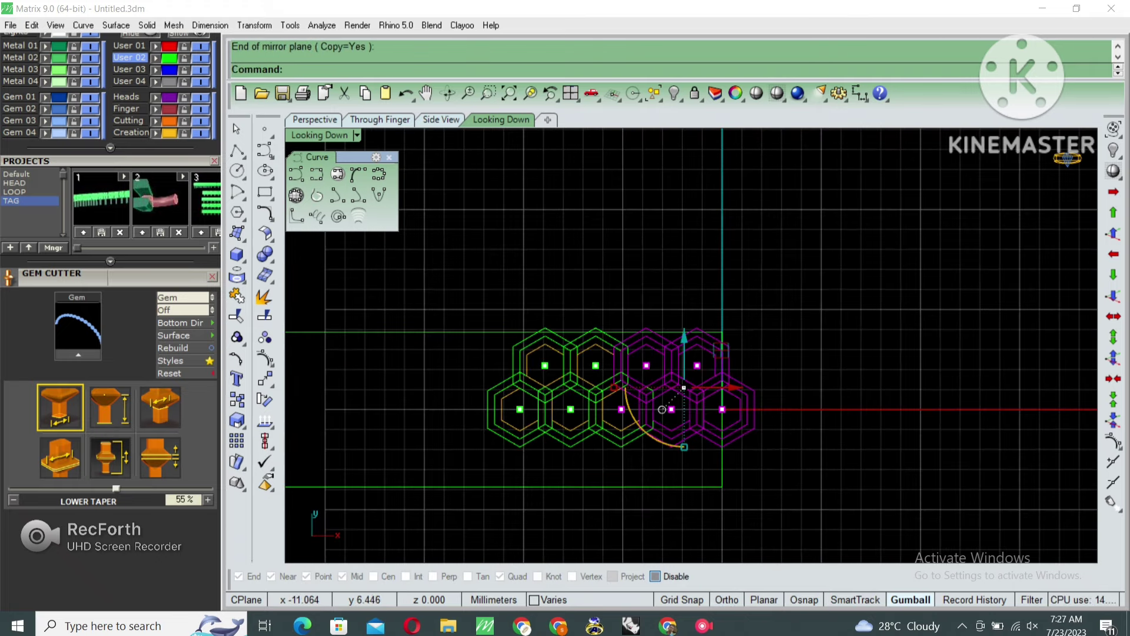
# Step: Window-select the hexagons and mirror them leftward again to lengthen the strip
pyautogui.click(662, 409)
pyautogui.moveTo(505, 341); pyautogui.dragTo(757, 479)
pyautogui.press('Return')
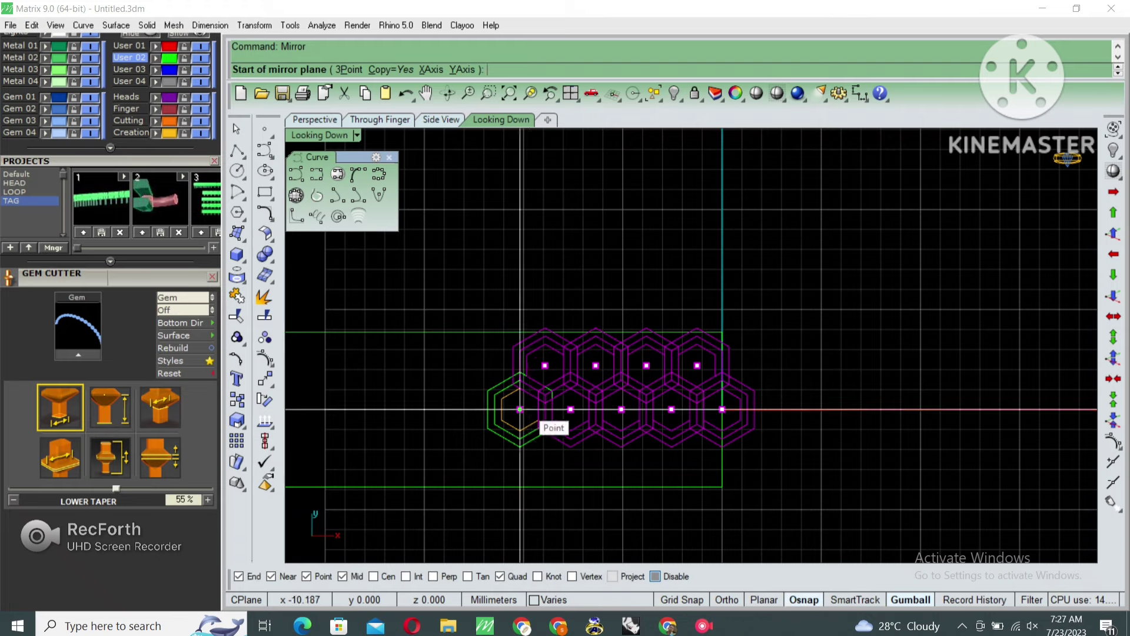
pyautogui.click(520, 409)
pyautogui.click(512, 341)
pyautogui.scroll(-2, 691, 408)
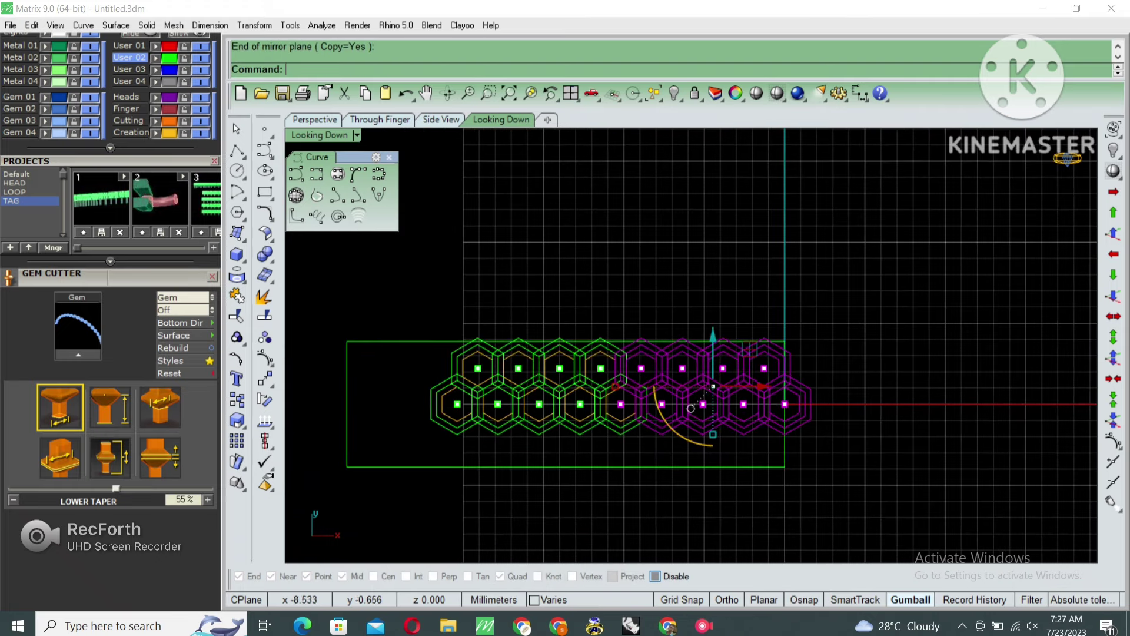
pyautogui.scroll(2, 493, 358)
# Step: Mirror one more batch of hexagons, plus one added hexagon, to complete the two-row strip
pyautogui.moveTo(442, 283); pyautogui.dragTo(622, 465)
pyautogui.press('Return')
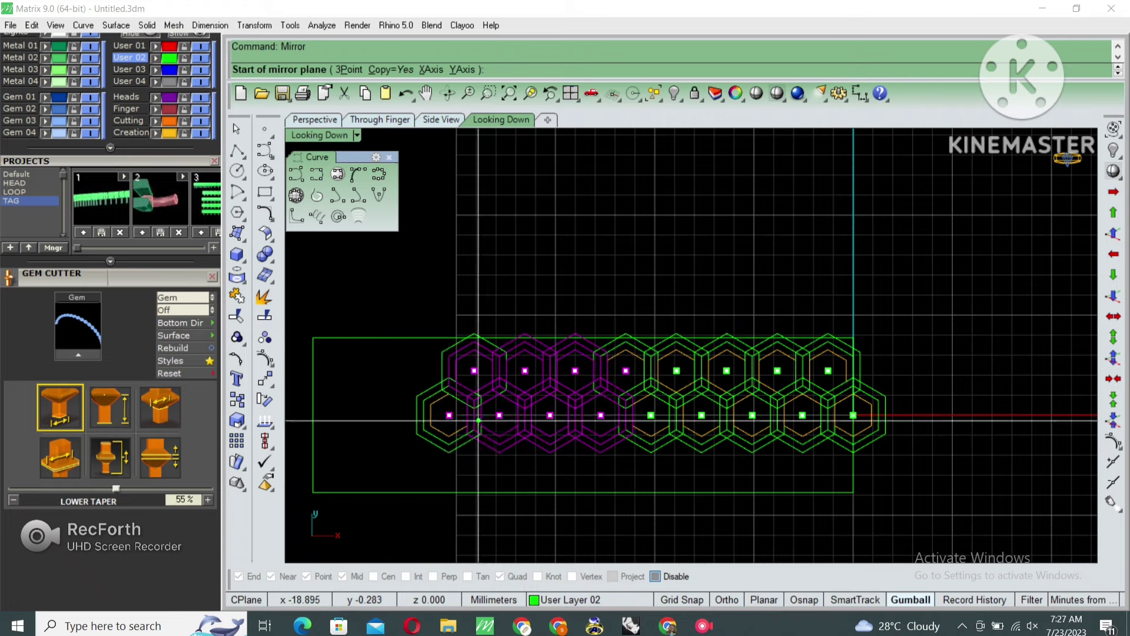
pyautogui.scroll(2, 518, 415)
pyautogui.click(568, 429)
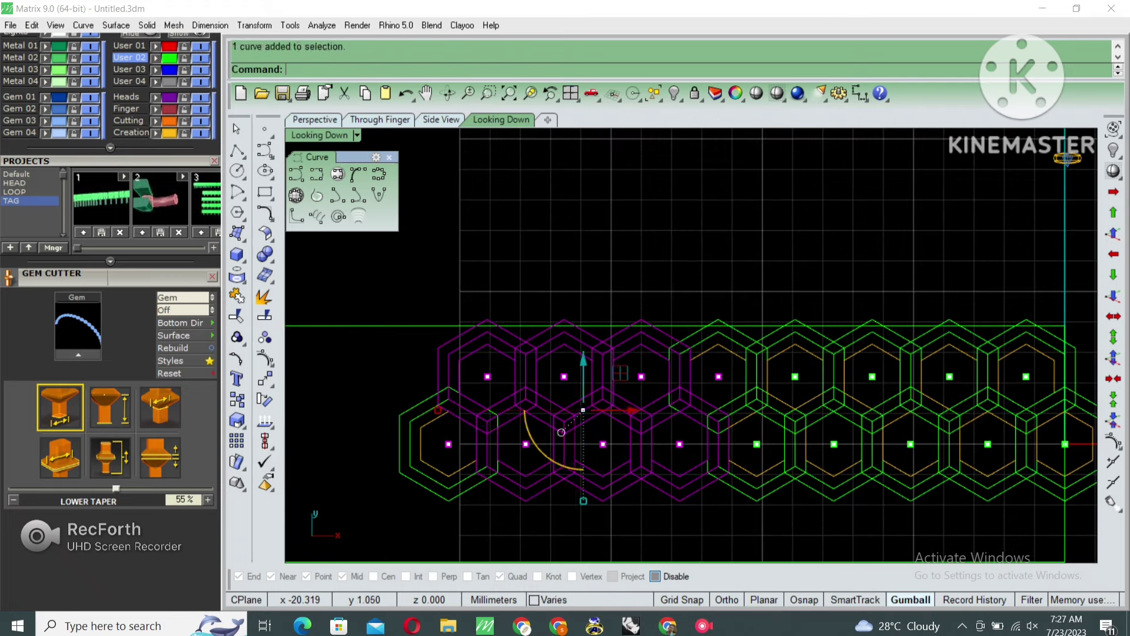
pyautogui.press('Return')
pyautogui.click(448, 444)
pyautogui.scroll(-2, 448, 444)
pyautogui.click(447, 359)
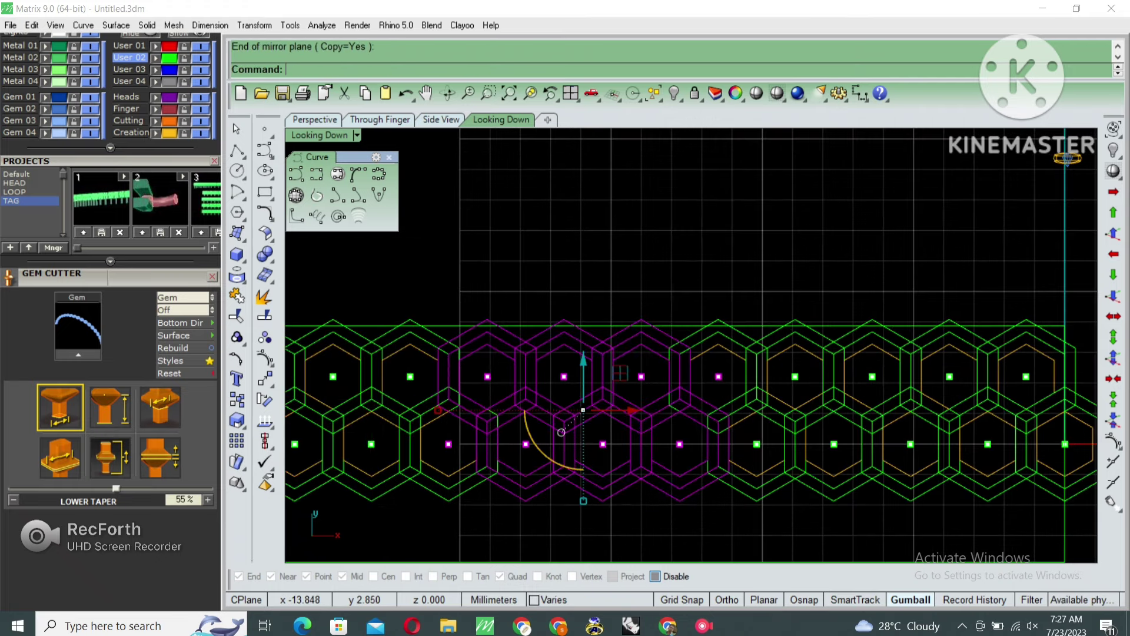
pyautogui.scroll(-2, 660, 407)
pyautogui.scroll(2, 754, 406)
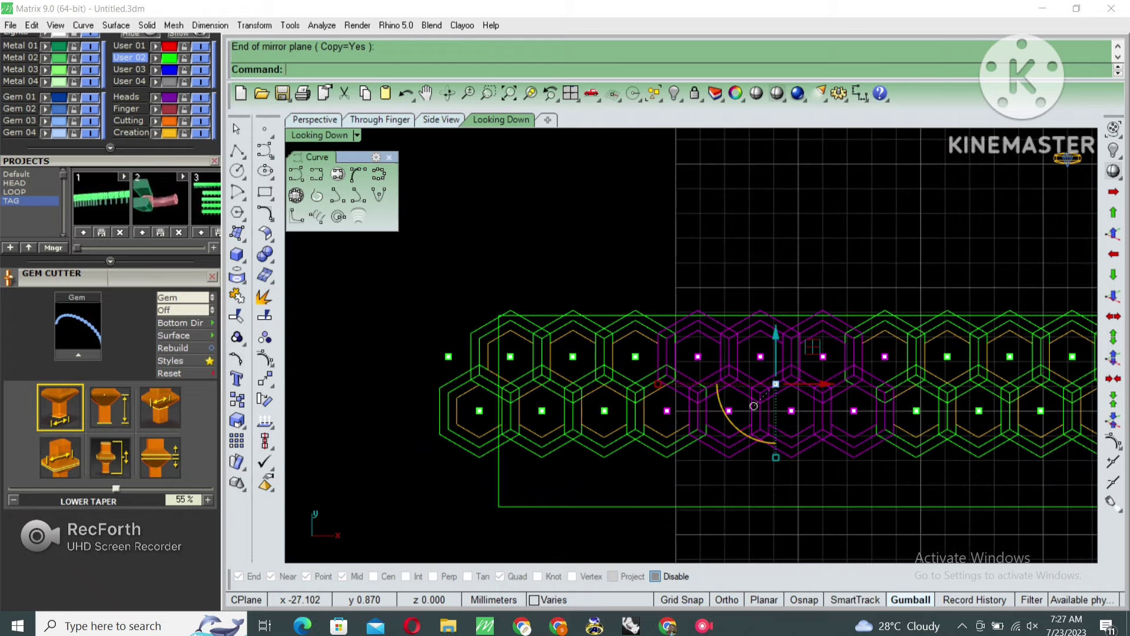
pyautogui.scroll(-2, 754, 406)
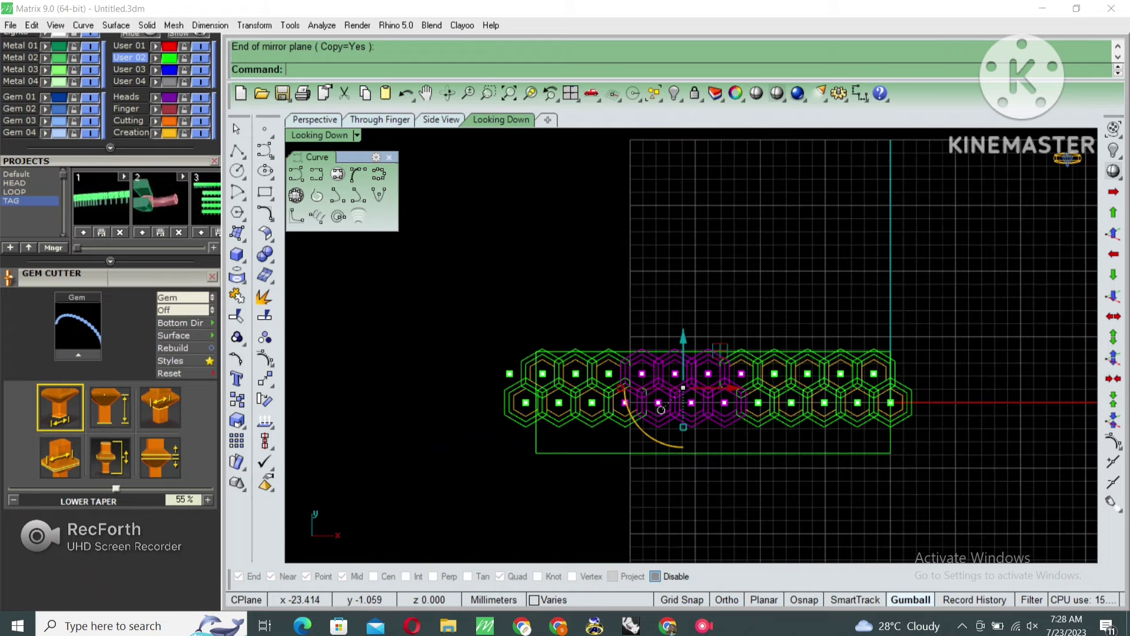
pyautogui.scroll(-1, 646, 411)
pyautogui.scroll(1, 646, 411)
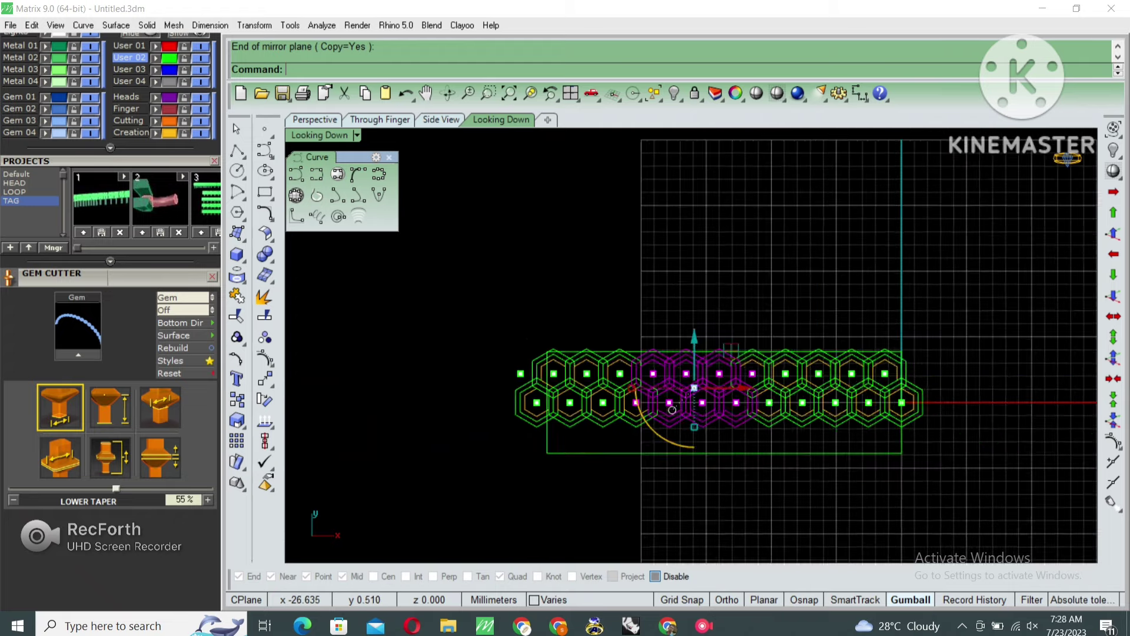
pyautogui.scroll(3, 800, 404)
# Step: Delete the stray leftover point and window-select the whole honeycomb strip
pyautogui.press('Escape')
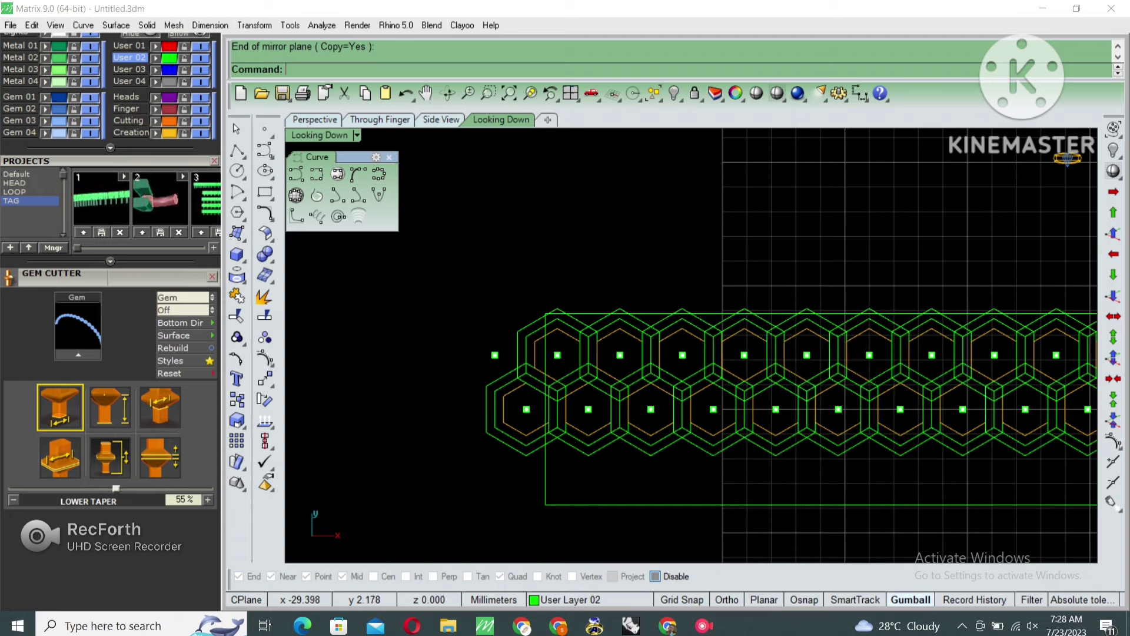
pyautogui.click(494, 355)
pyautogui.press('Delete')
pyautogui.moveTo(443, 270); pyautogui.dragTo(837, 478)
pyautogui.scroll(-2, 719, 435)
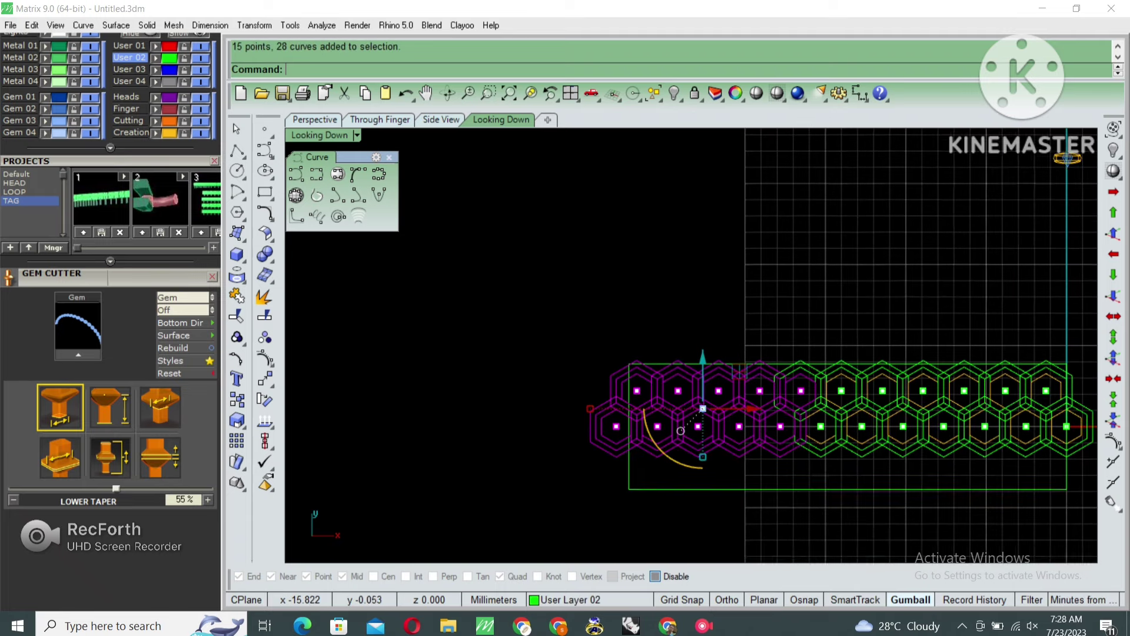
pyautogui.moveTo(833, 307); pyautogui.dragTo(1086, 494)
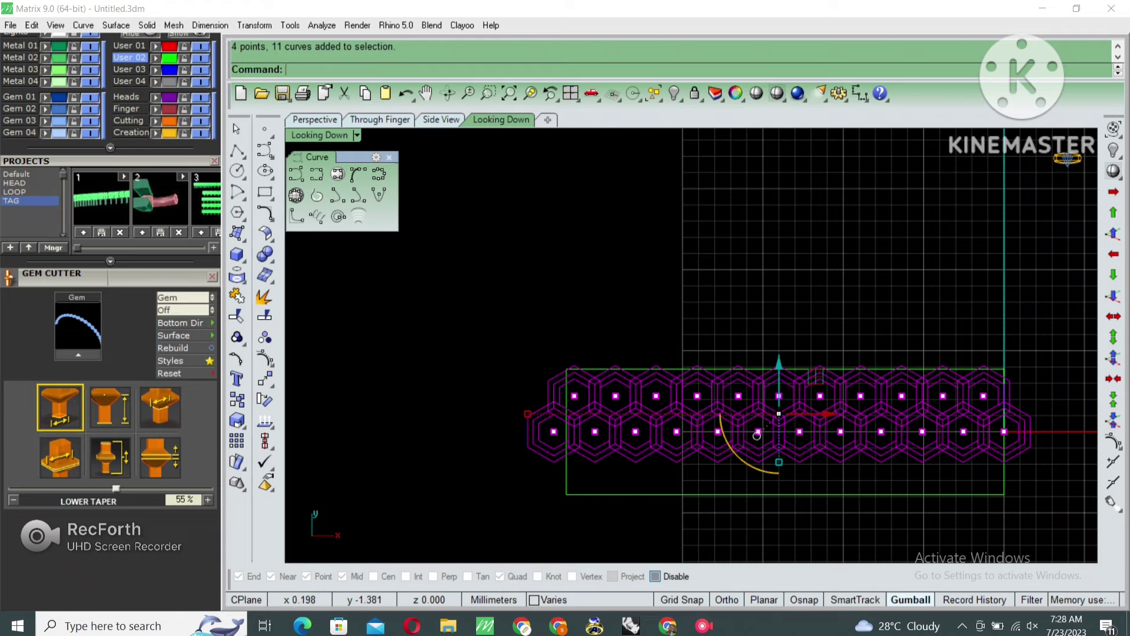
# Step: Scale the strip from its right end using two reference points to span the target length
pyautogui.click(1004, 432)
pyautogui.scroll(2, 582, 436)
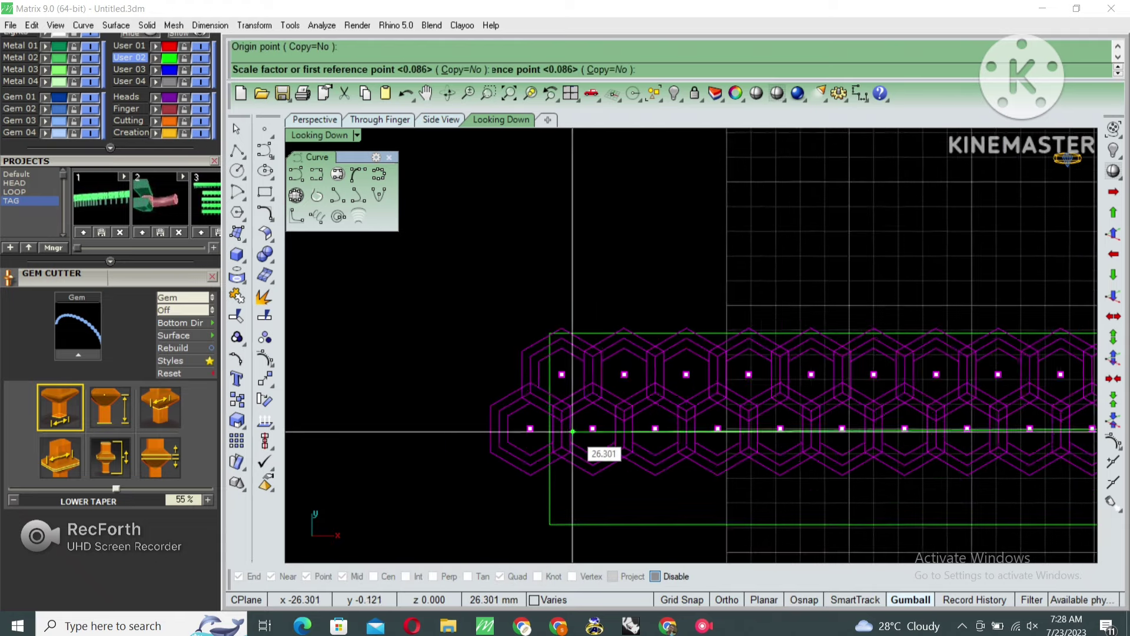
pyautogui.scroll(2, 572, 431)
pyautogui.click(556, 427)
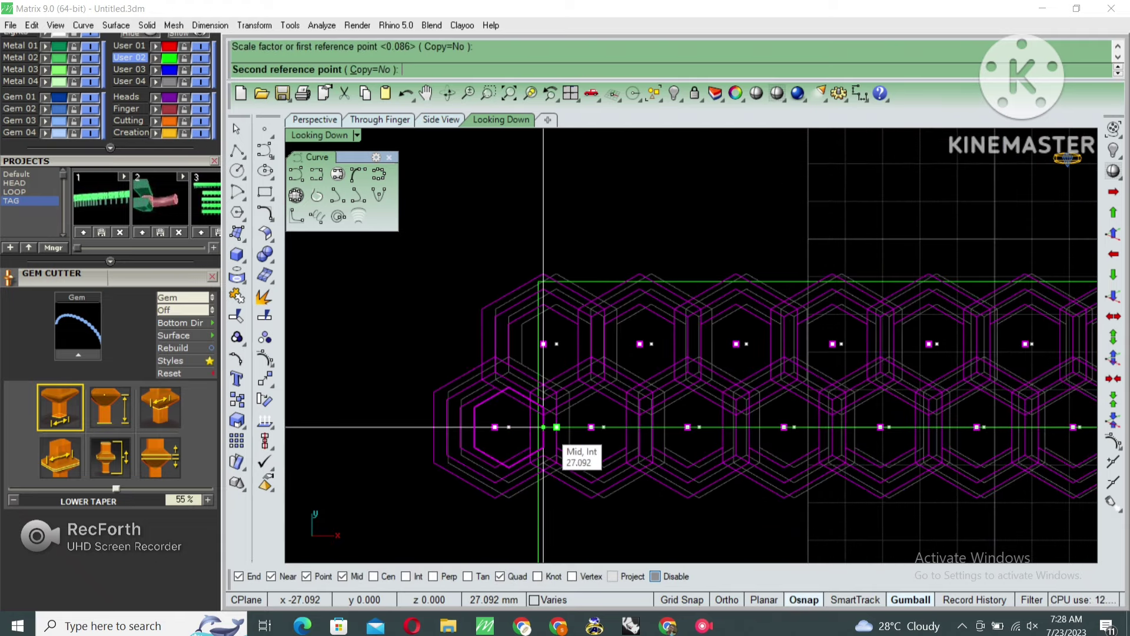
pyautogui.click(542, 427)
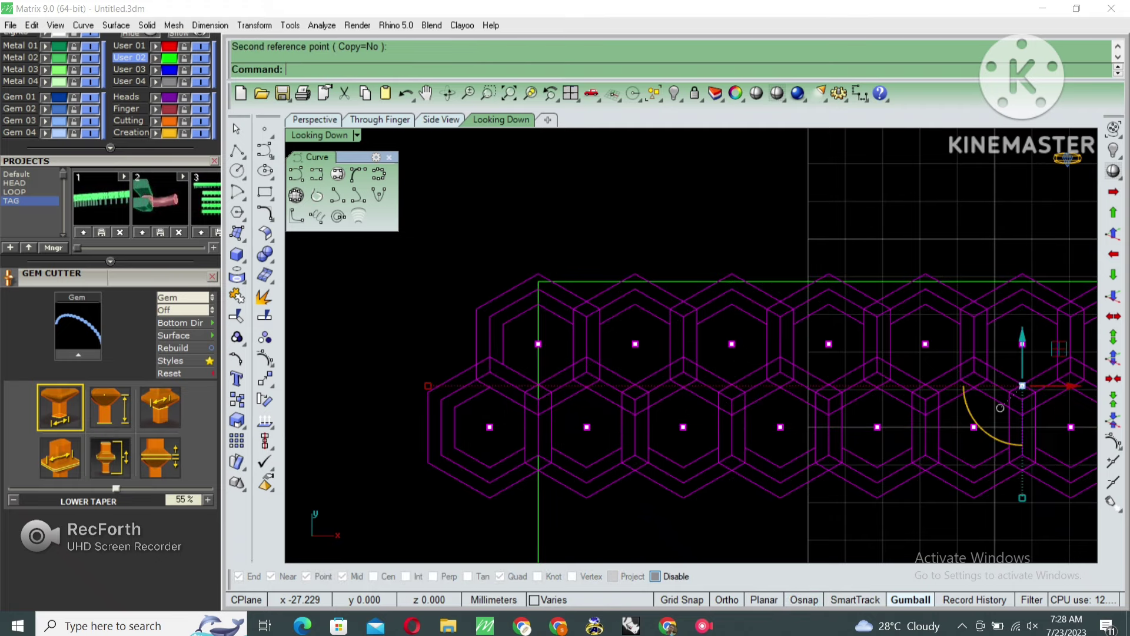
pyautogui.scroll(-2, 998, 417)
pyautogui.scroll(-2, 769, 423)
pyautogui.moveTo(768, 423); pyautogui.dragTo(690, 406, button='right')
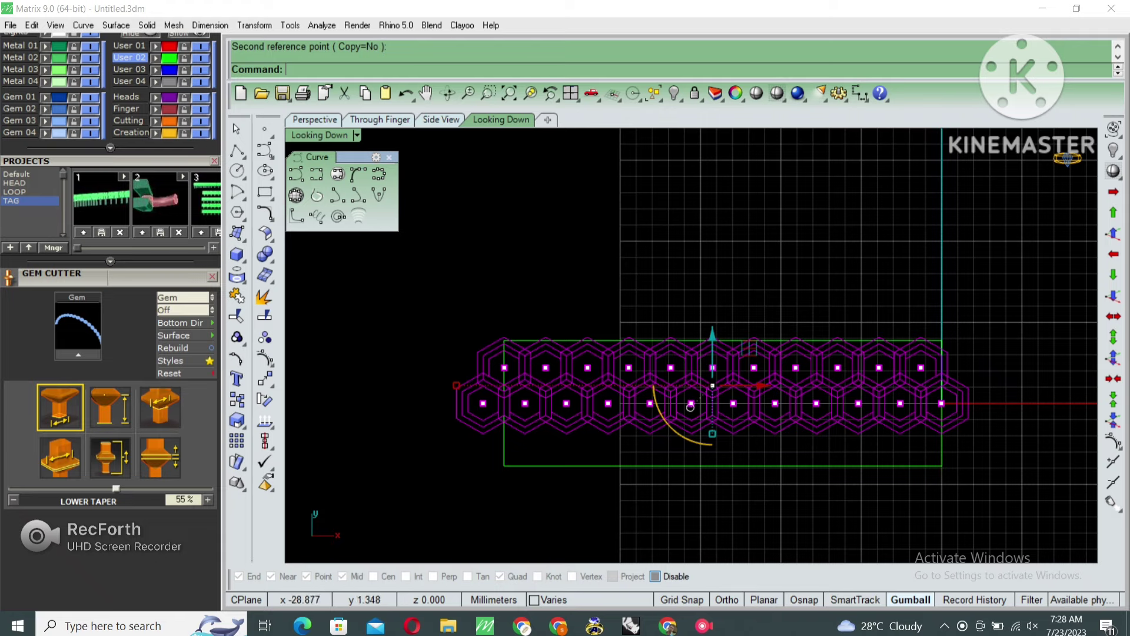
pyautogui.press('Escape')
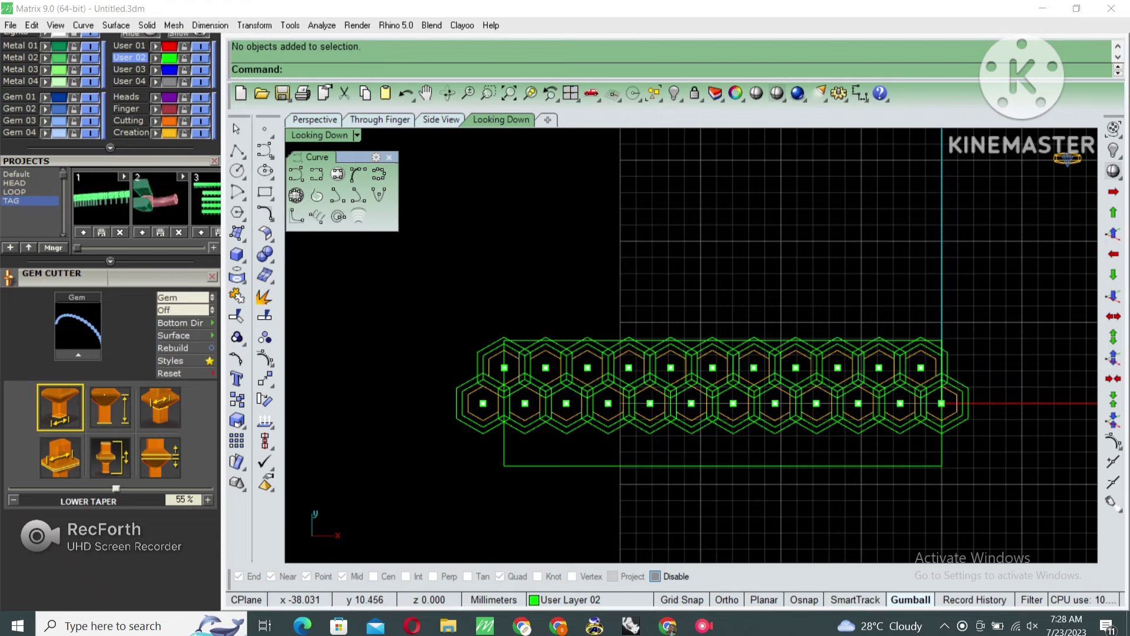
# Step: Explode, rejoin and extrude the 23 hexagon curves both ways into solid prisms
pyautogui.hotkey('ctrl', 'a')
pyautogui.hotkey('ctrl', 'm')
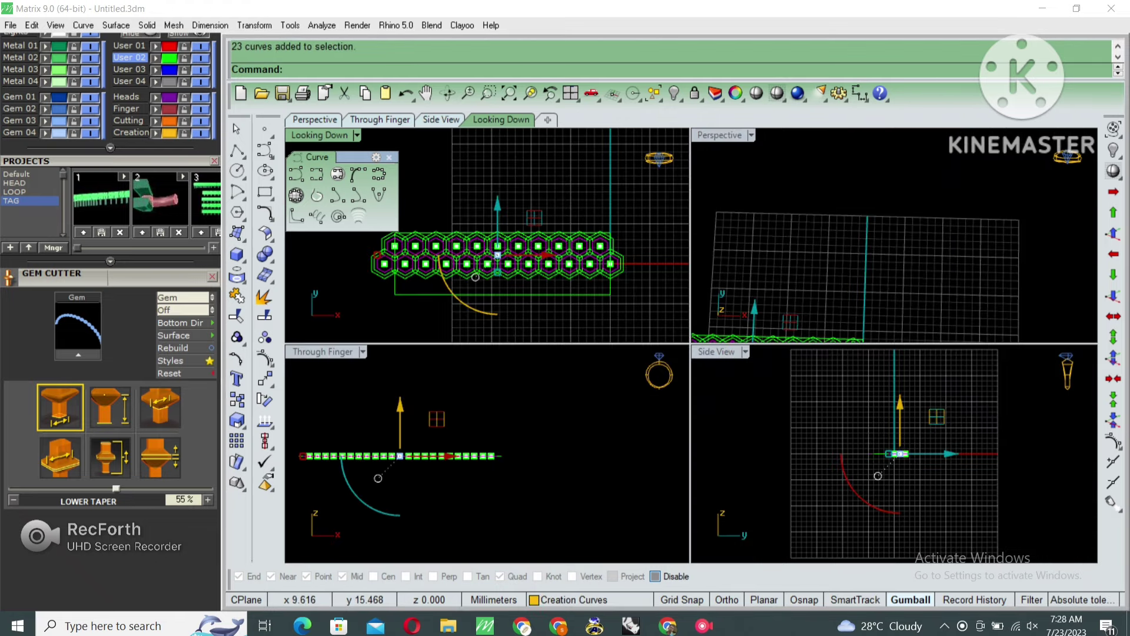
pyautogui.hotkey('ctrl', 'm')
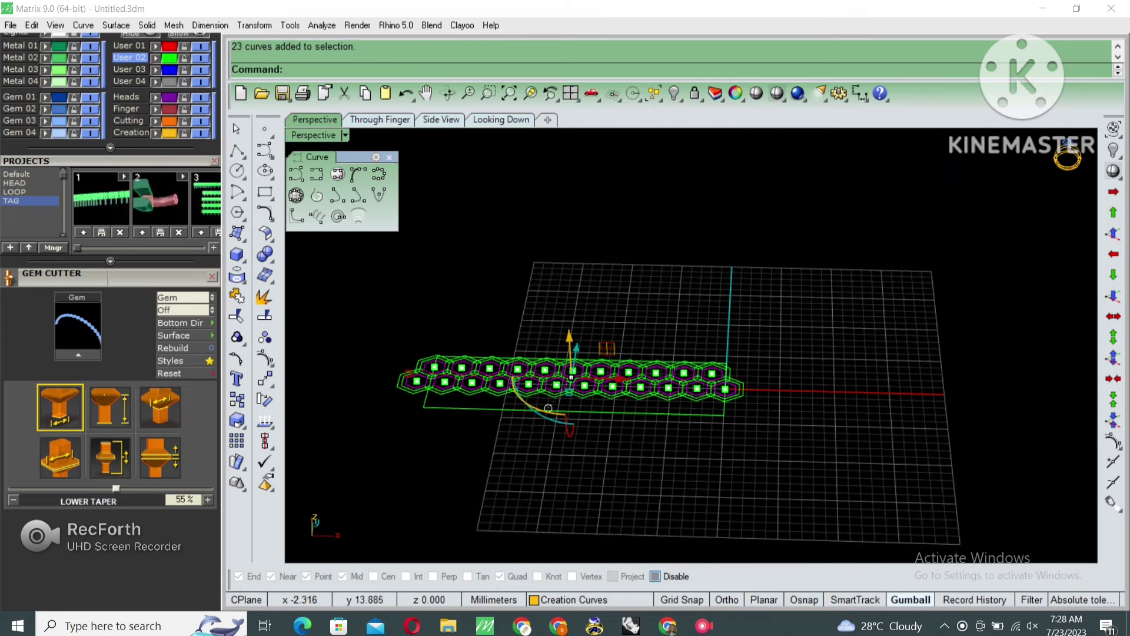
pyautogui.write('x')
pyautogui.press('Return')
pyautogui.write('j')
pyautogui.press('BackSpace')
pyautogui.write('EC')
pyautogui.press('Return')
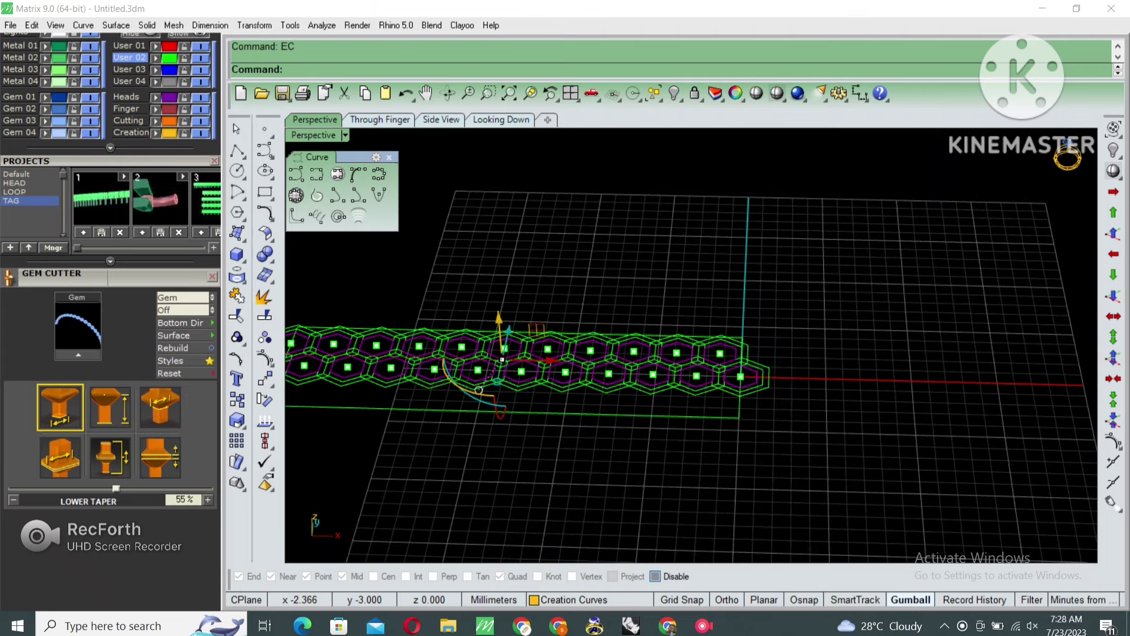
pyautogui.press('Return')
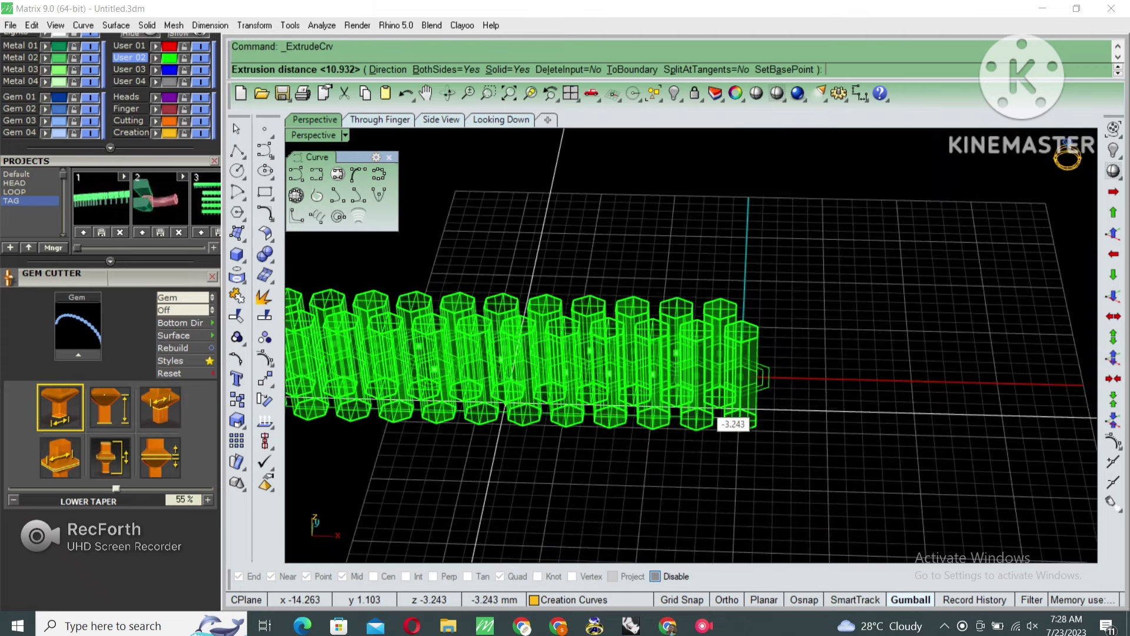
pyautogui.press('Return')
# Step: Select the 11 prisms of one row in the four-view layout for mirroring
pyautogui.moveTo(588, 353); pyautogui.dragTo(677, 306, button='right')
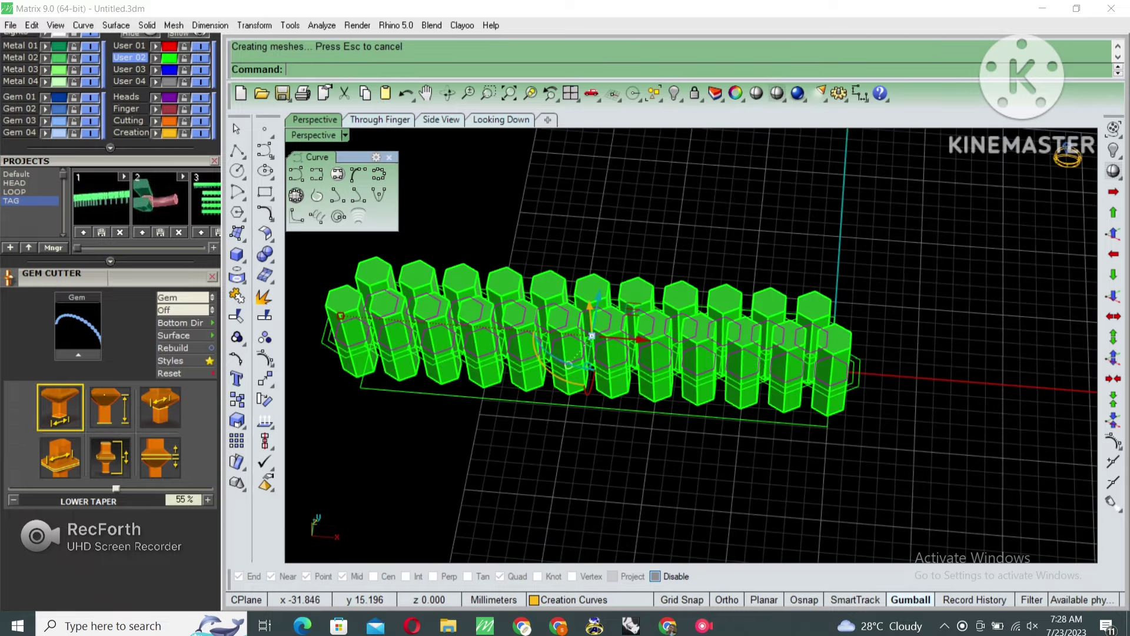
pyautogui.hotkey('ctrl', 'm')
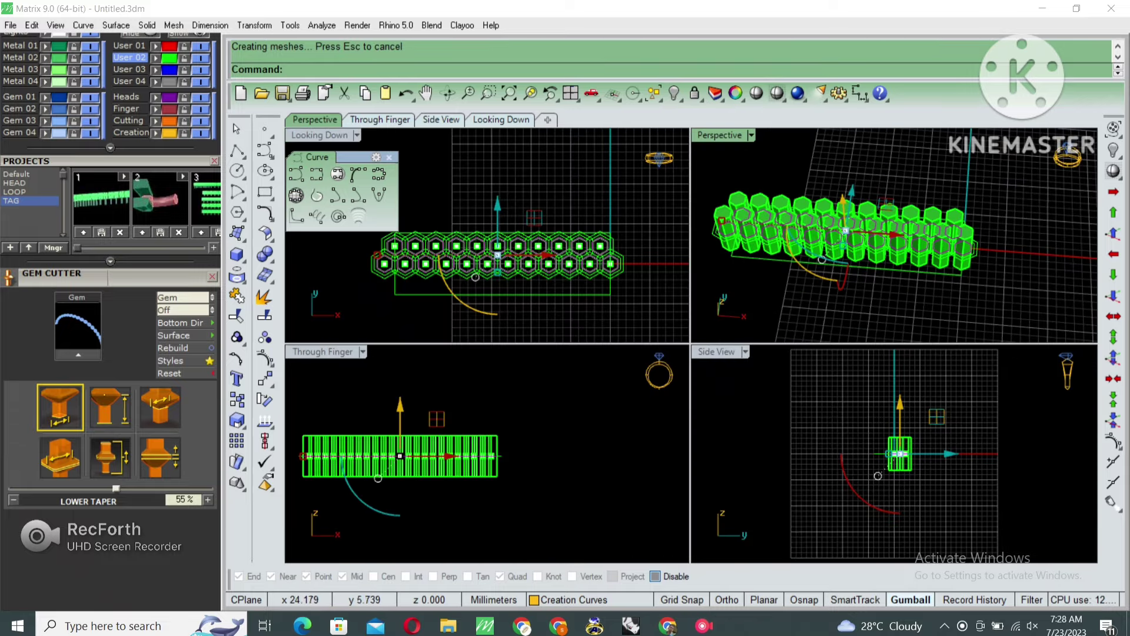
pyautogui.scroll(3, 921, 436)
pyautogui.press('Escape')
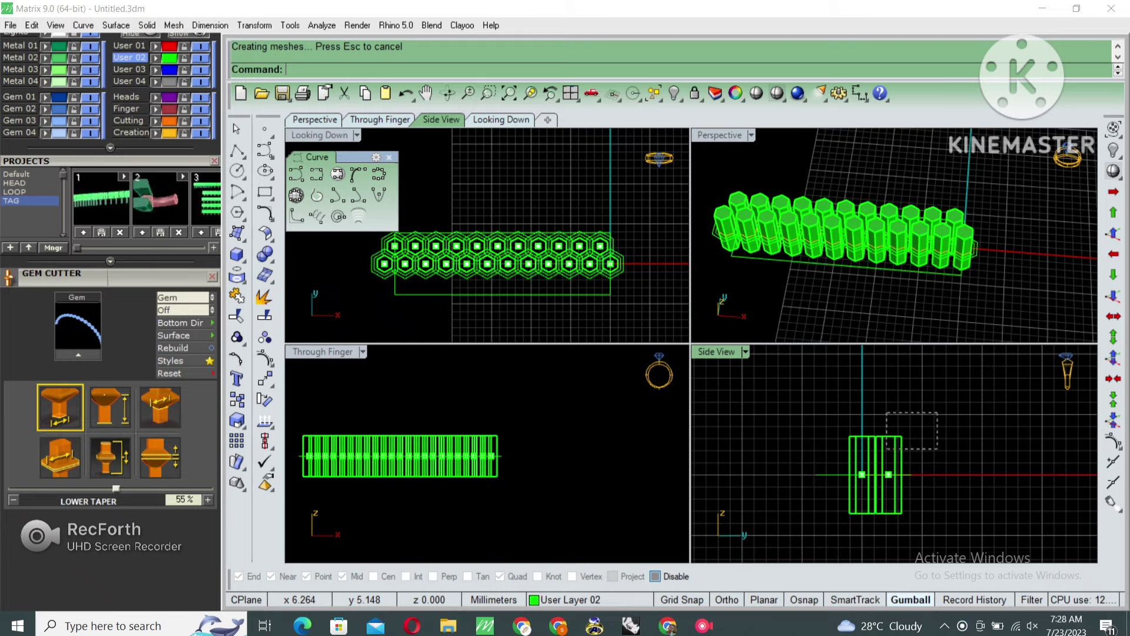
pyautogui.moveTo(887, 449); pyautogui.dragTo(887, 449)
pyautogui.write('mirror')
pyautogui.press('Return')
# Step: Mirror the prism row into a second row, then group all the hexagonal prisms
pyautogui.click(861, 474)
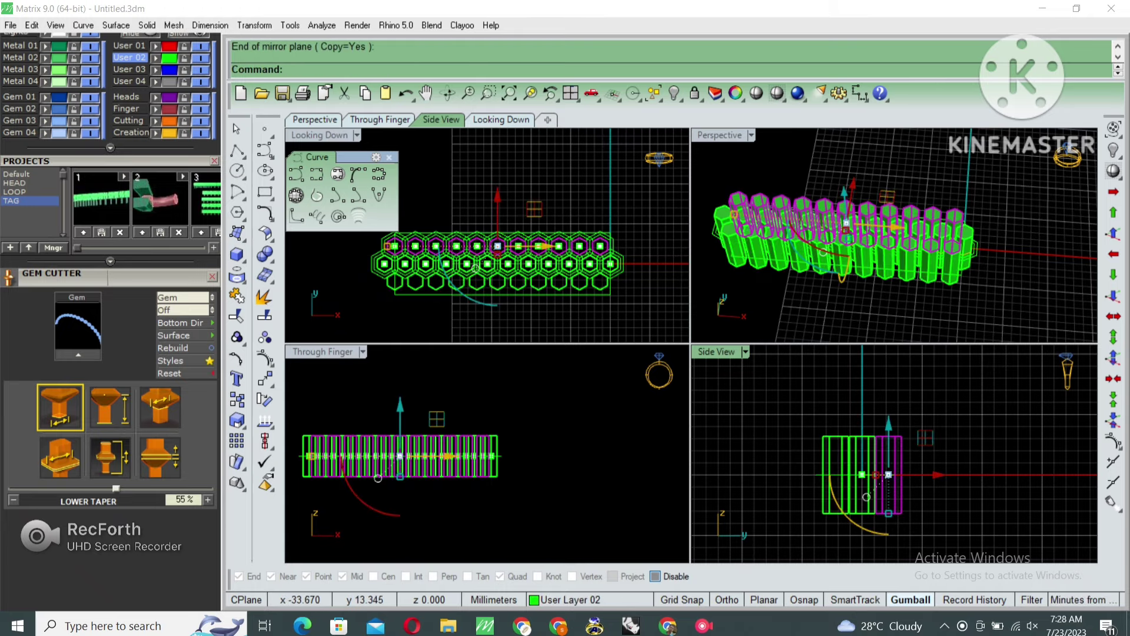
pyautogui.click(315, 120)
pyautogui.moveTo(588, 353); pyautogui.dragTo(625, 304, button='right')
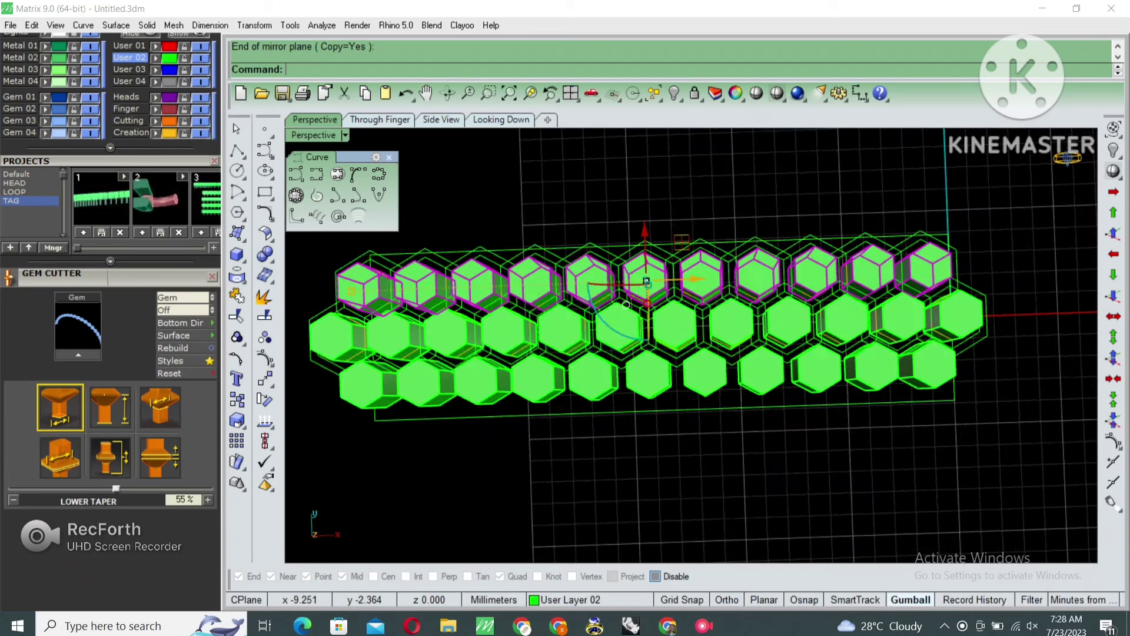
pyautogui.click(627, 352)
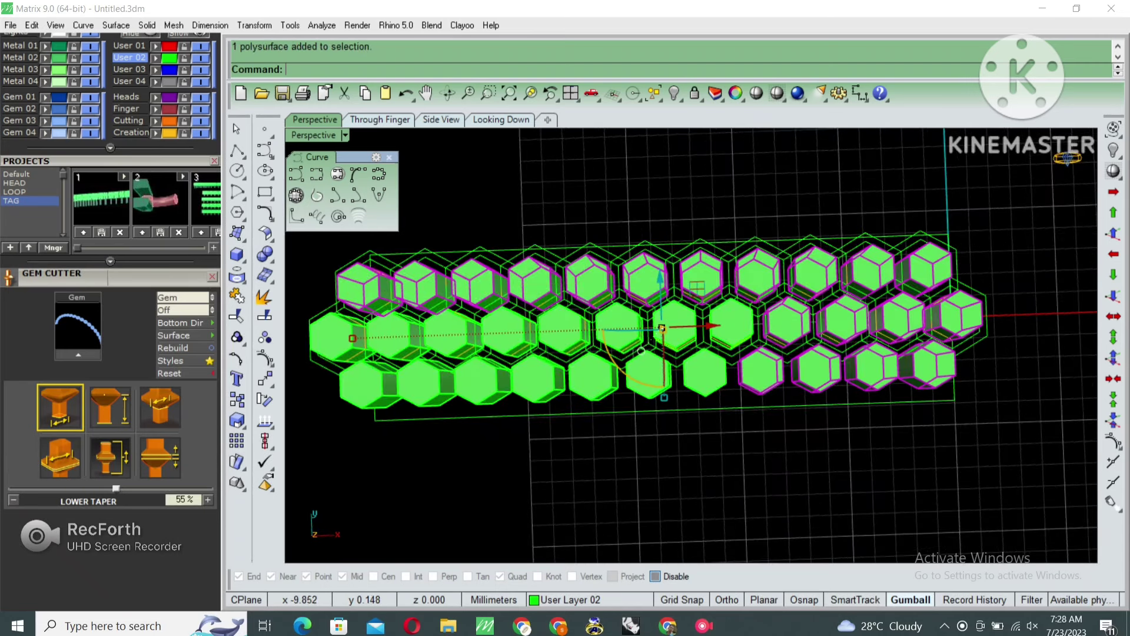
pyautogui.scroll(2, 659, 323)
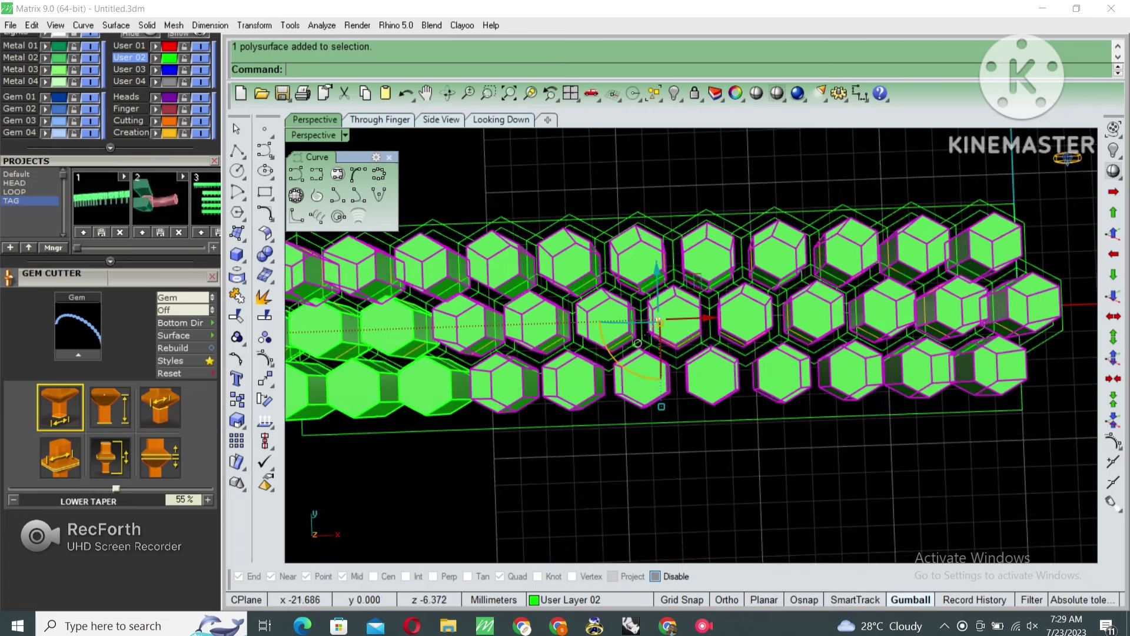
pyautogui.moveTo(659, 323)
pyautogui.mouseDown(button='right')
pyautogui.moveTo(677, 329)
pyautogui.moveTo(664, 289)
pyautogui.moveTo(664, 412)
pyautogui.moveTo(664, 365)
pyautogui.mouseUp(button='right')
pyautogui.hotkey('ctrl', 'g')
pyautogui.hotkey('ctrl', 'shift', 'h')
# Step: Reveal the curved liner surface and flow the prisms from the flat strip onto the half-ring
pyautogui.scroll(4, 726, 406)
pyautogui.click(739, 465)
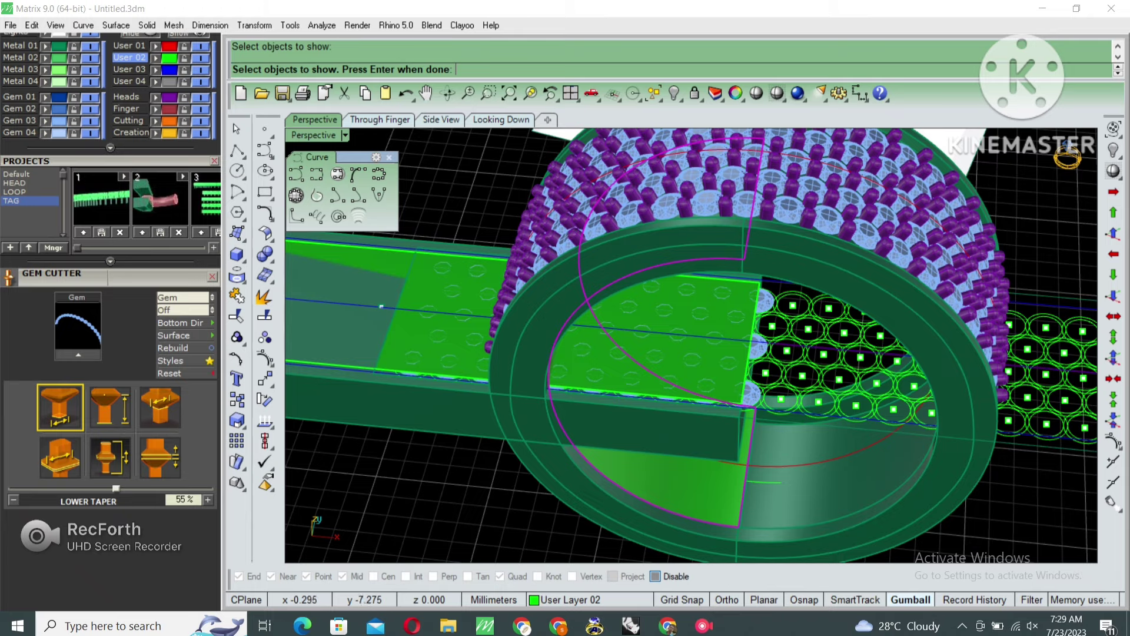
pyautogui.press('Return')
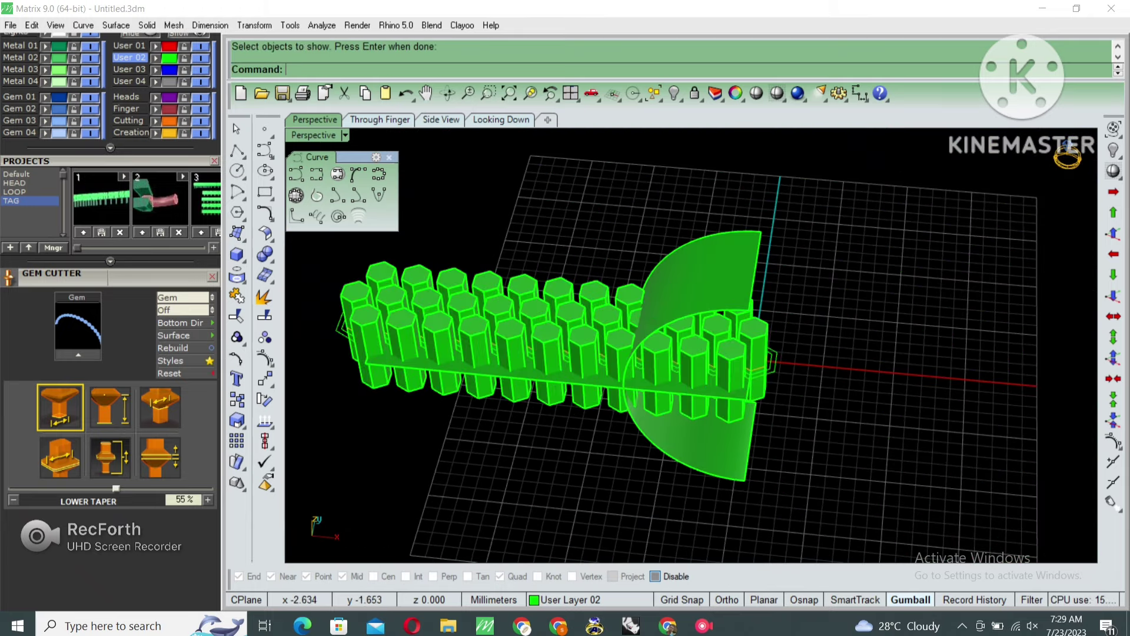
pyautogui.moveTo(514, 319)
pyautogui.mouseDown(button='right')
pyautogui.moveTo(509, 347)
pyautogui.moveTo(483, 325)
pyautogui.mouseUp(button='right')
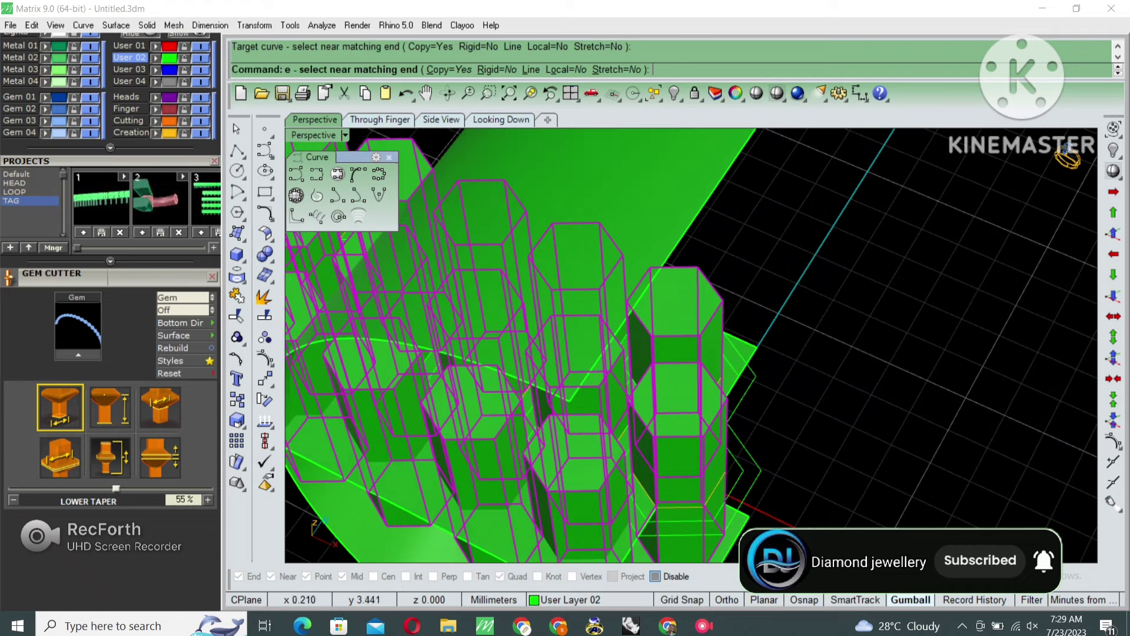
pyautogui.press('Escape')
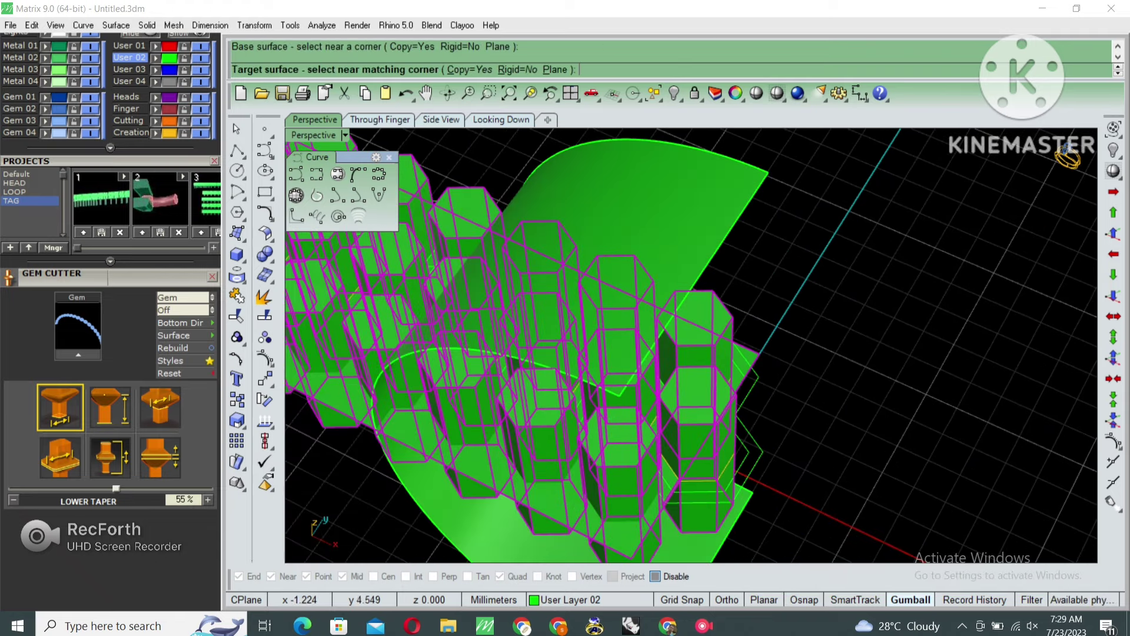
pyautogui.moveTo(588, 265); pyautogui.dragTo(532, 229, button='right')
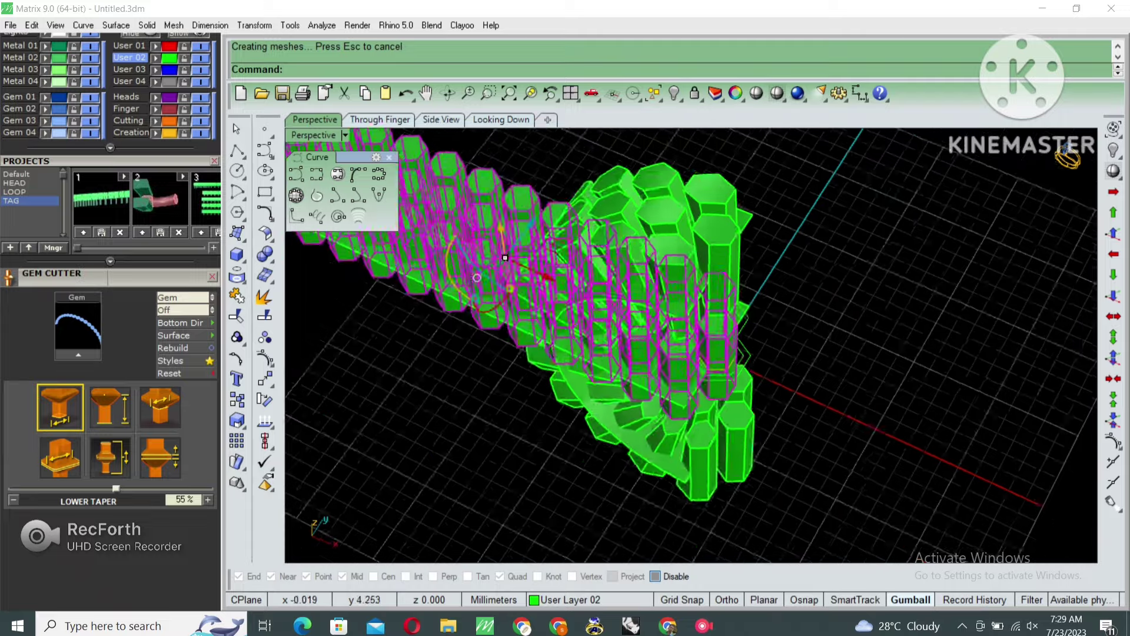
pyautogui.press('Left')
pyautogui.press('Left')
pyautogui.press('Left')
pyautogui.press('Left')
pyautogui.press('Left')
pyautogui.press('Left')
pyautogui.press('Left')
pyautogui.press('Left')
pyautogui.press('Left')
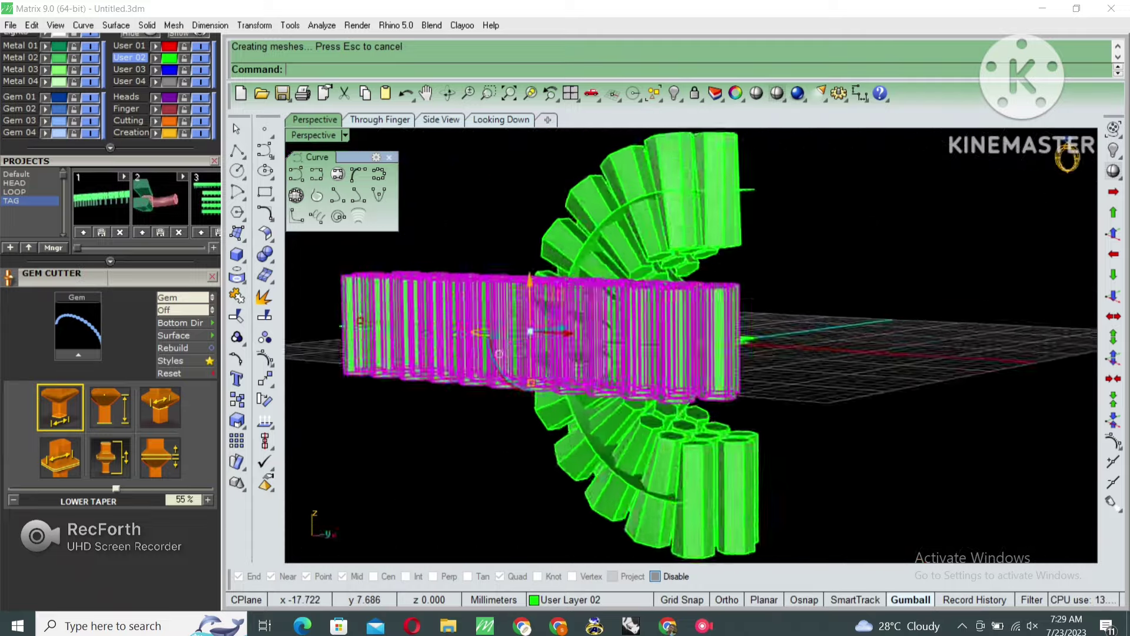
pyautogui.press('Left')
pyautogui.press('Left')
pyautogui.press('Left')
pyautogui.press('Left')
pyautogui.press('Left')
pyautogui.press('Left')
pyautogui.press('Left')
pyautogui.press('Left')
pyautogui.press('Left')
pyautogui.press('Left')
pyautogui.press('Left')
pyautogui.press('Left')
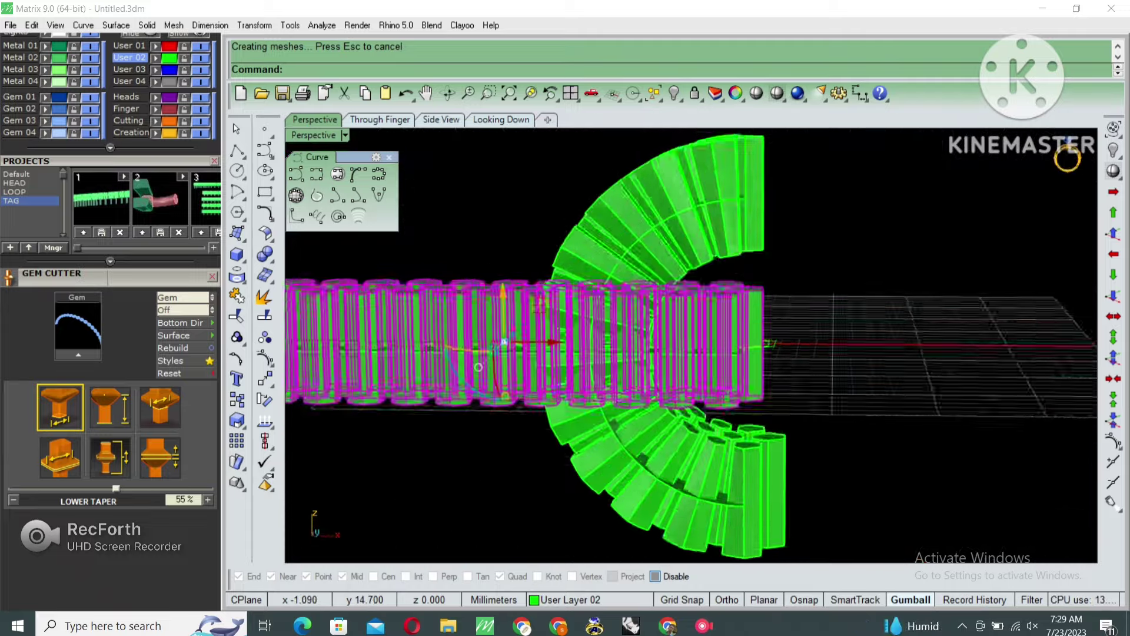
pyautogui.press('Left')
pyautogui.press('Left')
pyautogui.press('Left')
# Step: Hide the original straight hexagon prisms
pyautogui.press('Left')
pyautogui.press('Left')
pyautogui.press('Left')
pyautogui.write('hide')
pyautogui.press('Return')
pyautogui.write('h')
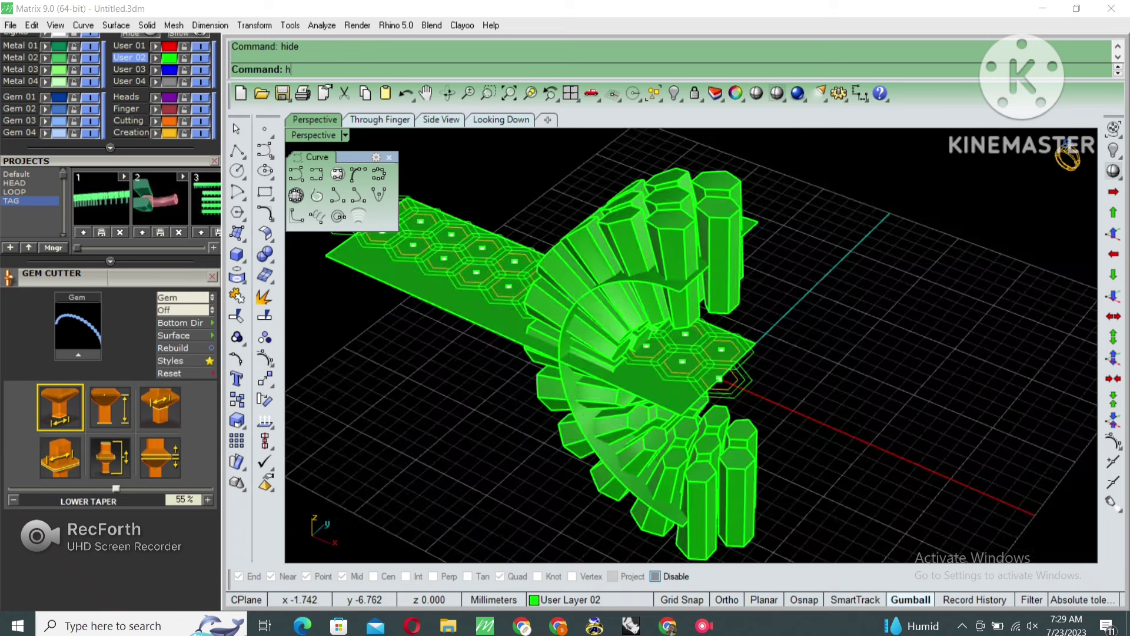
pyautogui.press('Left')
pyautogui.press('Left')
pyautogui.press('Left')
# Step: Offset the curved surface, flipped, into a 0.8 thick solid half liner
pyautogui.write('offsetsrf')
pyautogui.press('Return')
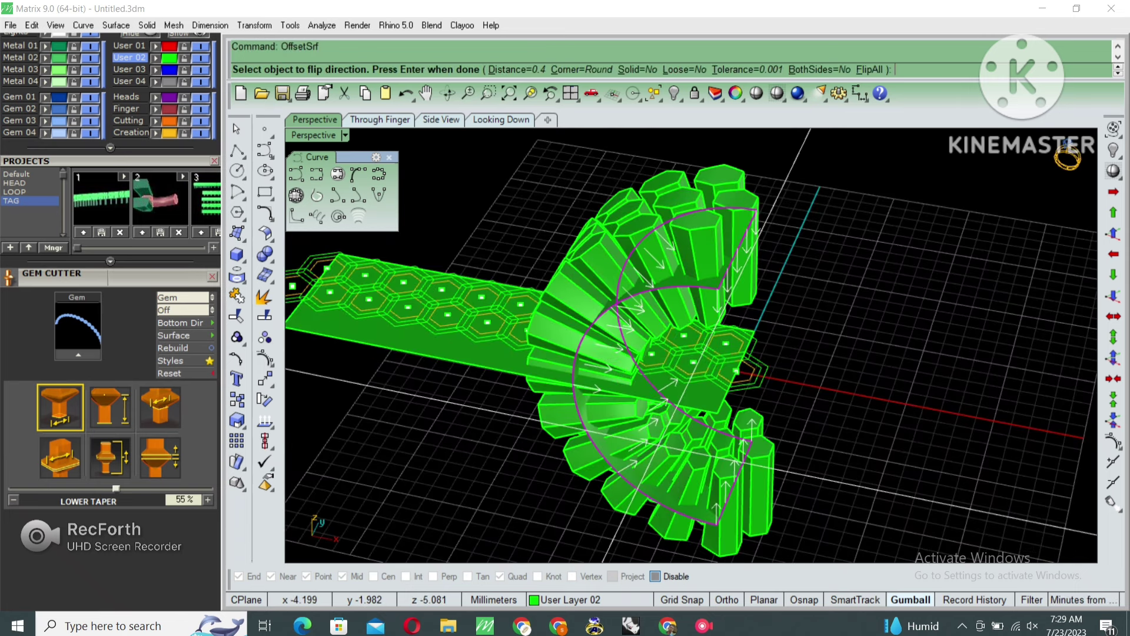
pyautogui.write('F')
pyautogui.press('Return')
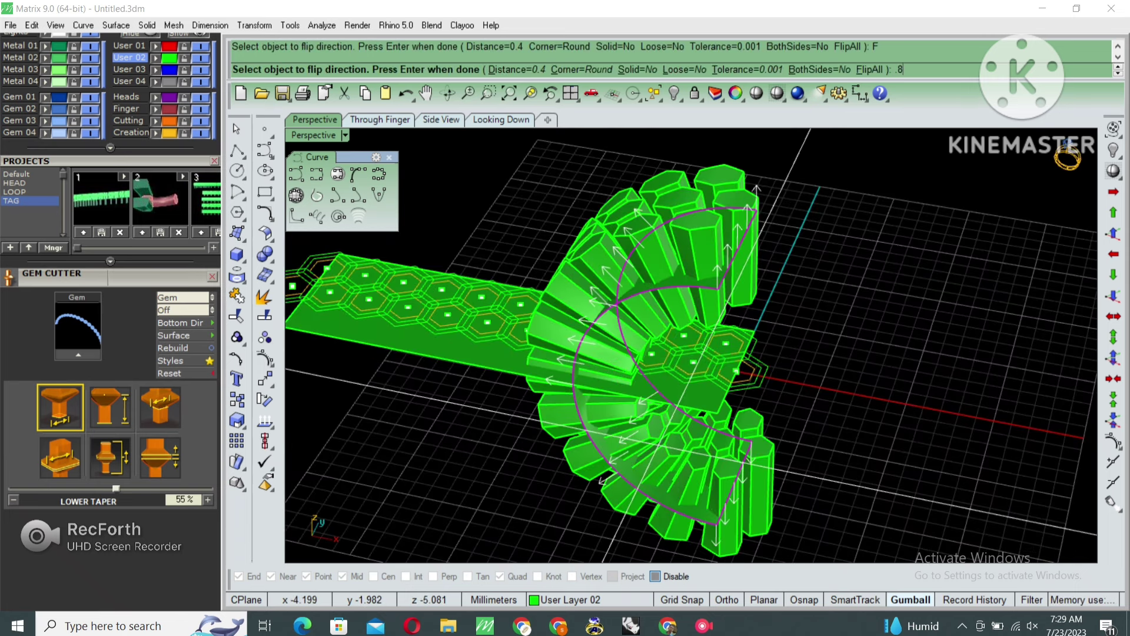
pyautogui.press('Return')
pyautogui.write('S')
pyautogui.press('Return')
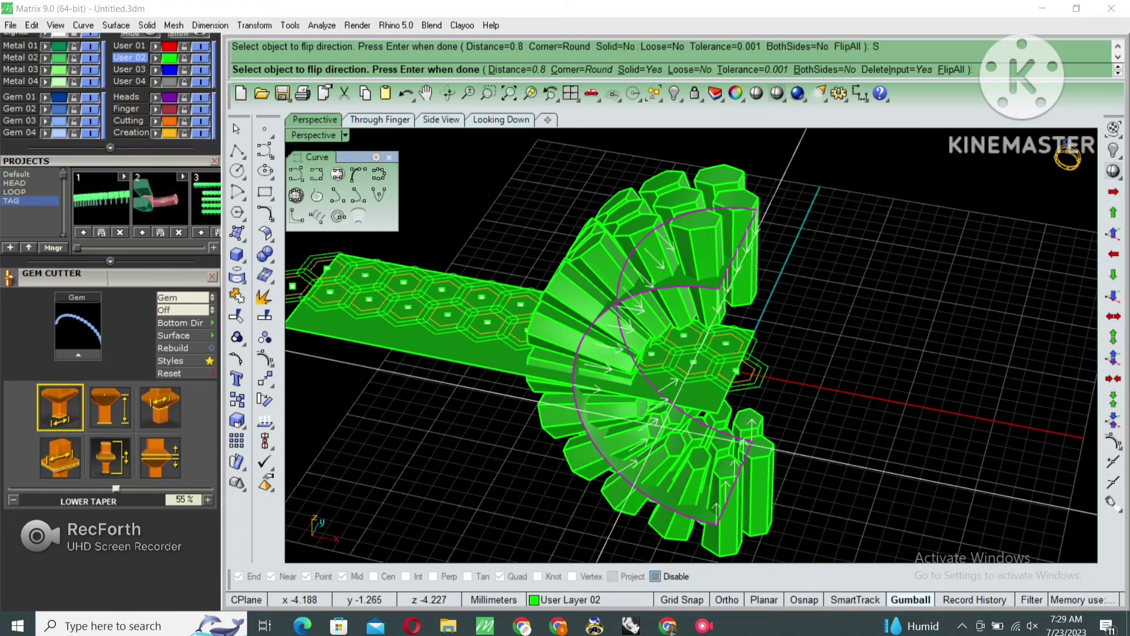
pyautogui.press('Return')
# Step: Boolean-subtract the wrapped hexagonal prisms from the liner to cut the openings
pyautogui.scroll(2, 677, 277)
pyautogui.scroll(2, 677, 276)
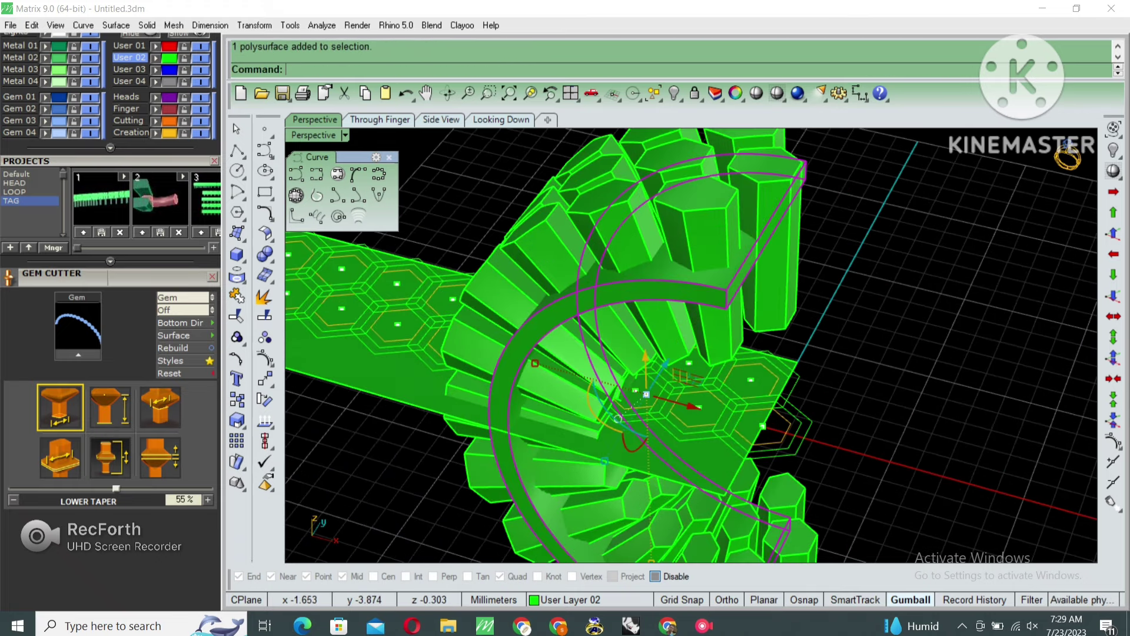
pyautogui.press('Return')
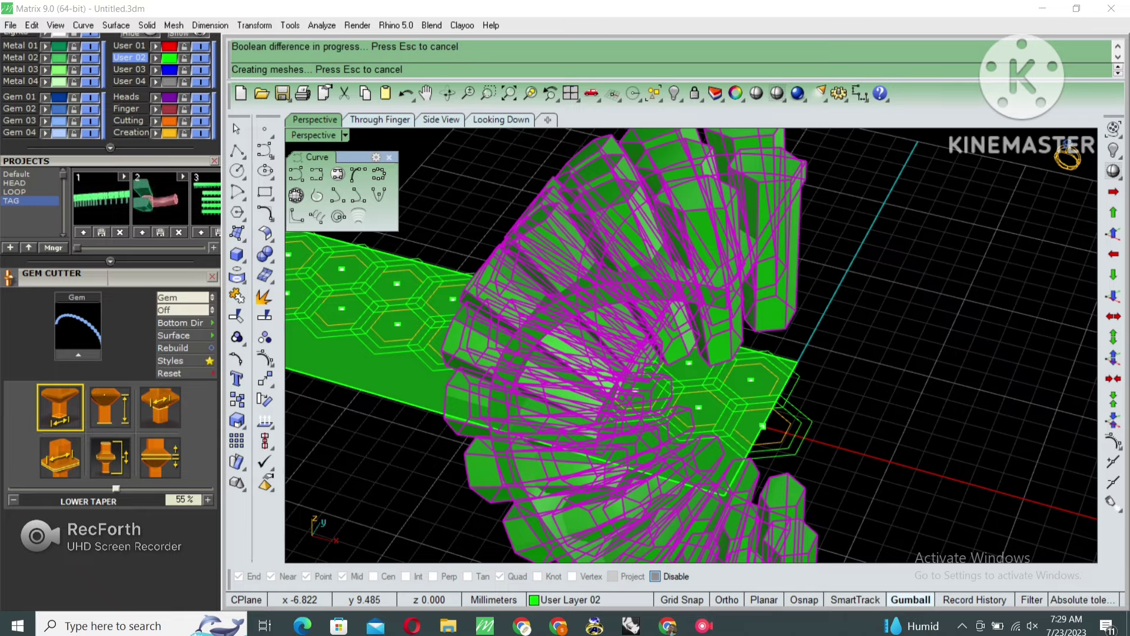
pyautogui.moveTo(691, 344)
pyautogui.mouseDown(button='right')
pyautogui.moveTo(715, 283)
pyautogui.moveTo(695, 421)
pyautogui.mouseUp(button='right')
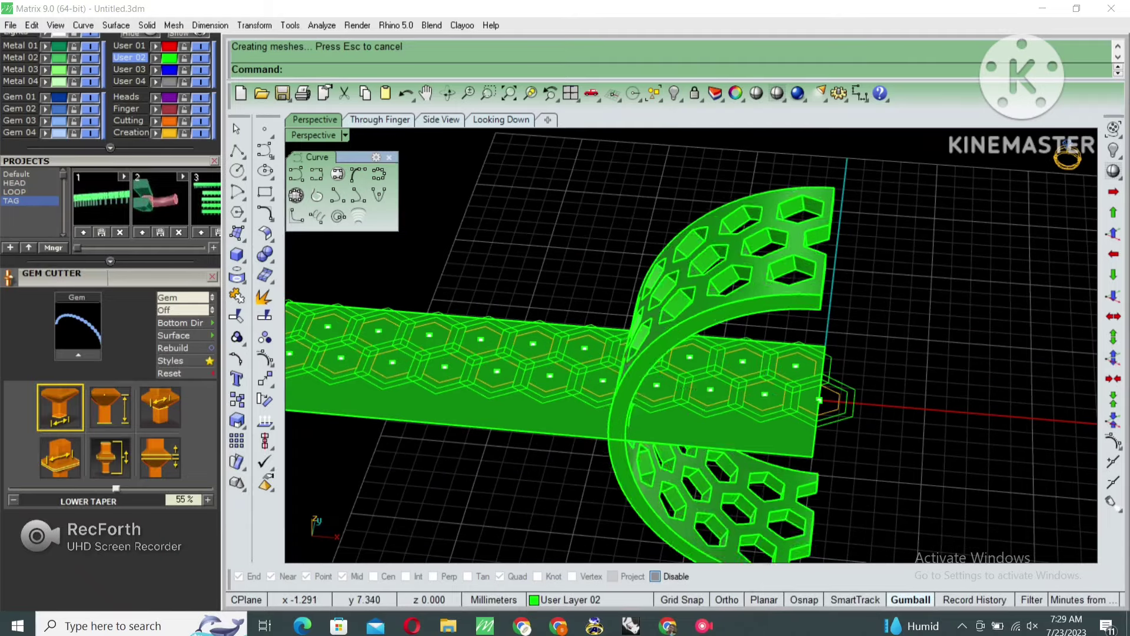
pyautogui.click(695, 421)
# Step: Hide the flat hexagon strip and mirror the cut liner about the origin into a full band
pyautogui.scroll(-3, 806, 353)
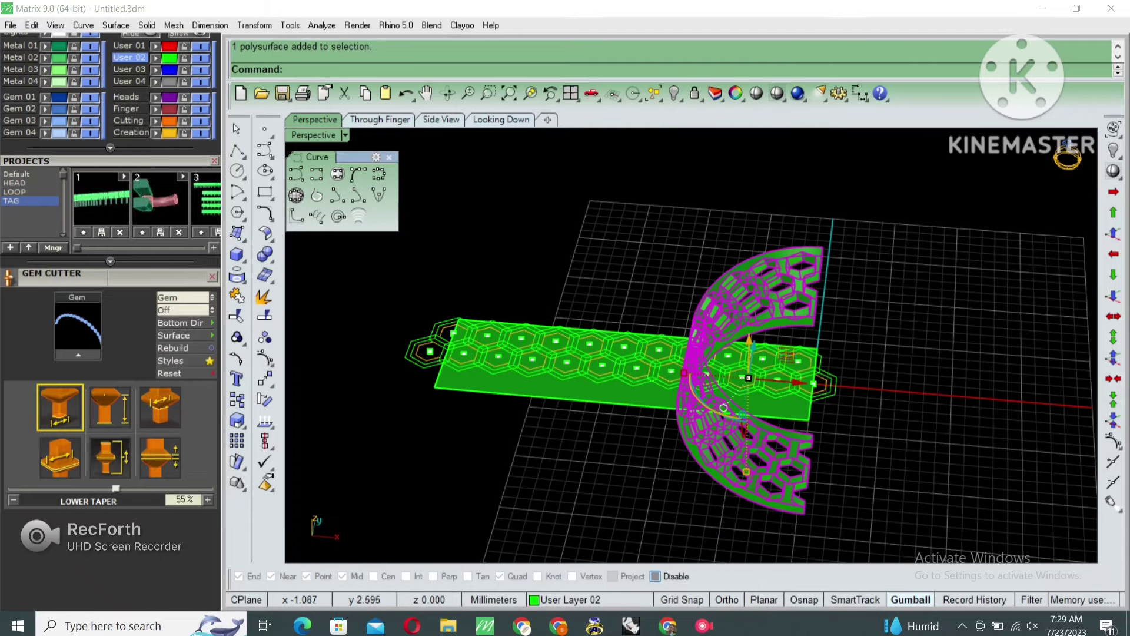
pyautogui.write('INvert')
pyautogui.press('Return')
pyautogui.press('Delete')
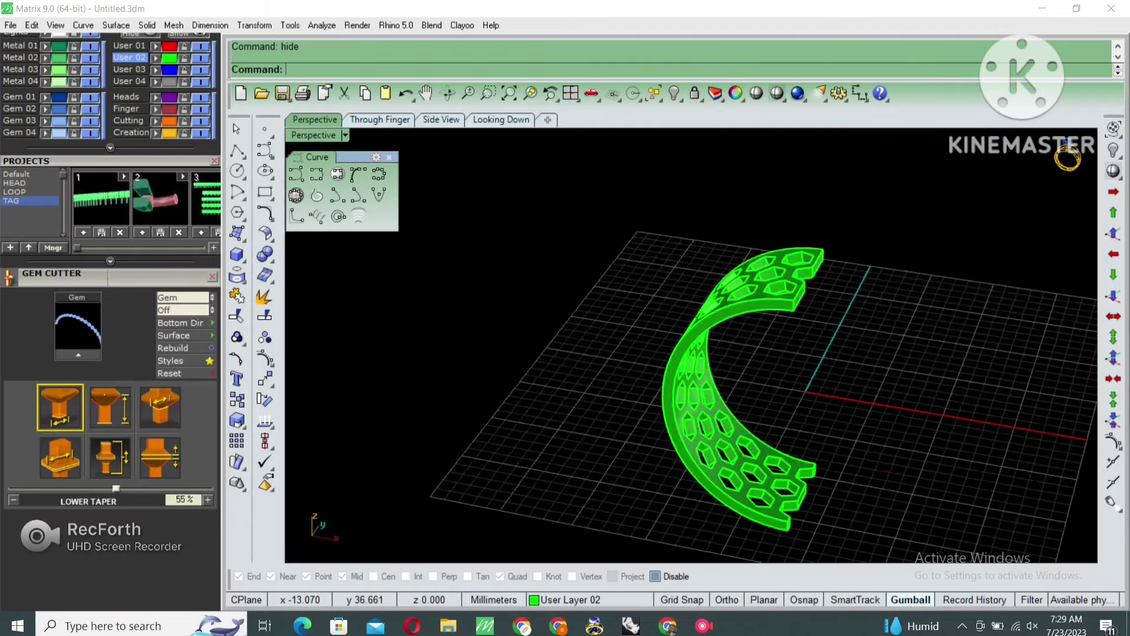
pyautogui.write('mirror')
pyautogui.press('Return')
pyautogui.write('0')
pyautogui.press('Return')
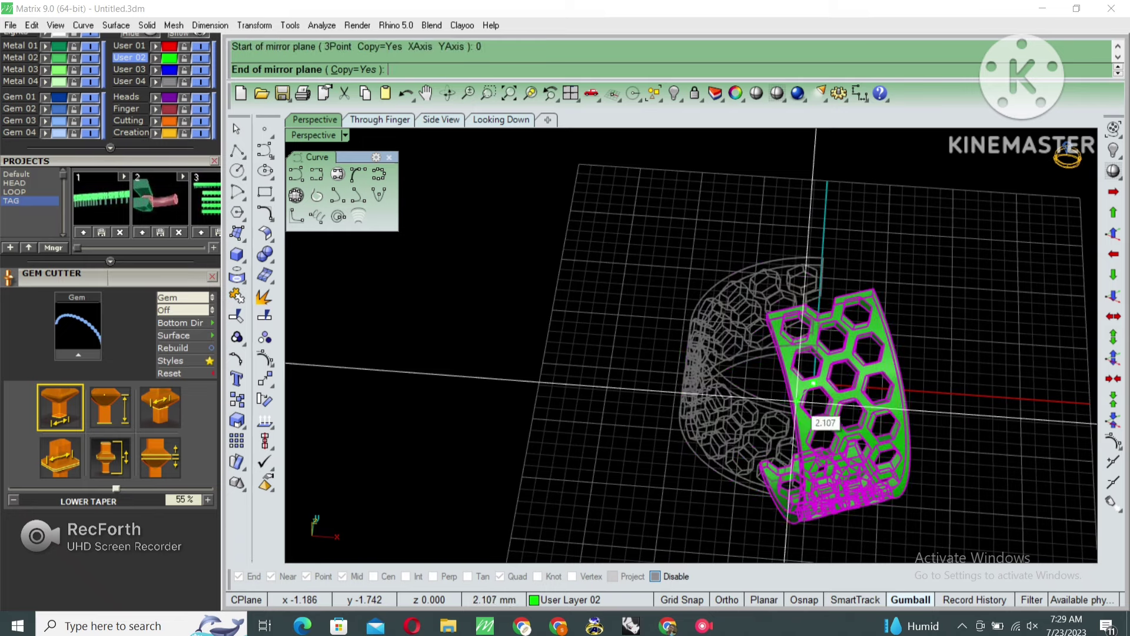
pyautogui.click(813, 383)
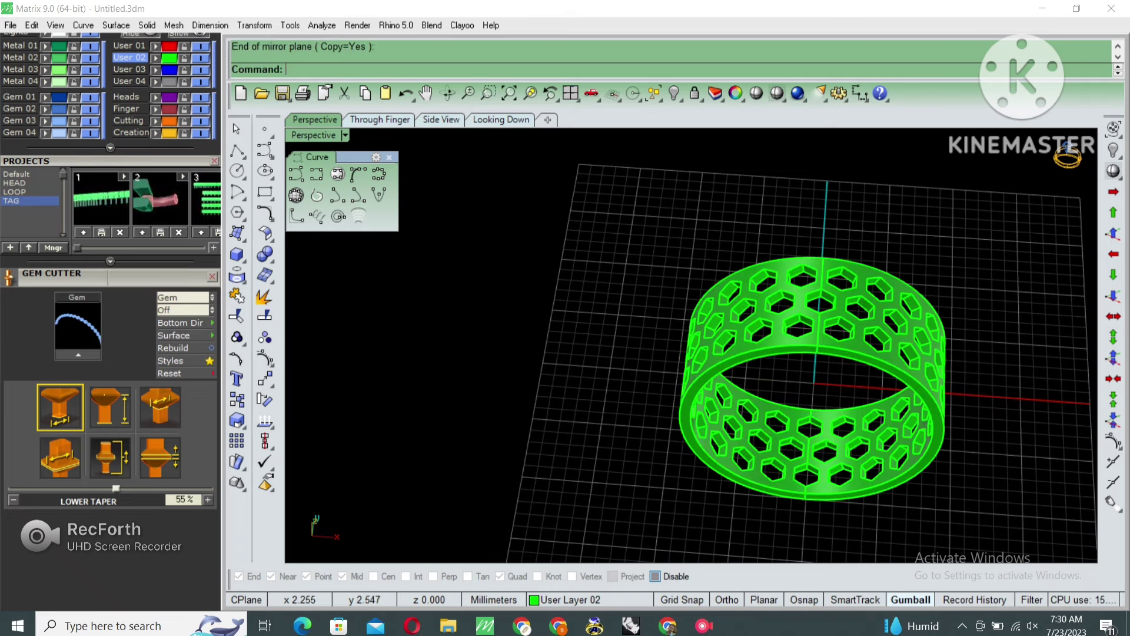
pyautogui.click(877, 377)
# Step: Reveal the hidden pavé ring and stone band around the honeycomb liner
pyautogui.moveTo(824, 353); pyautogui.dragTo(835, 295, button='right')
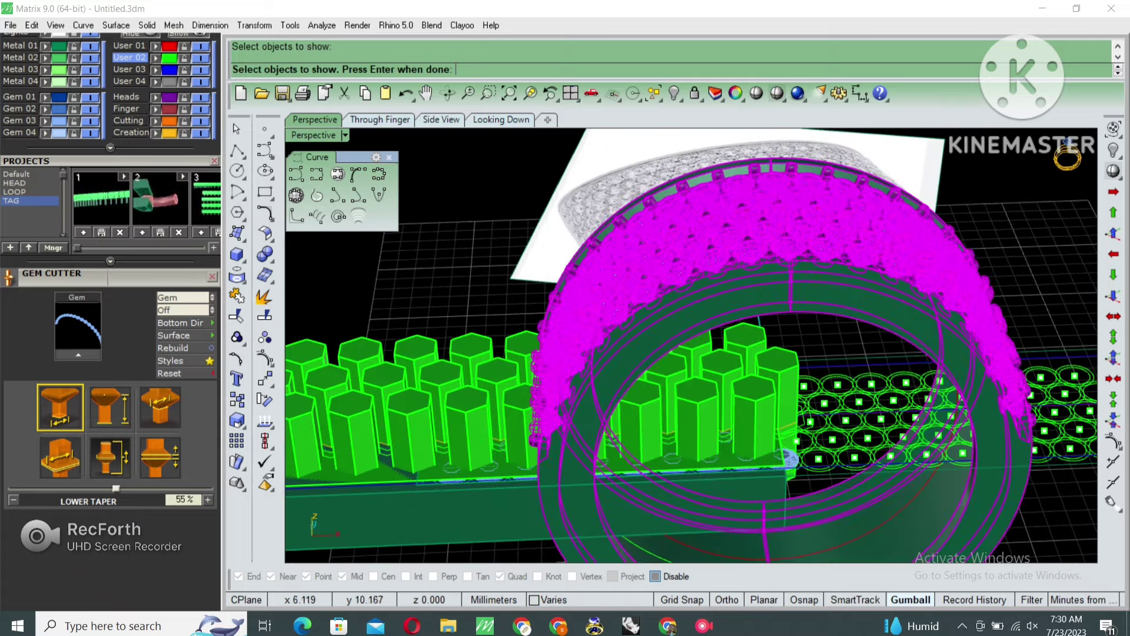
pyautogui.press('Return')
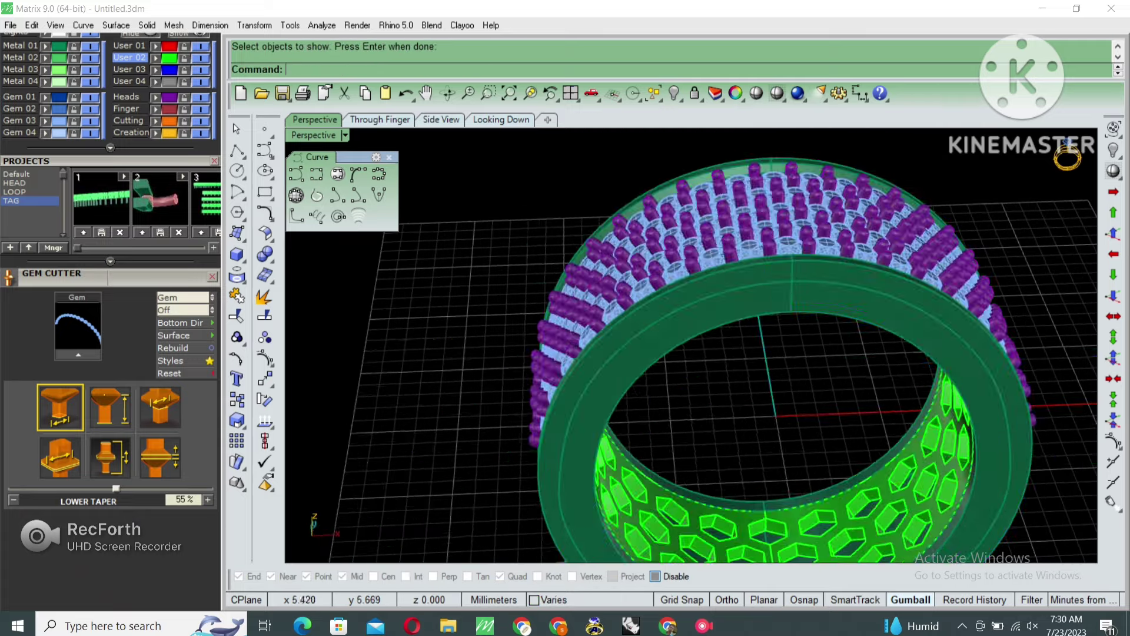
pyautogui.moveTo(689, 341)
pyautogui.mouseDown(button='right')
pyautogui.moveTo(589, 347)
pyautogui.moveTo(589, 412)
pyautogui.moveTo(677, 389)
pyautogui.moveTo(630, 391)
pyautogui.moveTo(618, 429)
pyautogui.mouseUp(button='right')
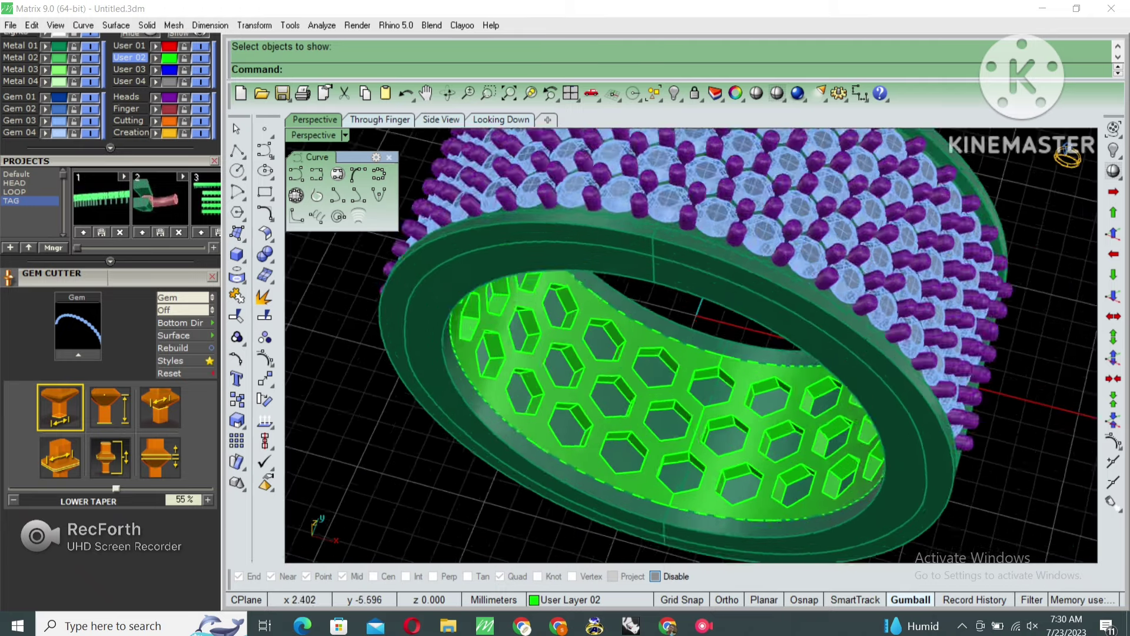
pyautogui.press('Return')
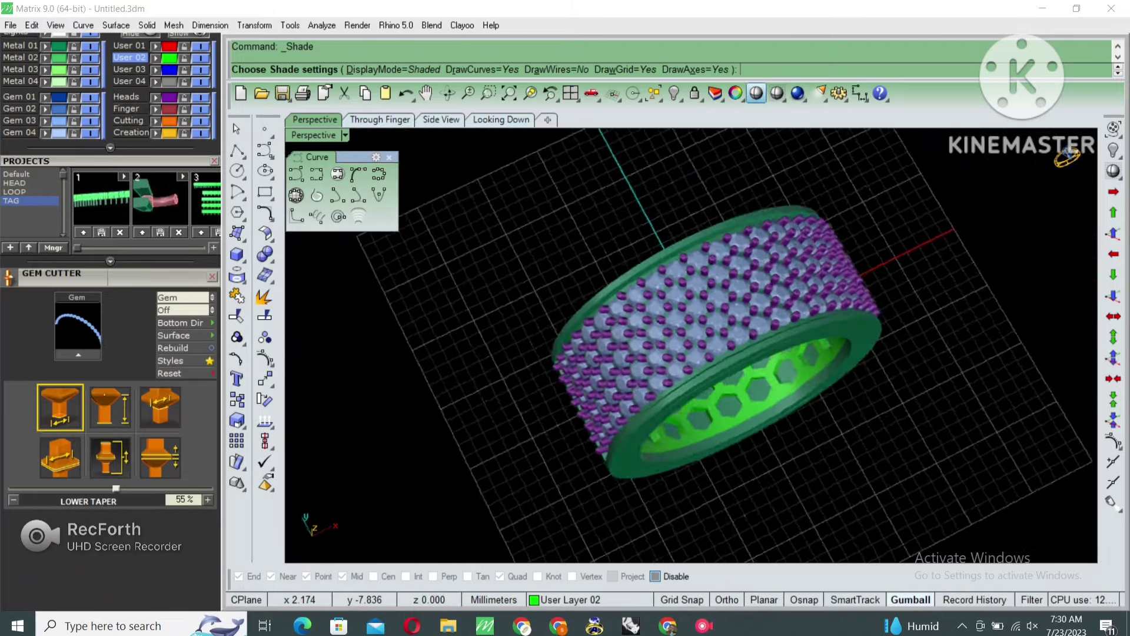
# Step: Display the finished ring shaded and deselect all ring parts
pyautogui.press('Escape')
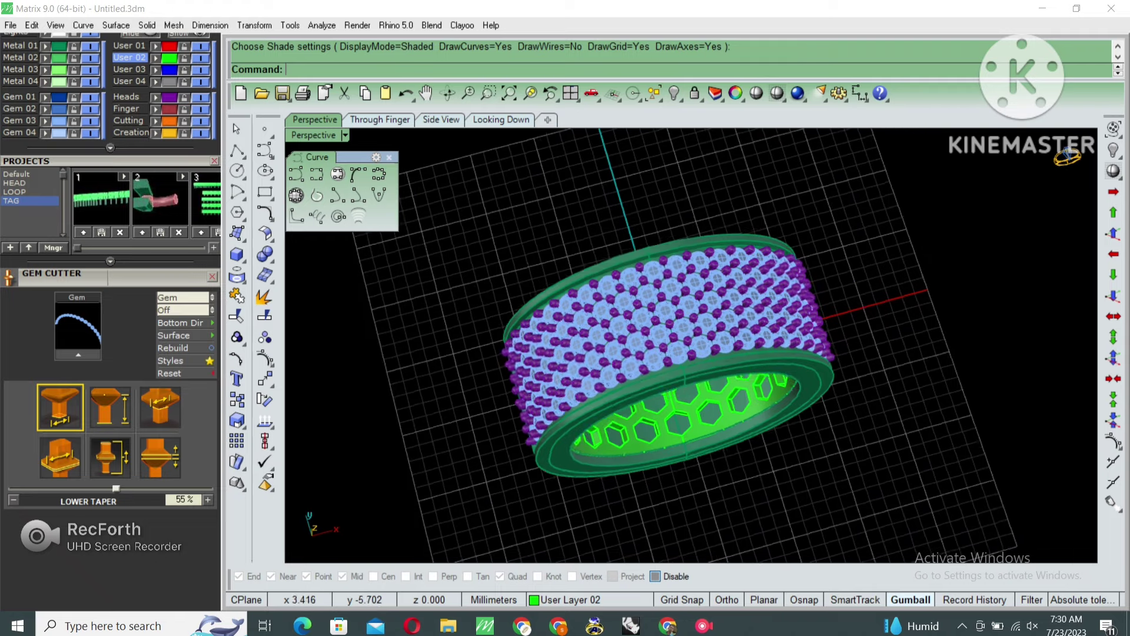
pyautogui.write('LL')
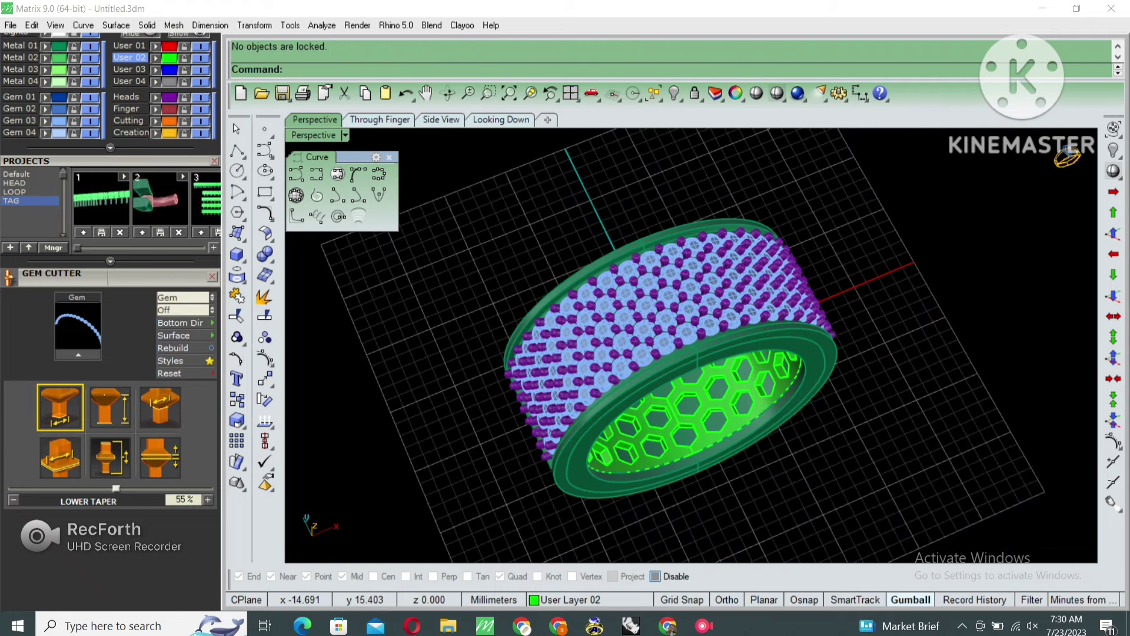
pyautogui.scroll(3, 110, 318)
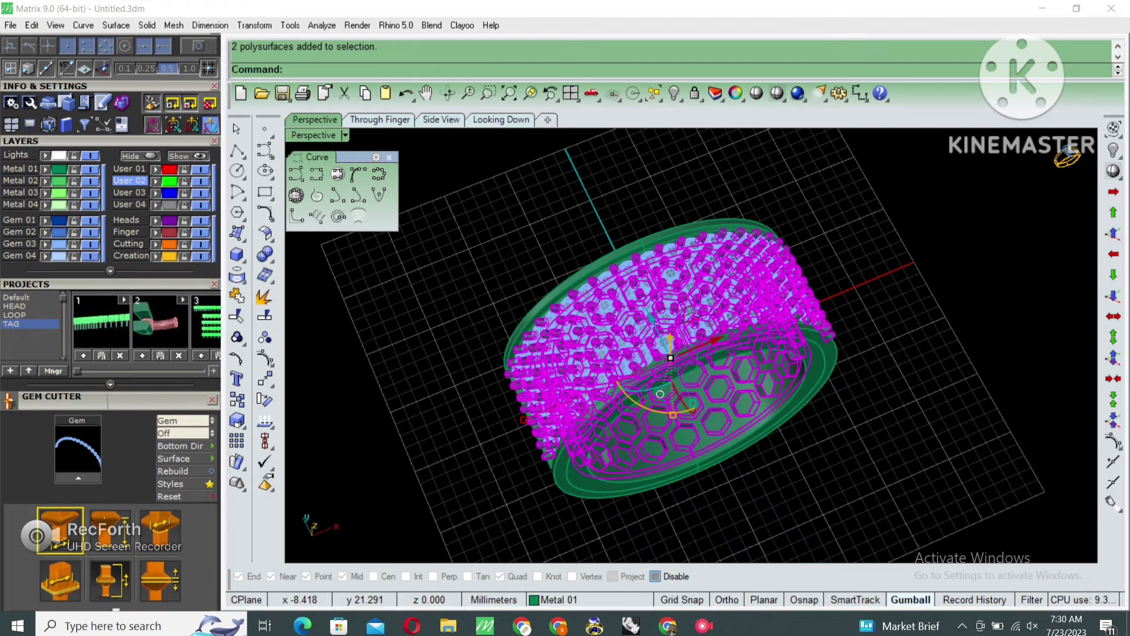
pyautogui.press('Escape')
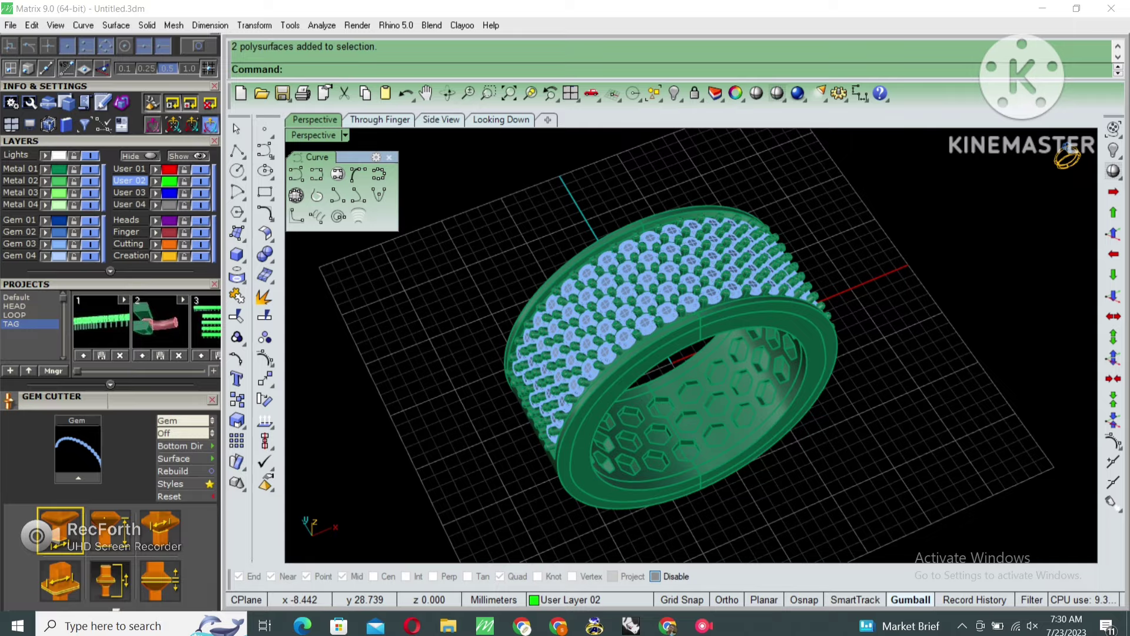